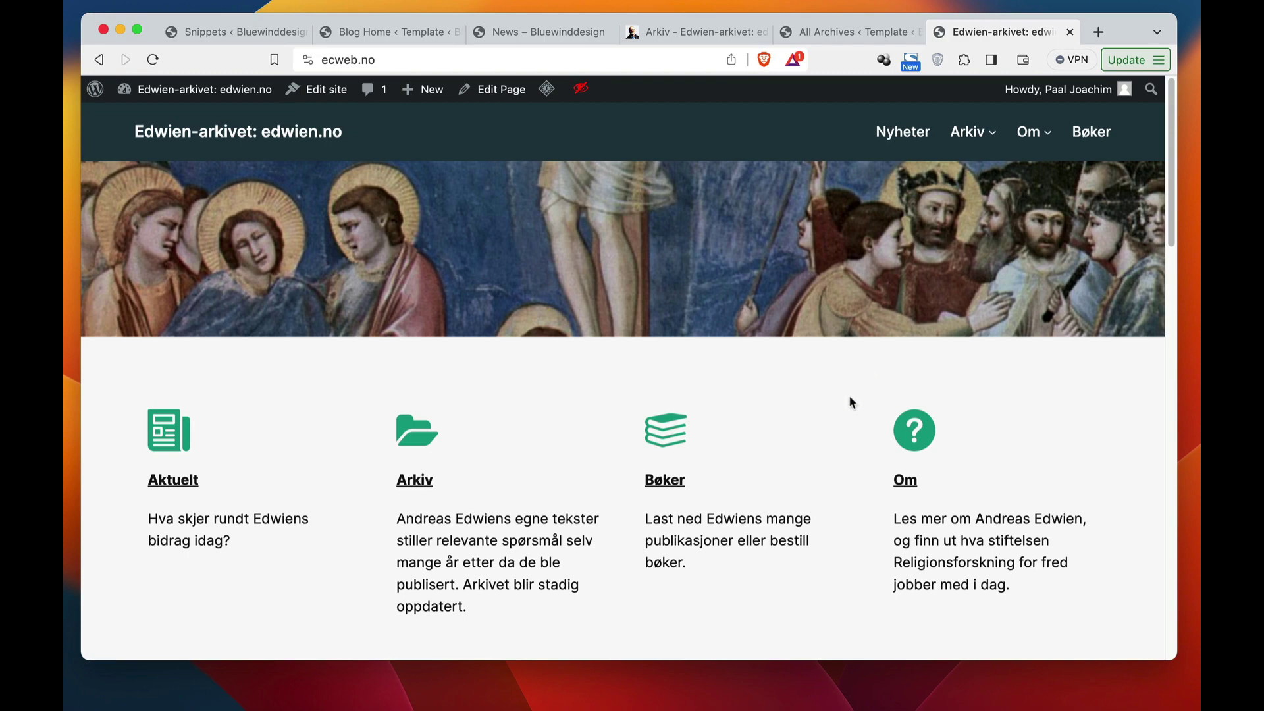
Browse the edwien.no Arkiv page's post cards with category labels like Militarisme and Arkiv.
click(849, 32)
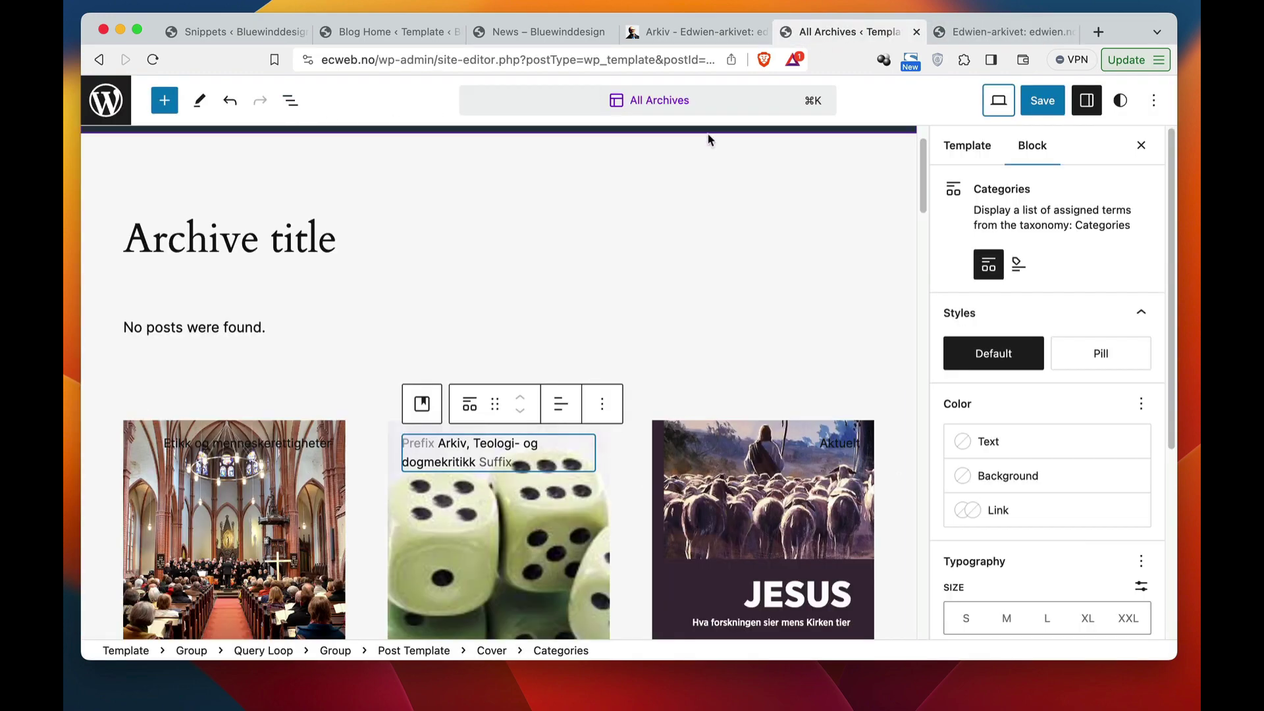
click(664, 33)
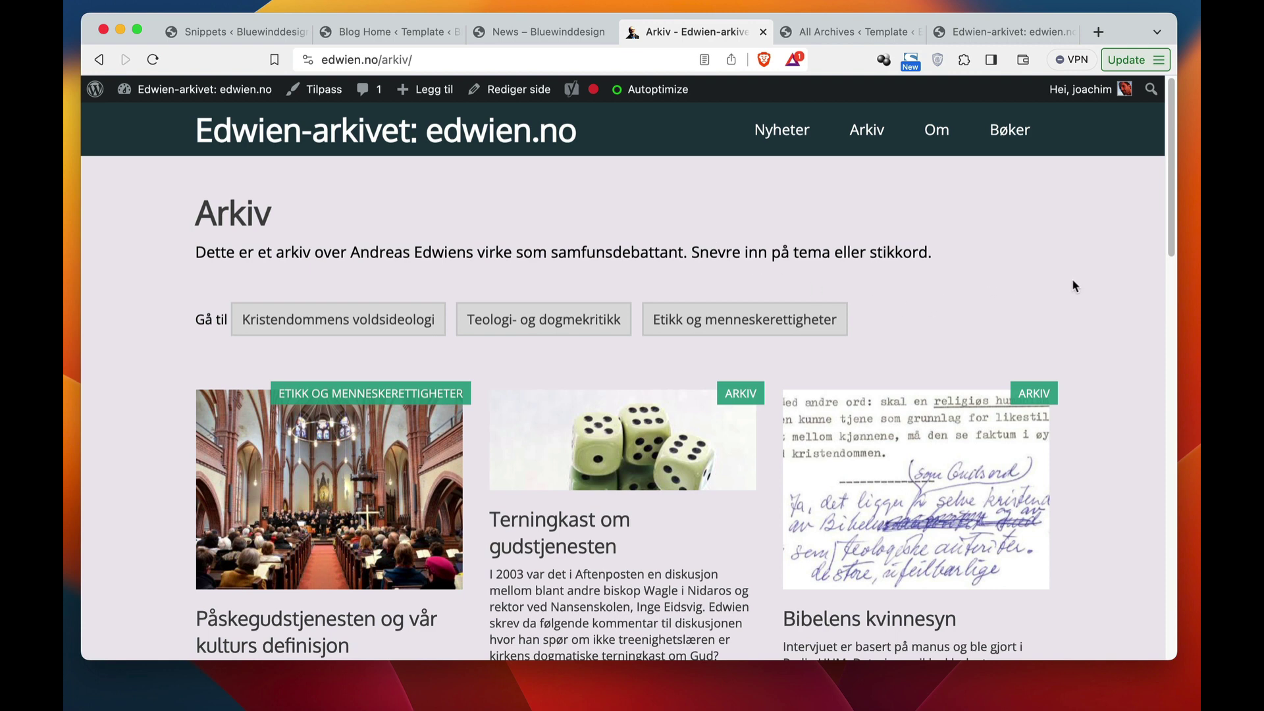
scroll(1076, 285, down, 1)
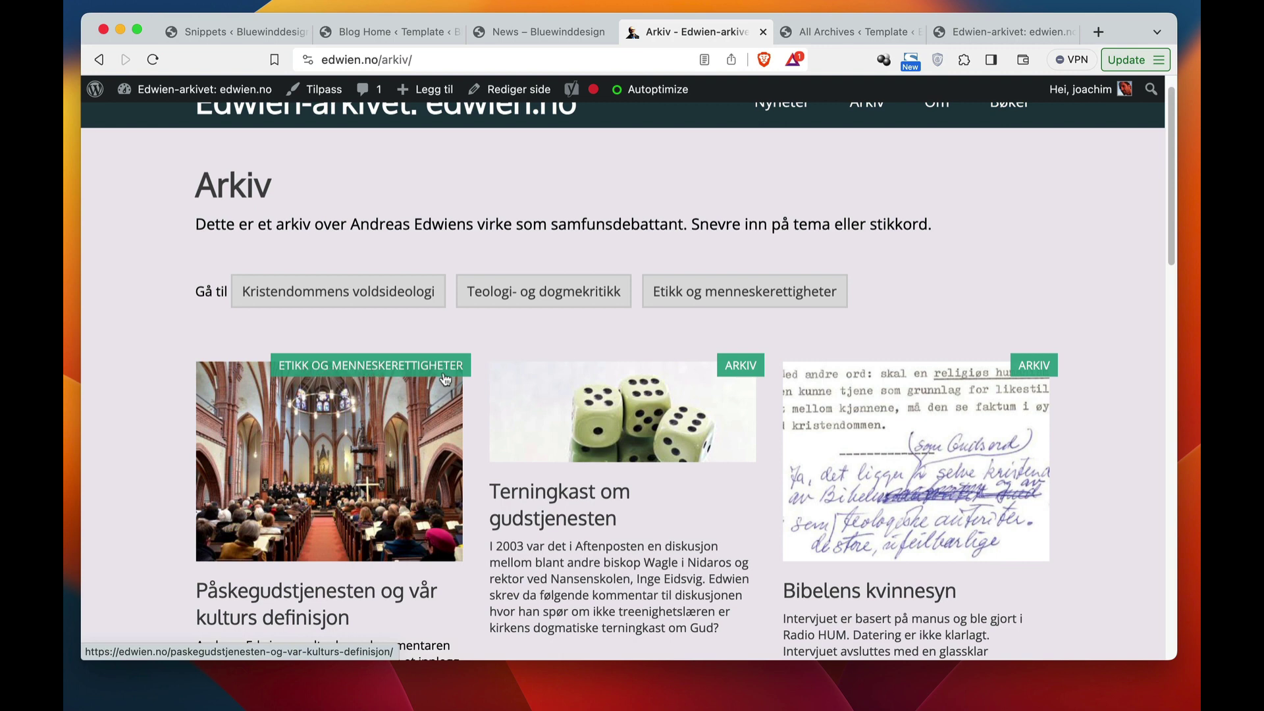
scroll(1067, 410, down, 2)
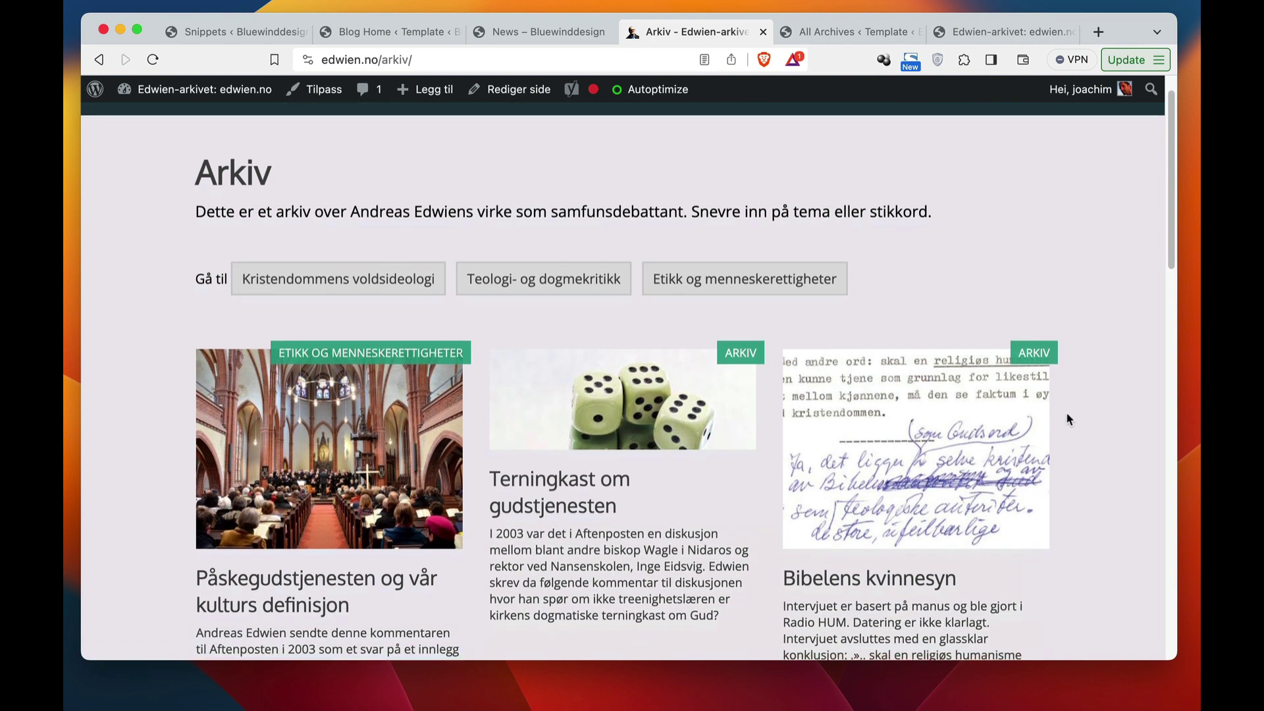
scroll(1061, 434, down, 15)
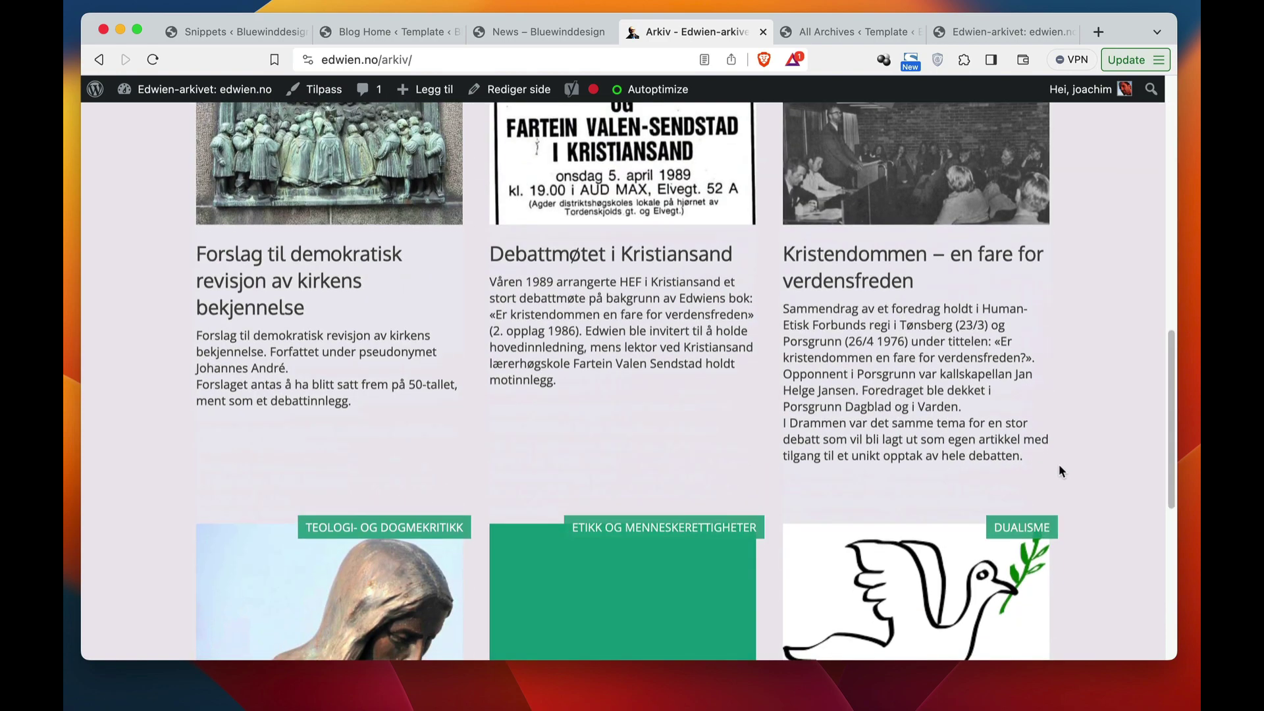
scroll(1058, 467, down, 5)
scroll(1055, 466, up, 10)
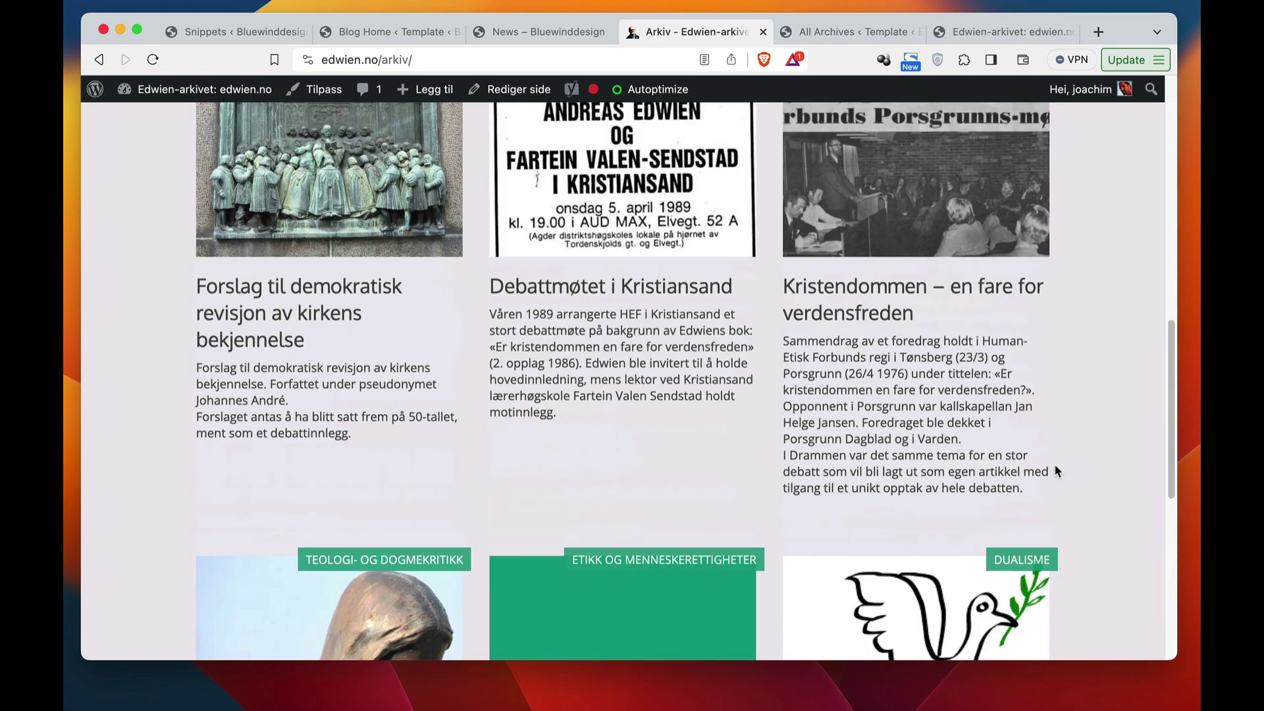
scroll(1055, 435, up, 5)
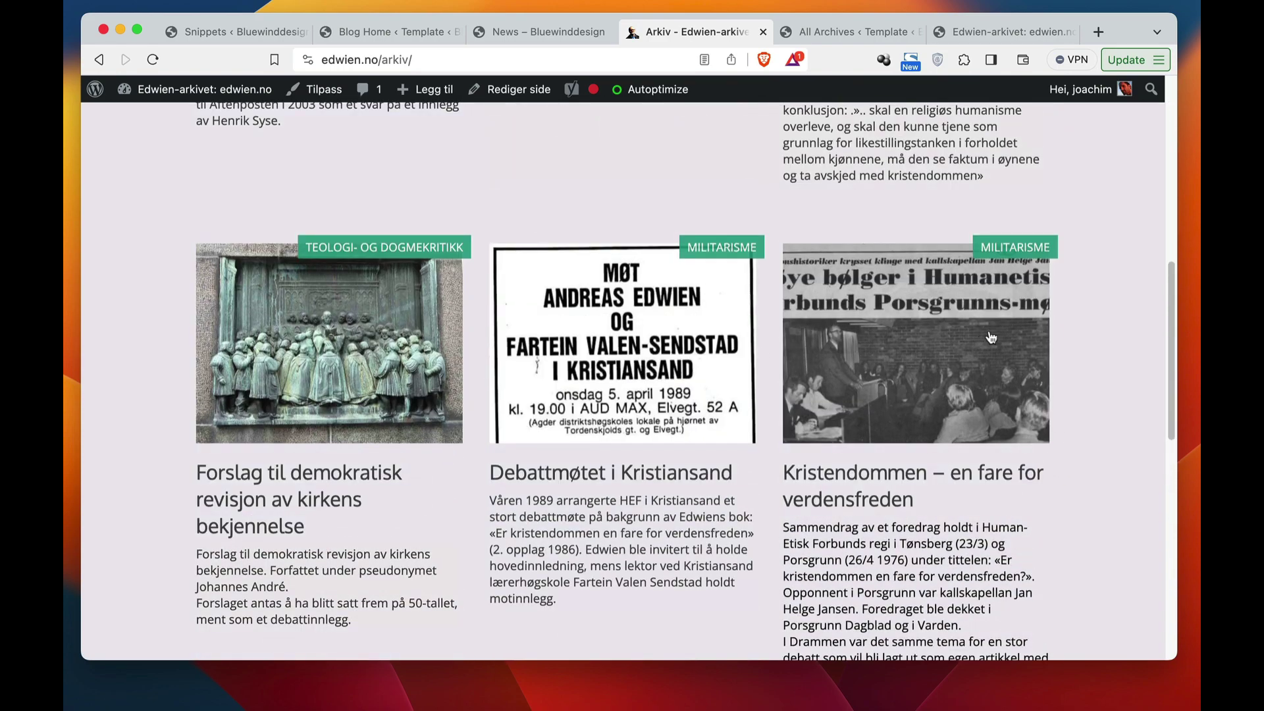
scroll(1087, 341, up, 6)
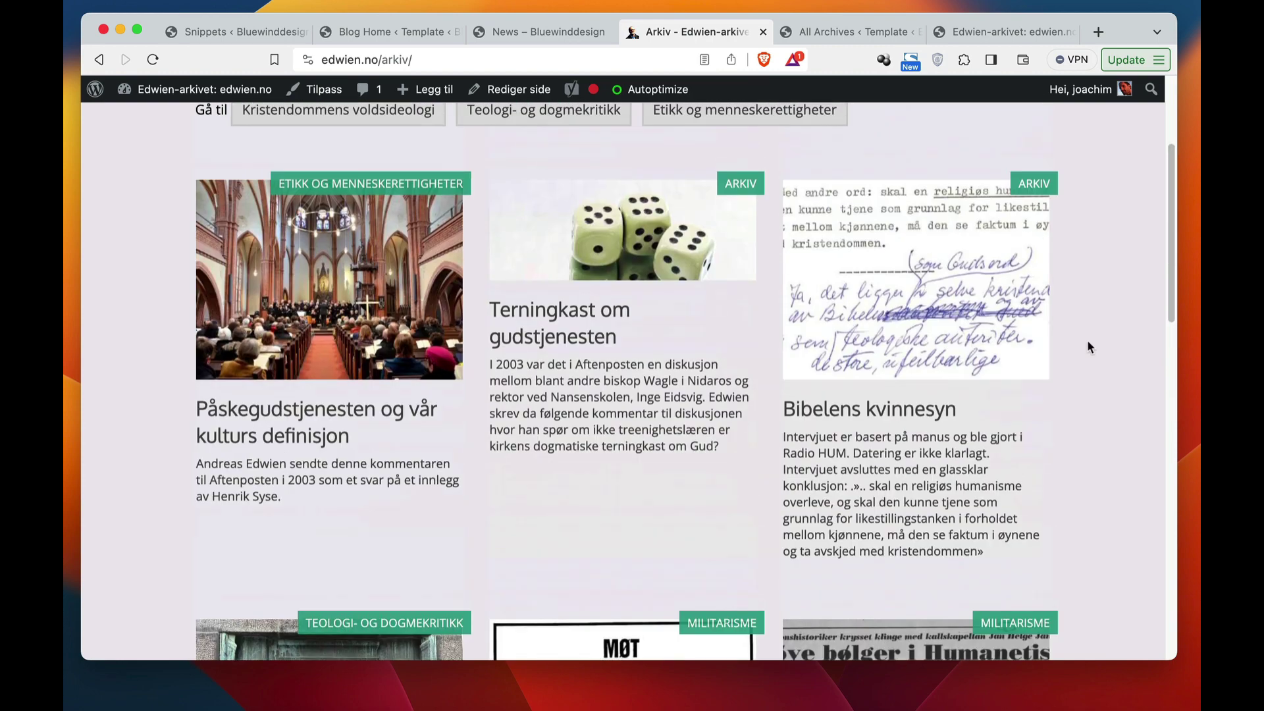
View the bluewinddesign.com News page with its 'Watch, Read, Listen' heading and image post grid.
click(521, 33)
scroll(804, 303, down, 8)
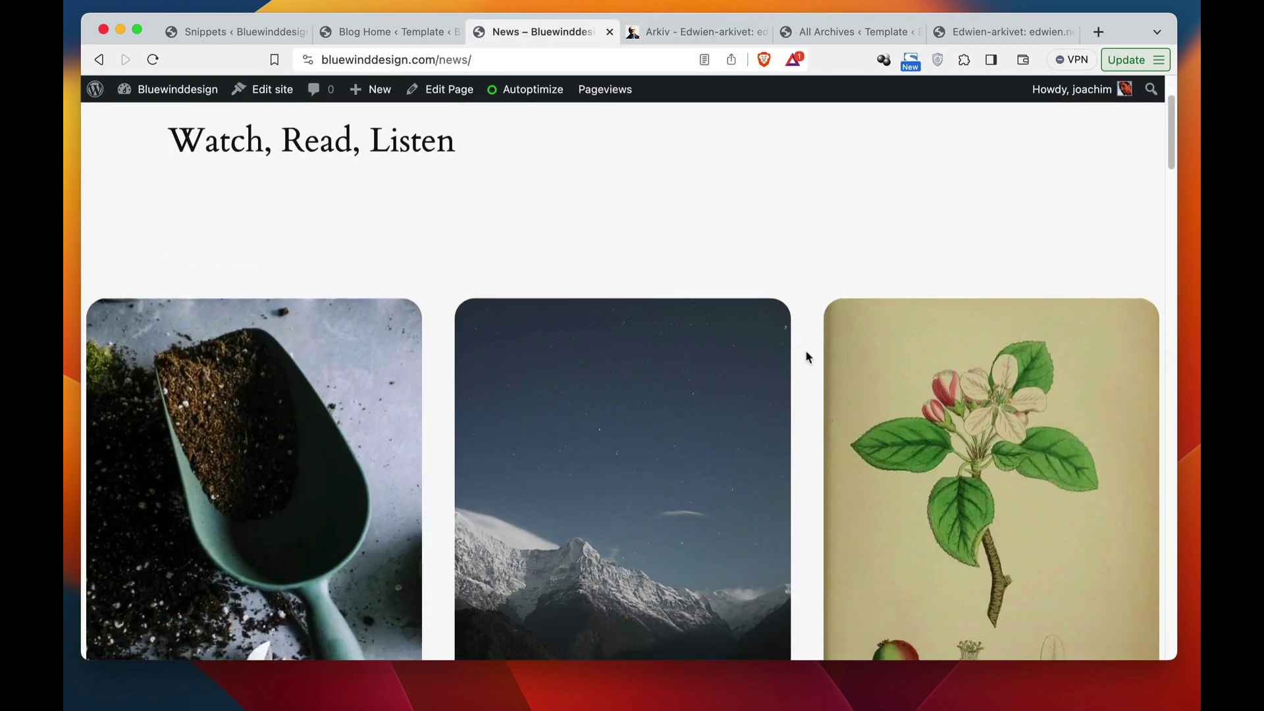
scroll(808, 358, up, 8)
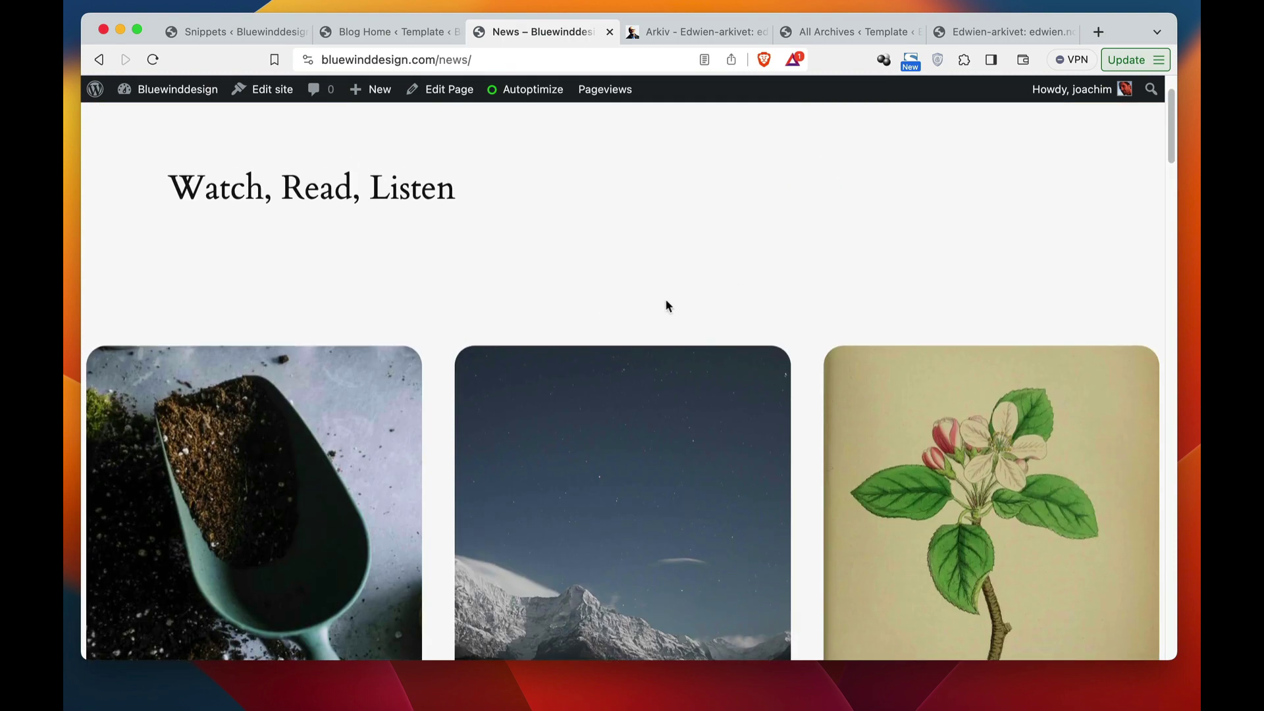
scroll(668, 330, up, 1)
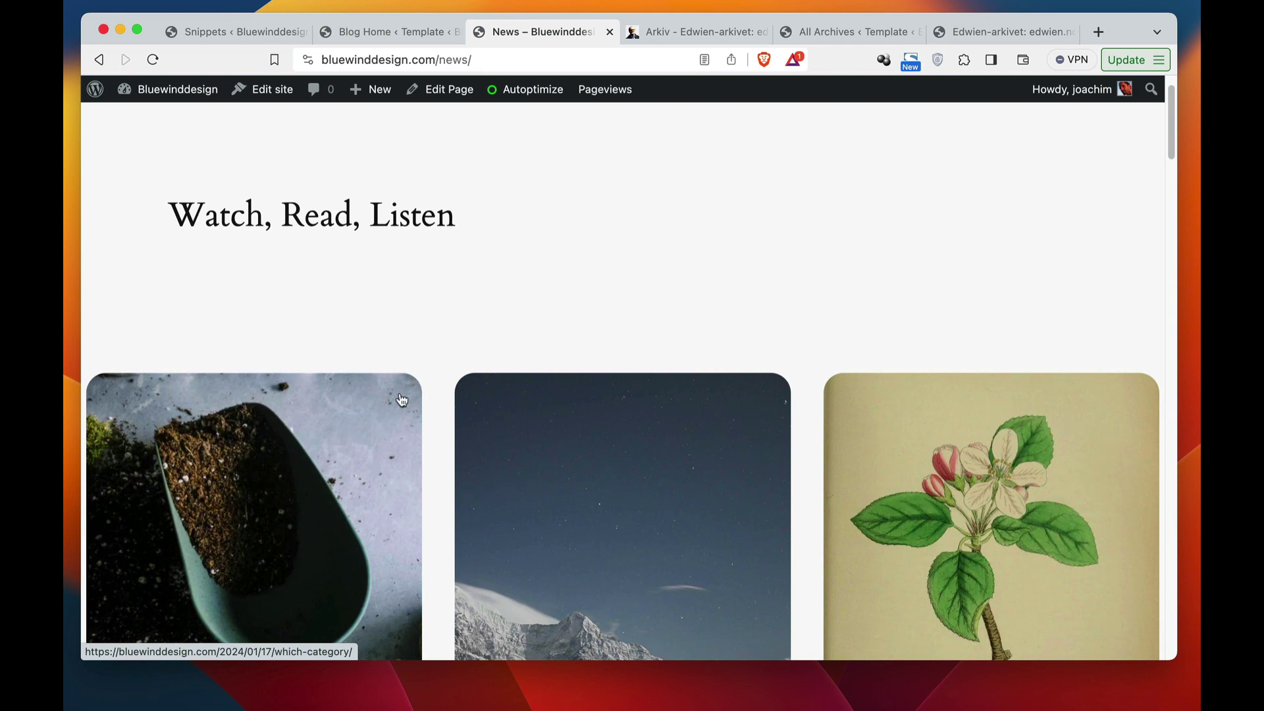
Reopen the Blog Home template from the templates list for editing.
click(367, 34)
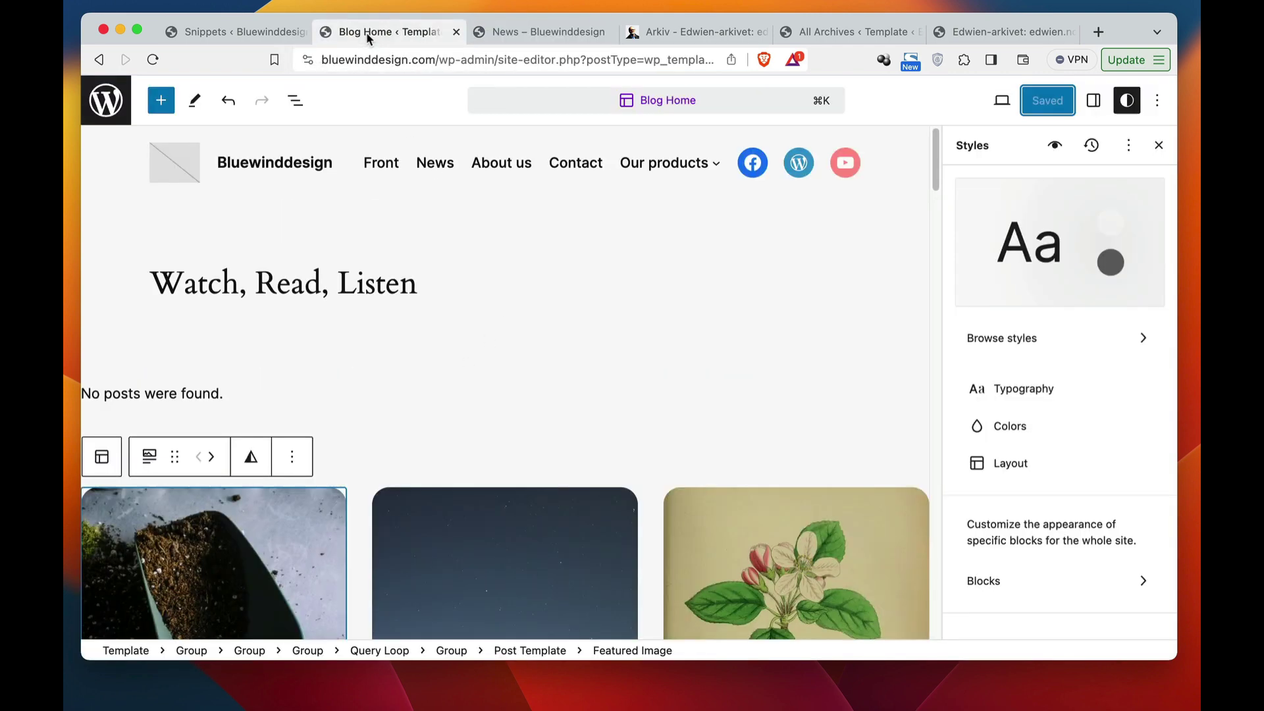
scroll(661, 343, down, 1)
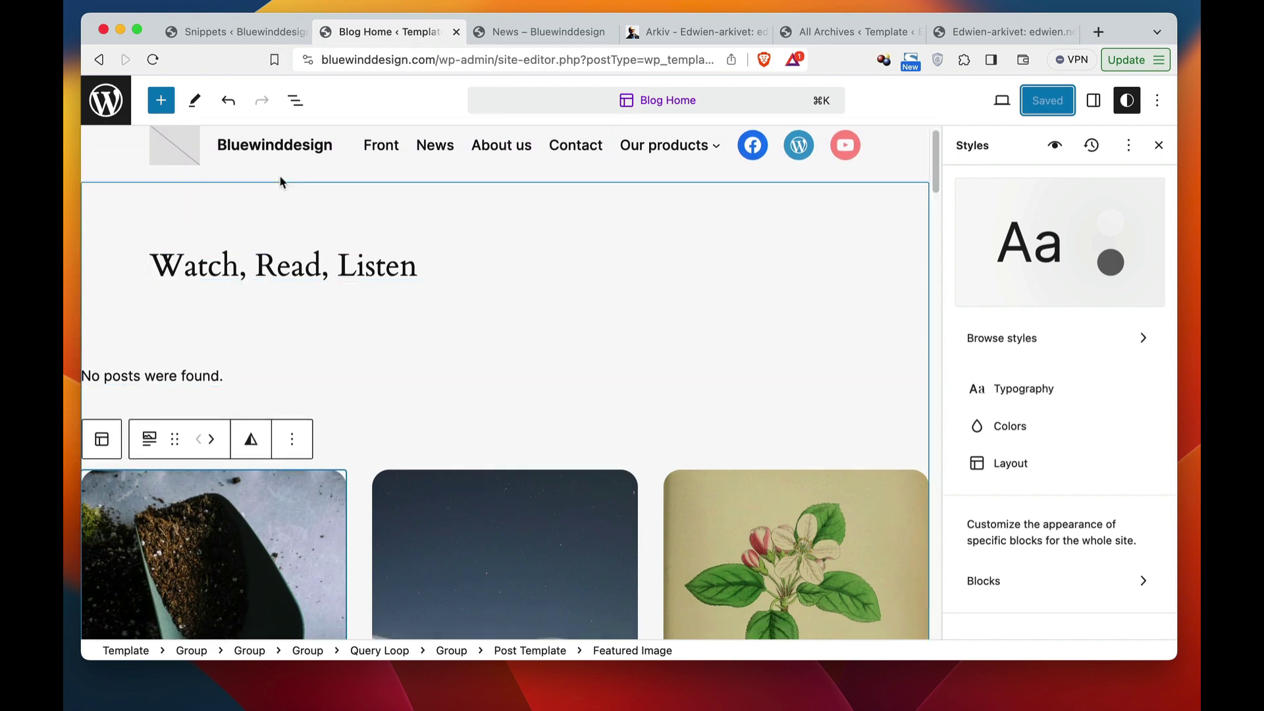
click(105, 100)
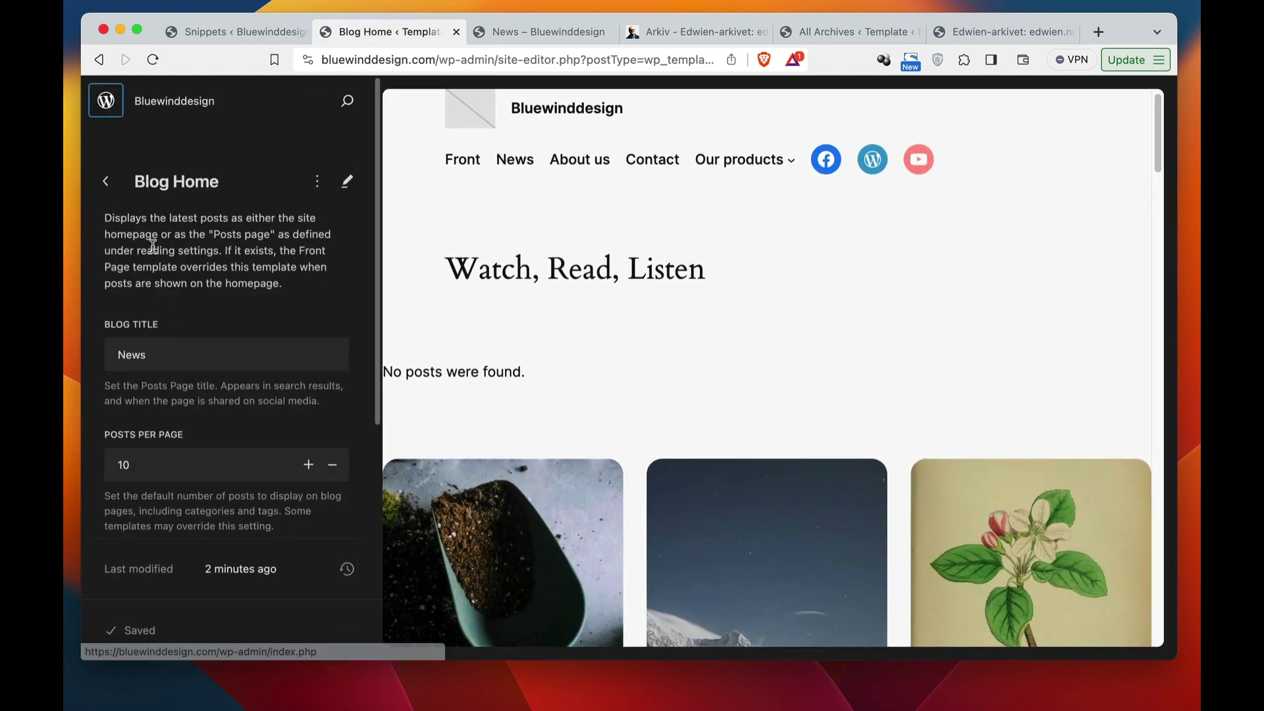
click(106, 181)
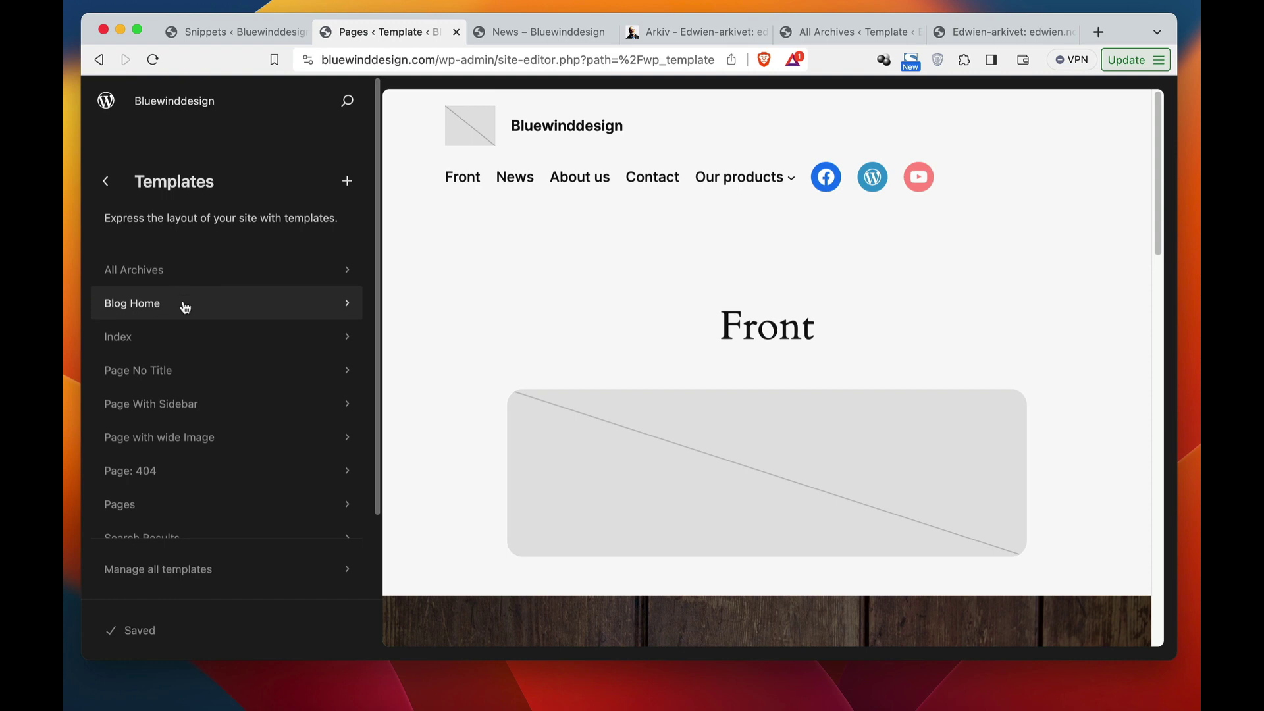
click(185, 307)
click(847, 358)
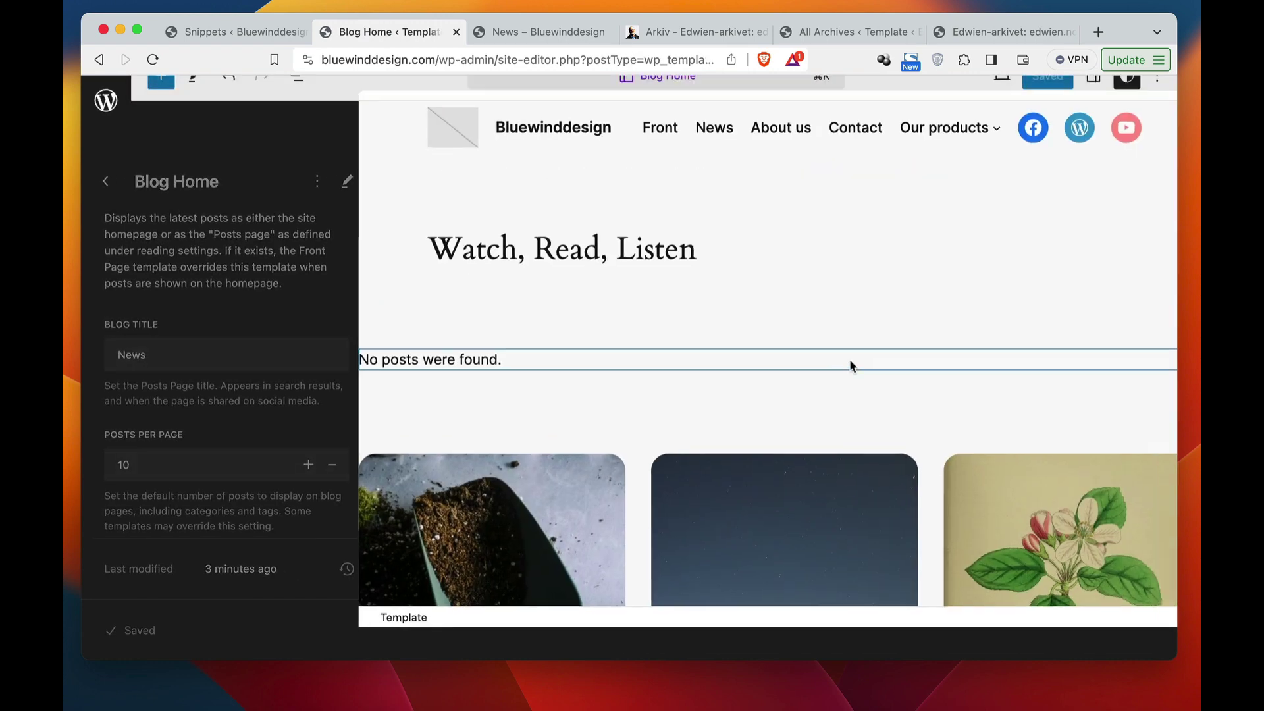
scroll(790, 362, down, 5)
Replace the Query Loop block with the three-column posts pattern.
click(541, 403)
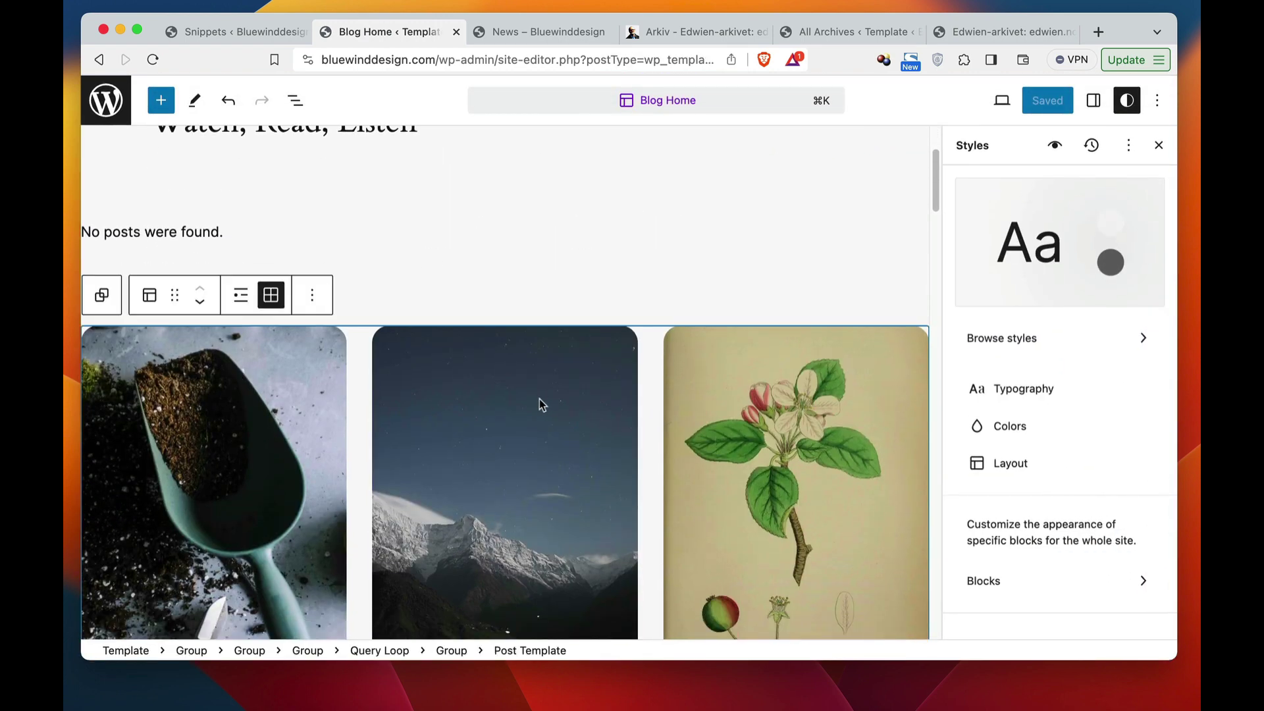
click(367, 652)
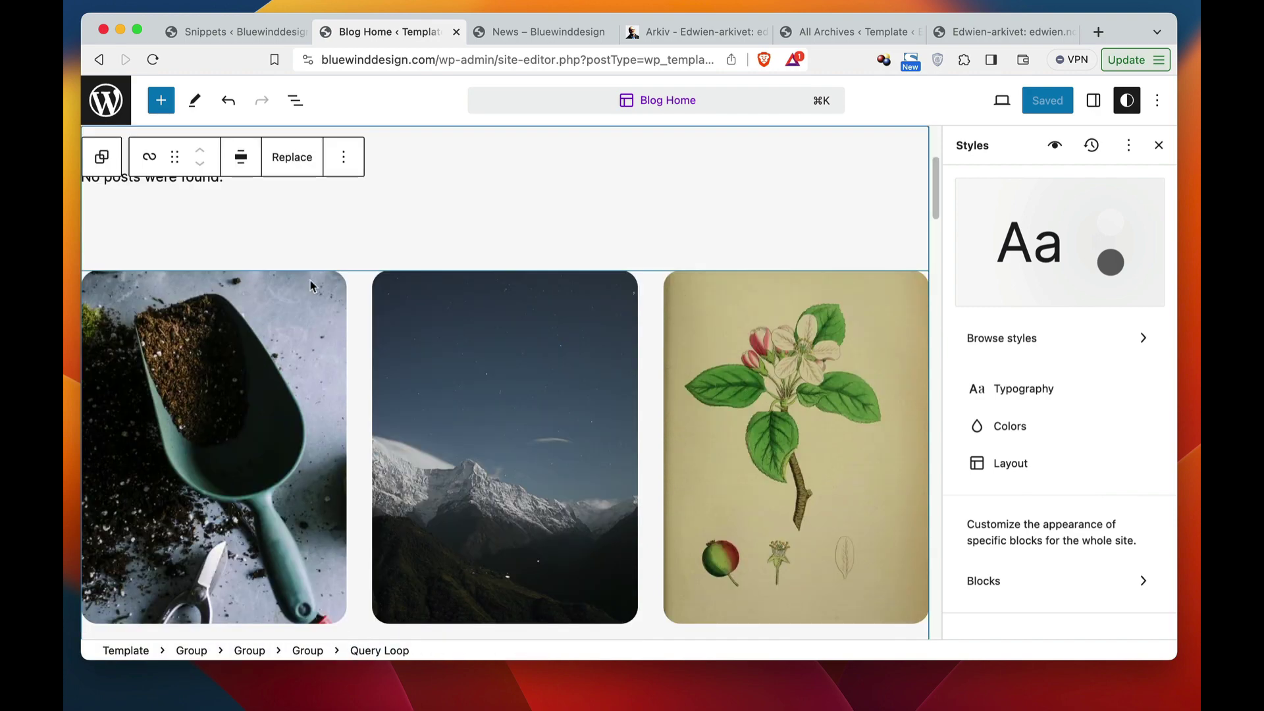
click(289, 155)
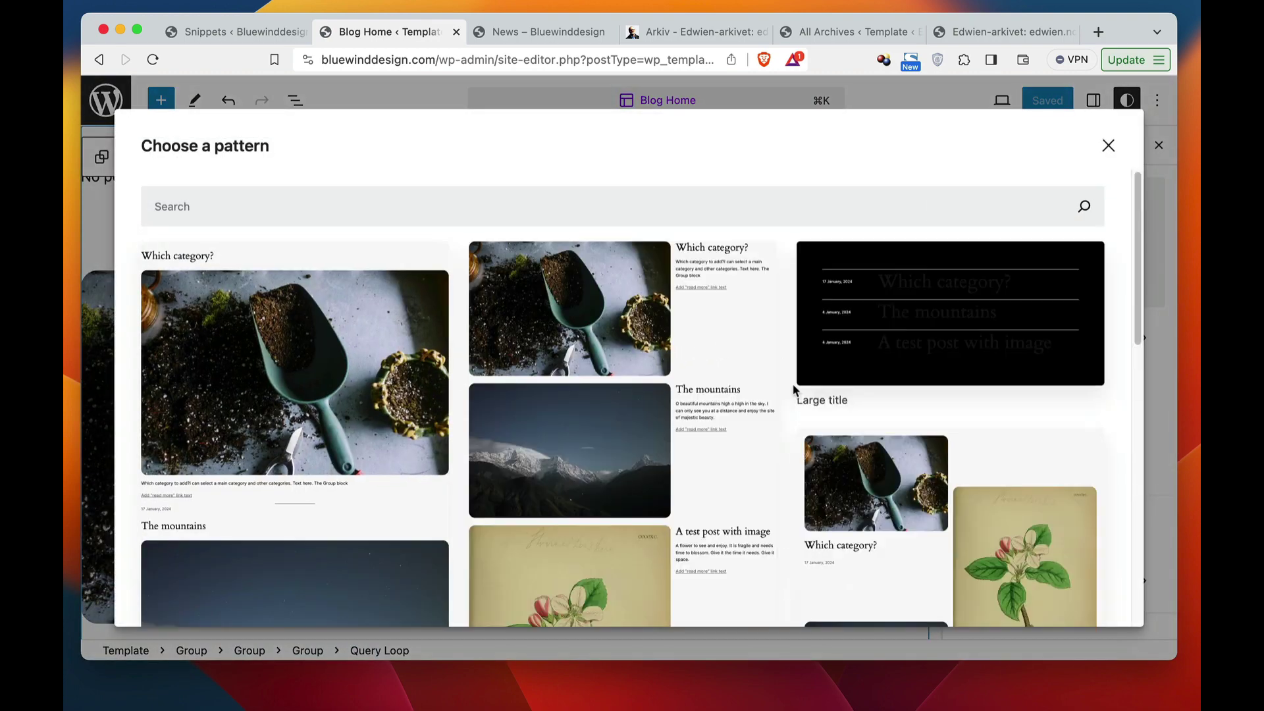
scroll(738, 377, down, 5)
scroll(738, 378, down, 10)
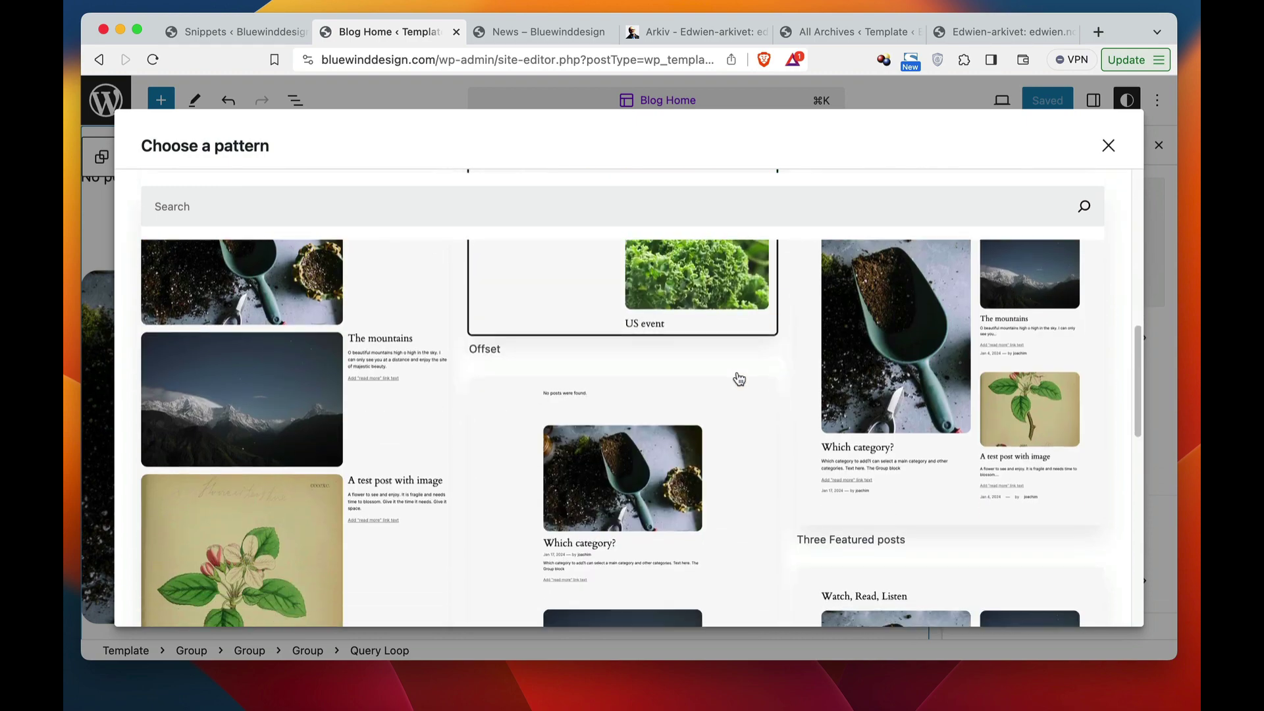
scroll(738, 377, down, 5)
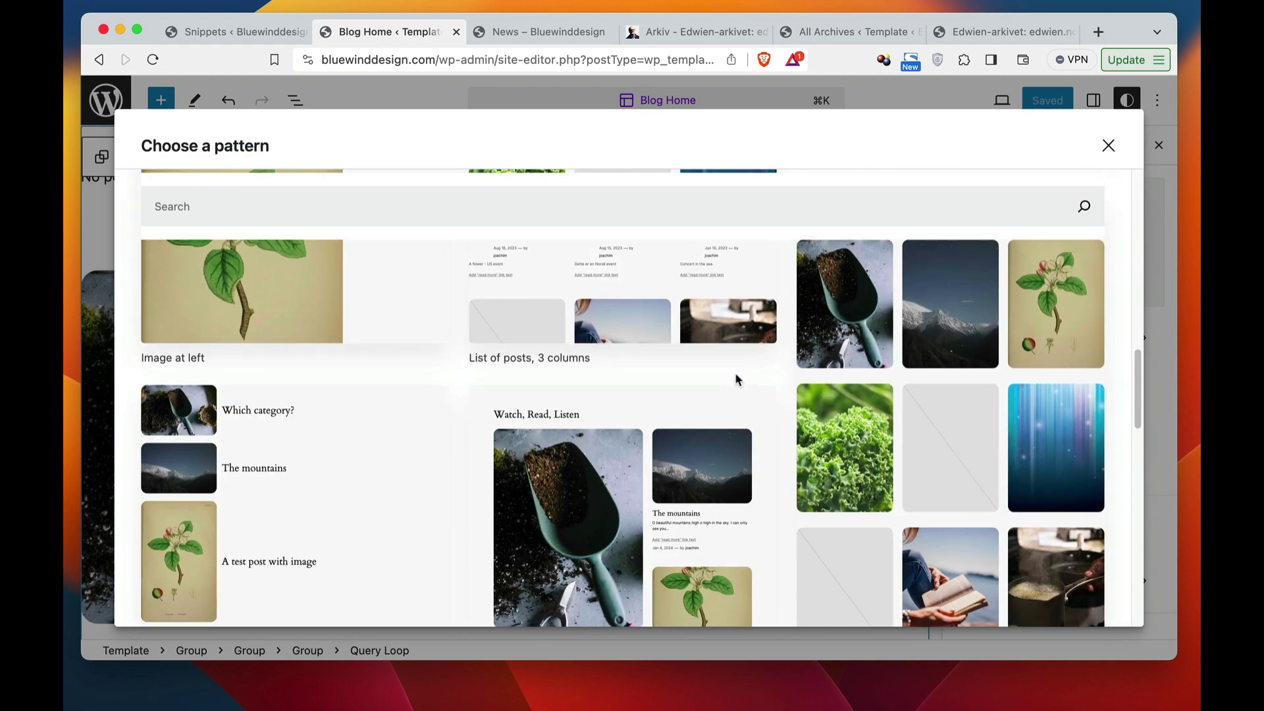
scroll(903, 463, down, 3)
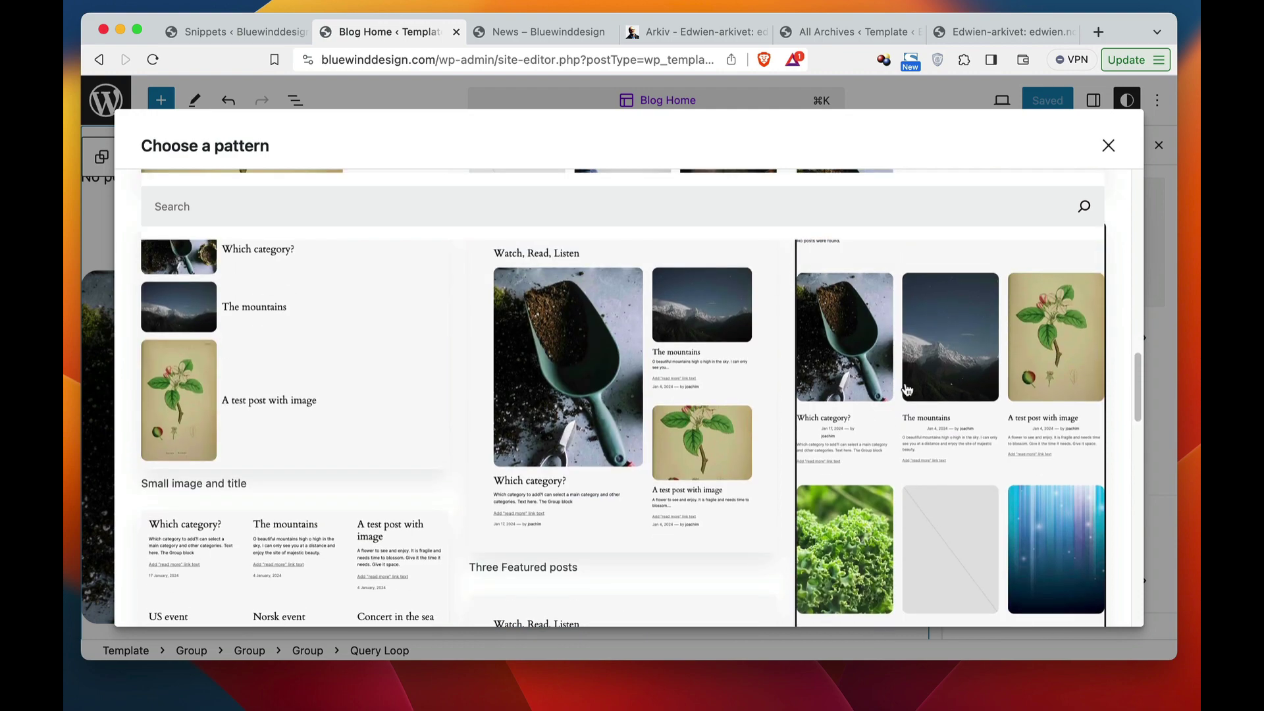
click(947, 391)
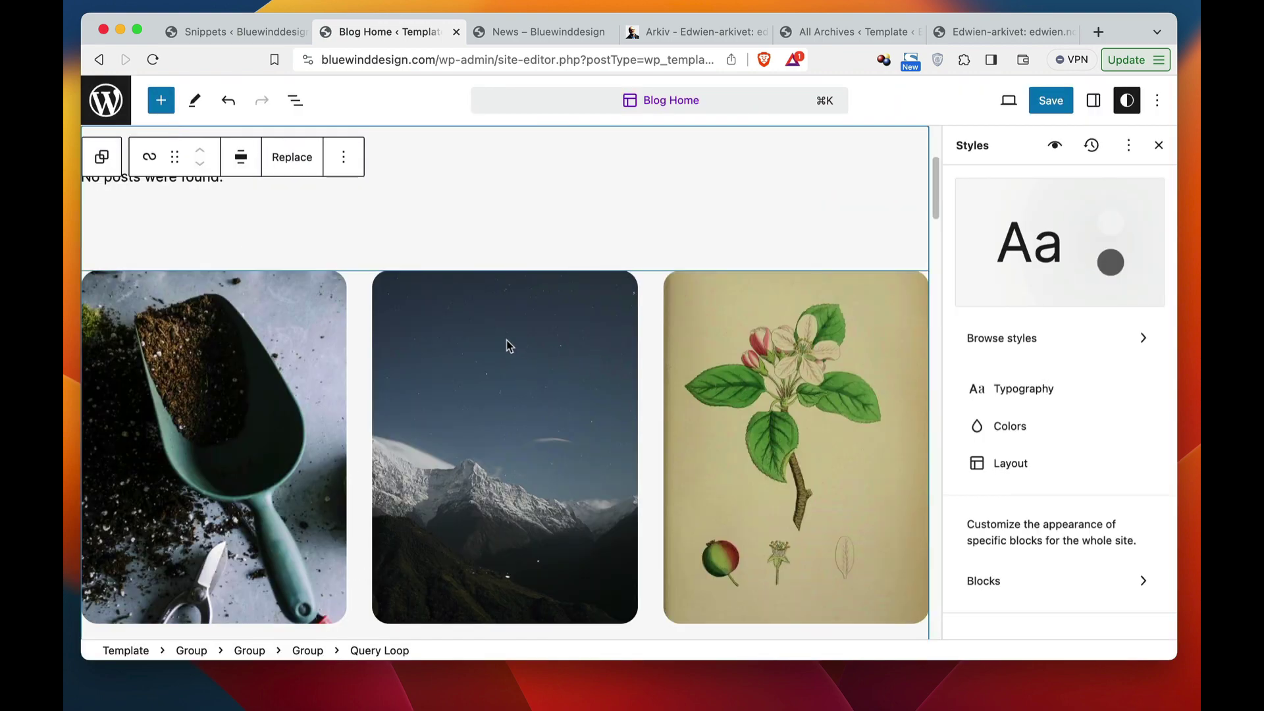
Select the Post Template block around the first post's featured image.
click(292, 328)
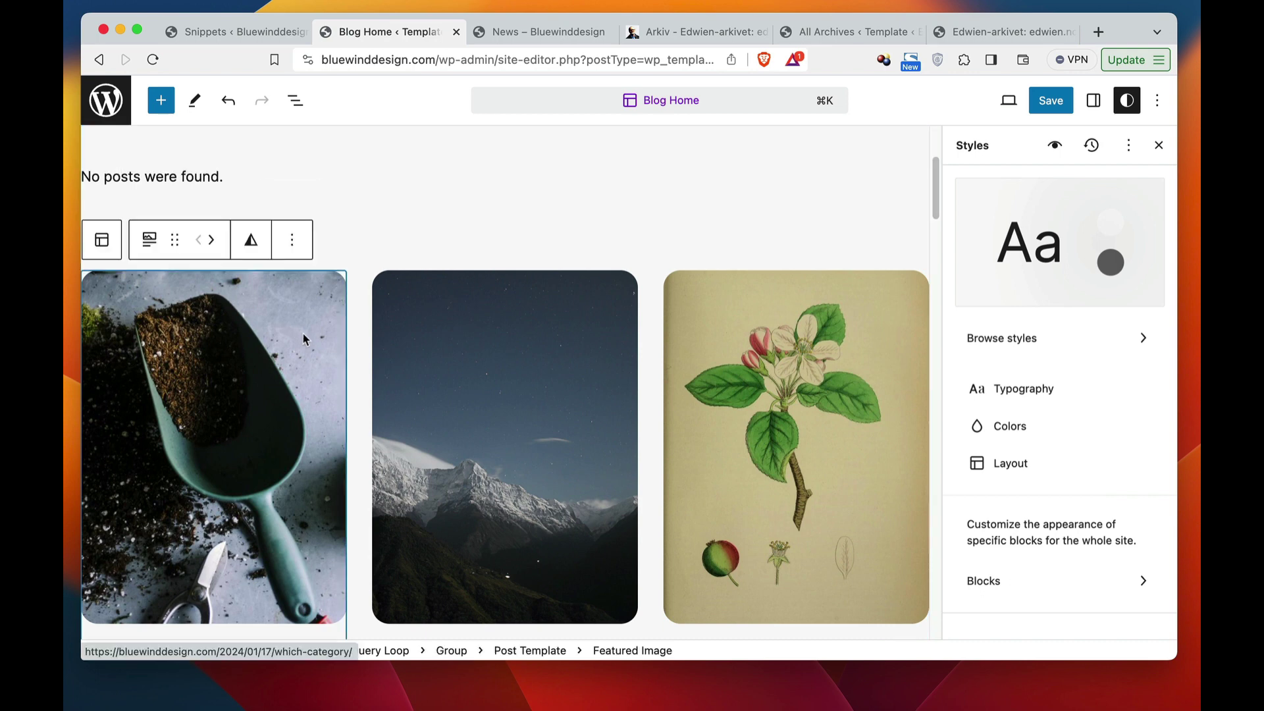
scroll(301, 339, down, 1)
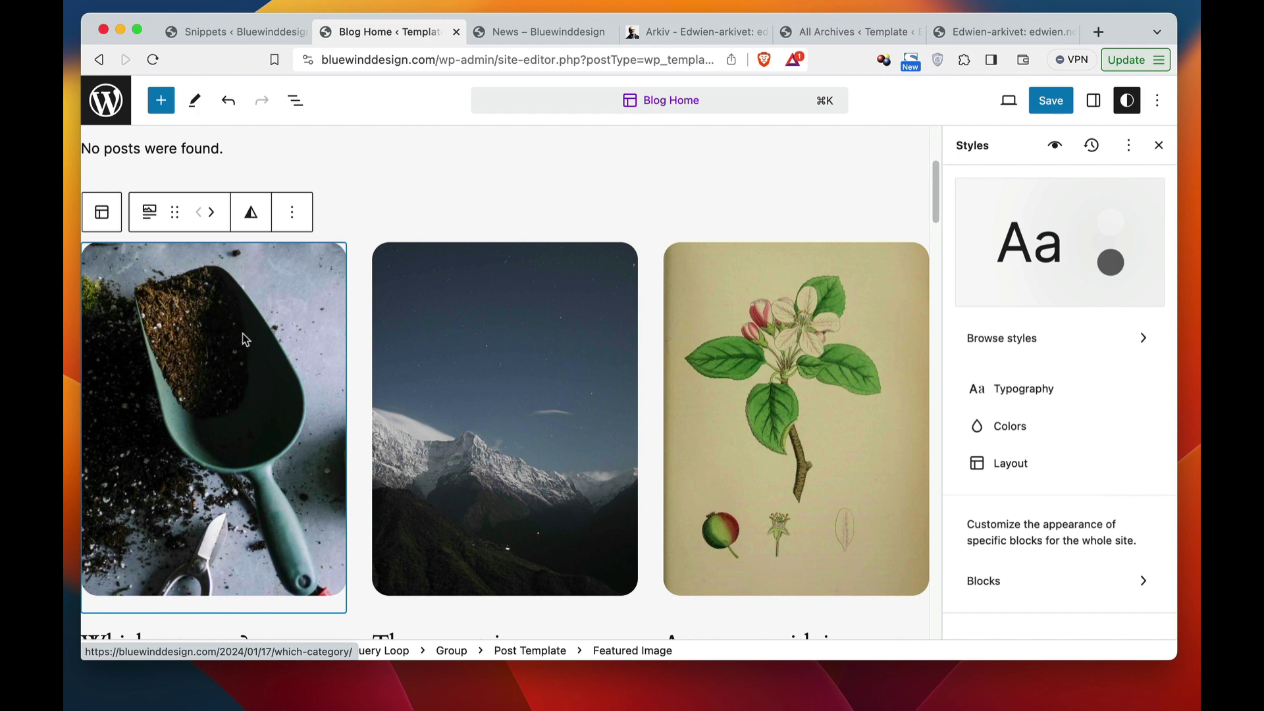
scroll(242, 334, down, 1)
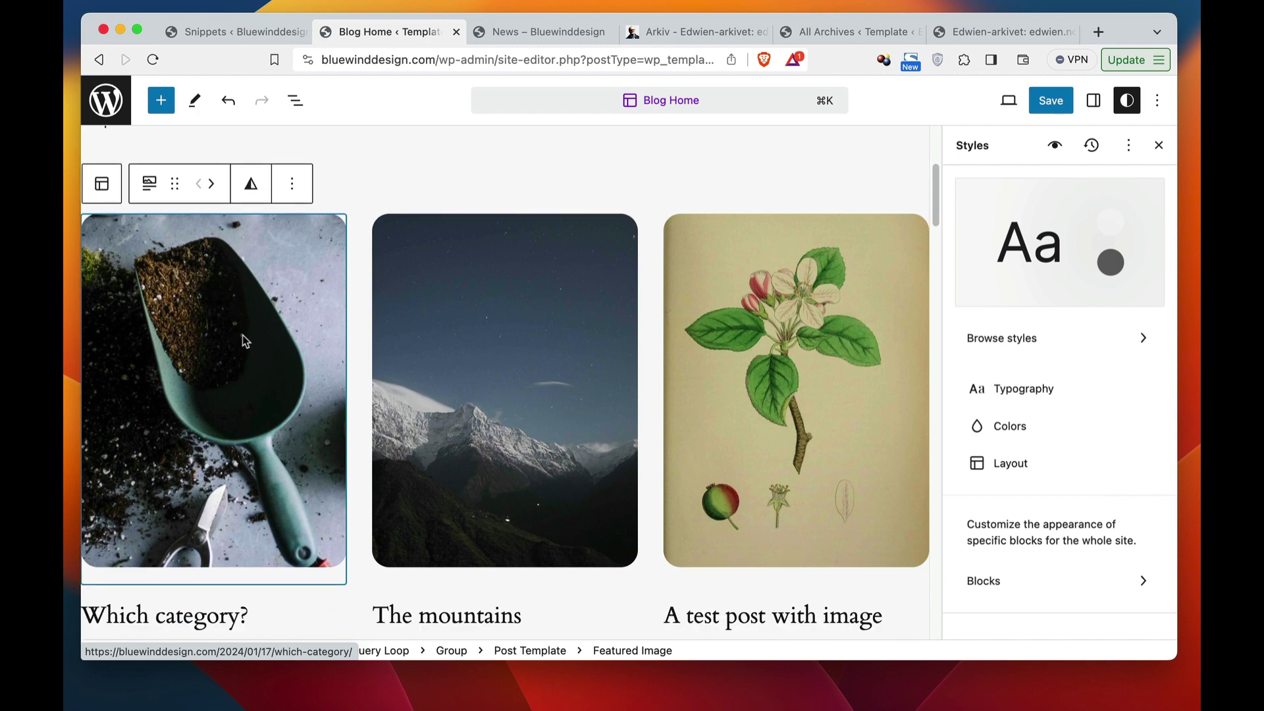
scroll(242, 336, down, 4)
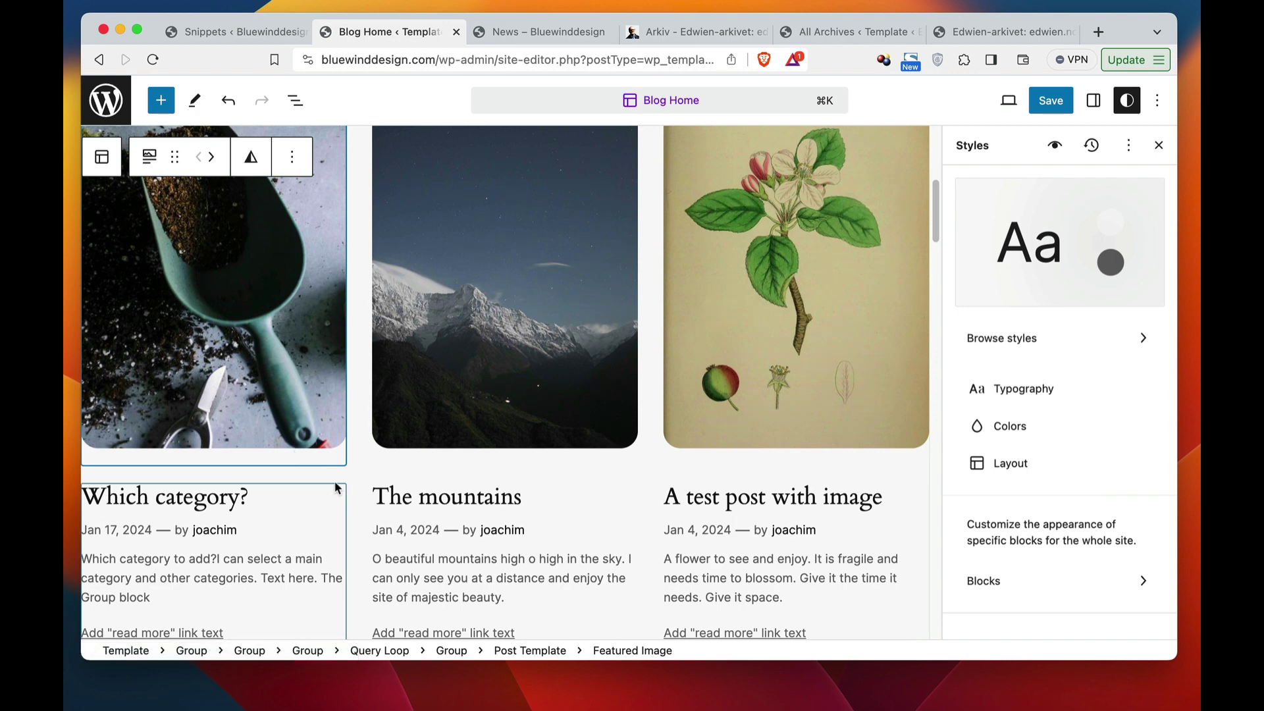
scroll(342, 478, down, 7)
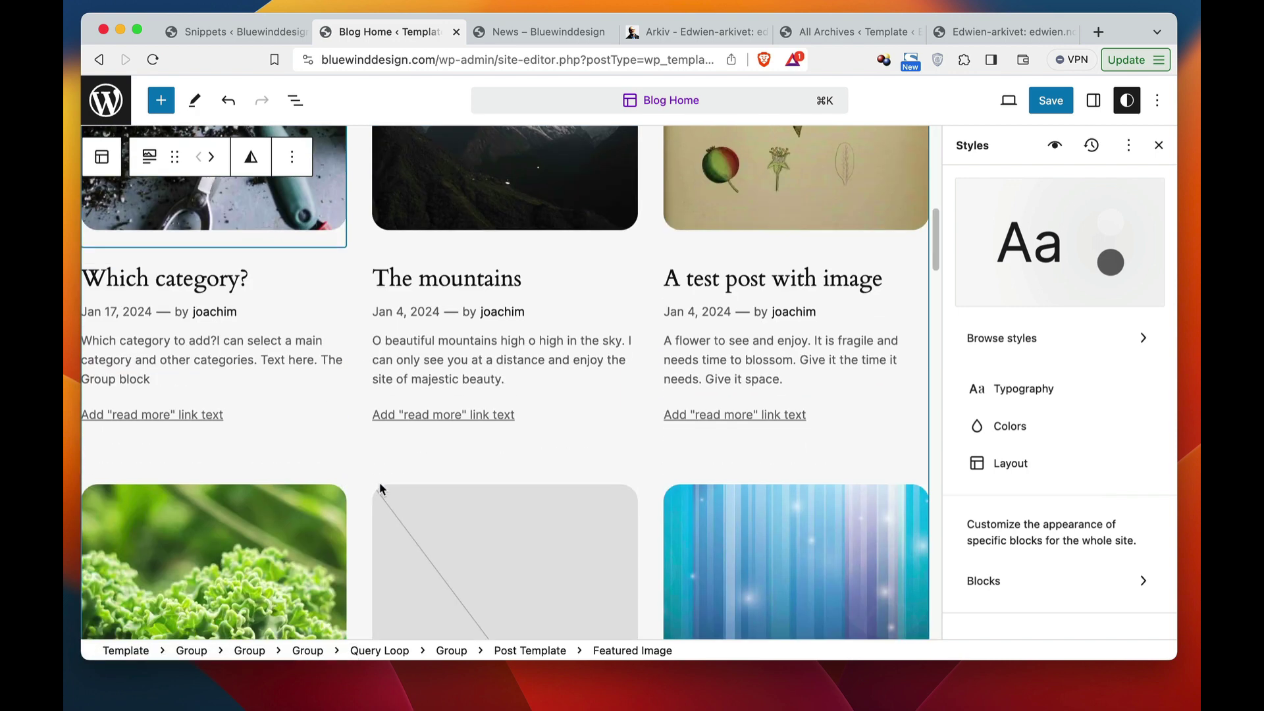
click(528, 650)
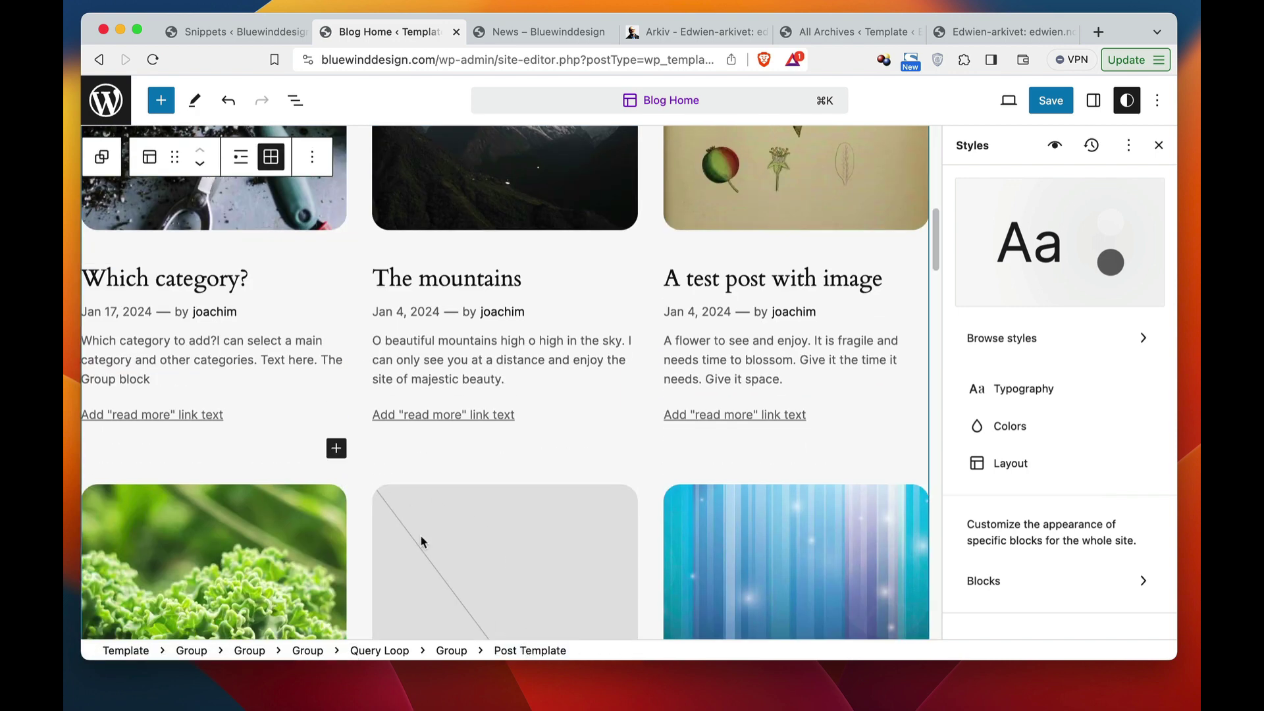
Insert a Cover block using each post's featured image as its background.
click(335, 449)
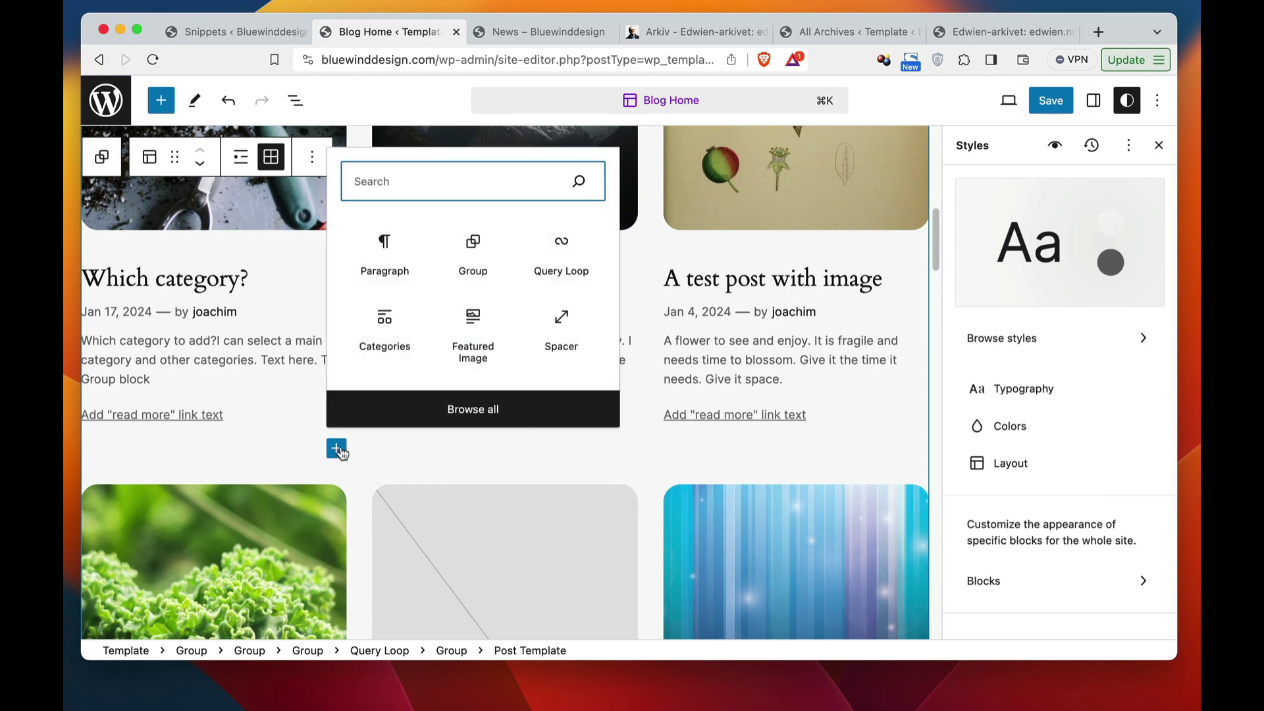
text(co)
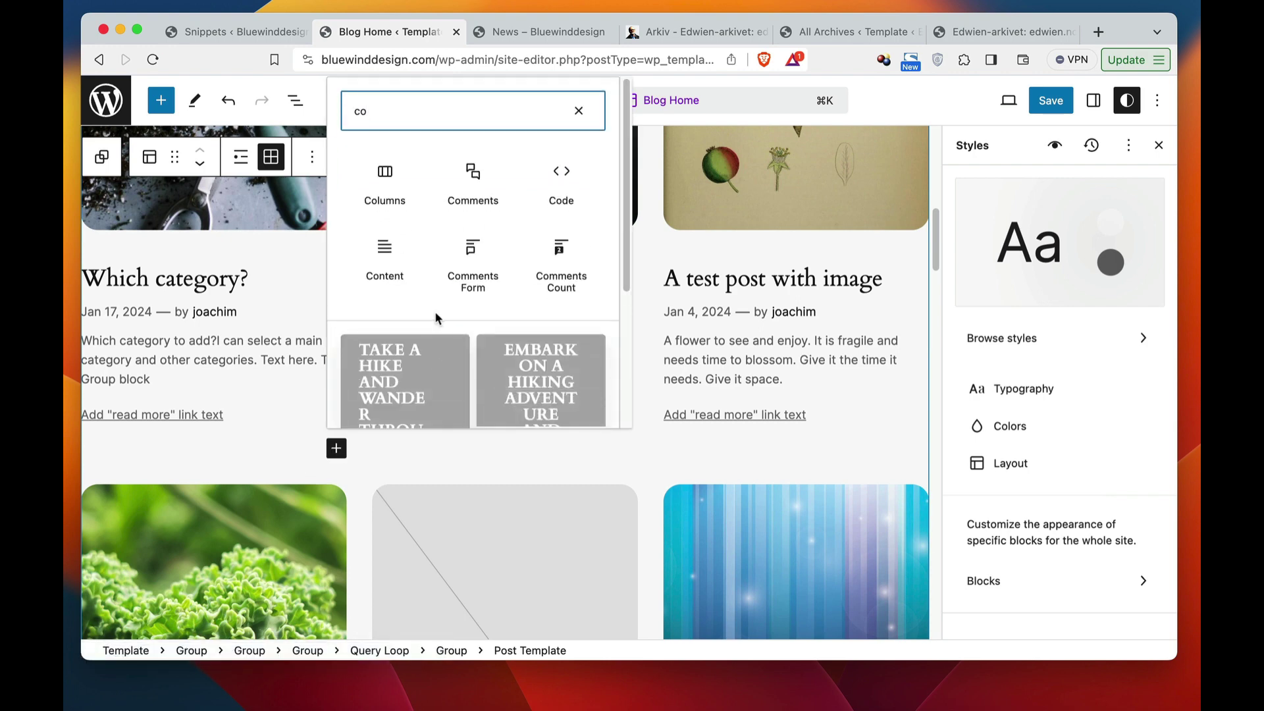
text(ver)
key(Tab)
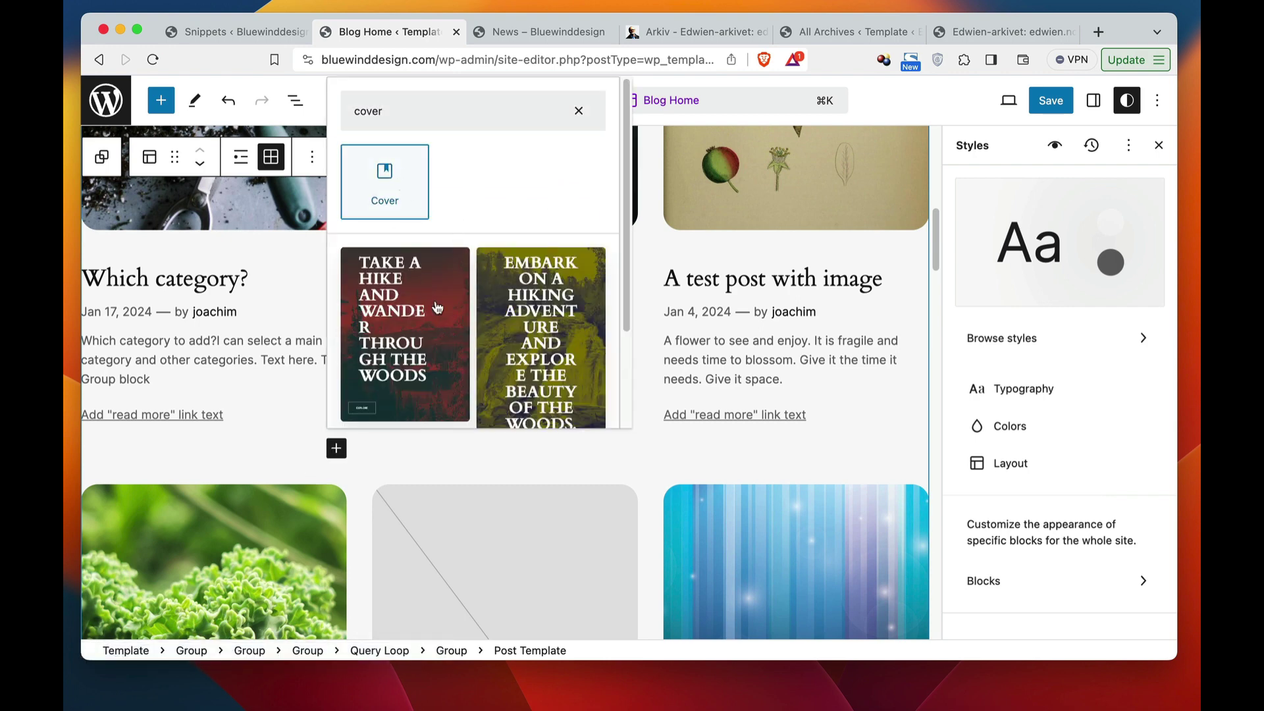
key(Return)
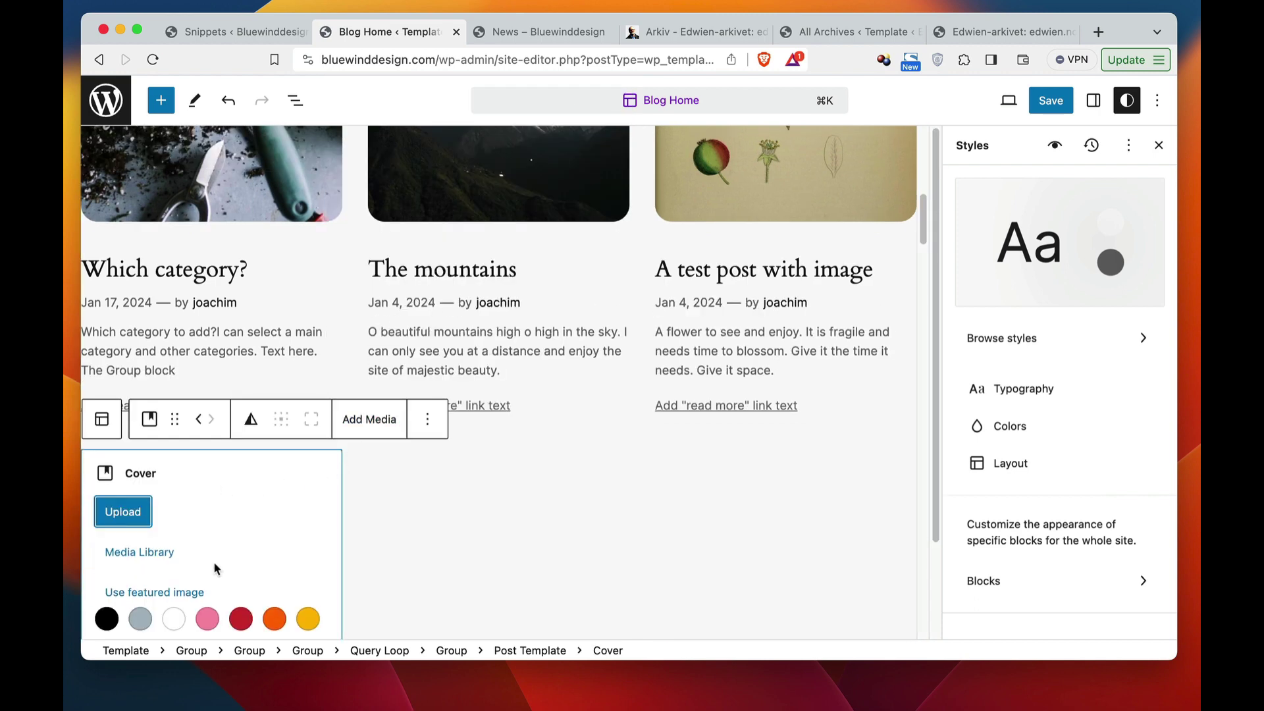
click(173, 596)
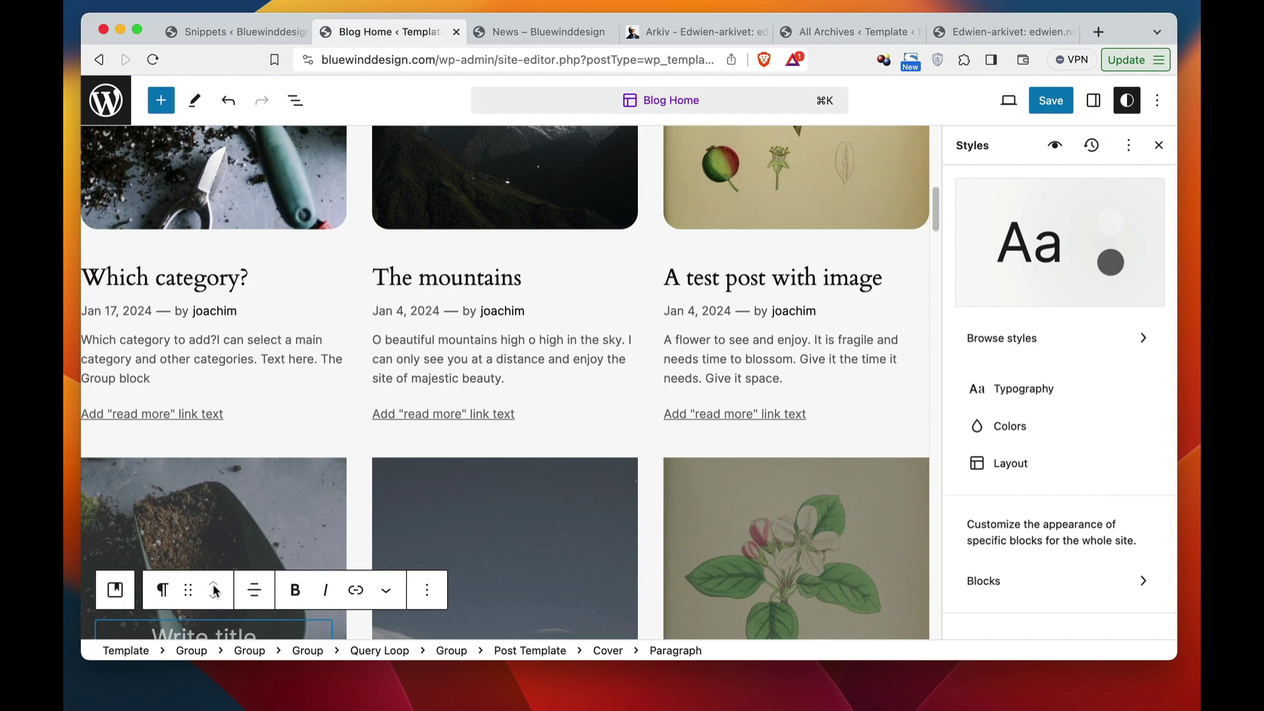
scroll(345, 367, down, 5)
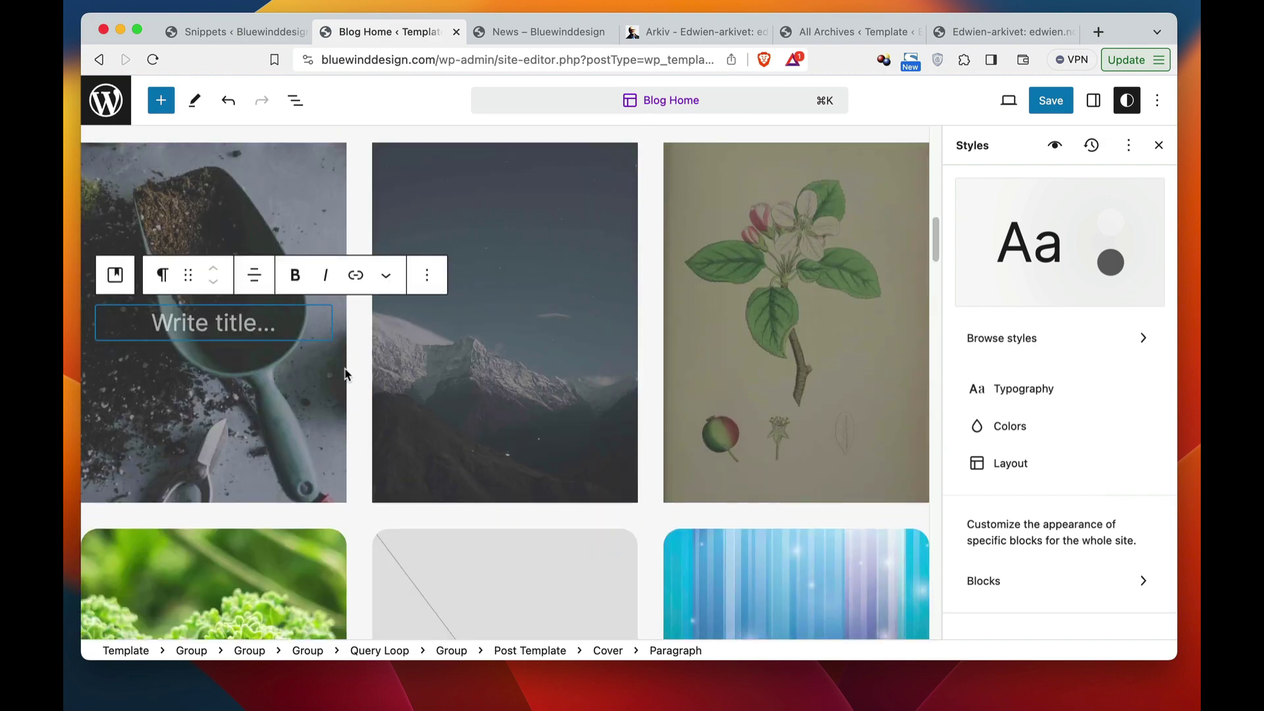
scroll(287, 340, up, 2)
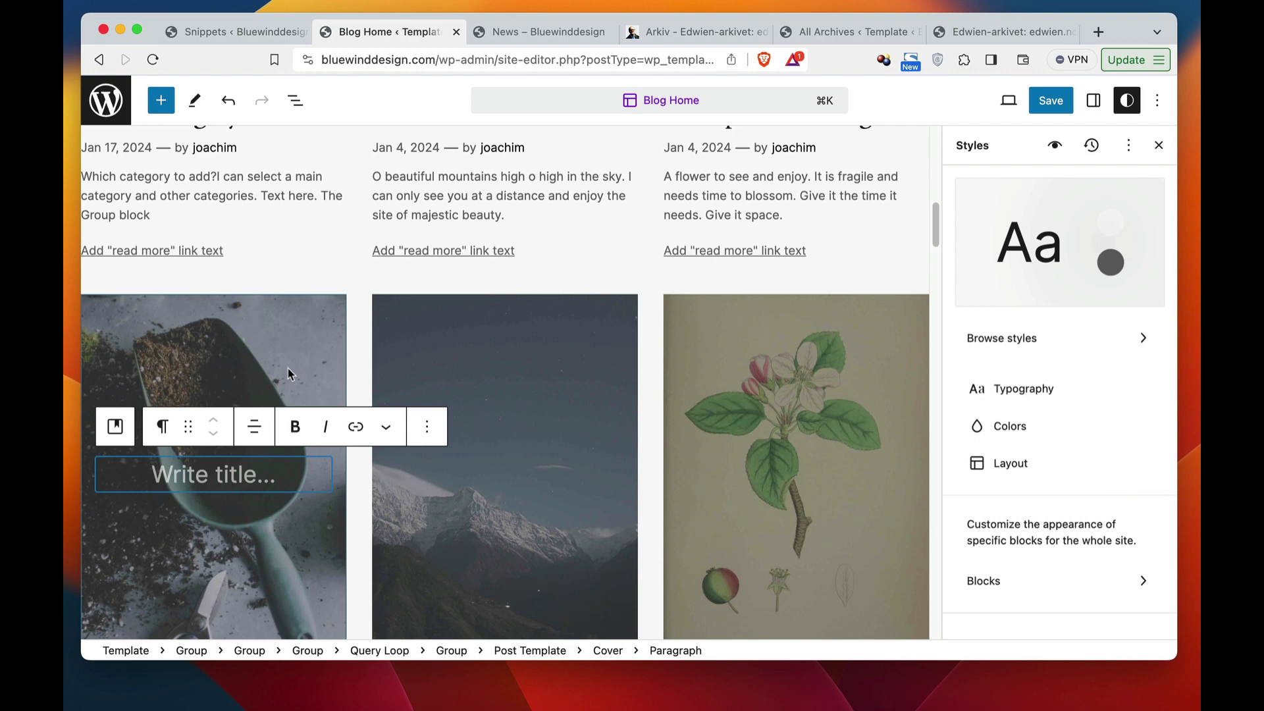
Move the Cover block ahead of the other post blocks and delete the old Featured Image block.
click(302, 334)
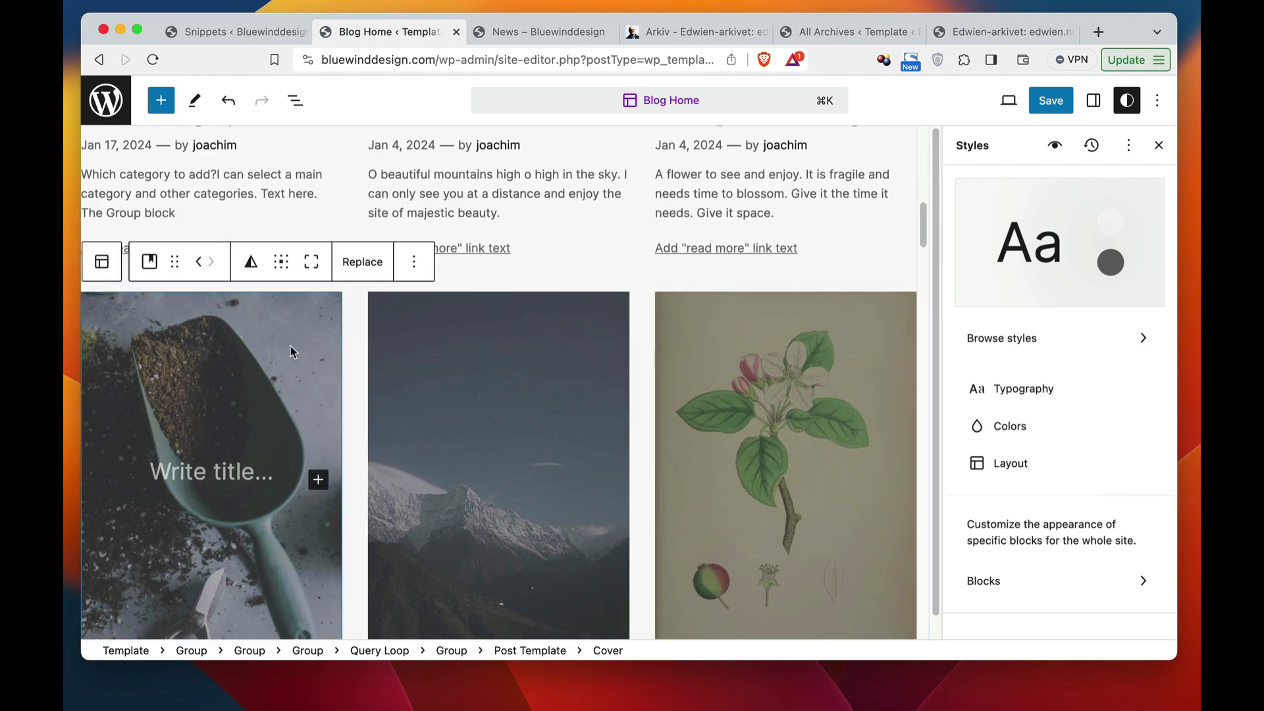
click(200, 263)
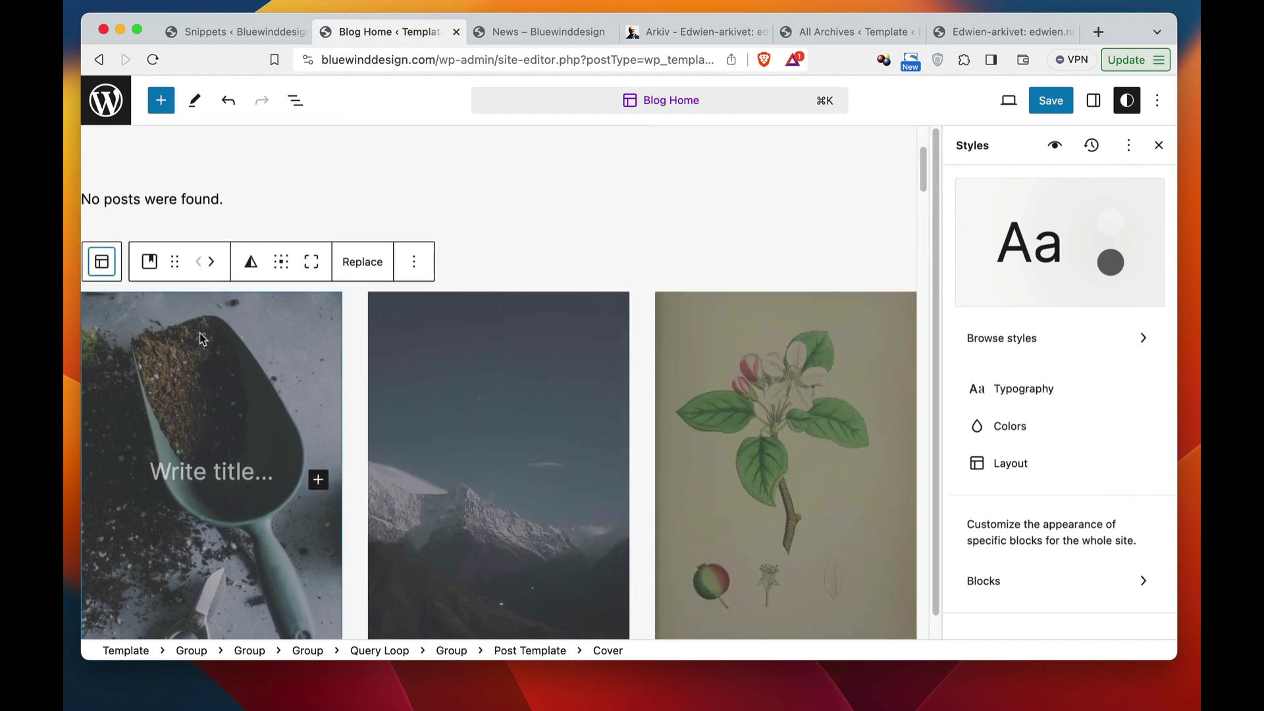
scroll(246, 434, down, 5)
click(283, 479)
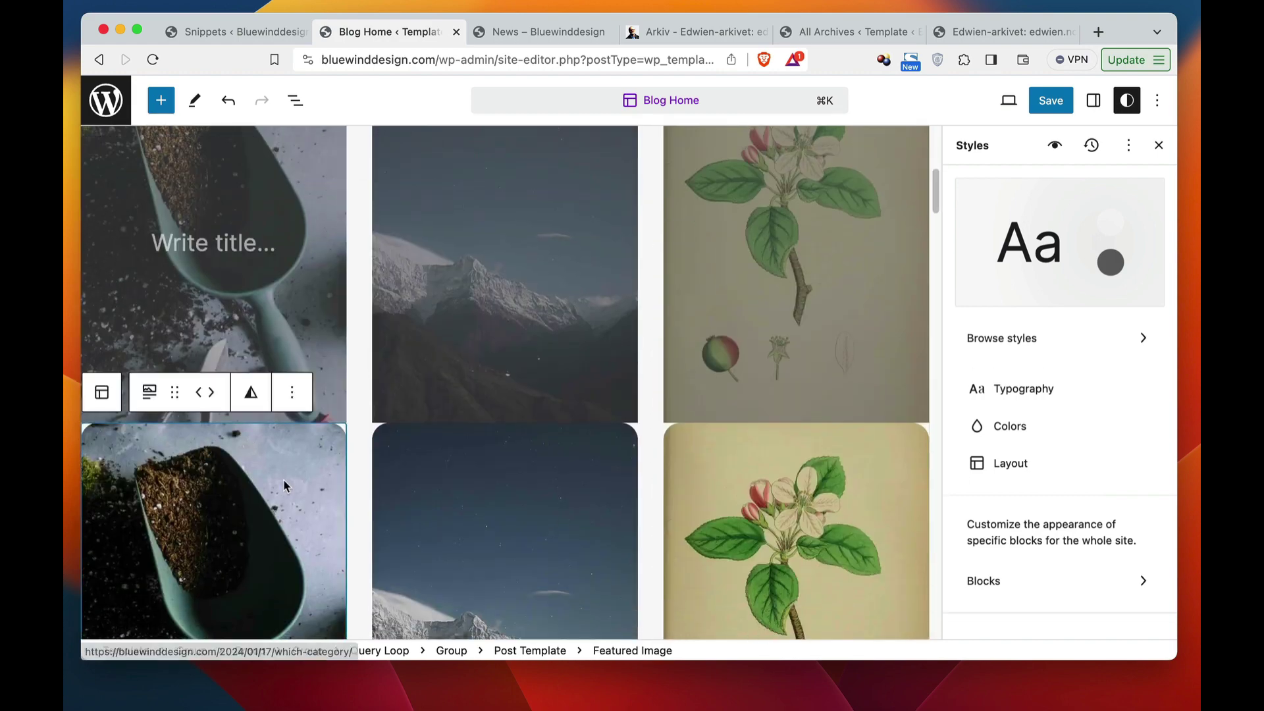
click(291, 393)
scroll(305, 310, down, 3)
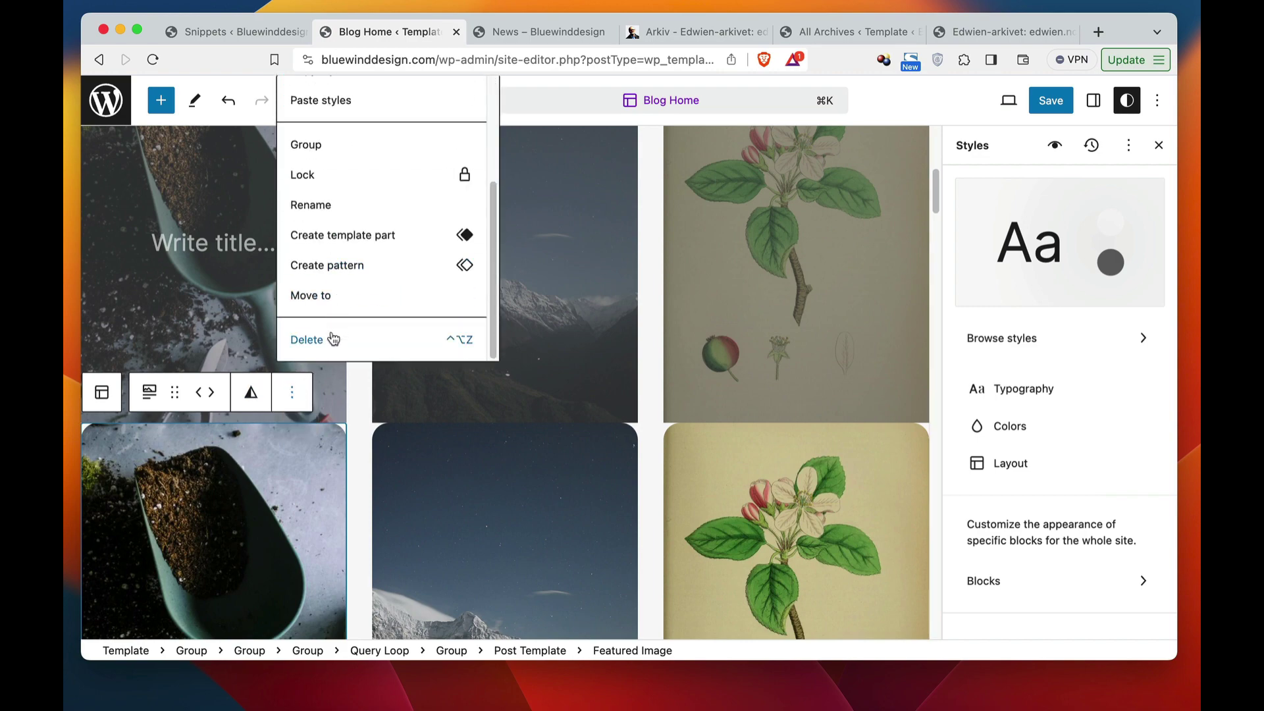
click(330, 339)
scroll(543, 370, up, 3)
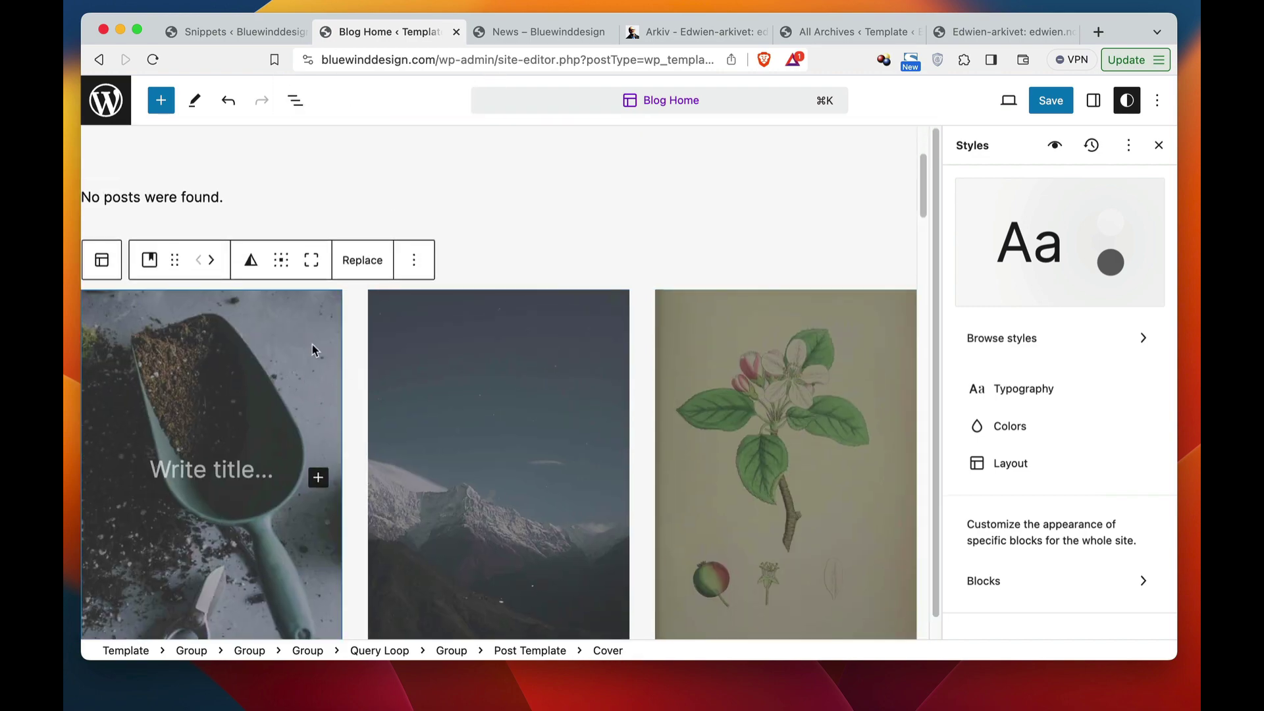
Turn the cover's 'Write title...' paragraph into a Categories block via /cat.
click(223, 472)
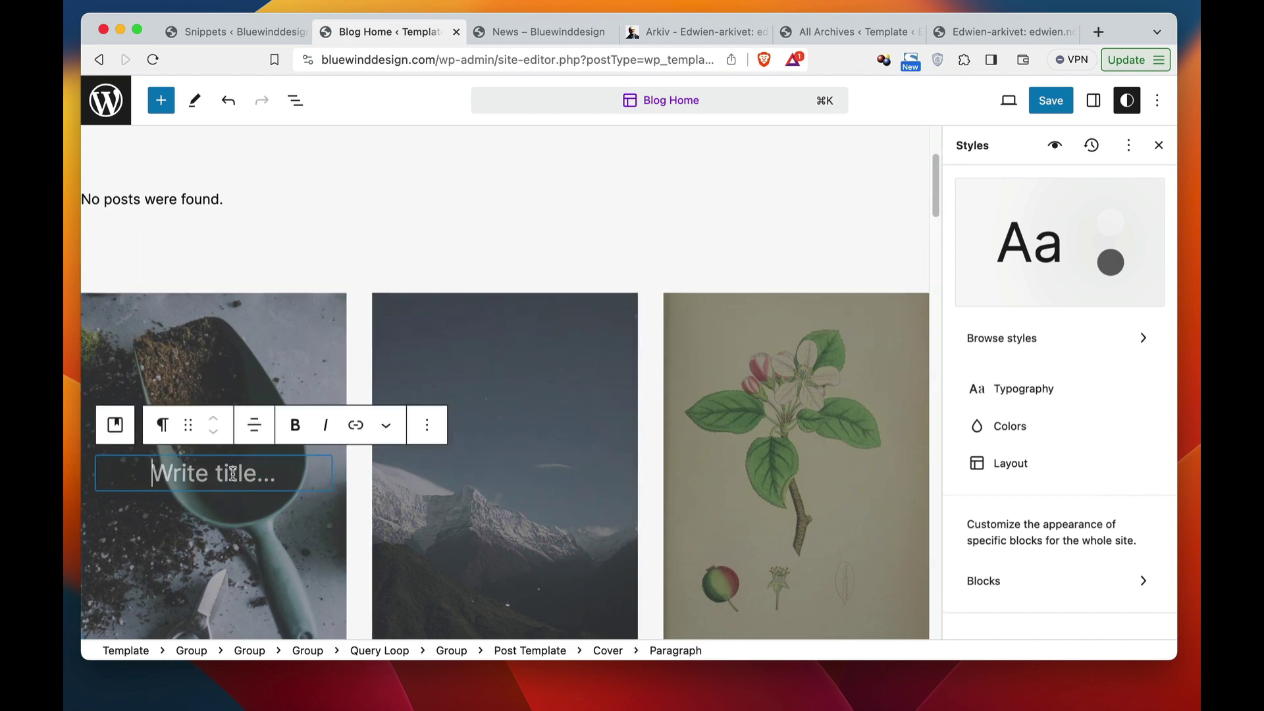
text(/cat)
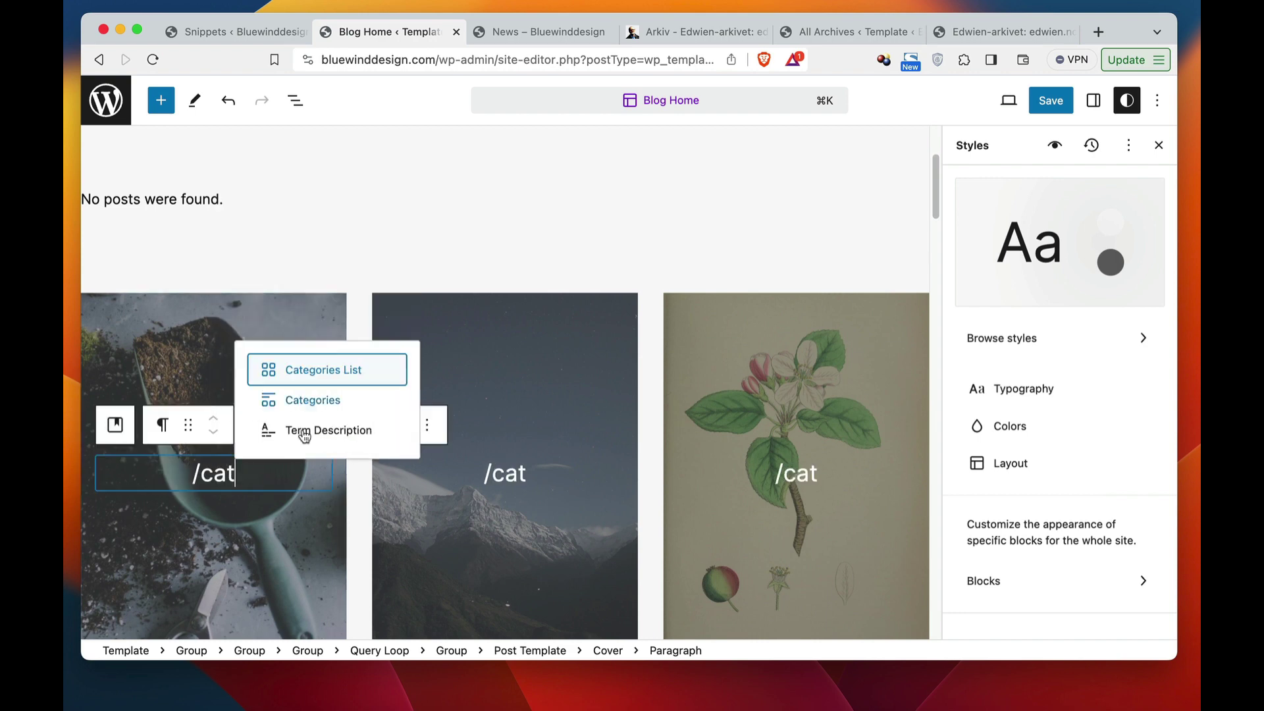
click(359, 403)
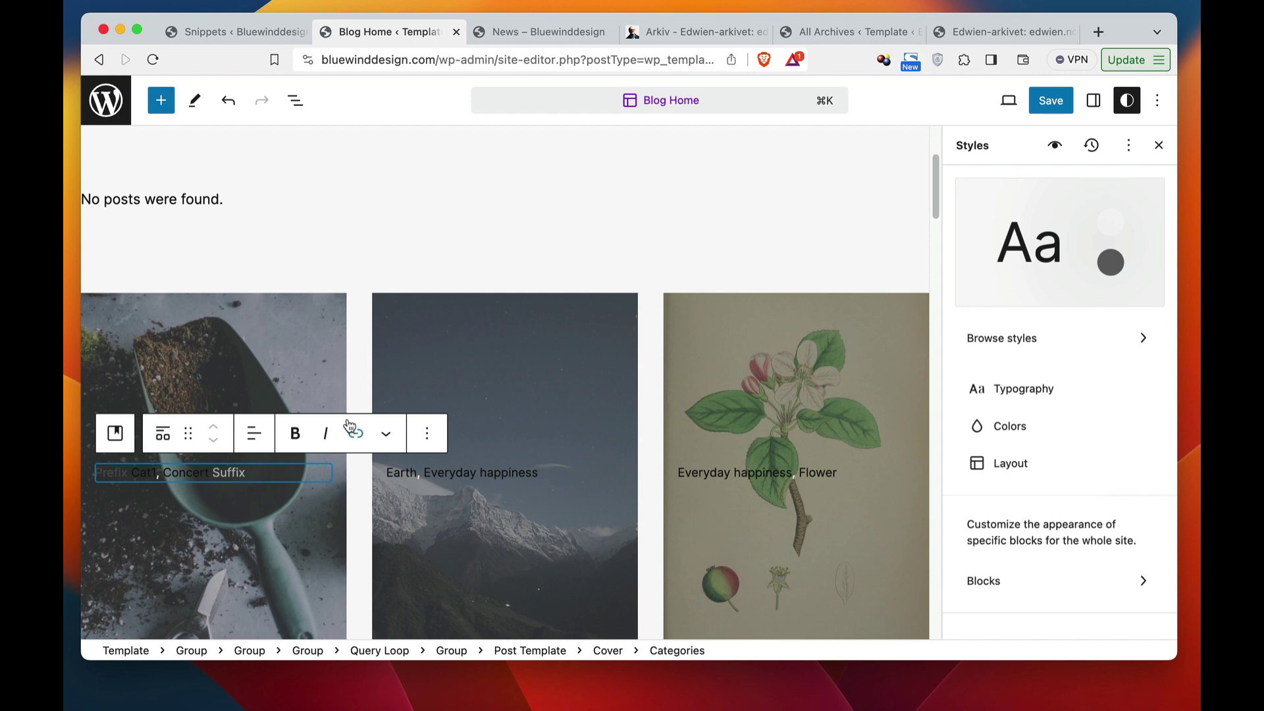
click(307, 315)
Set the Cover block's content position to top right.
click(282, 260)
click(337, 312)
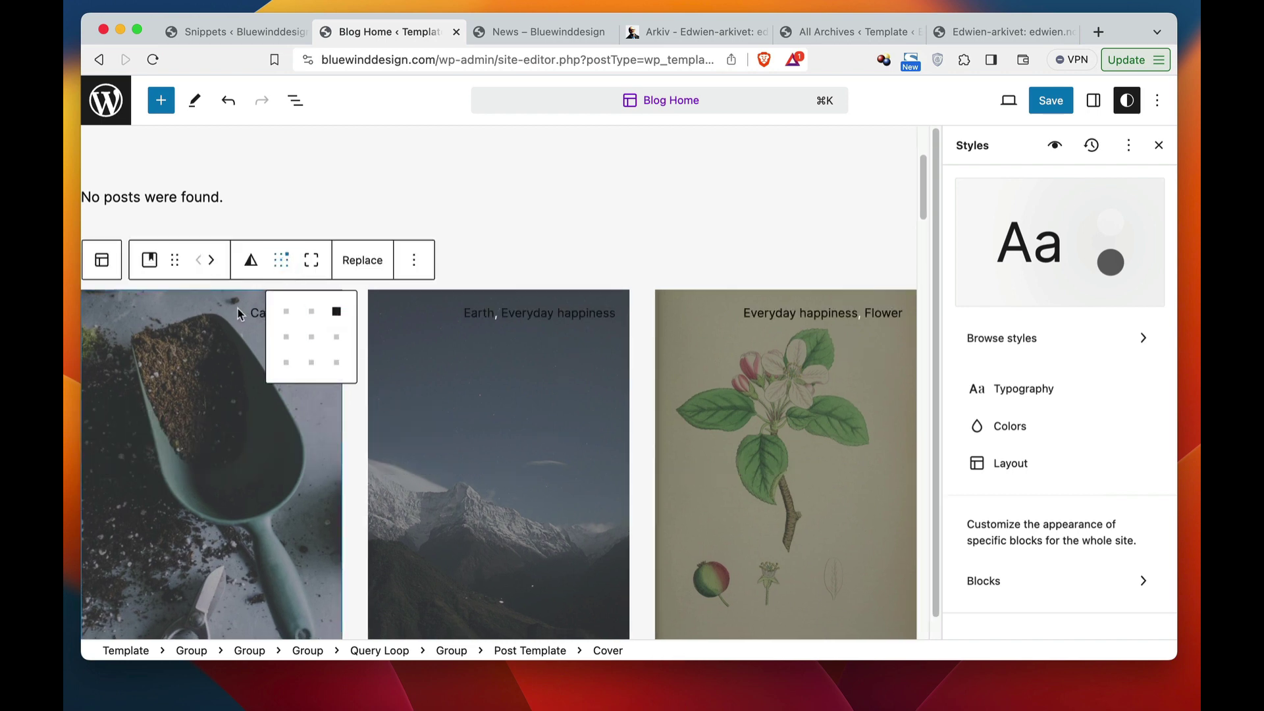
click(211, 310)
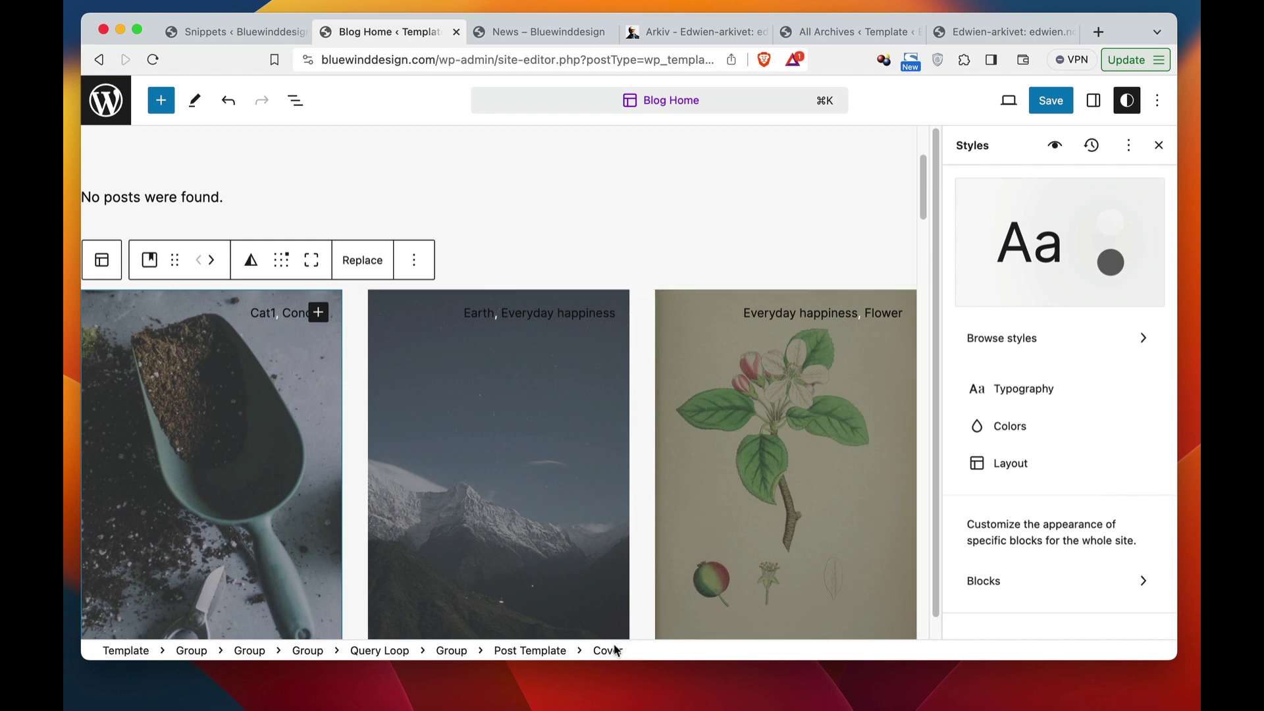
Select the Categories block in the first cover, using the block outline.
click(297, 105)
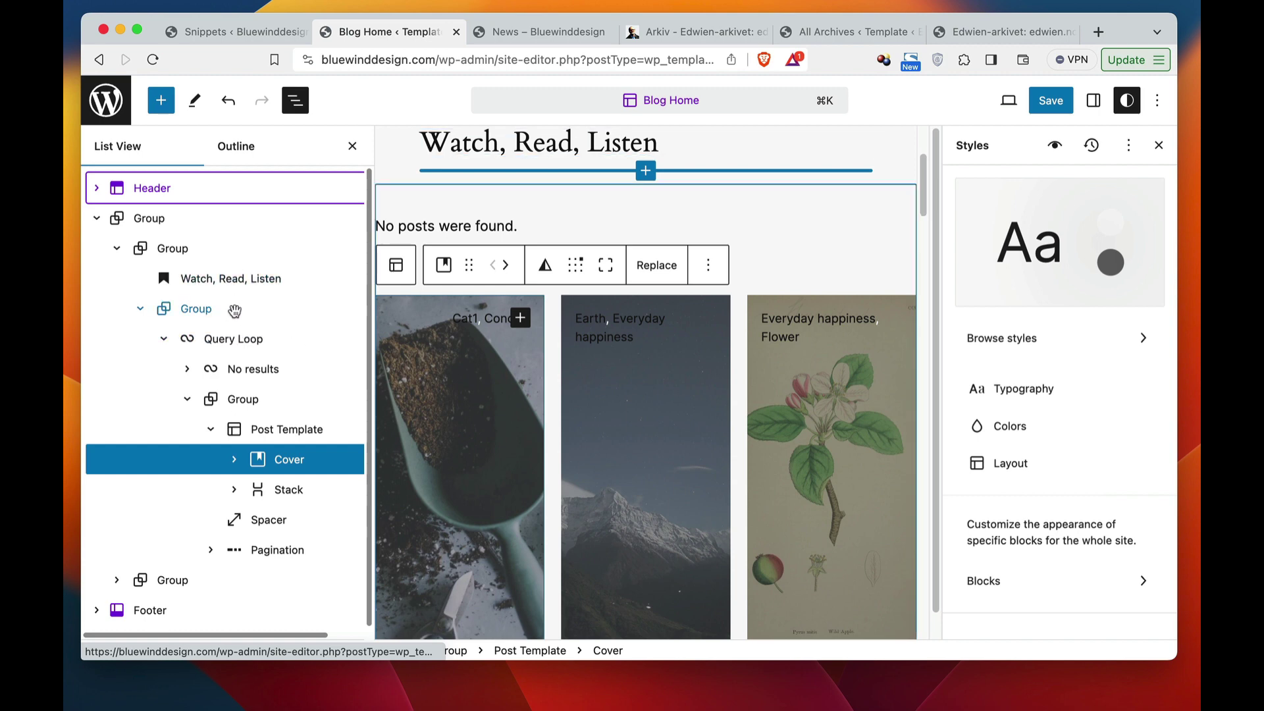
click(353, 146)
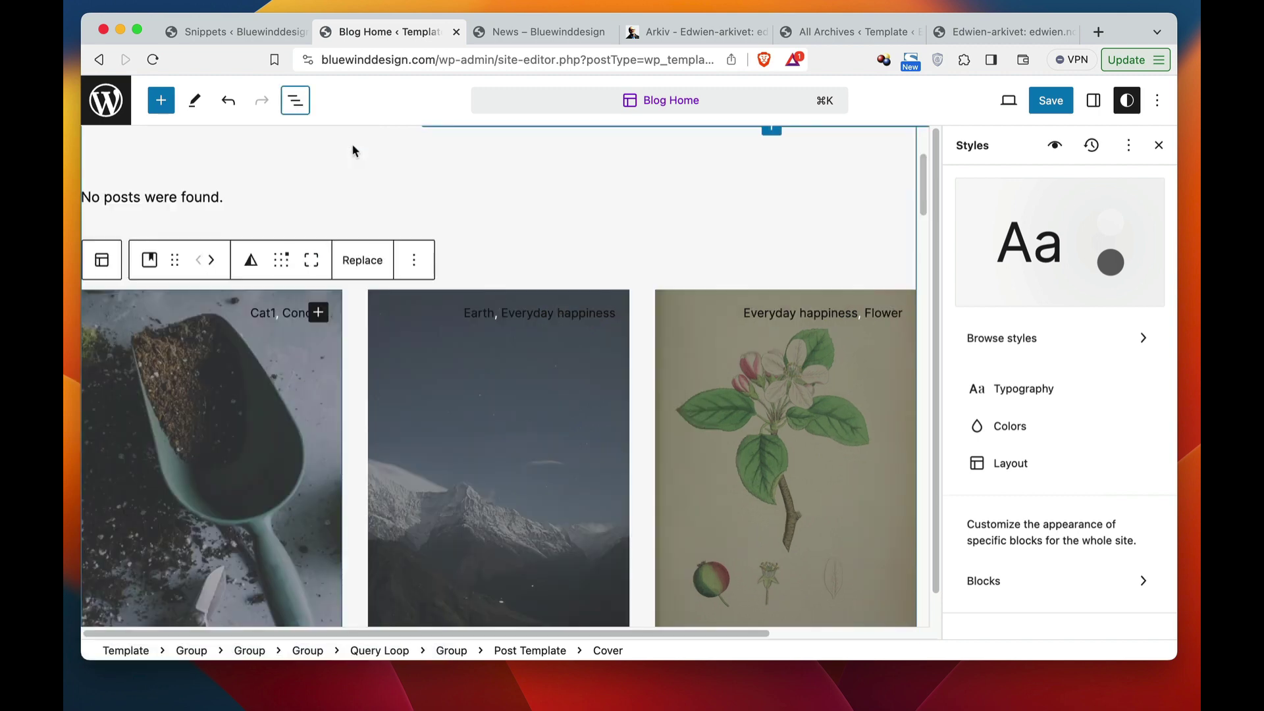
click(285, 318)
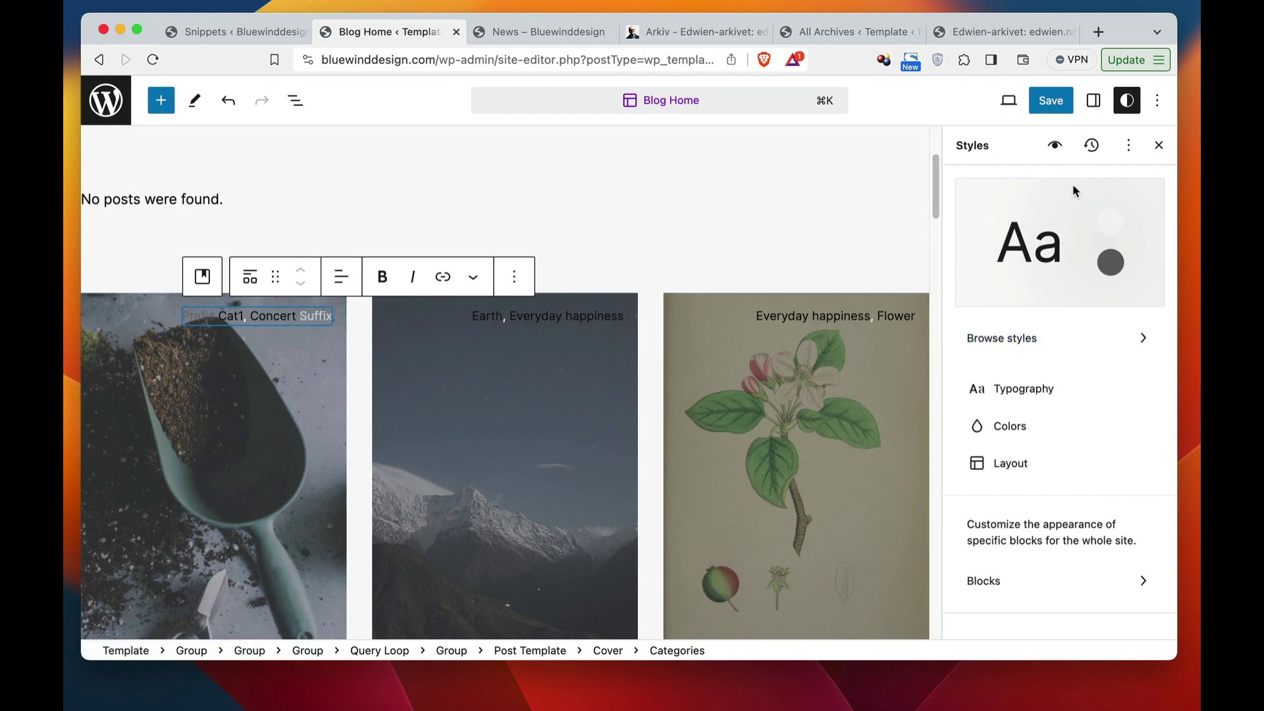
Select the Cover block and expand its Advanced settings.
click(1095, 102)
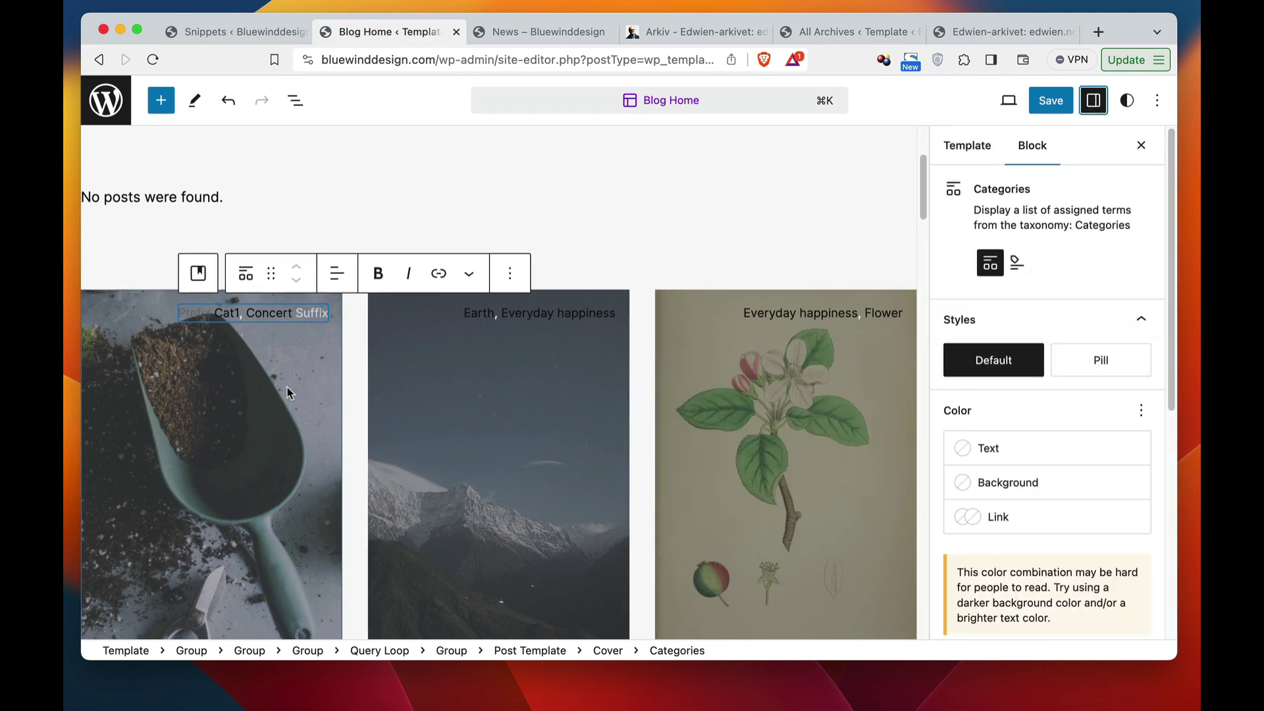
click(141, 333)
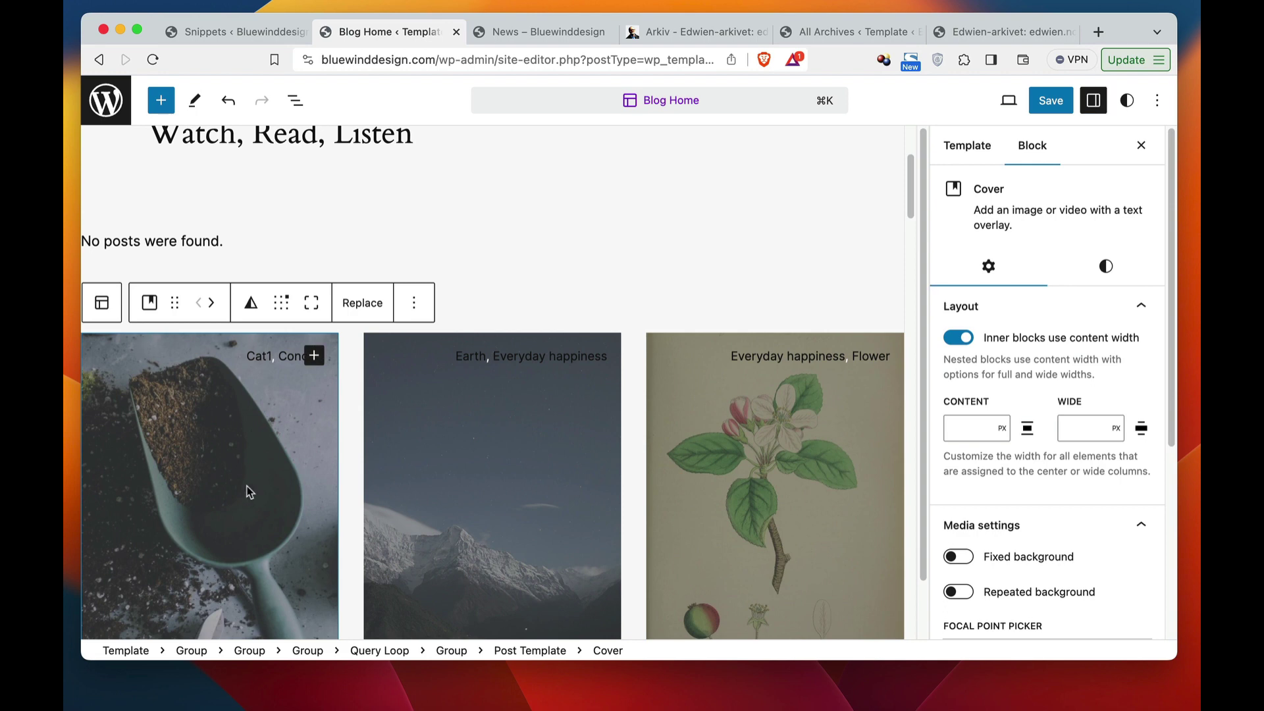
scroll(1040, 368, down, 5)
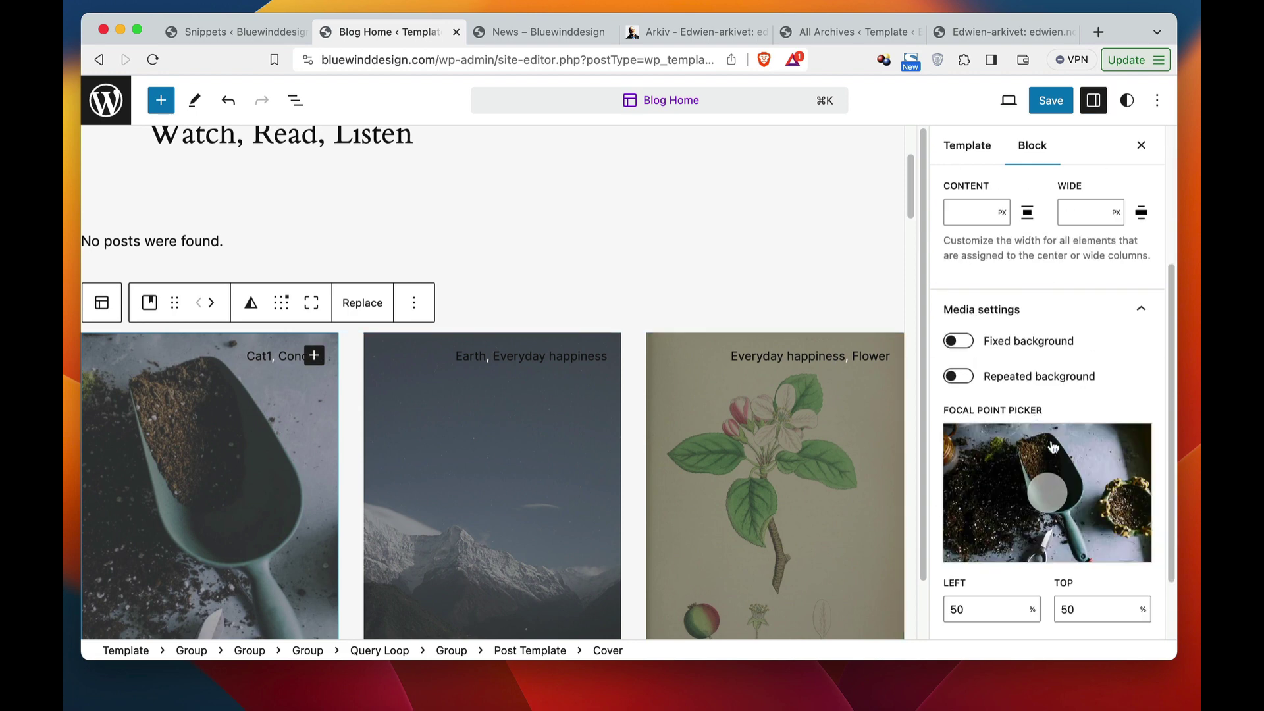
click(1038, 619)
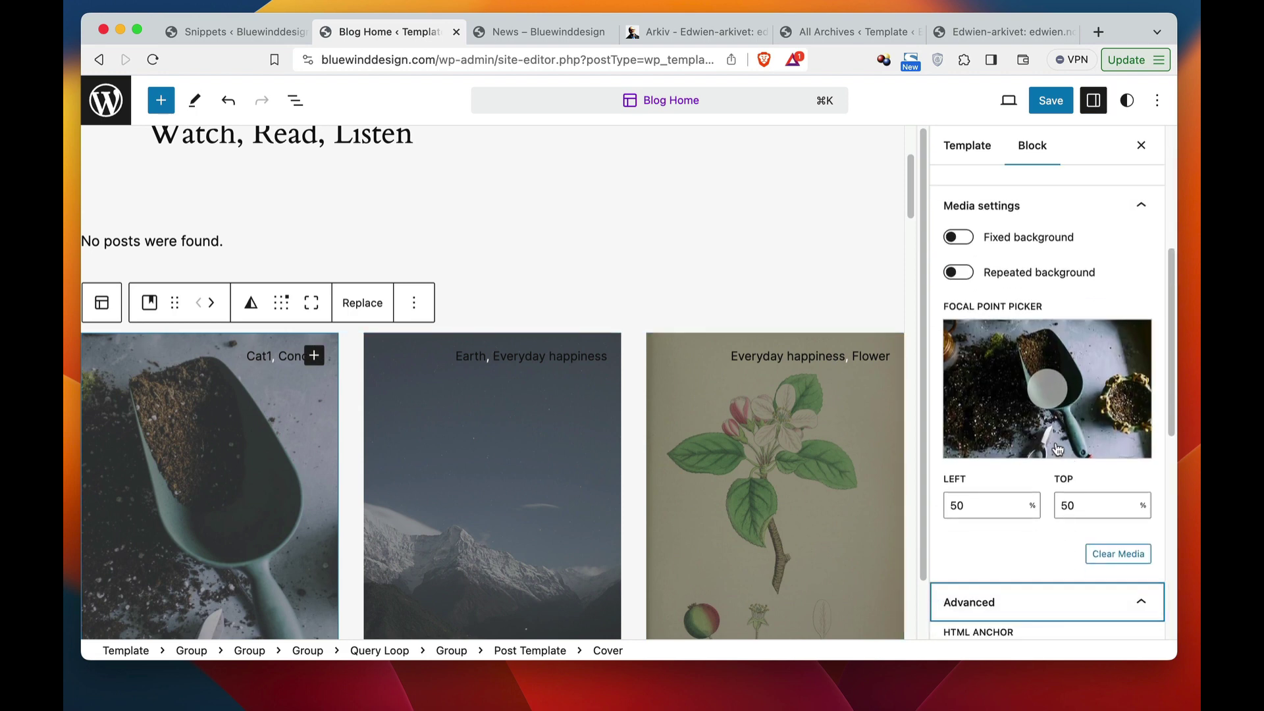
scroll(1056, 454, down, 3)
scroll(1055, 457, down, 6)
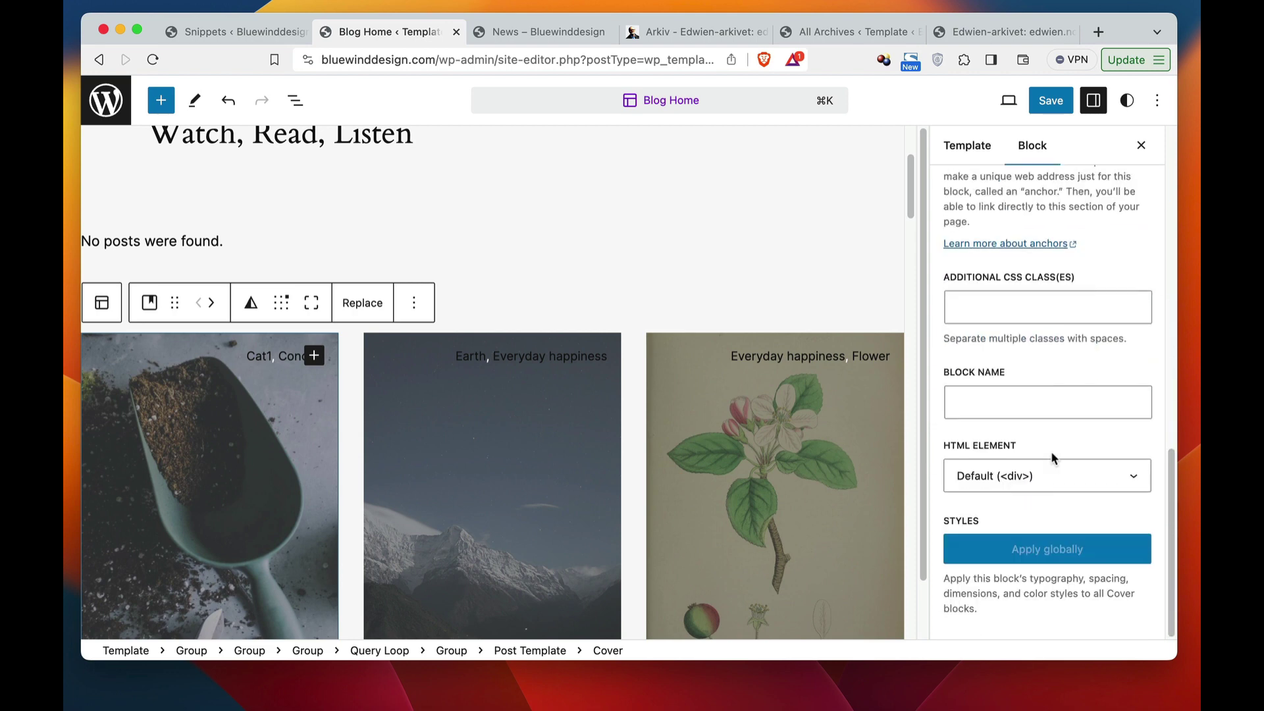
Paste 'cover-categories' as the Cover's additional CSS class and save the Blog Home template.
click(979, 306)
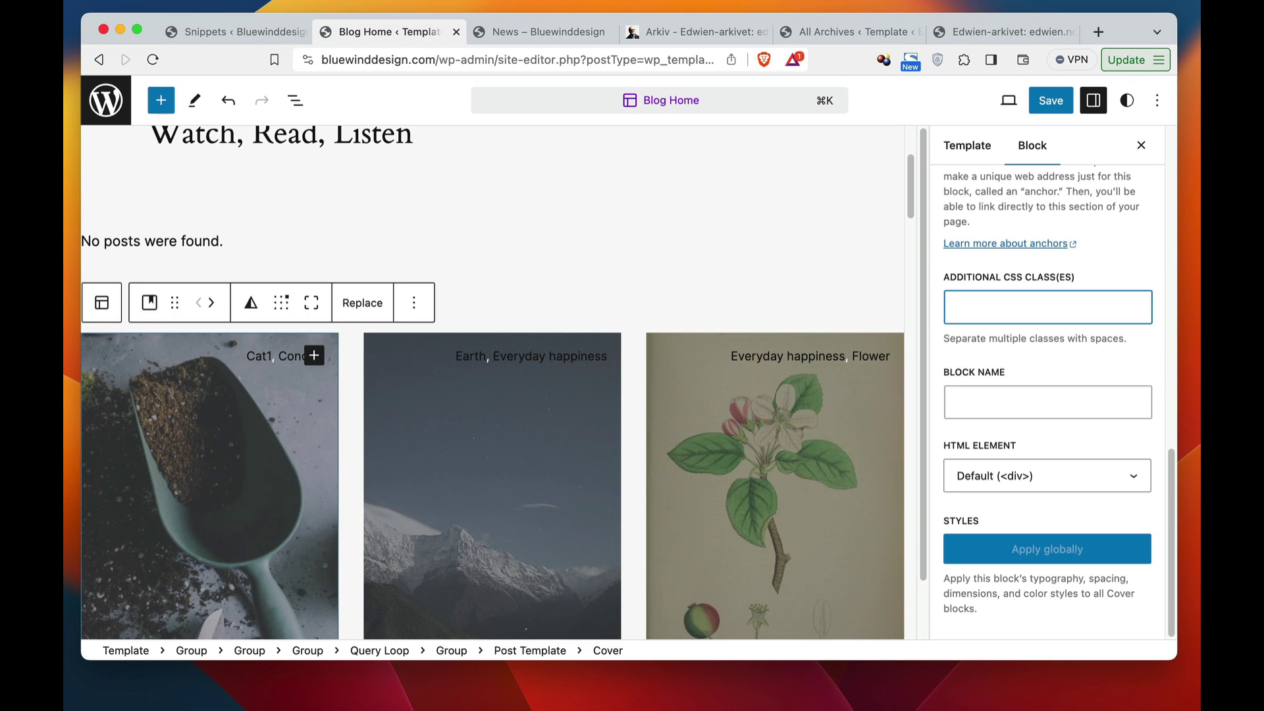
key(super+Tab)
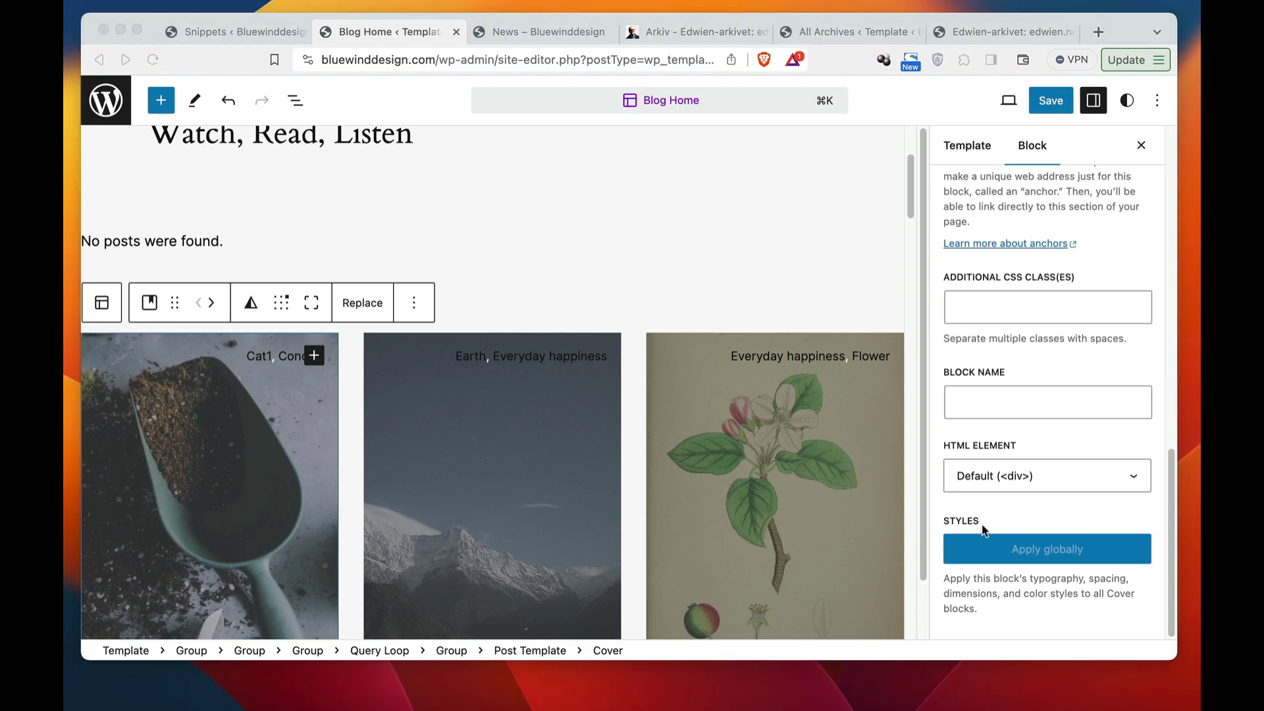
click(981, 313)
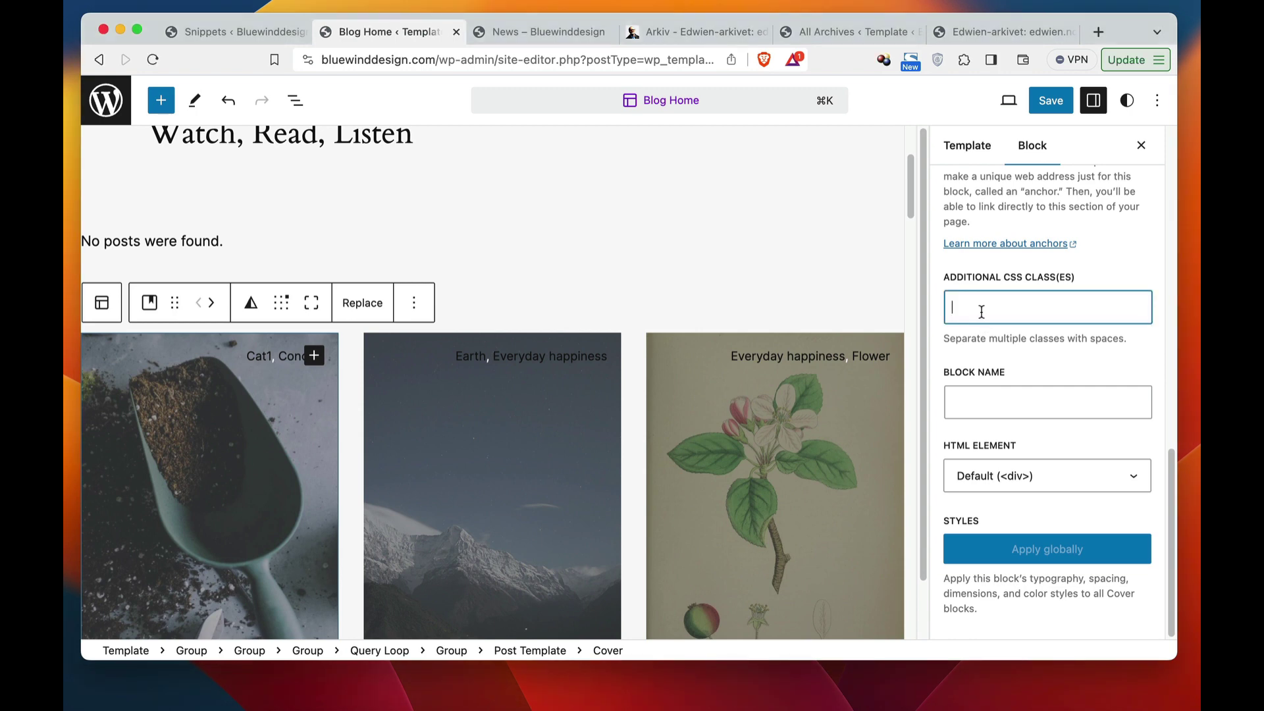
text(cover-categories)
click(1051, 102)
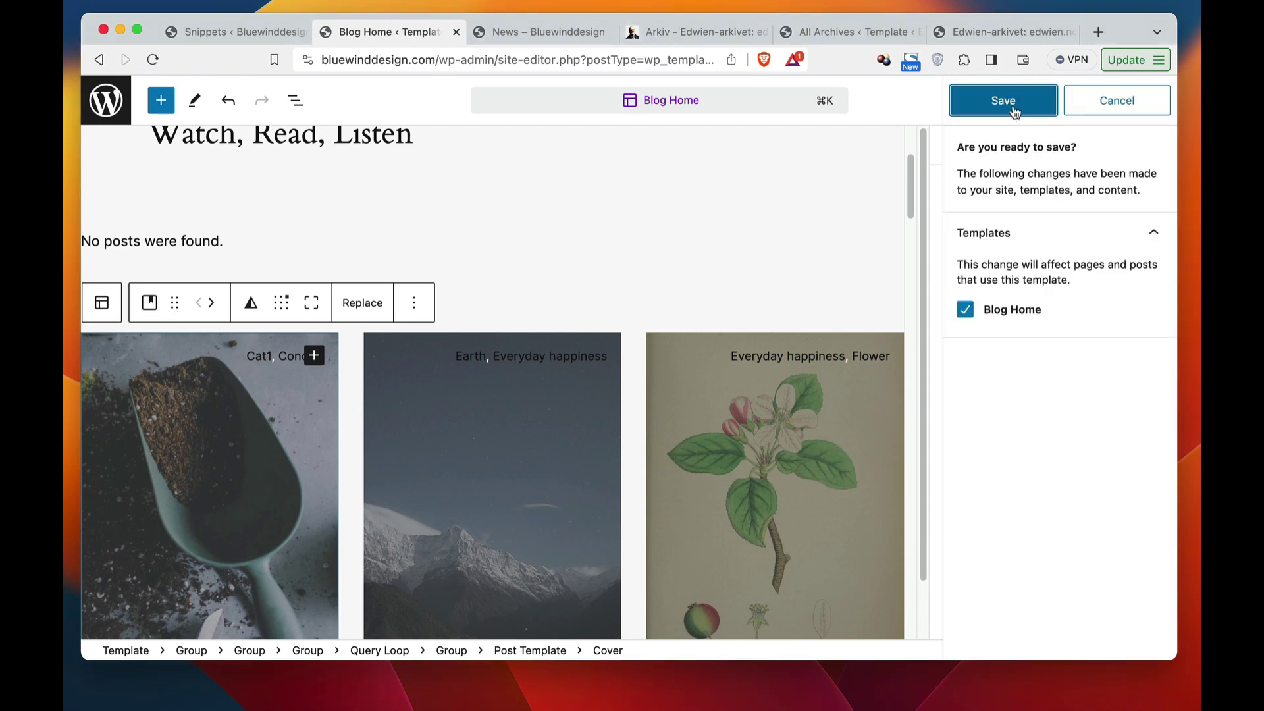
click(1013, 110)
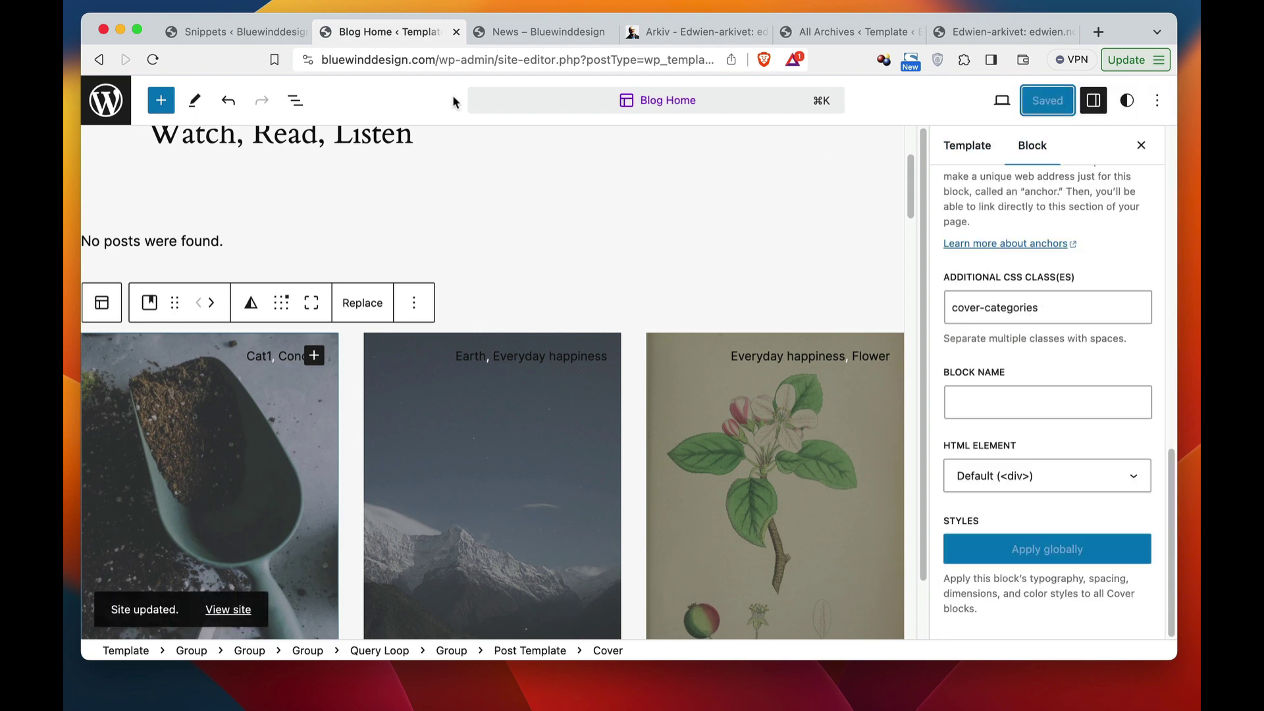
Go from Snippets to the Site Editor's global Styles and open its extra options menu.
click(236, 32)
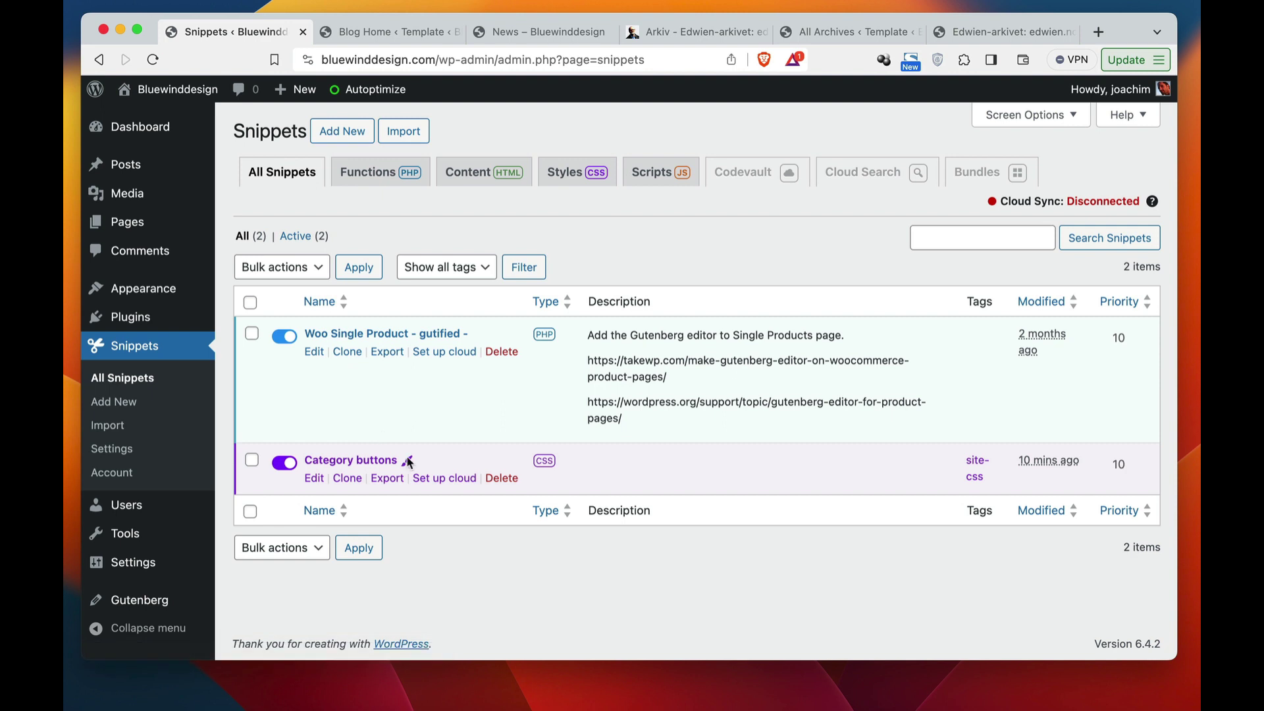
mouse_move(161, 293)
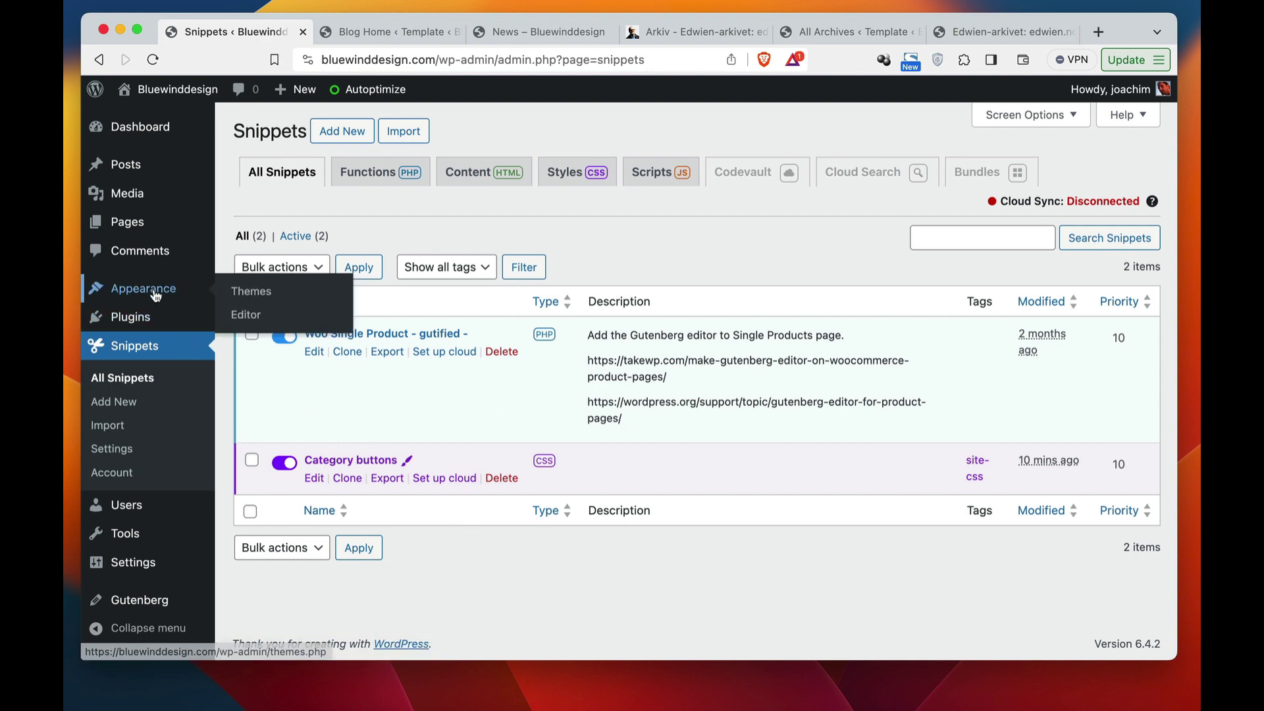
click(241, 312)
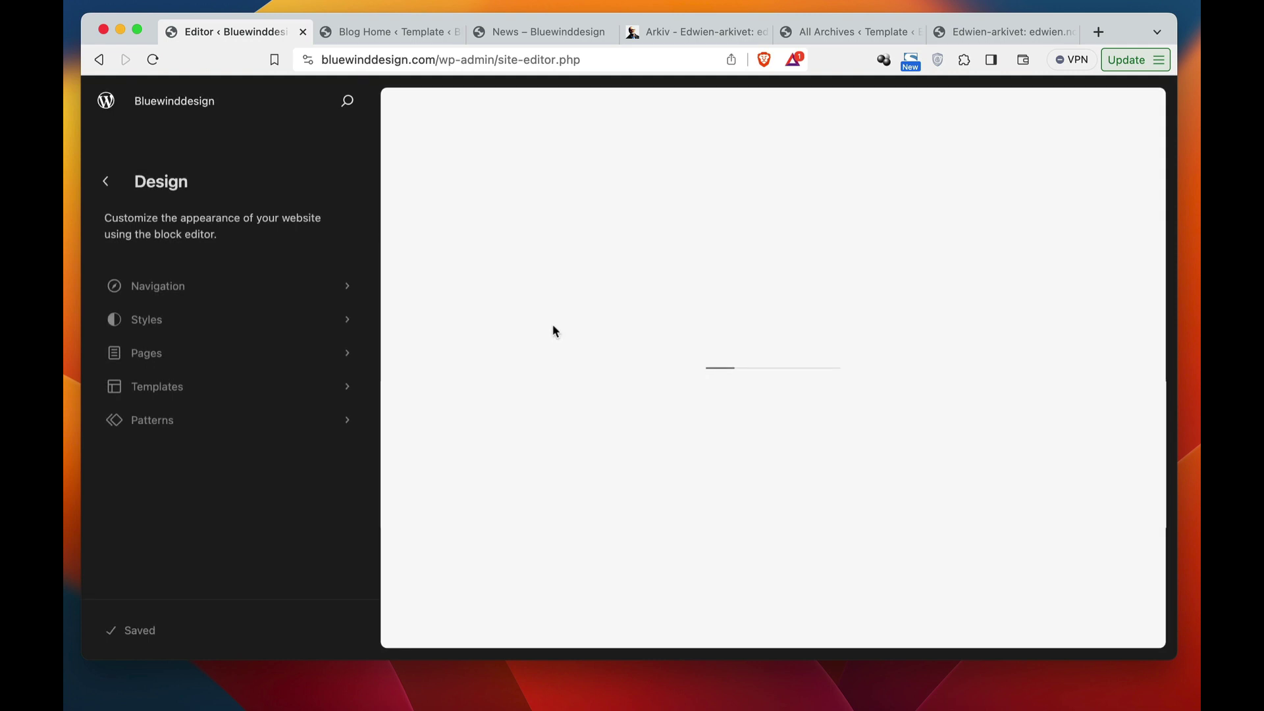
click(290, 321)
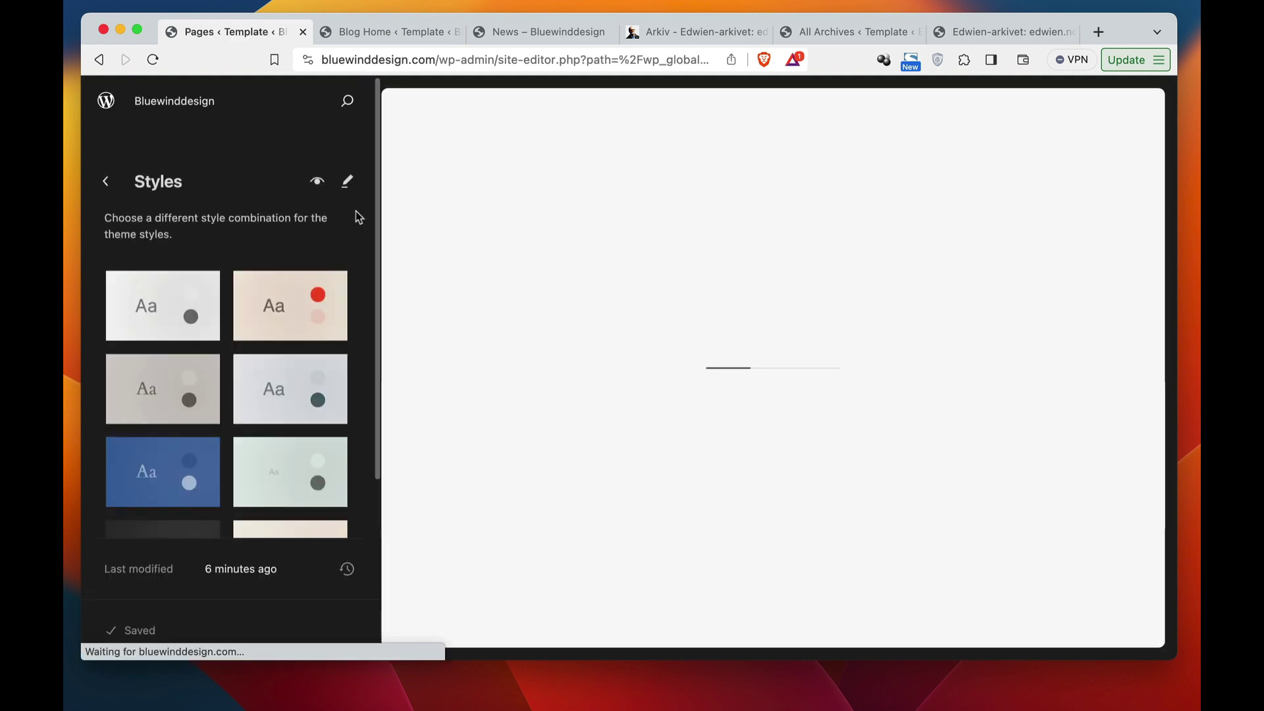
click(346, 181)
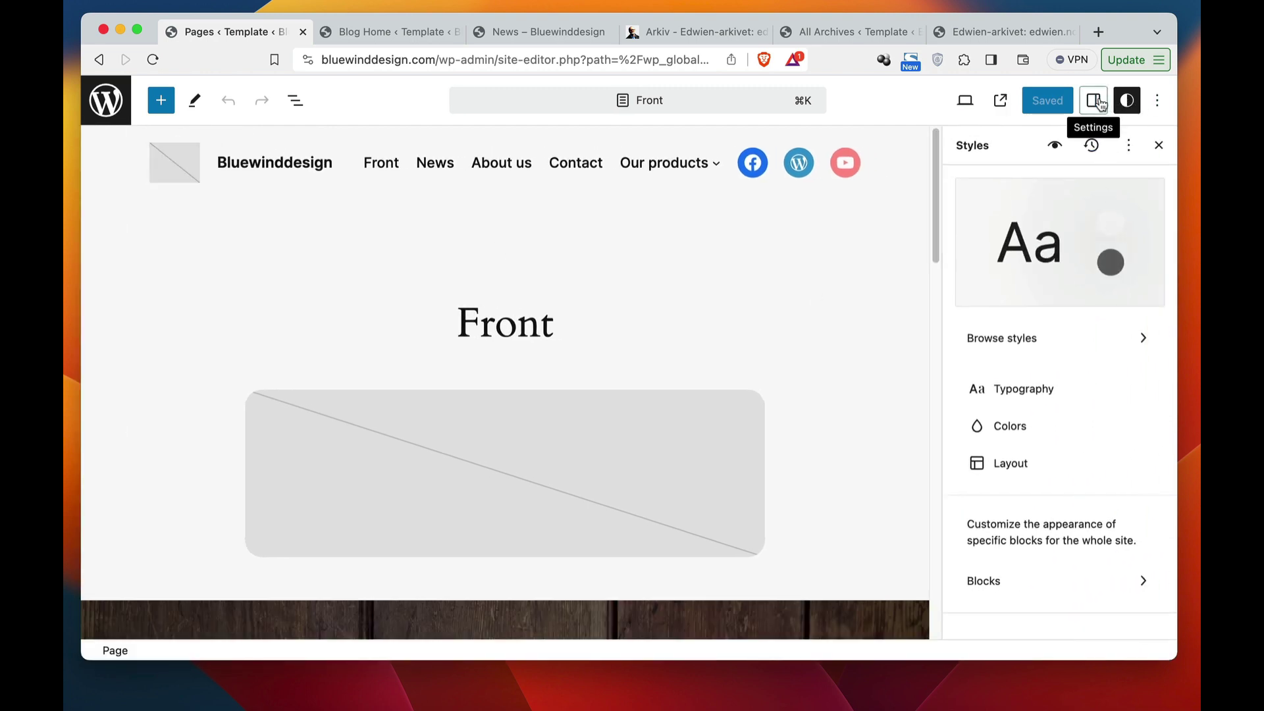
click(1097, 102)
click(1128, 104)
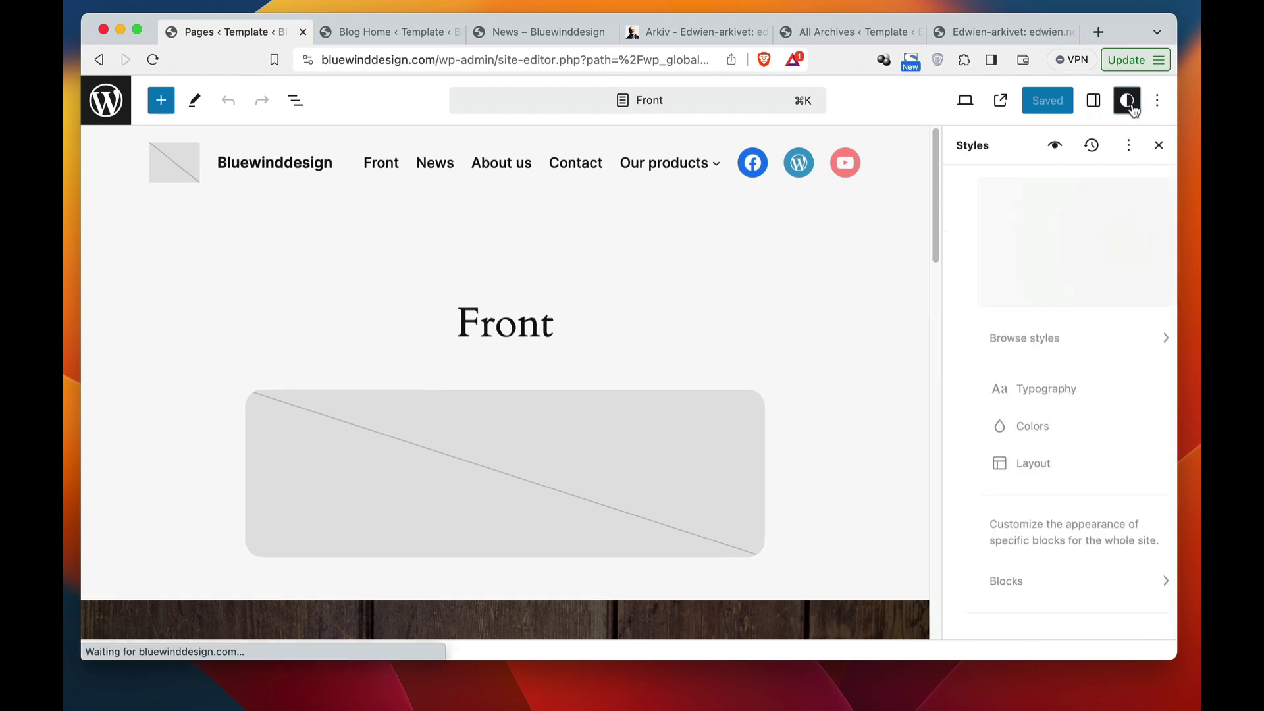
click(1130, 147)
Paste the prepared .cover-categories Cover block rule into Additional CSS.
click(1073, 193)
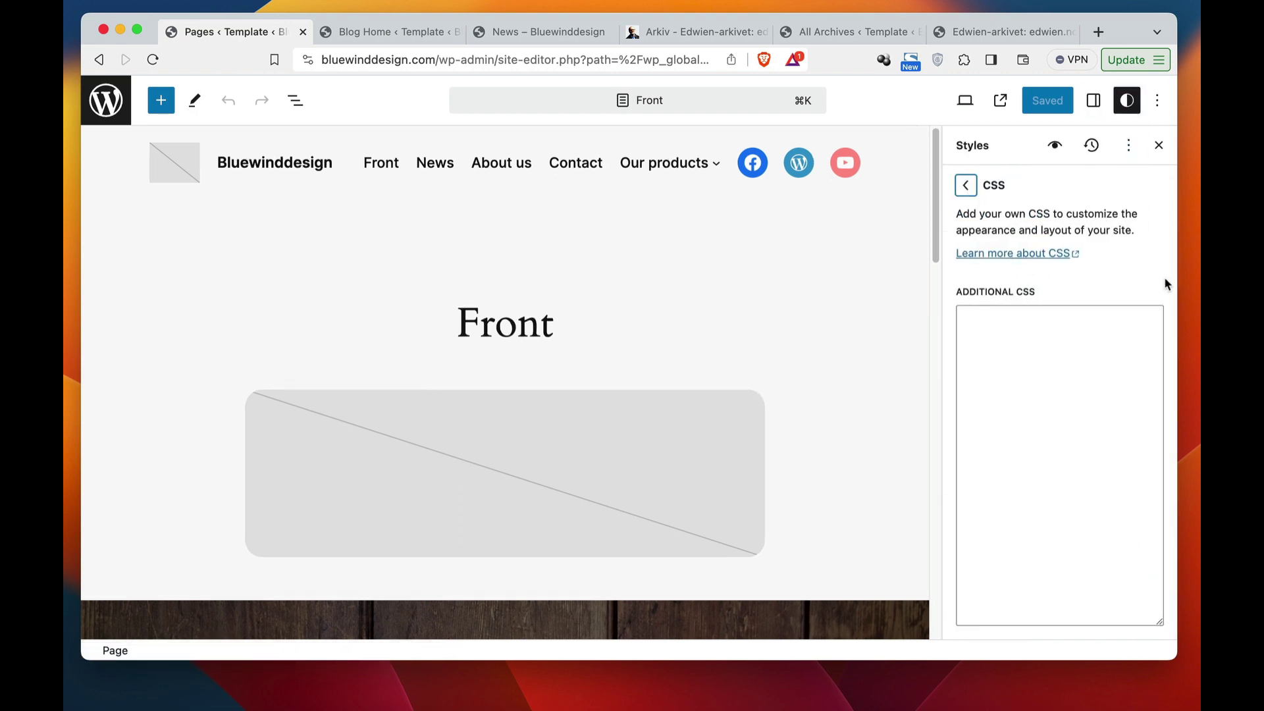
click(1000, 327)
text(/* Cover block */ .cover-categories {         position: relative;         overflow: visible;        /* Added a fall back image for a missing featured image. */       background: lightblue url("https://ecweb.no/wp-content/uploads/2024/01/bilde-av-andreas-edwien.jpg") no-repeat fixed center; })
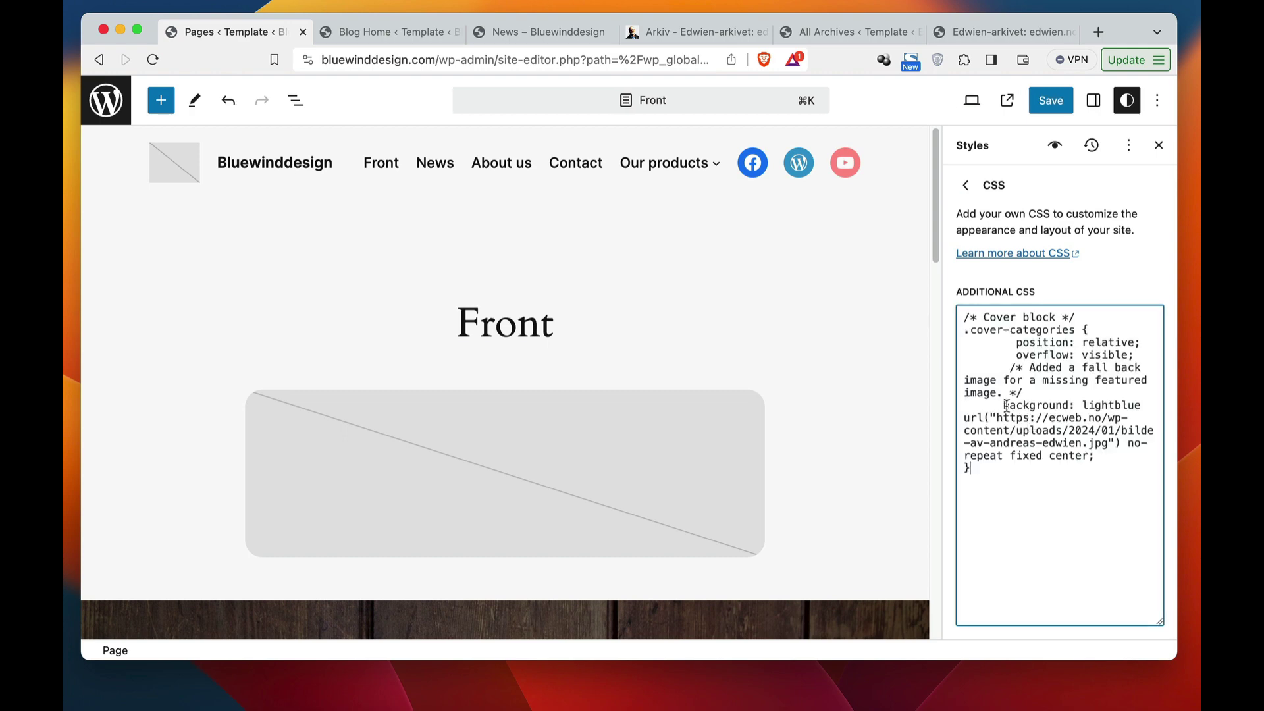
Delete the fallback background declaration and its comment, then save the site styles.
drag(1004, 404, 1095, 453)
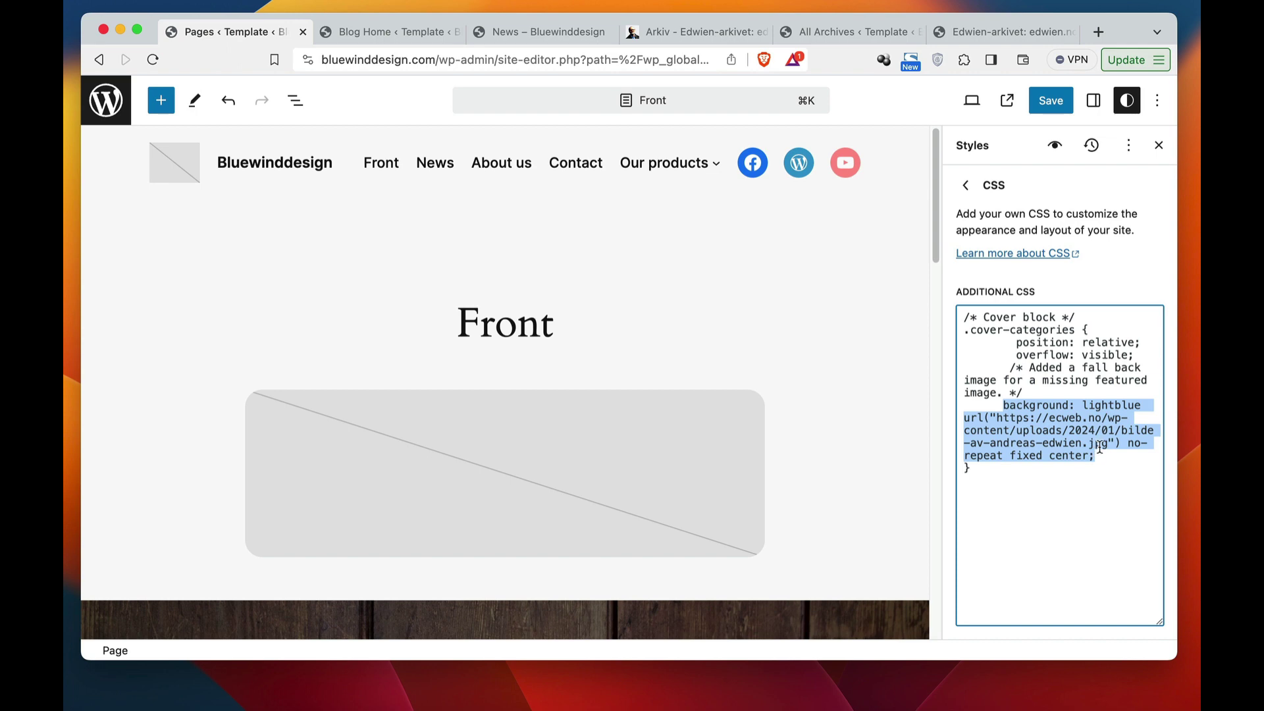
key(BackSpace)
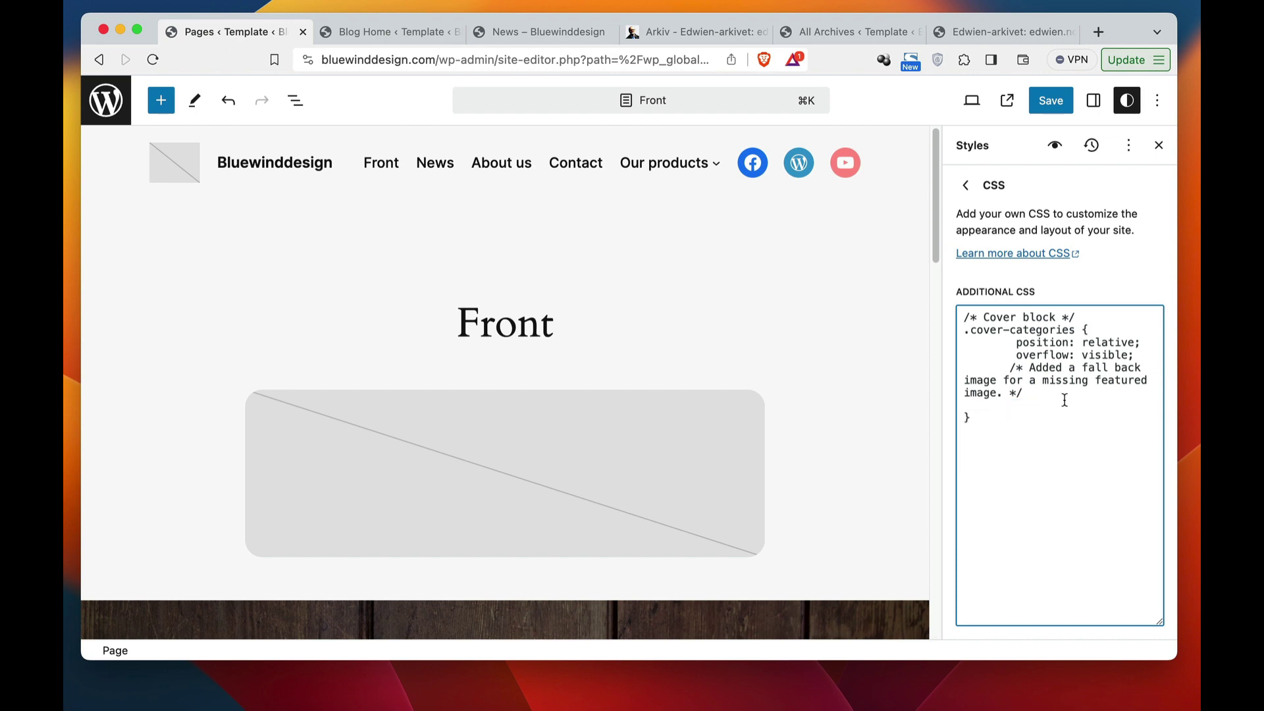
drag(1065, 401, 1009, 367)
key(BackSpace)
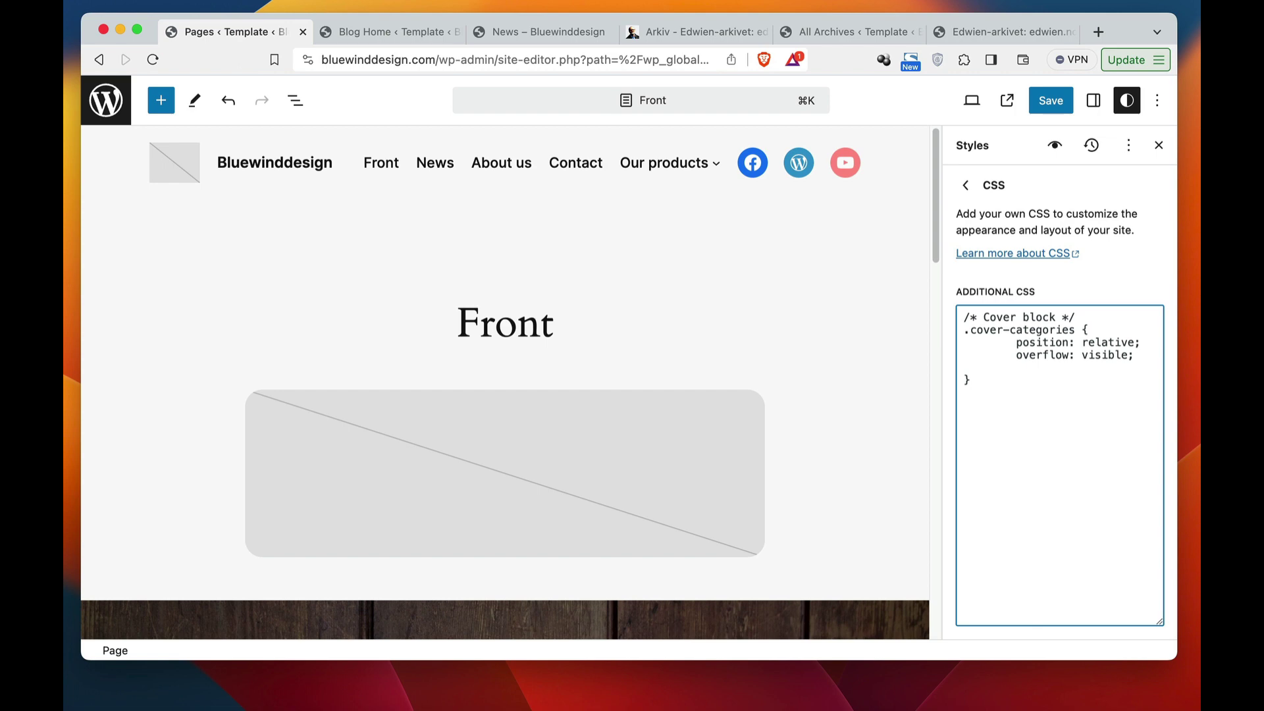
key(BackSpace)
click(1048, 100)
click(1021, 114)
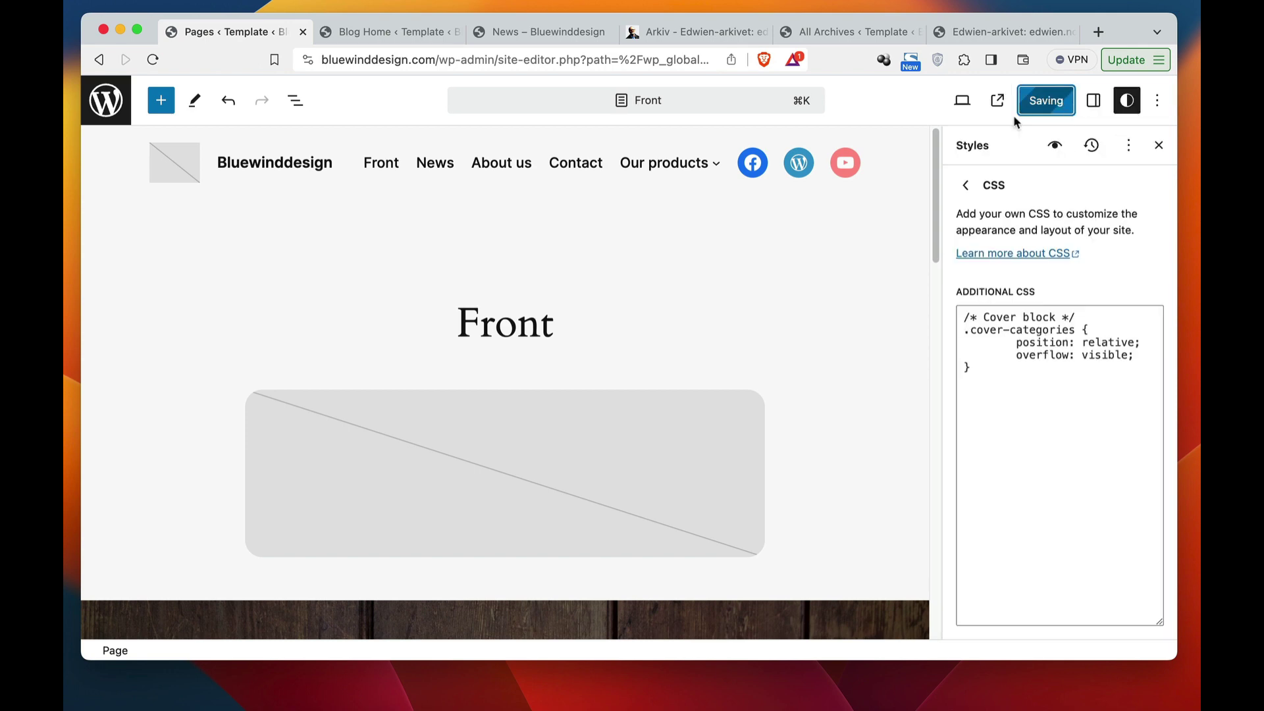
Select the Categories block in the first Blog Home cover and expand its Advanced settings.
click(386, 39)
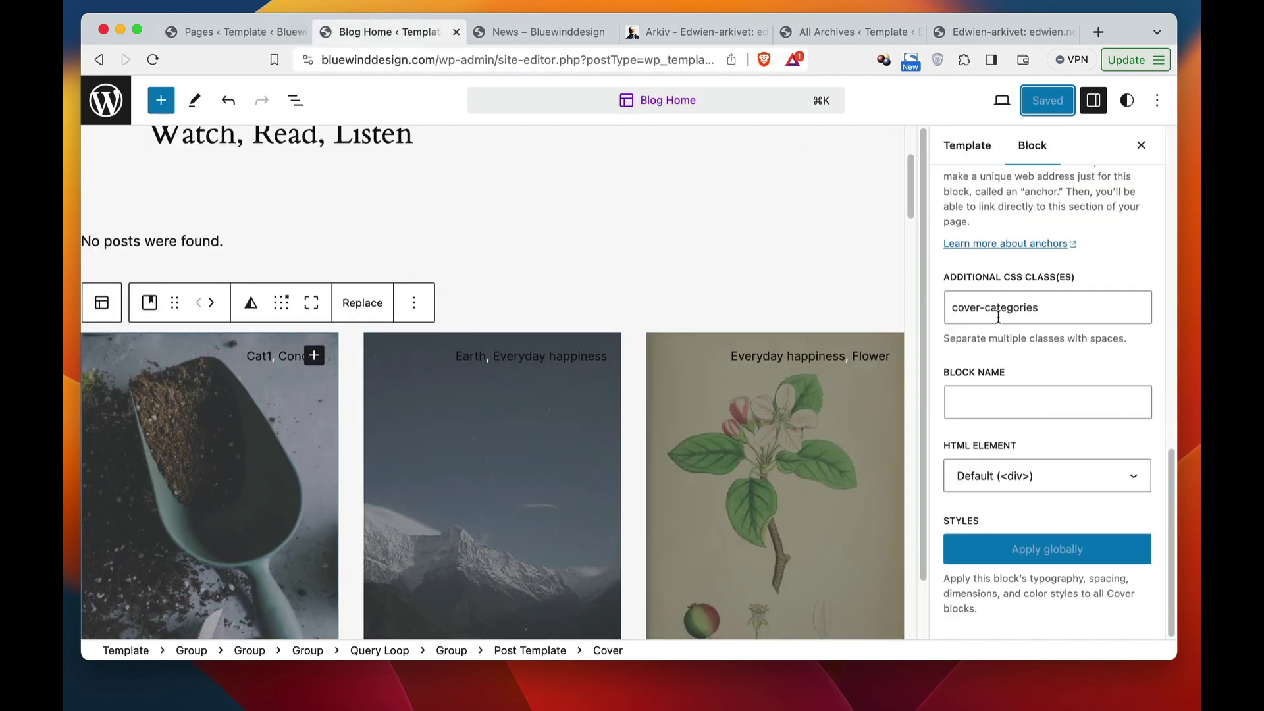
click(230, 30)
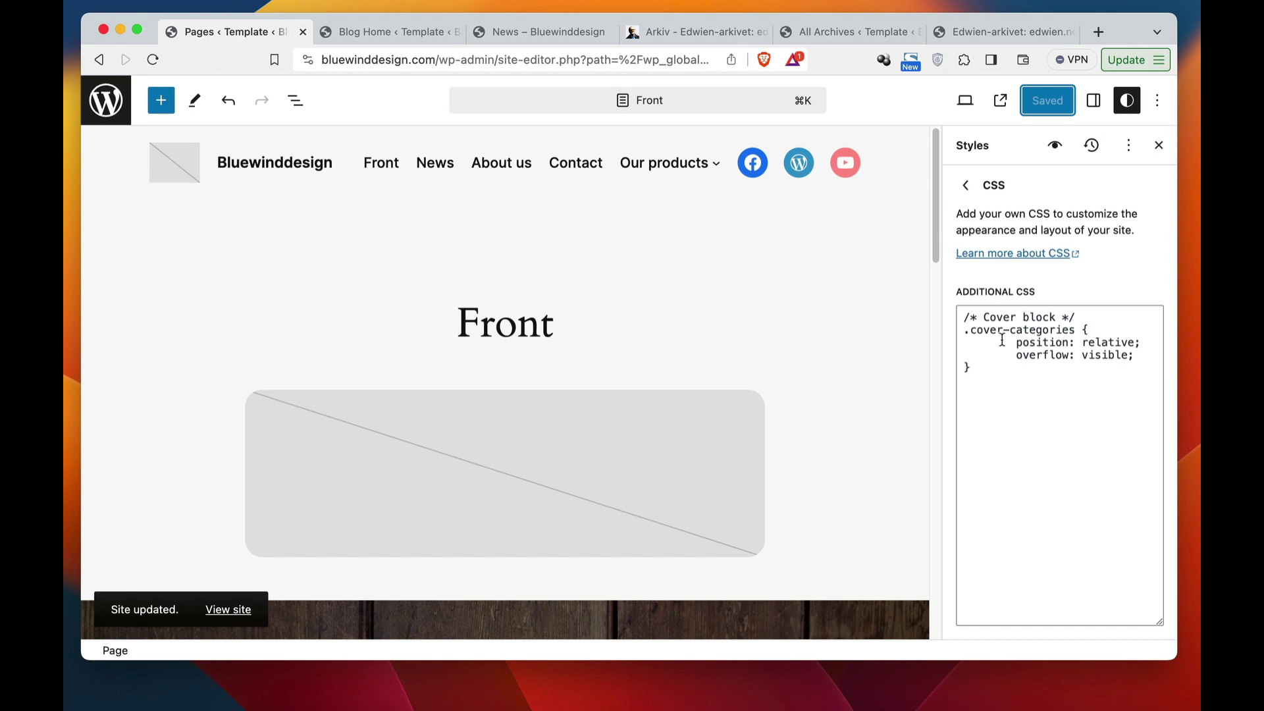
click(391, 36)
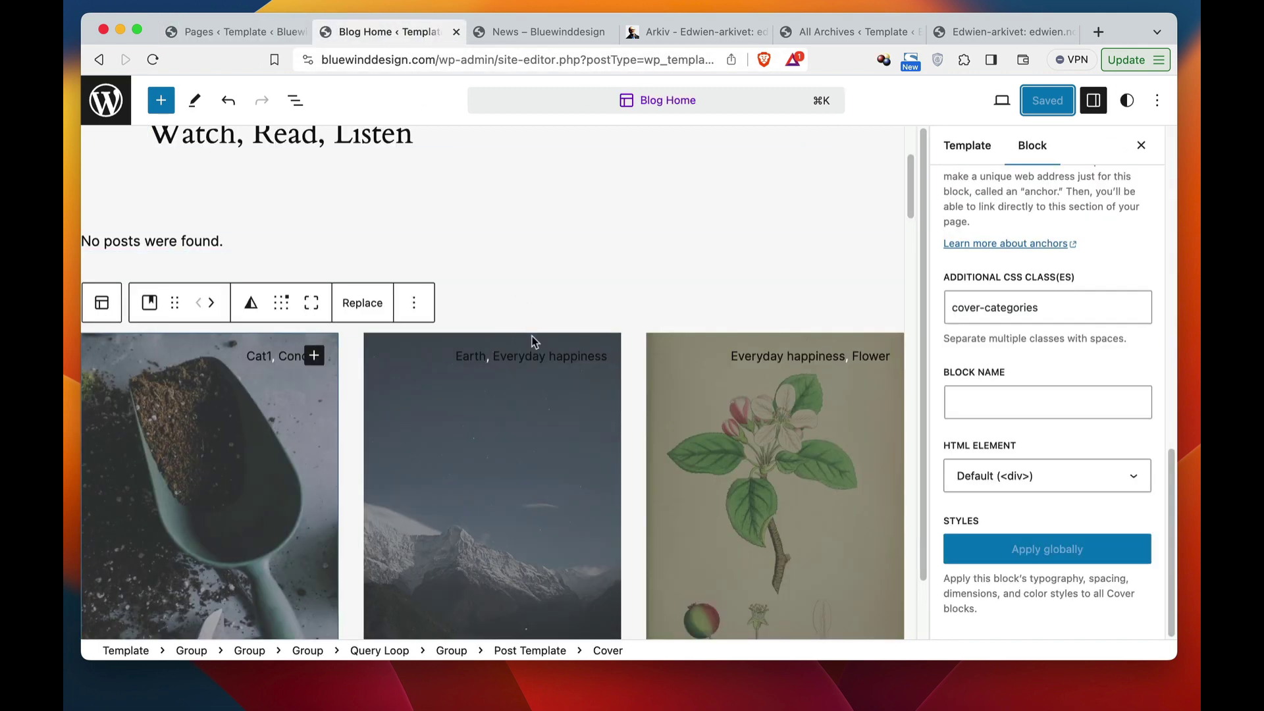
click(284, 363)
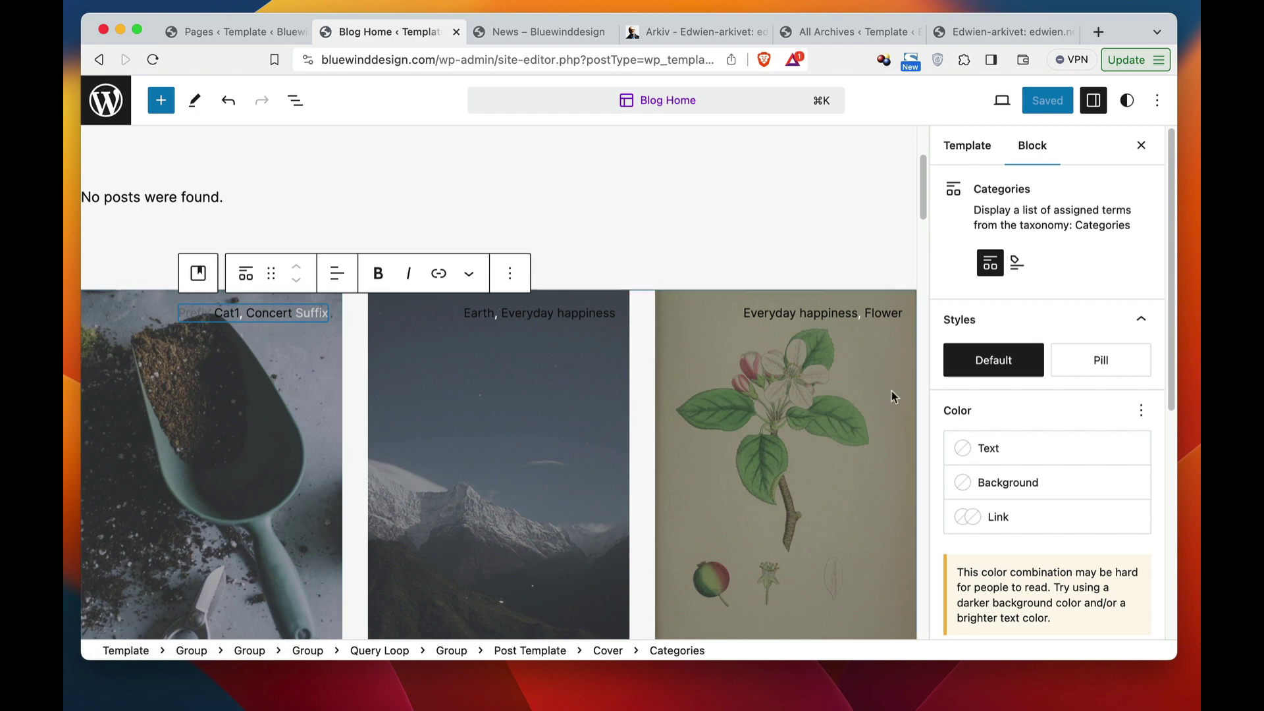
scroll(1042, 431, down, 6)
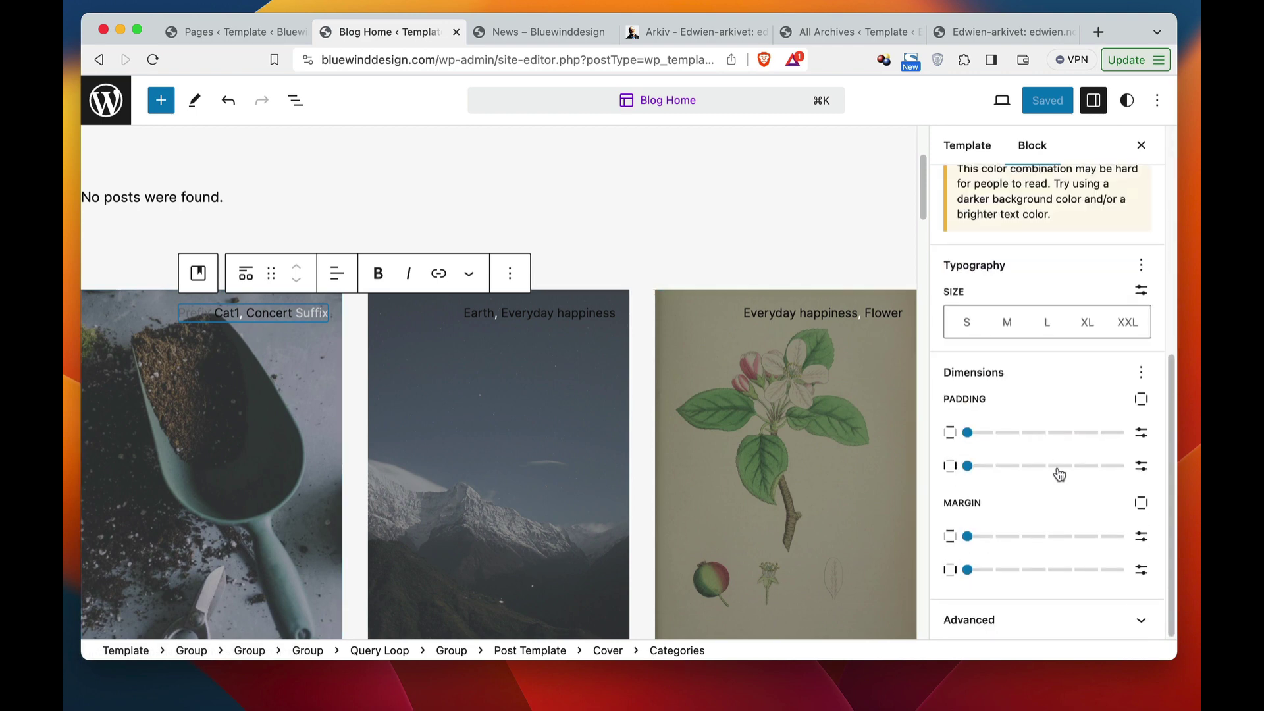
click(1061, 623)
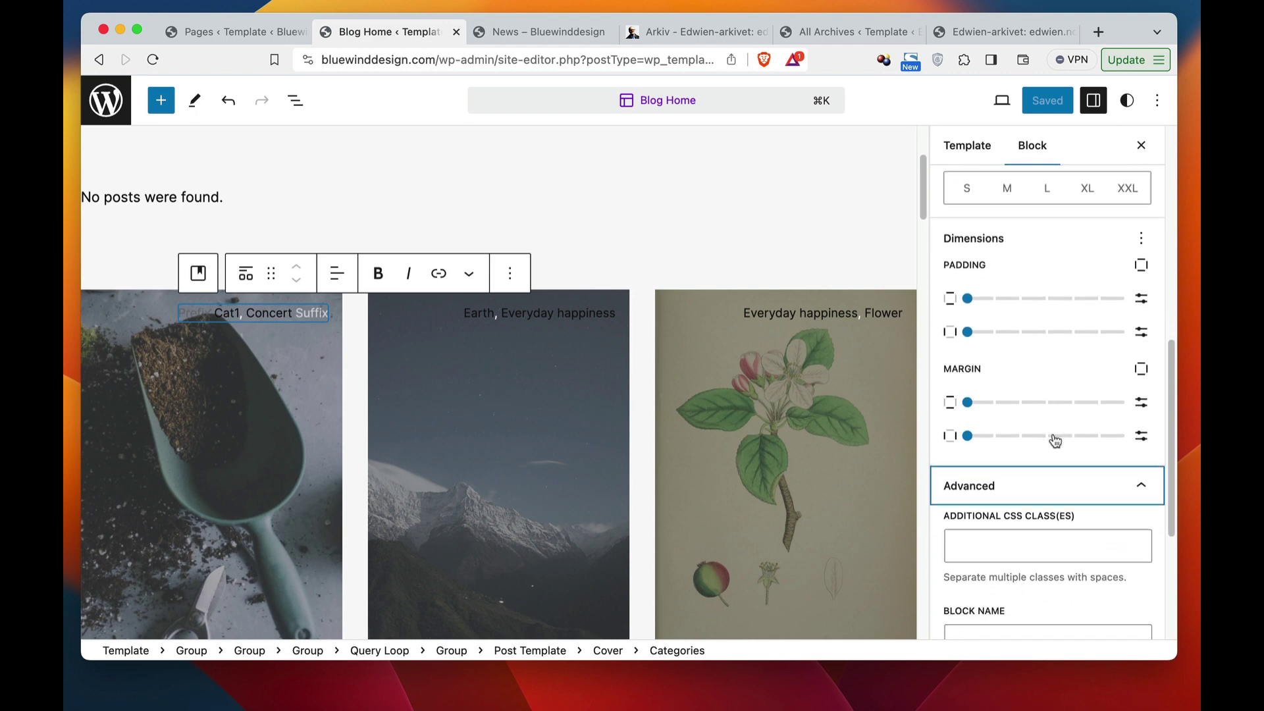
Paste is-style-category into the block's Additional CSS class(es) field.
click(1031, 553)
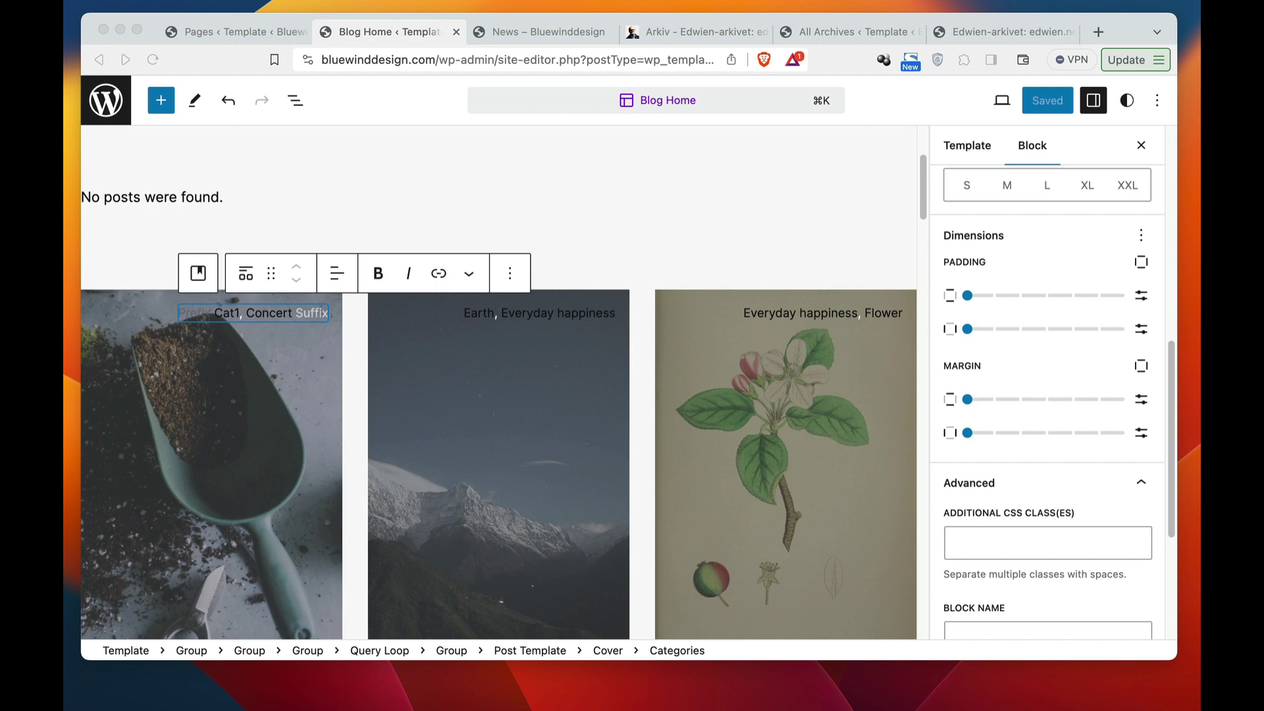
scroll(1075, 421, down, 8)
scroll(1078, 429, up, 4)
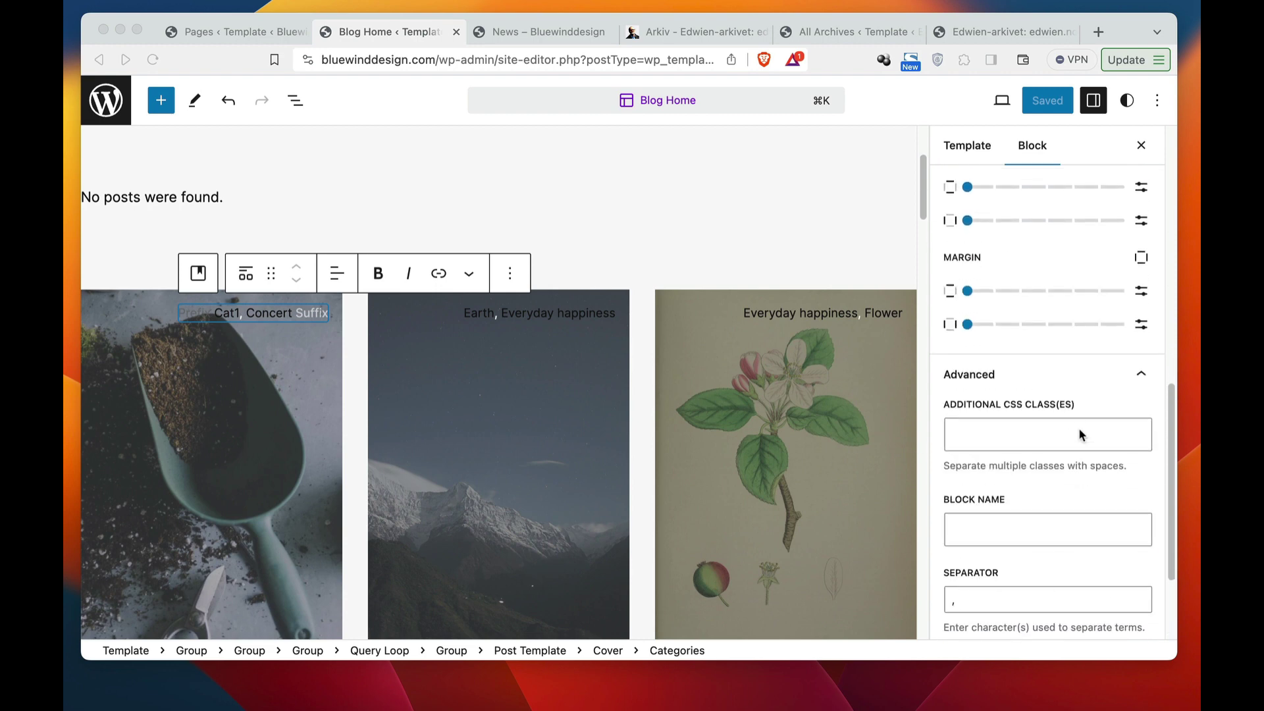
click(1031, 433)
click(1027, 446)
text(is-style-category)
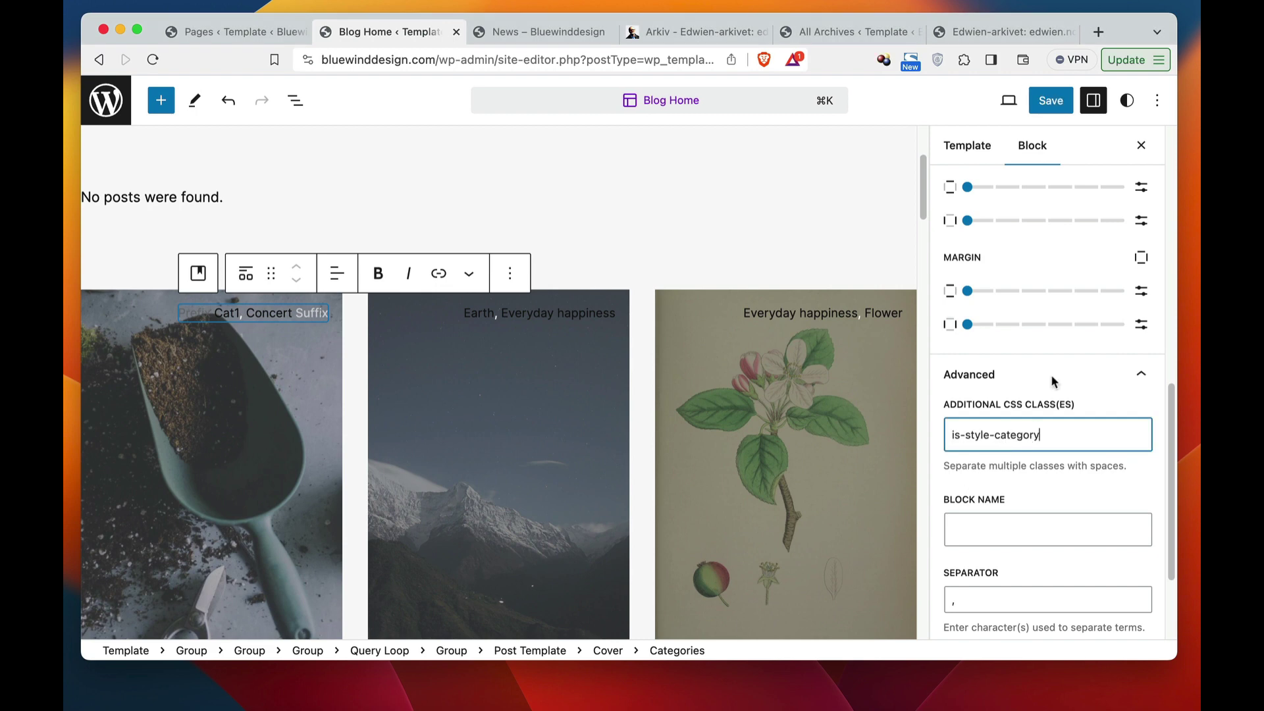
Save the Blog Home template and return to the Additional CSS page.
click(1043, 107)
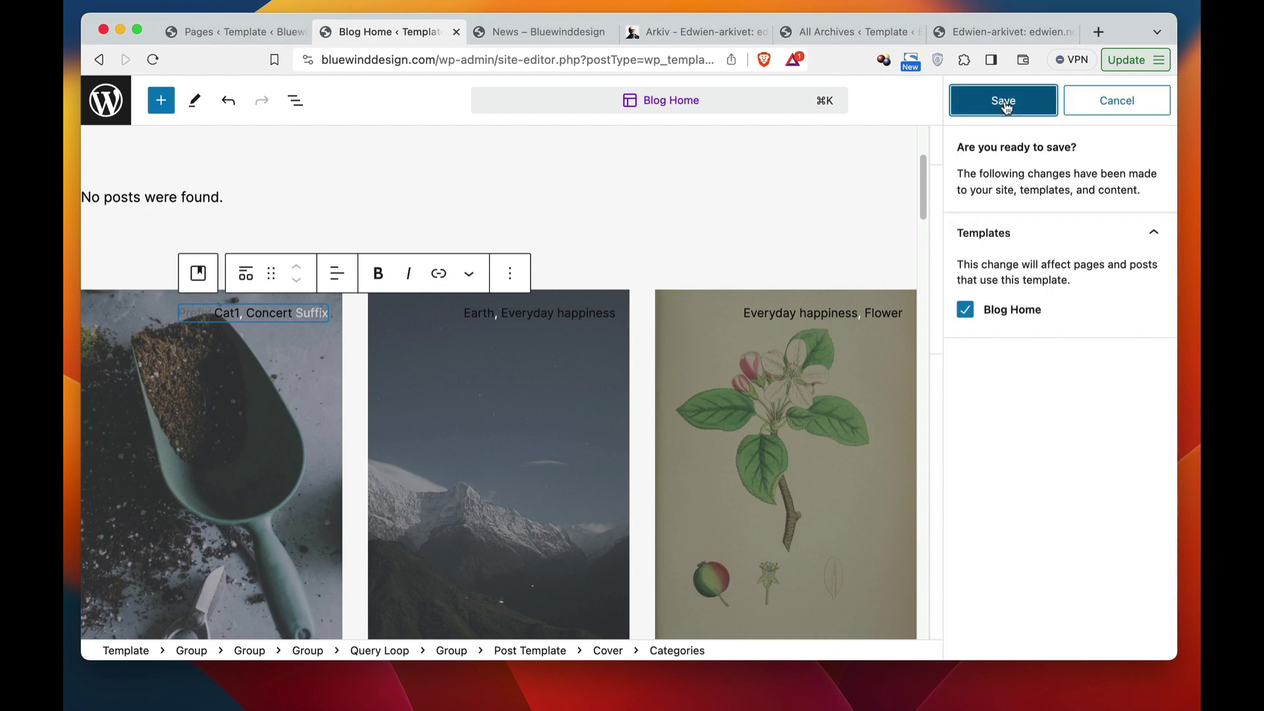
click(1004, 103)
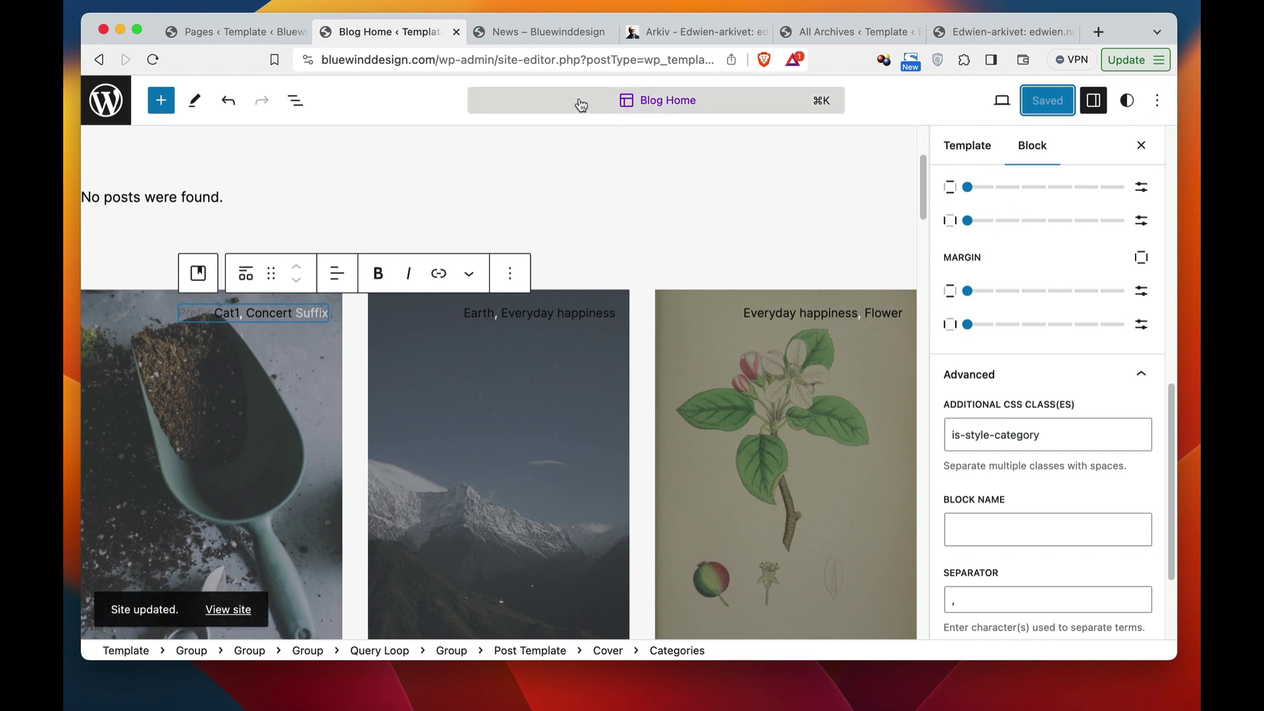
click(228, 30)
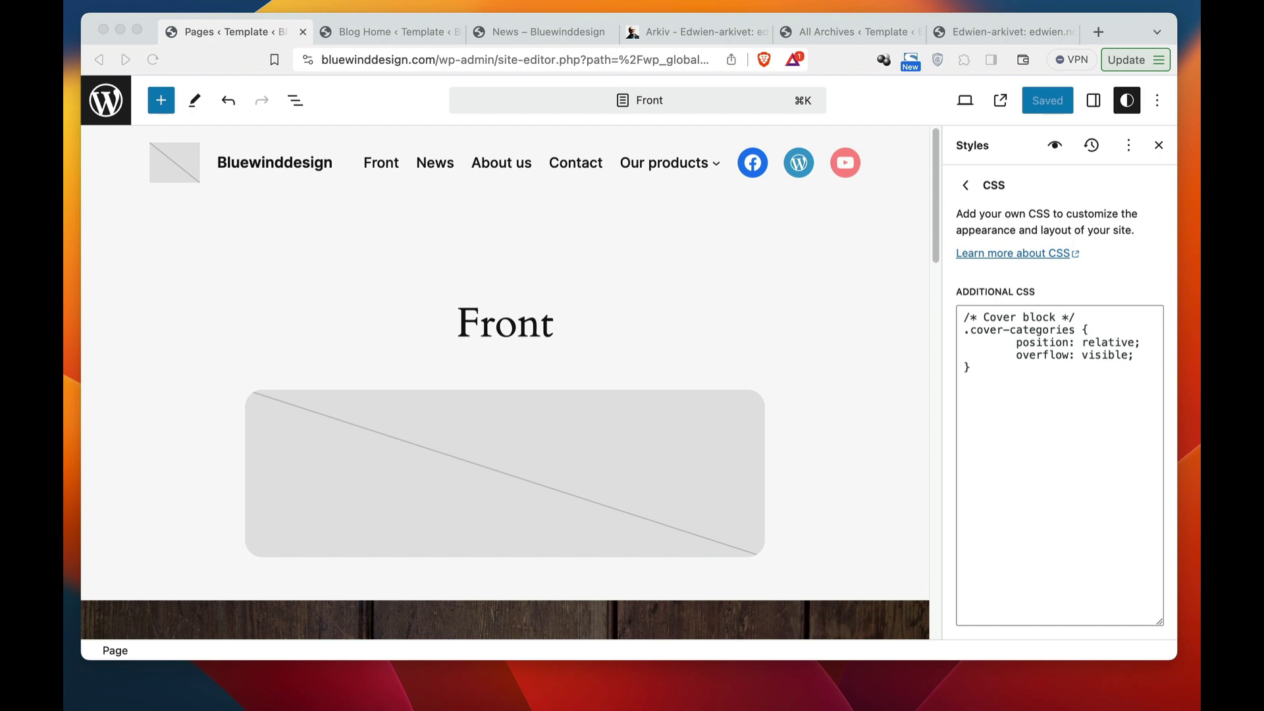
Move the second browser window aside and place the blank TextEdit document at the top-left.
mouse_move(1198, 19)
mouse_down()
mouse_move(283, 18)
mouse_move(1198, 18)
mouse_up()
drag(493, 57, 281, 8)
In a plain-text TextEdit document, paste and copy the .is-style-category rule (absolute, top -20px, right -13px).
click(198, 1)
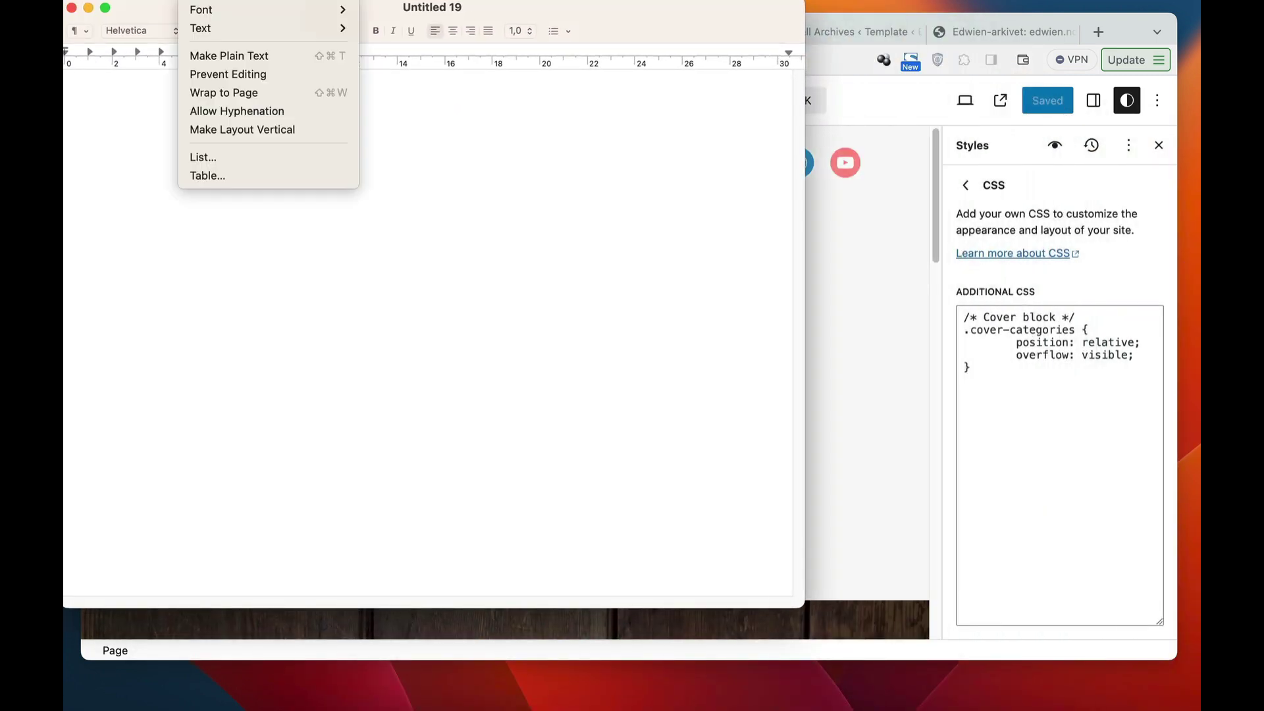
click(205, 52)
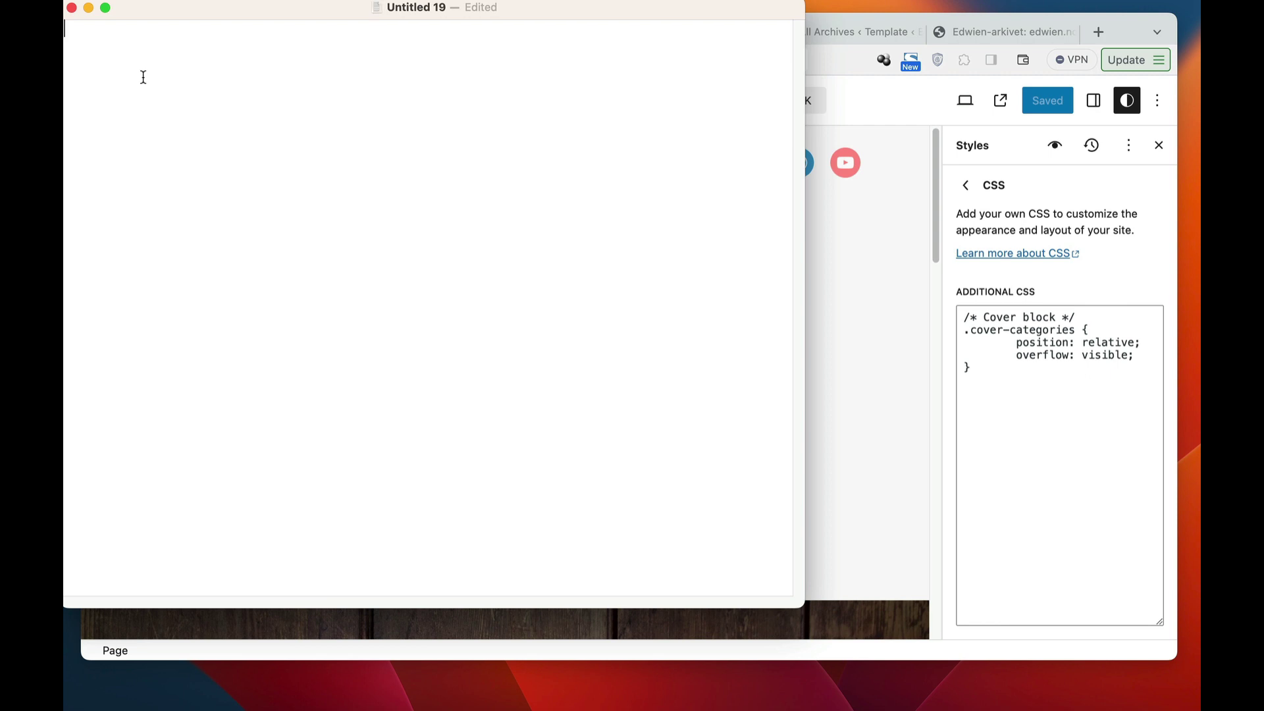
text(/* Category block */ .is-style-category {     position: absolute;     top: -20px;     right: -13px; })
drag(105, 121, 66, 26)
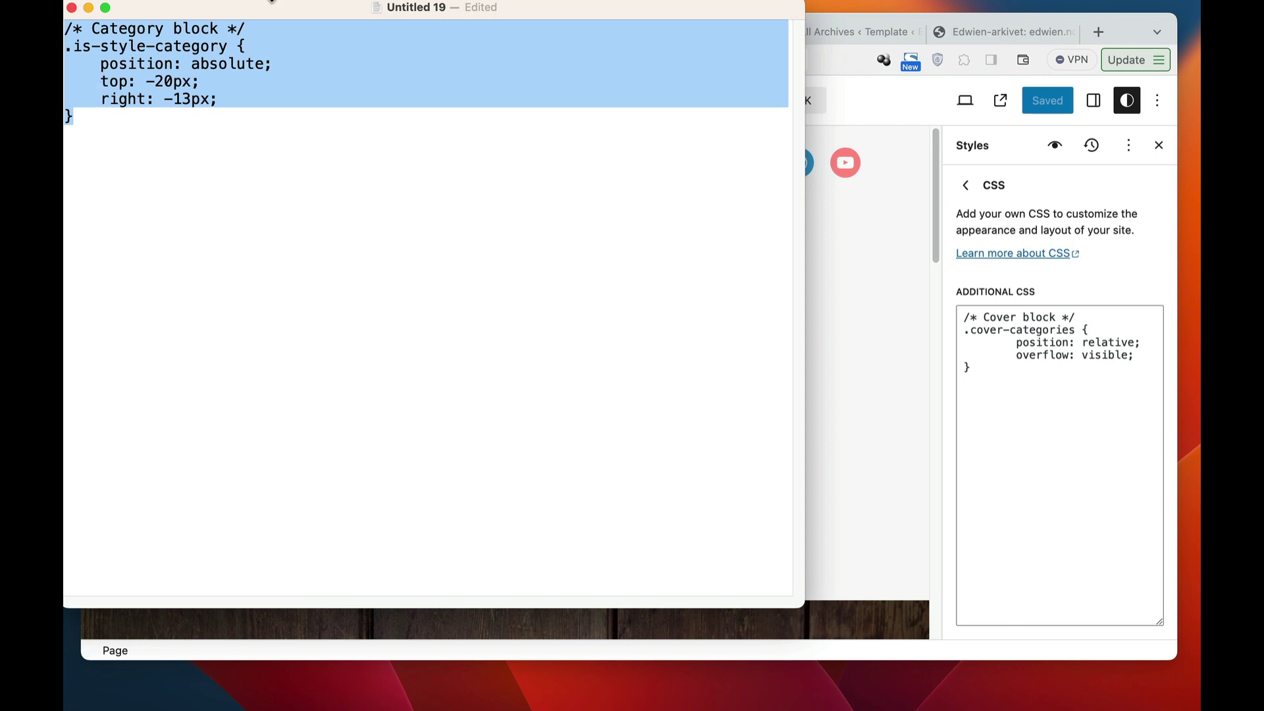
drag(271, 2, 234, 249)
Paste the .is-style-category rule below the Cover block rule in Additional CSS.
click(998, 381)
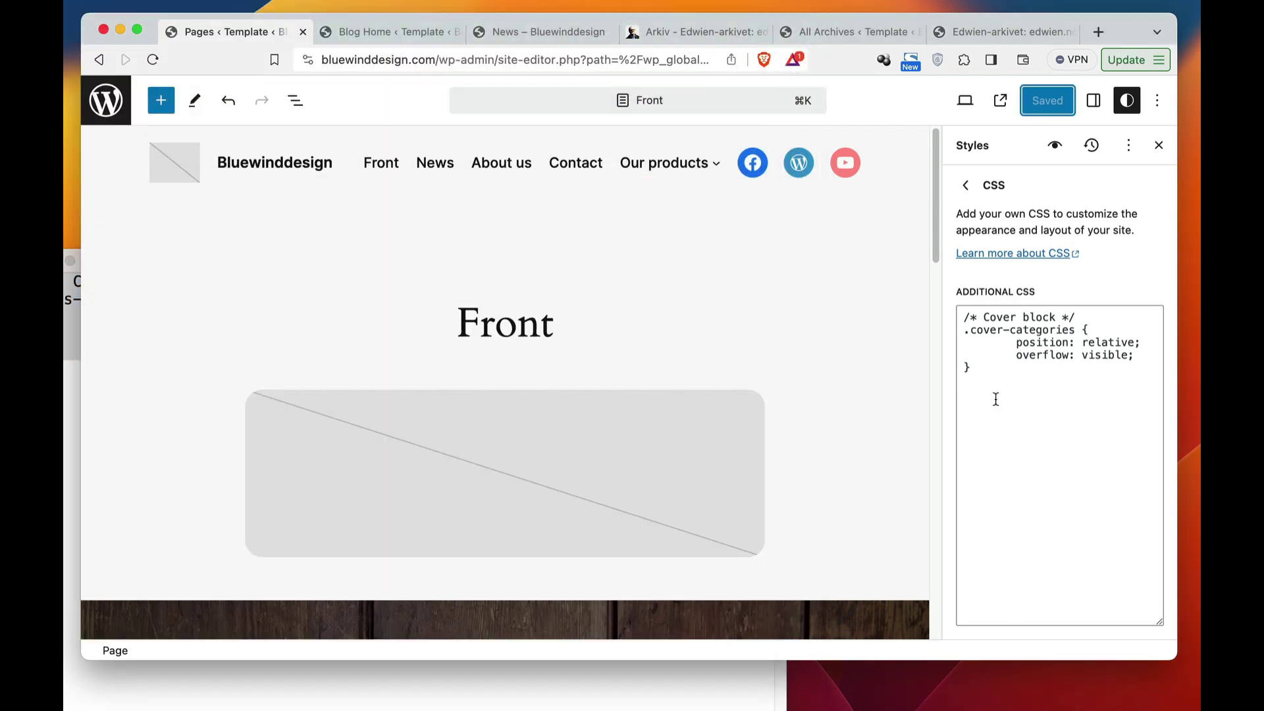
click(996, 399)
key(Return)
key(Return)
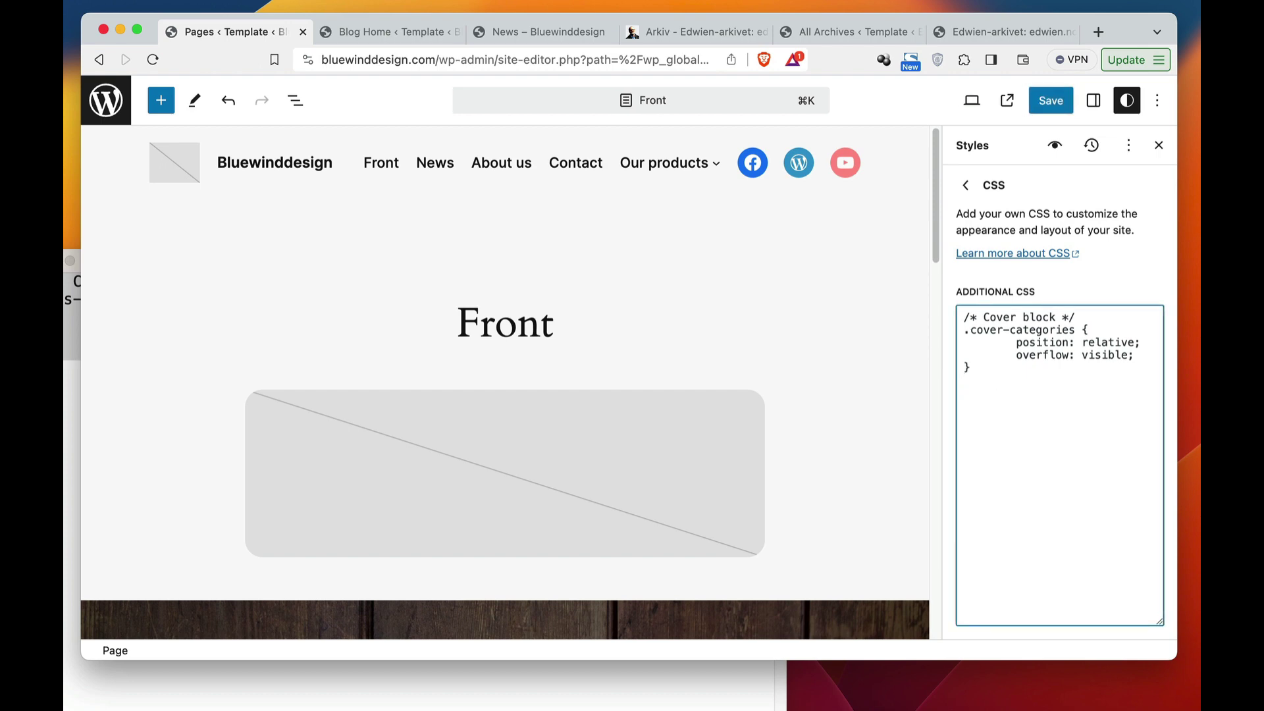
text(/* Category block */ .cs-style-category {   position: absolute;   top: -30px;   right: -13px; })
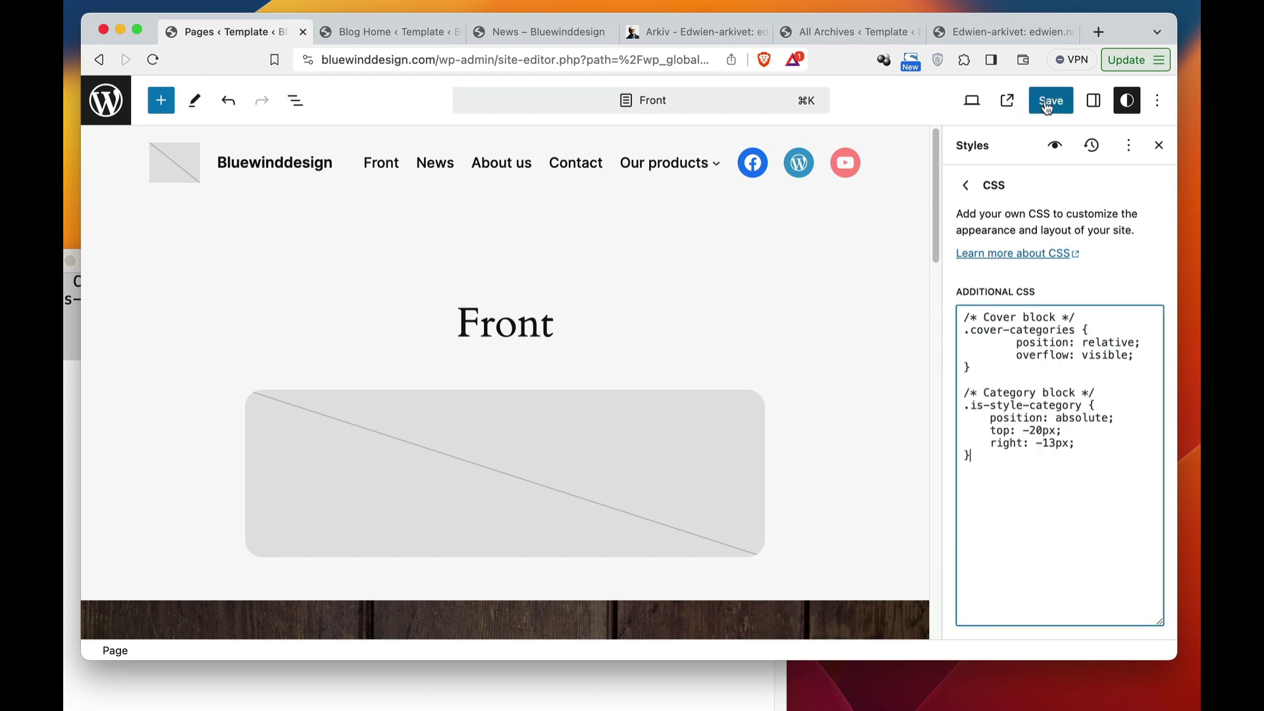
Save the site styles and reload the News page on the live site.
click(1053, 99)
click(1020, 107)
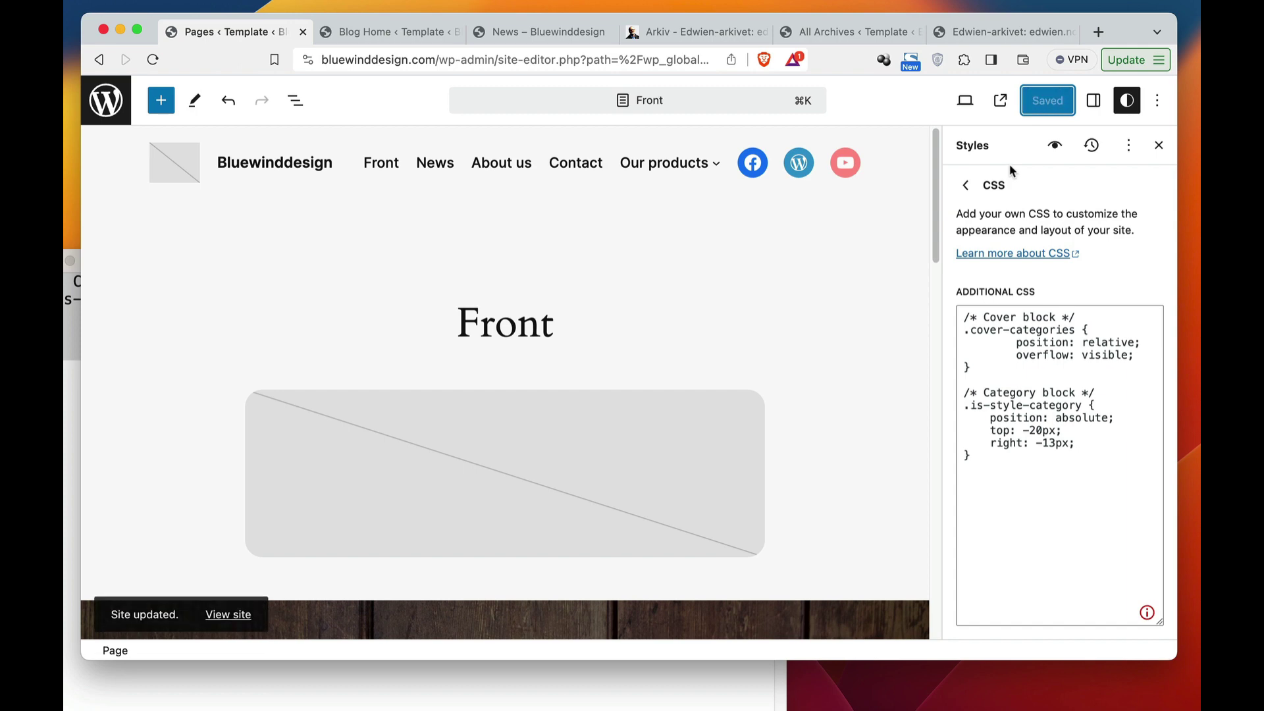
click(515, 32)
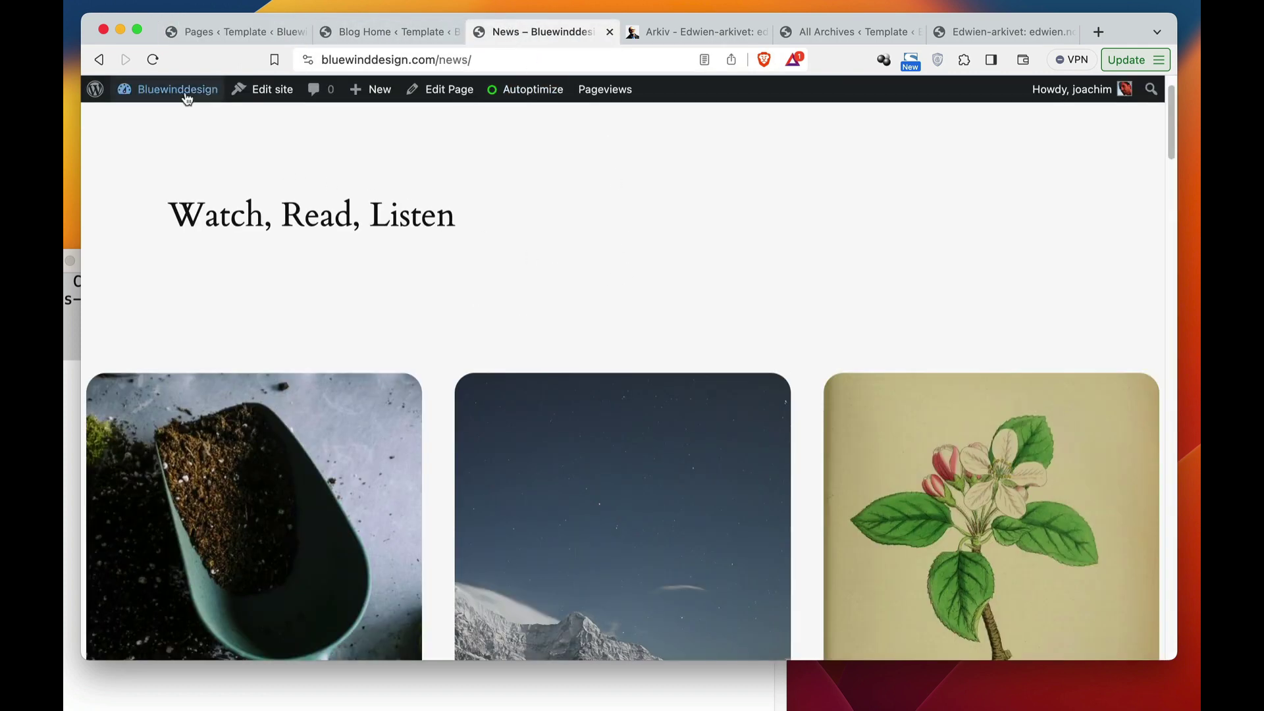
click(153, 59)
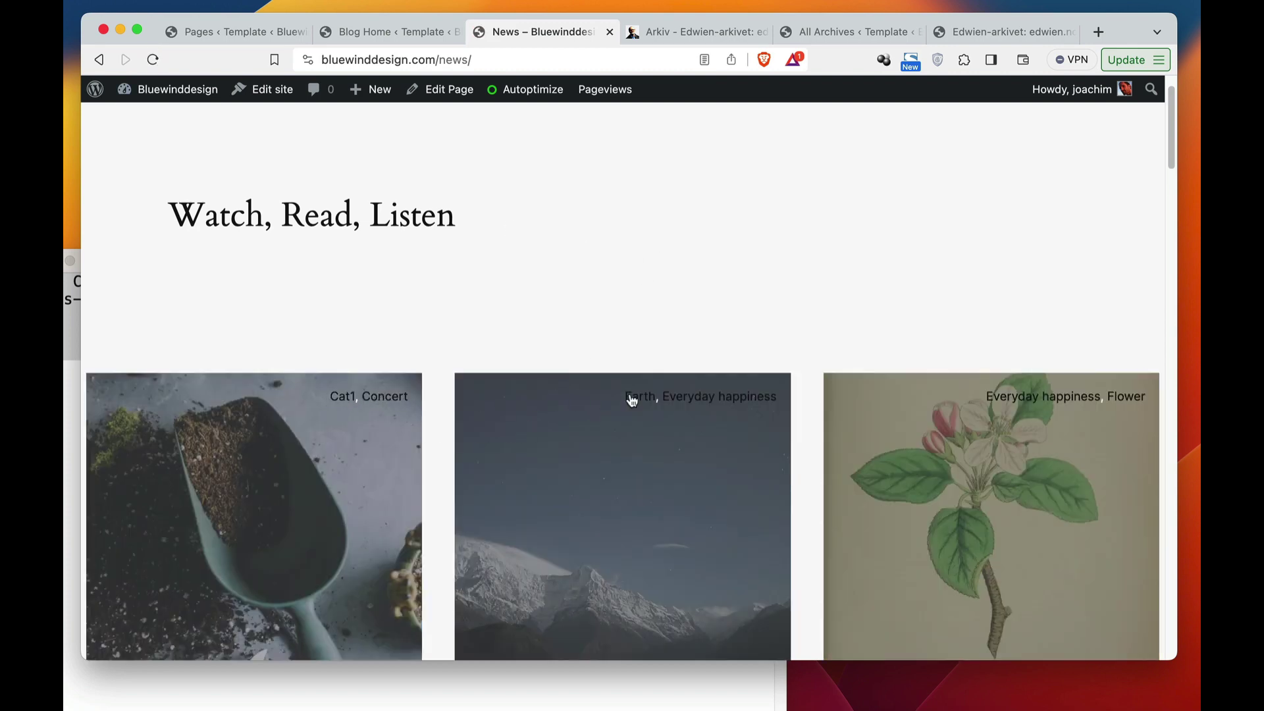
Clear the Autoptimize CSS/JS cache, reload News, and return to the Blog Home template.
scroll(661, 270, up, 2)
mouse_move(520, 99)
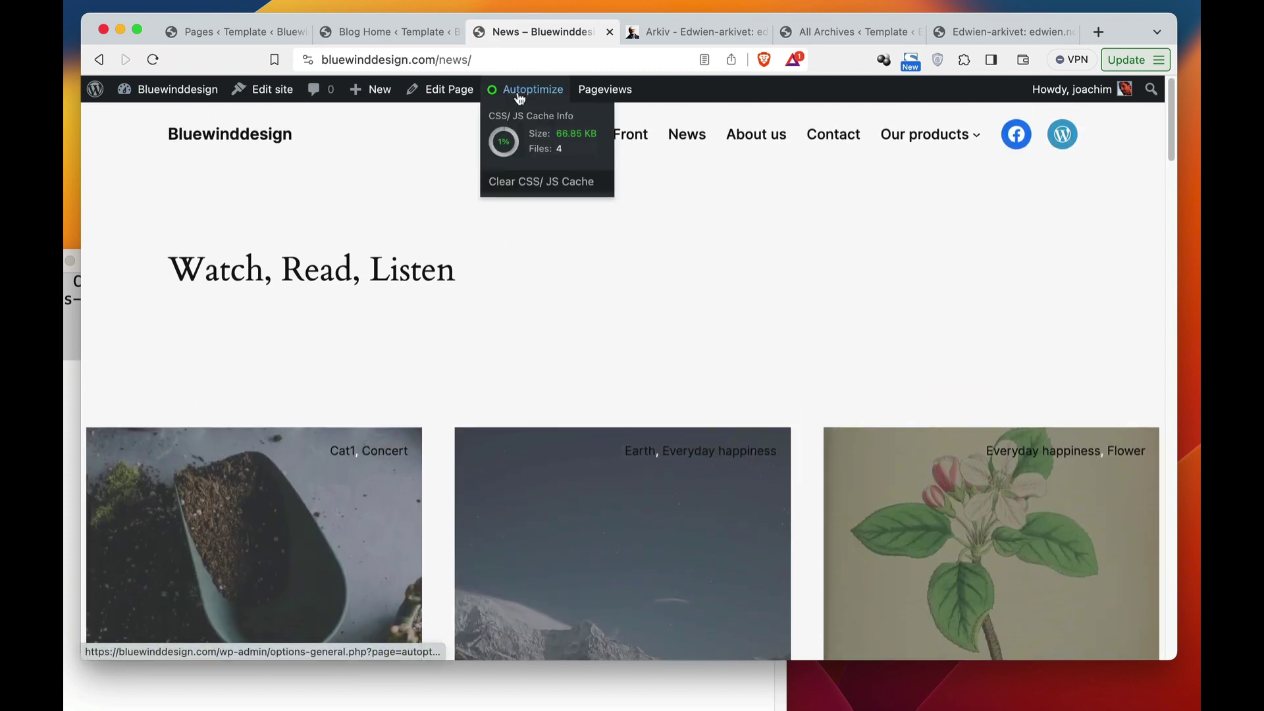
click(514, 182)
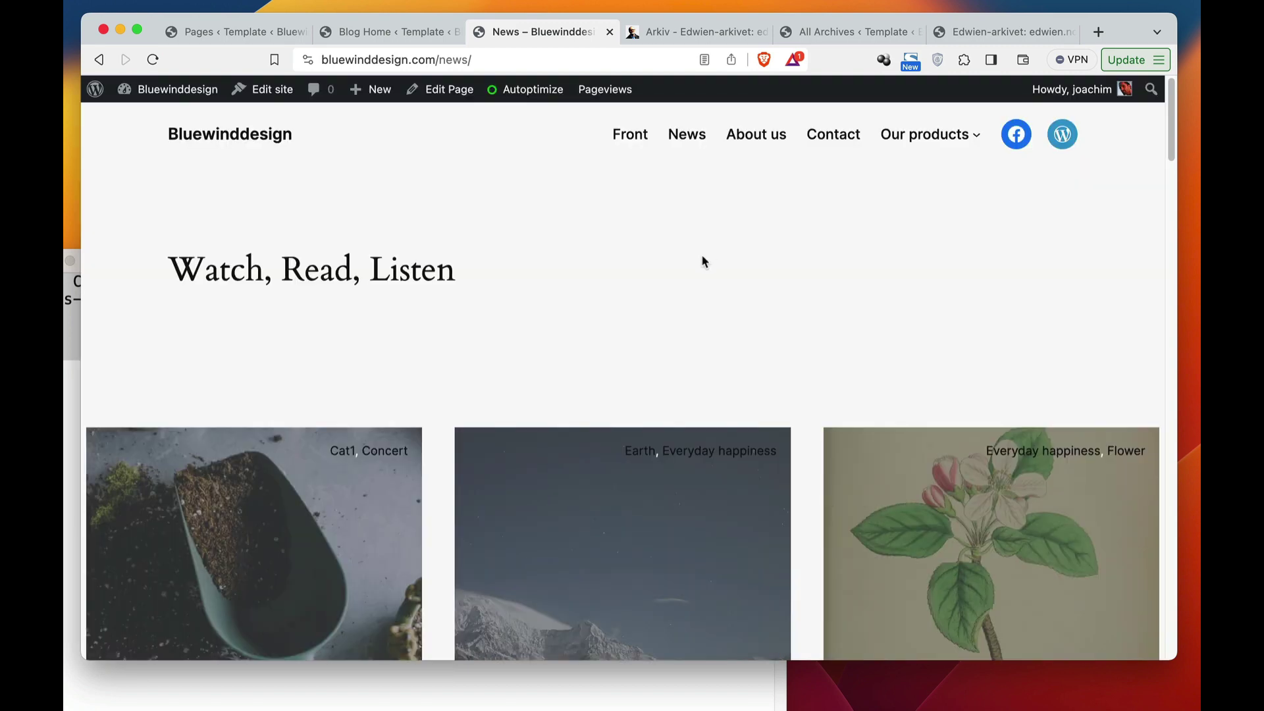
key(super+r)
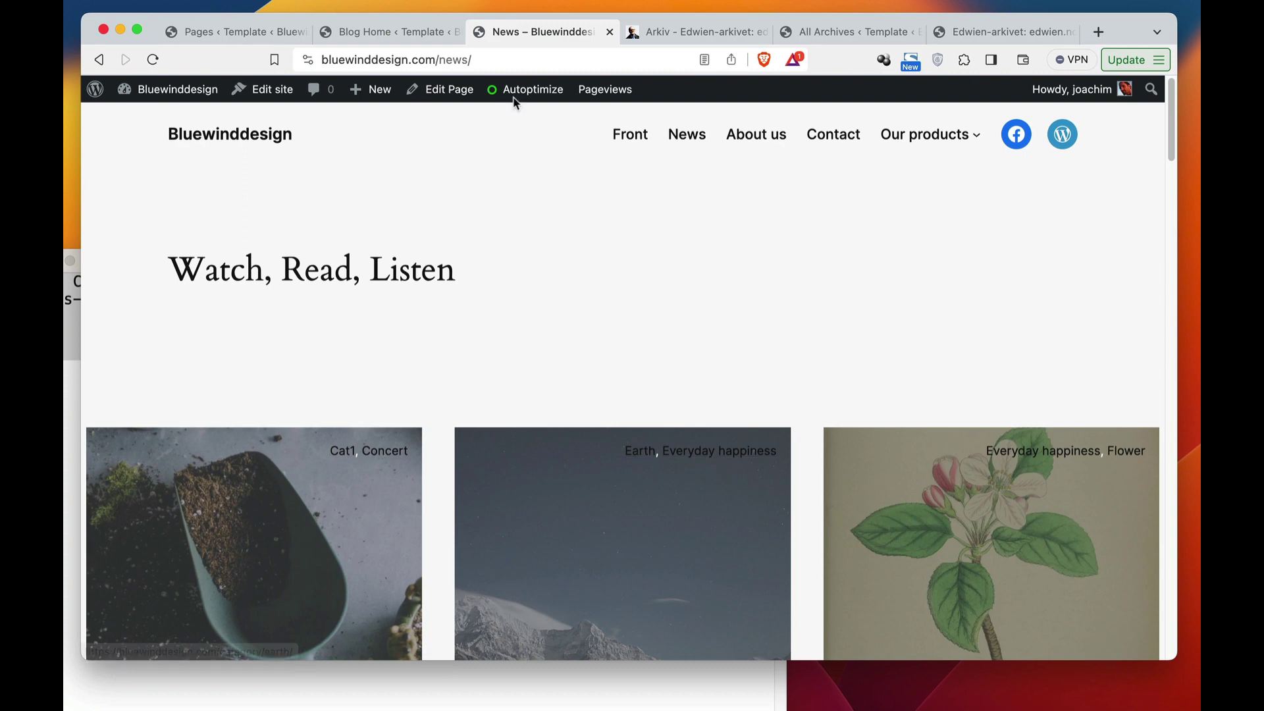
click(376, 32)
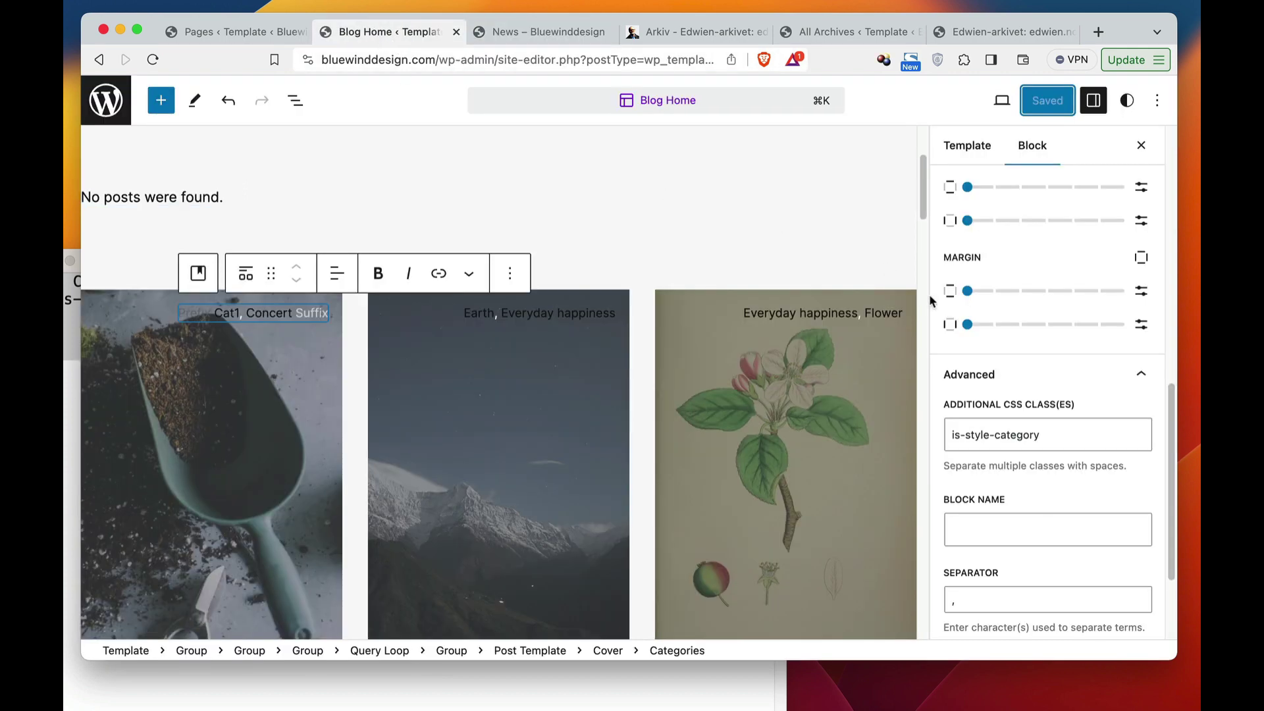
Bring up the saved Additional CSS with both category rules, then switch to the TextEdit notes.
scroll(1022, 446, up, 10)
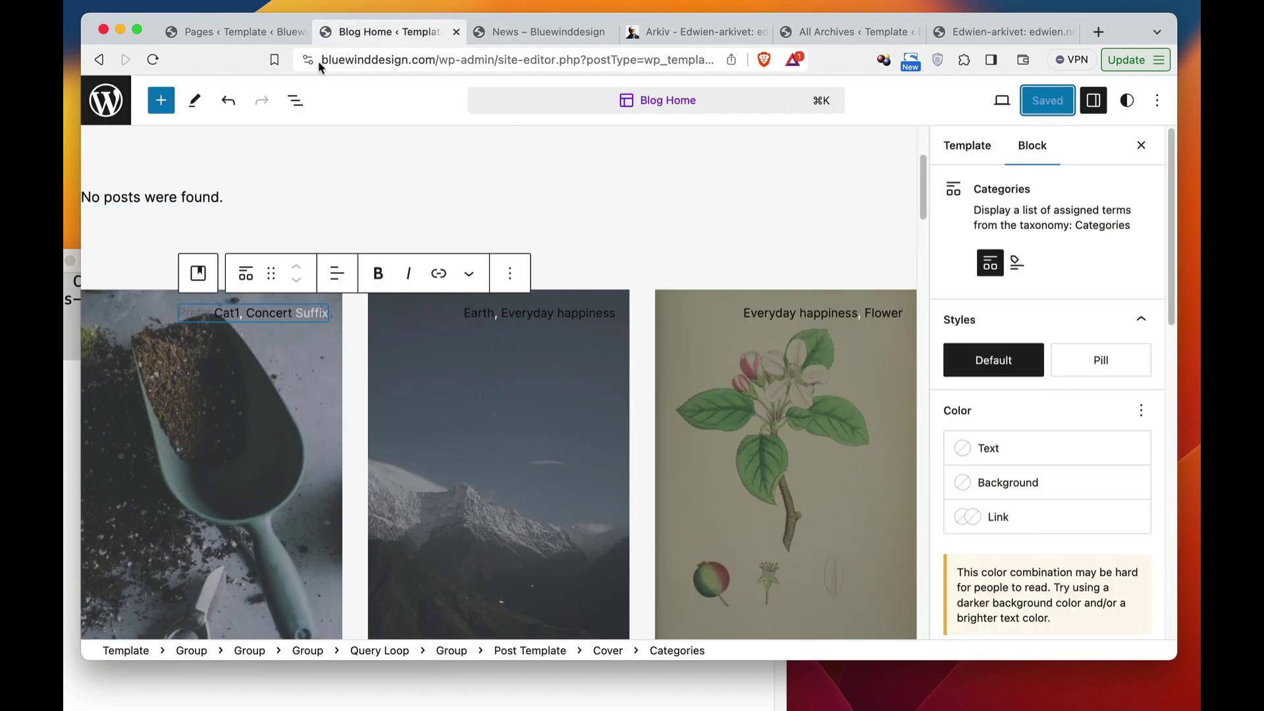
click(253, 33)
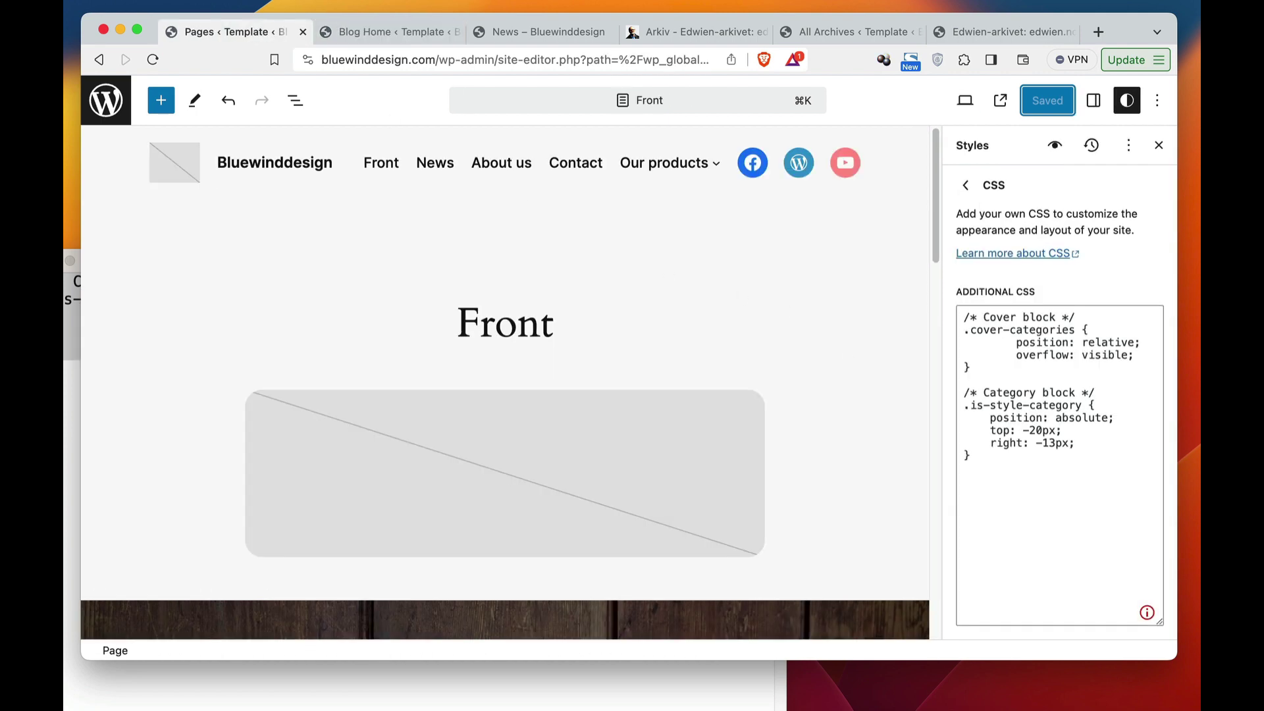
key(super+Tab)
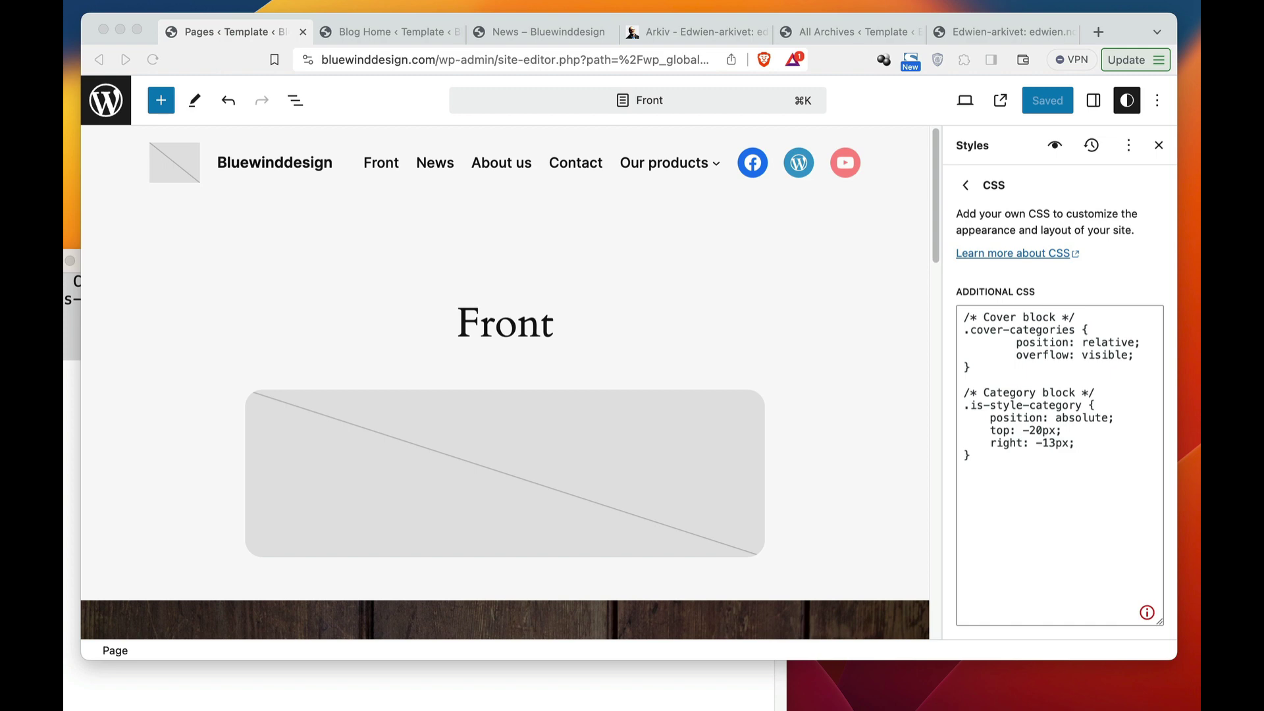
Paste and copy the category button CSS block in the TextEdit notes.
click(65, 500)
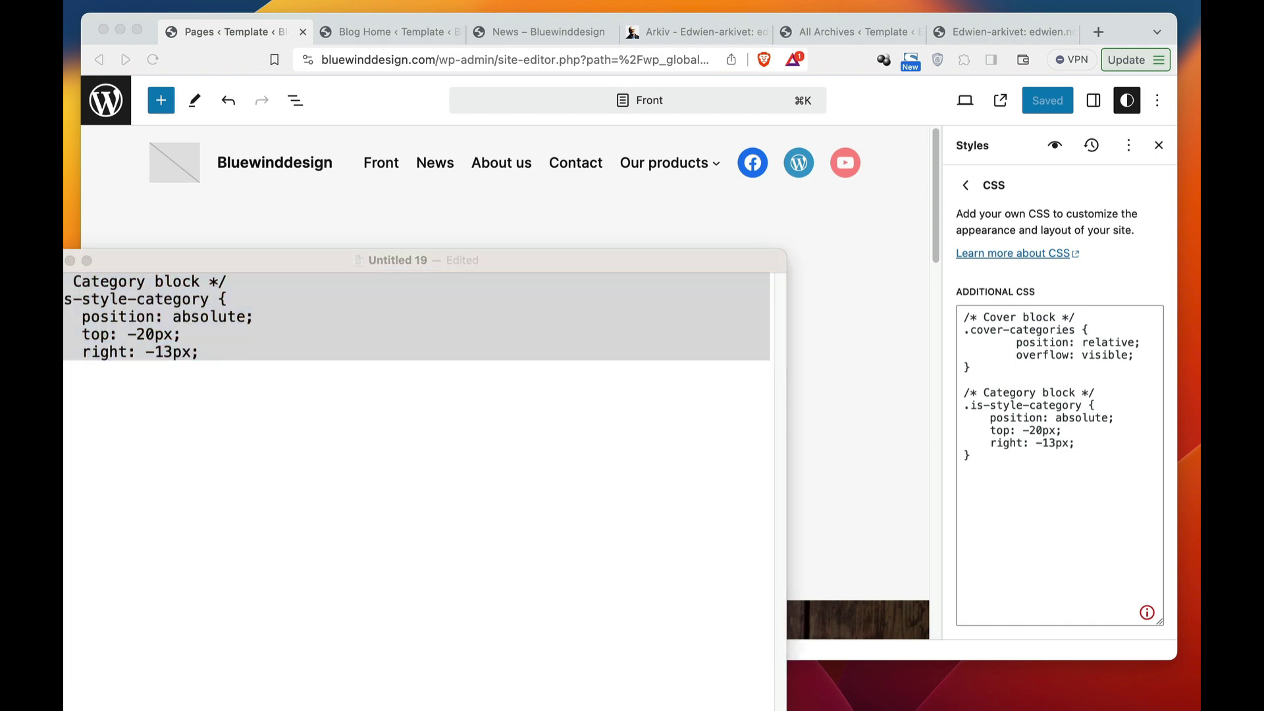
click(68, 408)
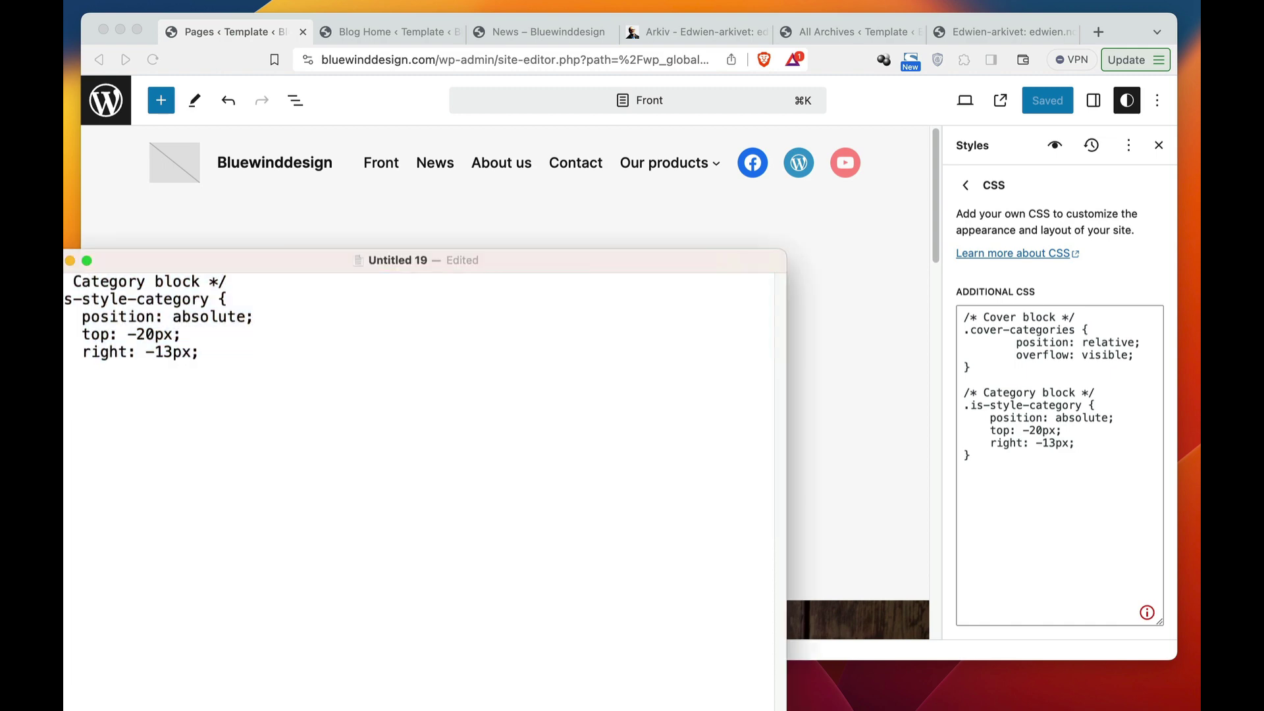
text(Category block button */ s-style-category a {   display: inline-block;   background: #16A085;   opacity: 0.9;   color: white;   border: 1px solid #786C6C;   font-size: unset!important;   margin-right: 0;   text-decoration: none!important;   border-radius: 5px;   text-transform: uppercase;    padding: 7px 5px 5px 7px; /* margin: -10px -5px 1px 1px;   line-height: 14px; */)
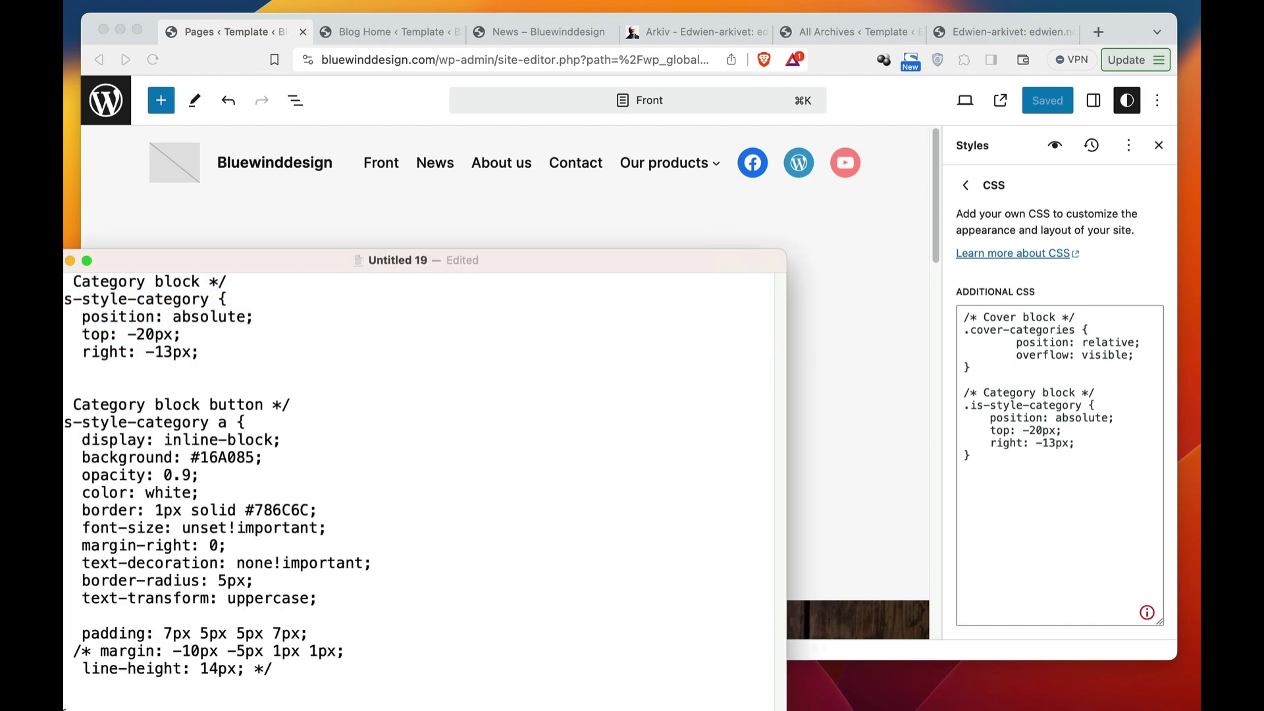
drag(198, 688, 66, 398)
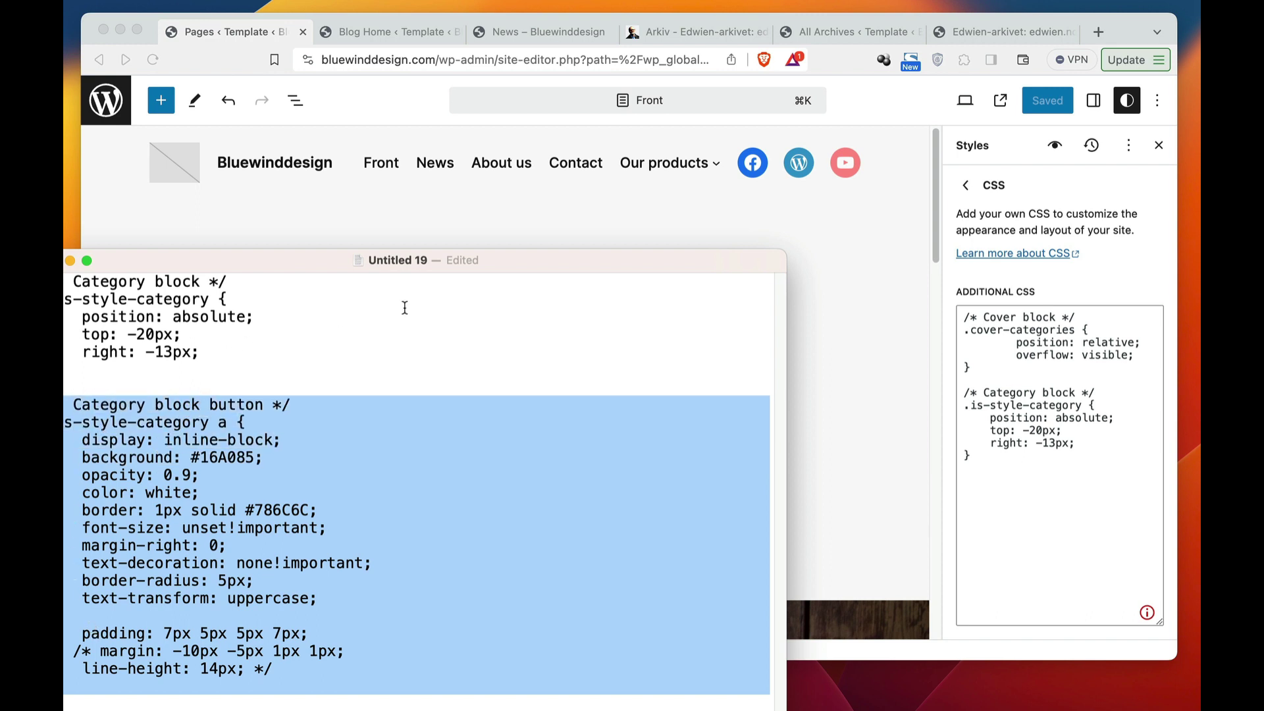
Paste the .is-style-category a button rule below the last rule in Additional CSS.
click(831, 295)
click(987, 464)
key(Return)
key(Return)
key(super+v)
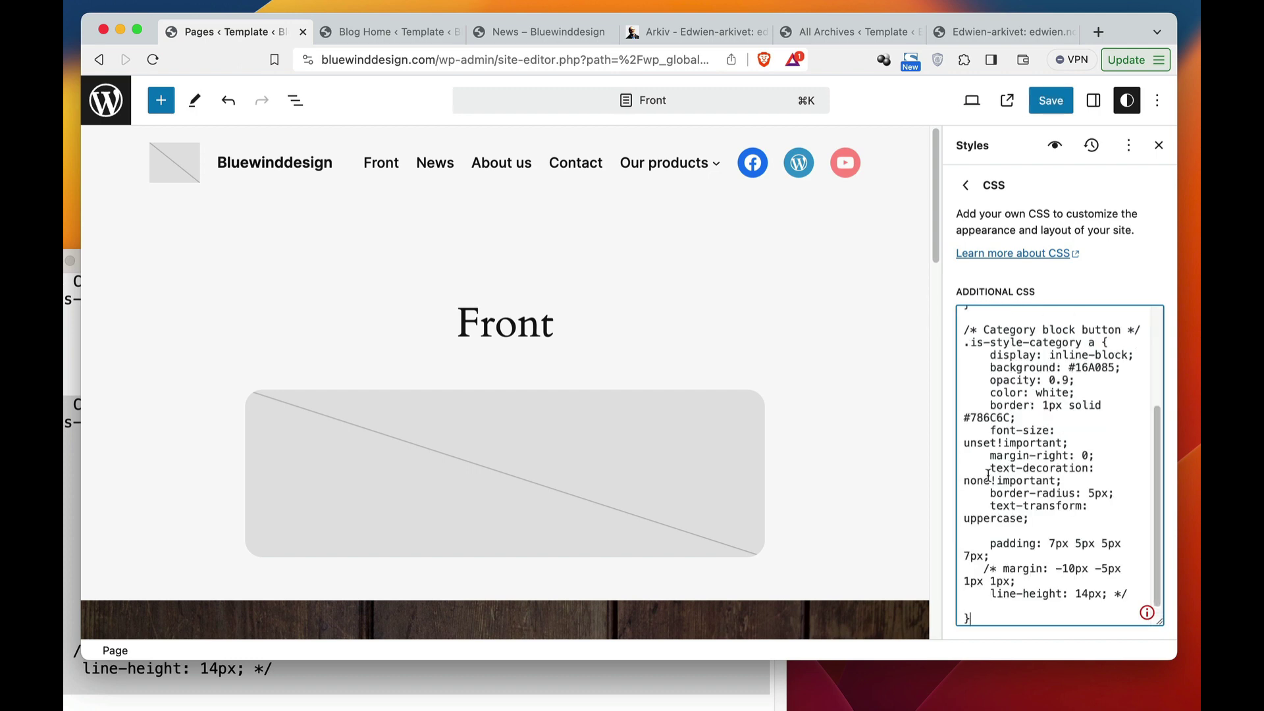
scroll(1054, 442, up, 5)
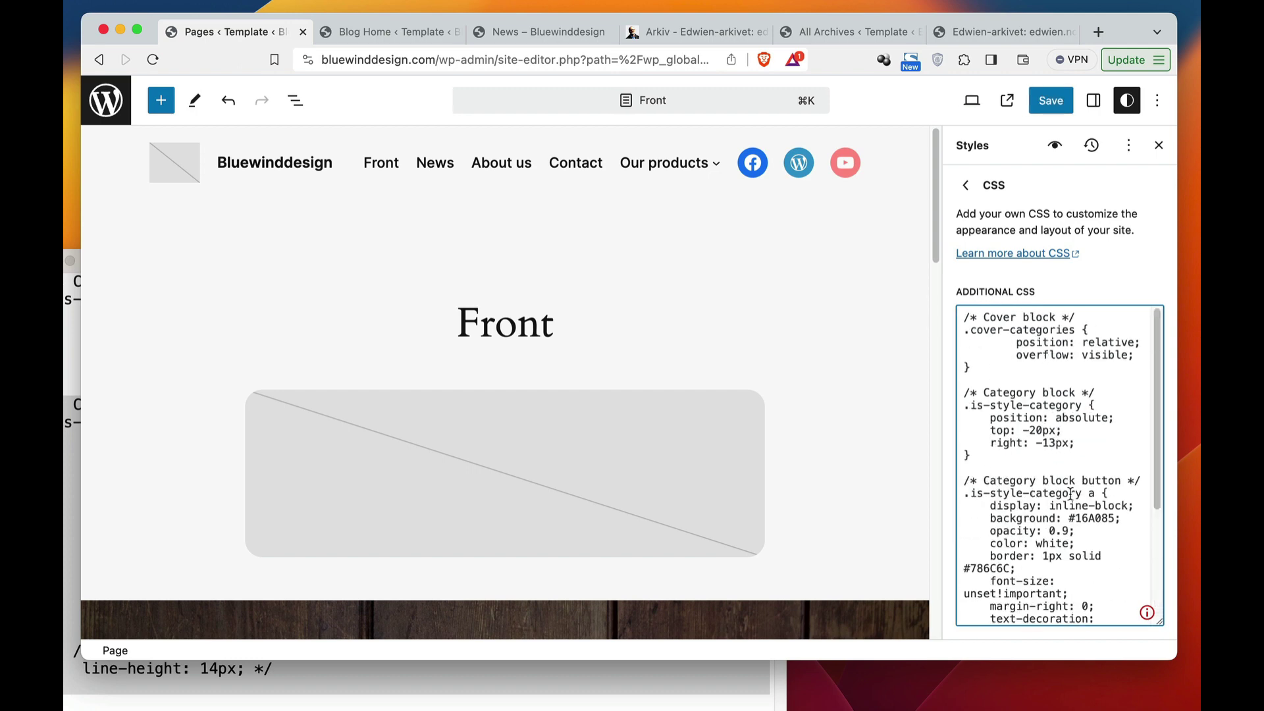
drag(1095, 493, 991, 475)
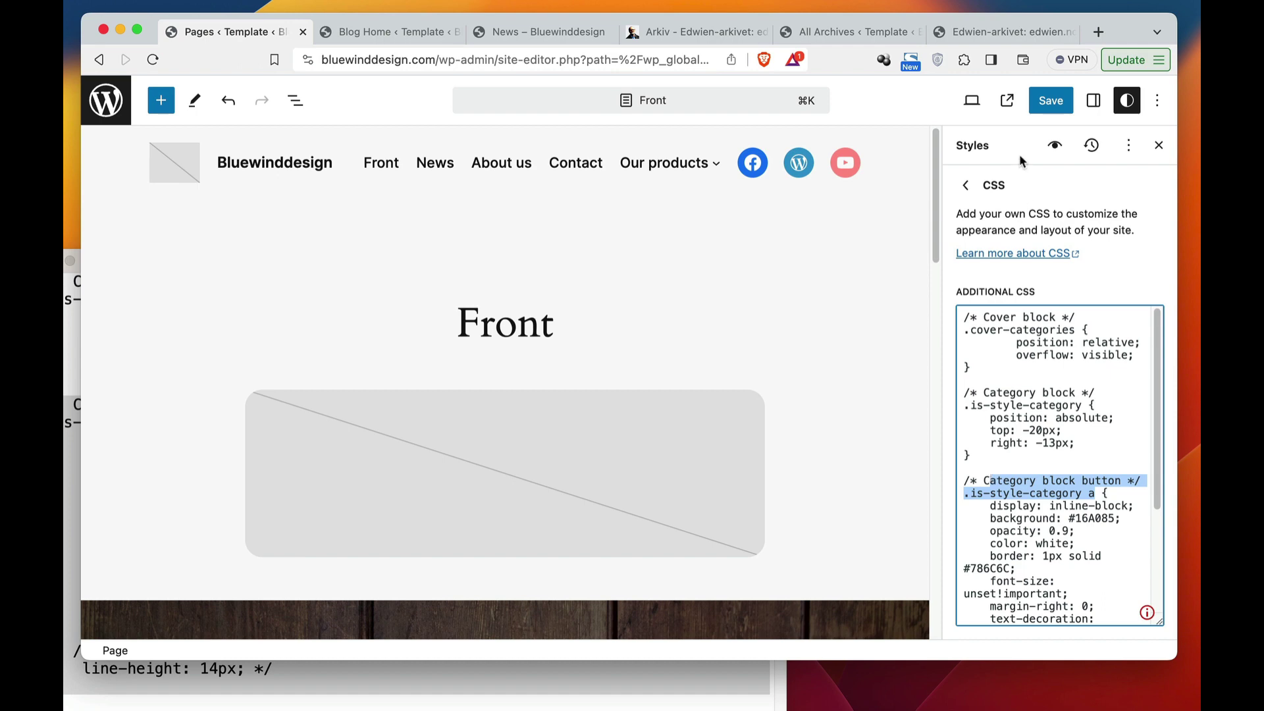
Save the custom styles and reload the News page to see green category buttons.
click(1049, 100)
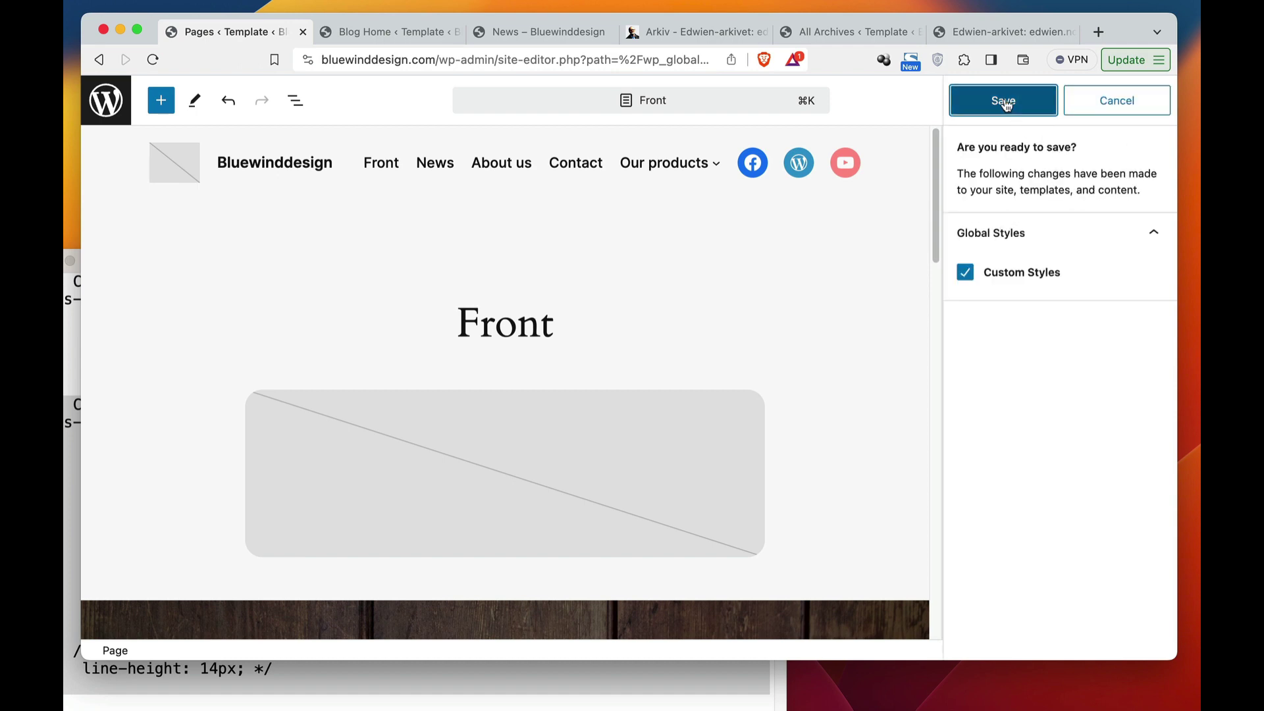
click(1018, 113)
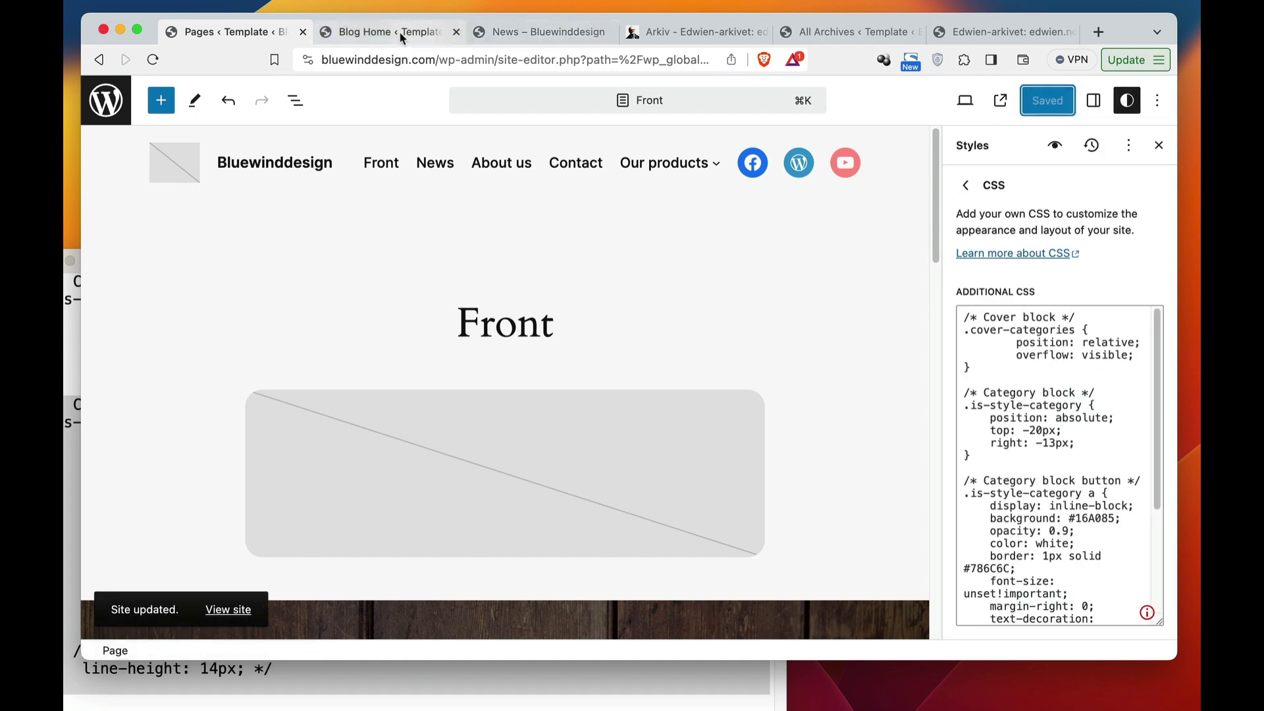
click(510, 34)
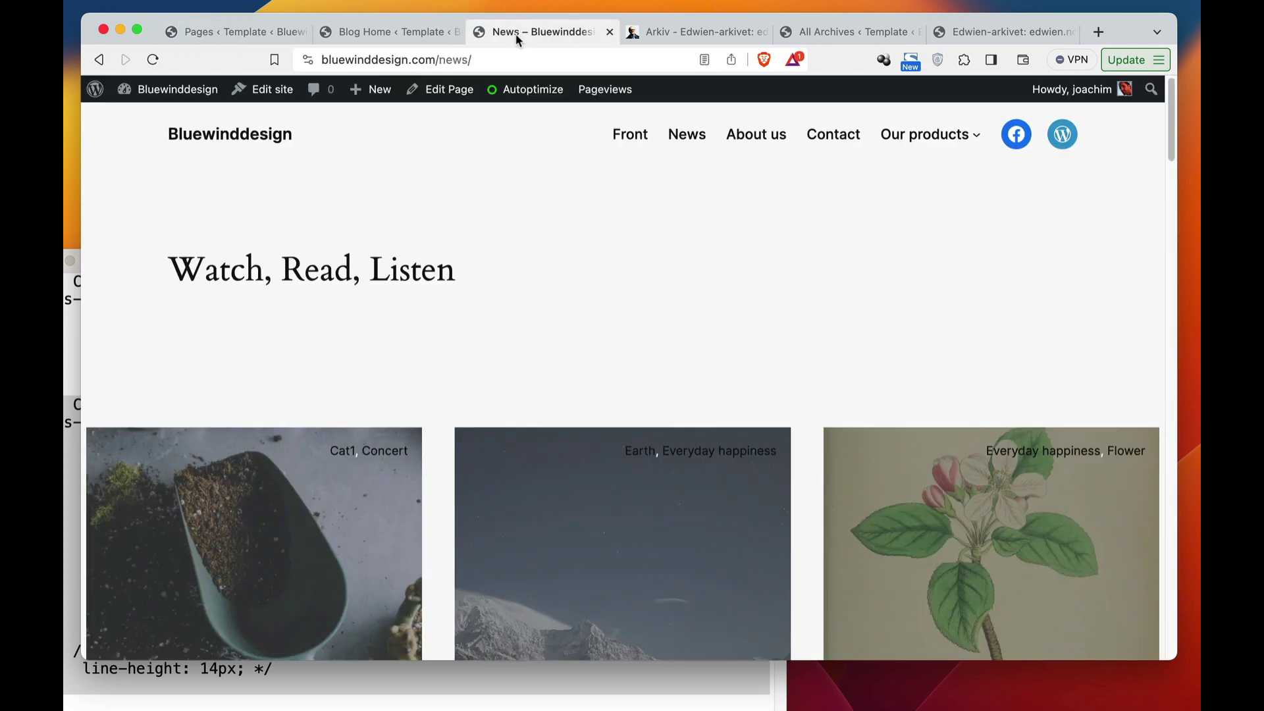
click(153, 60)
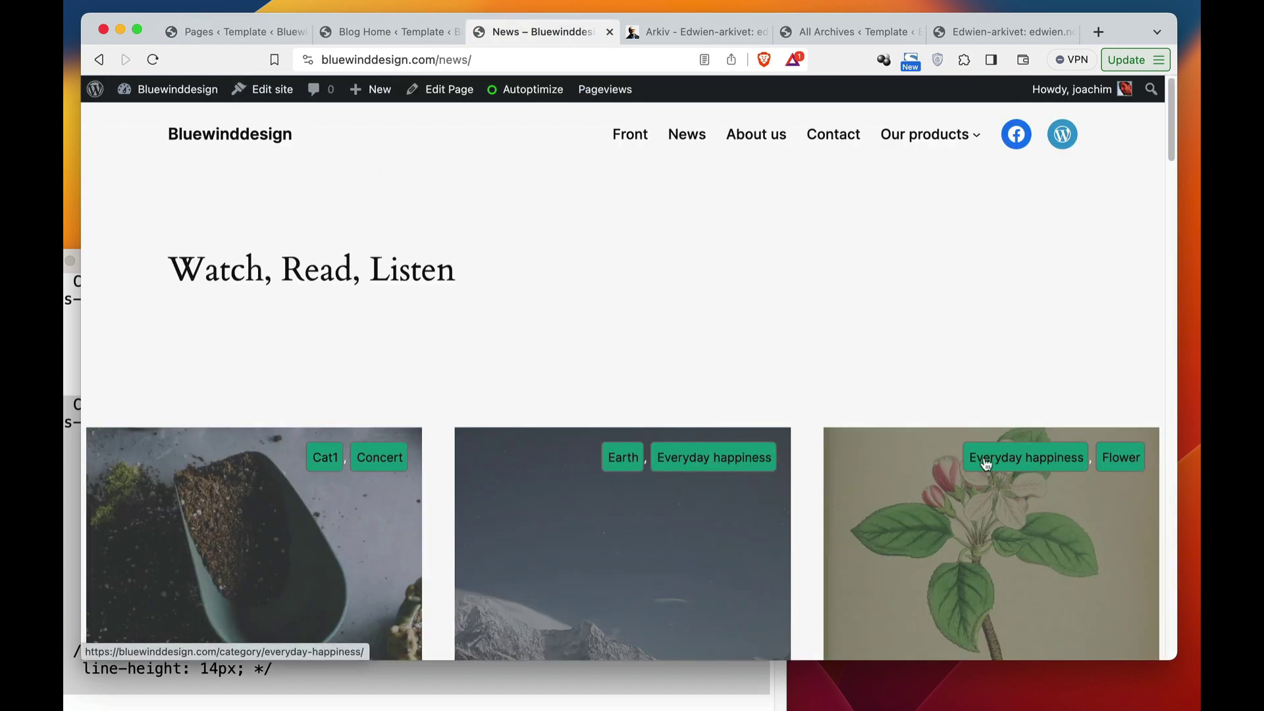
Unindent the position: absolute, position: relative and overflow: visible declarations in Additional CSS.
click(266, 32)
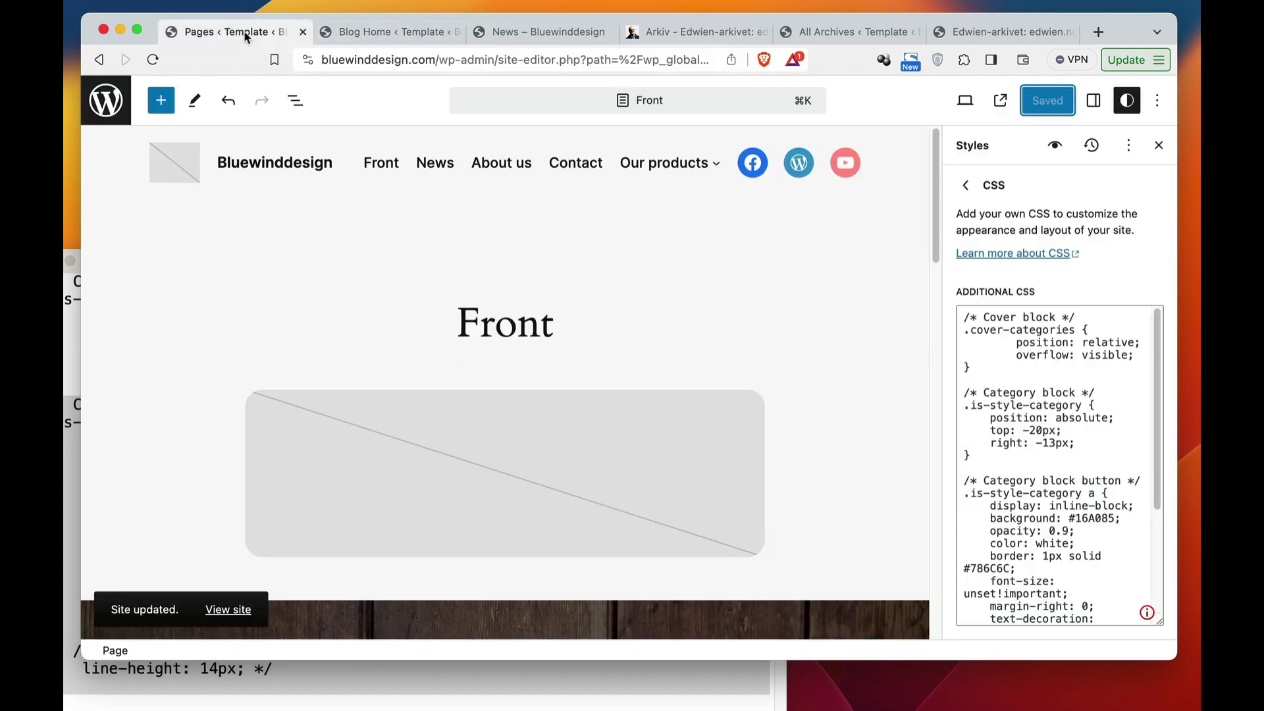
click(986, 424)
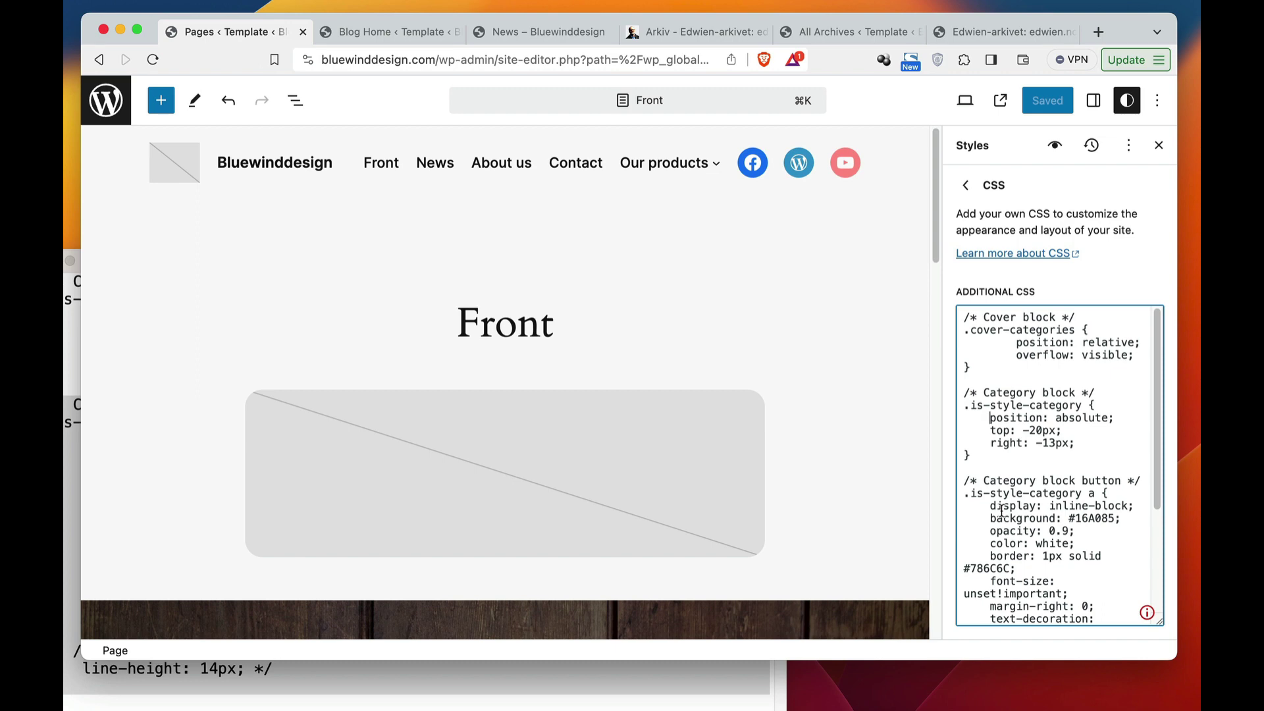
key(BackSpace)
key(BackSpace)
key(BackSpace)
key(BackSpace)
key(BackSpace)
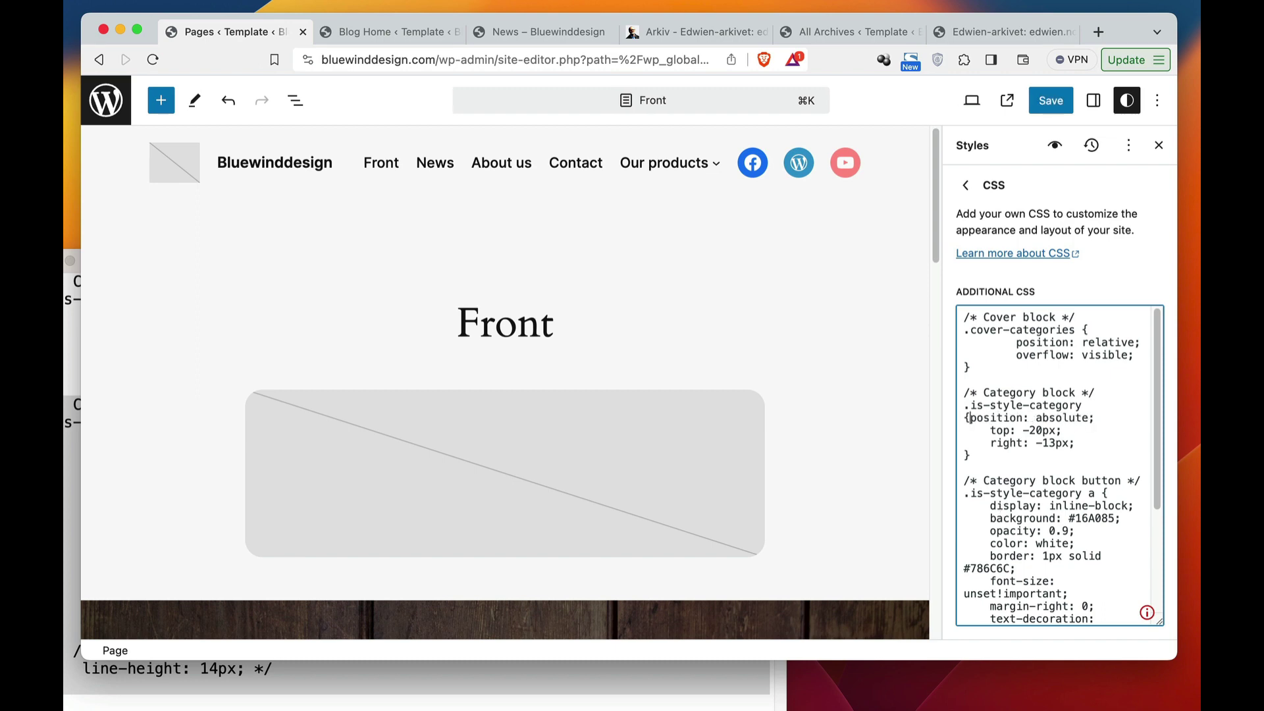
key(Return)
key(BackSpace)
key(BackSpace)
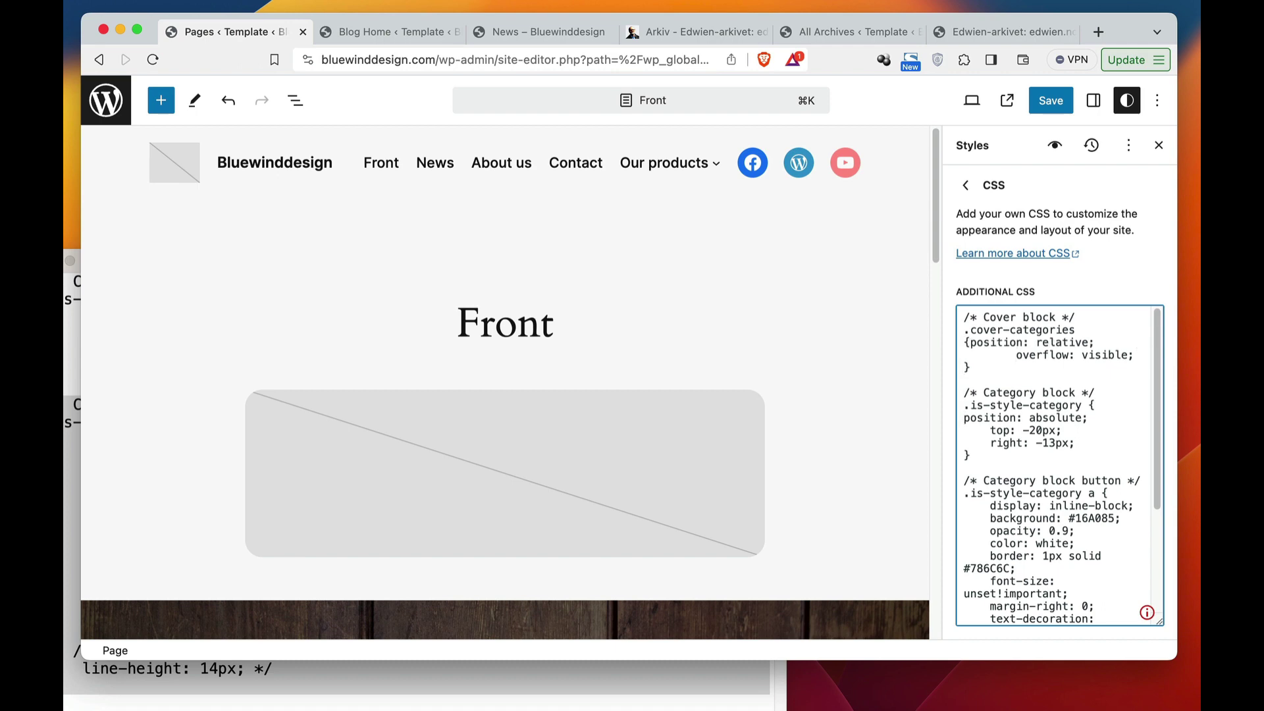
key(Return)
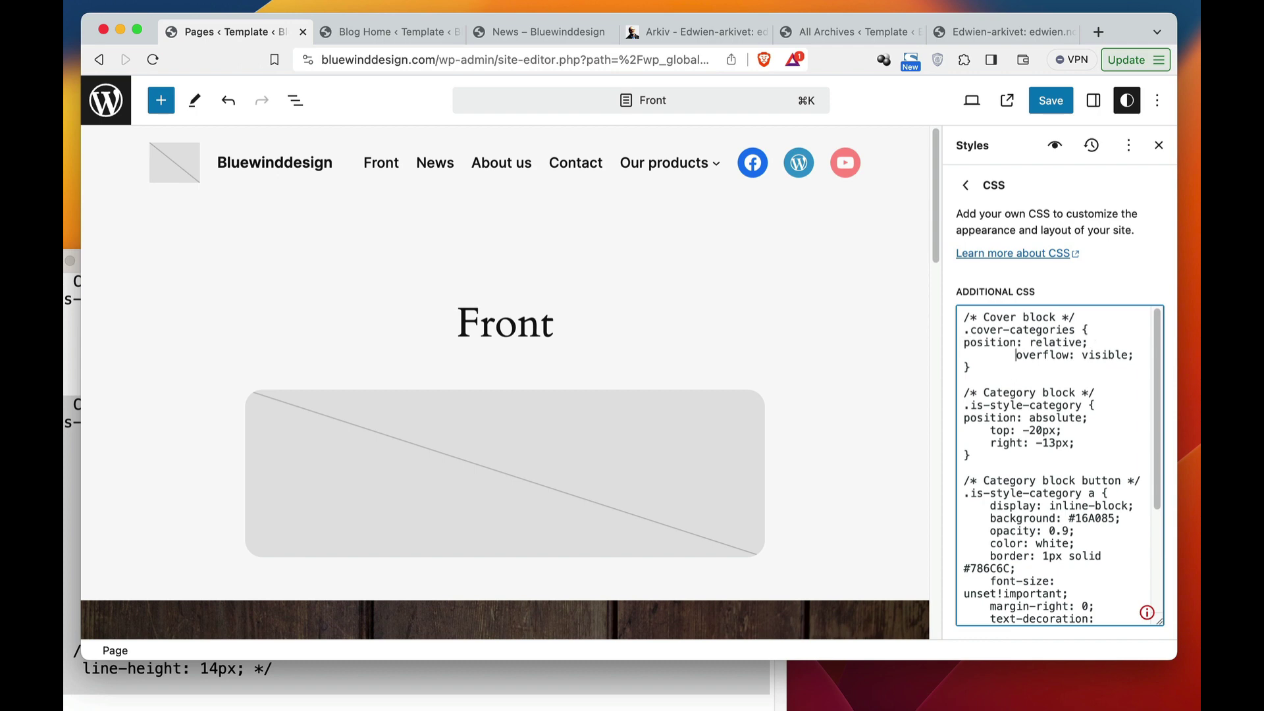
key(BackSpace)
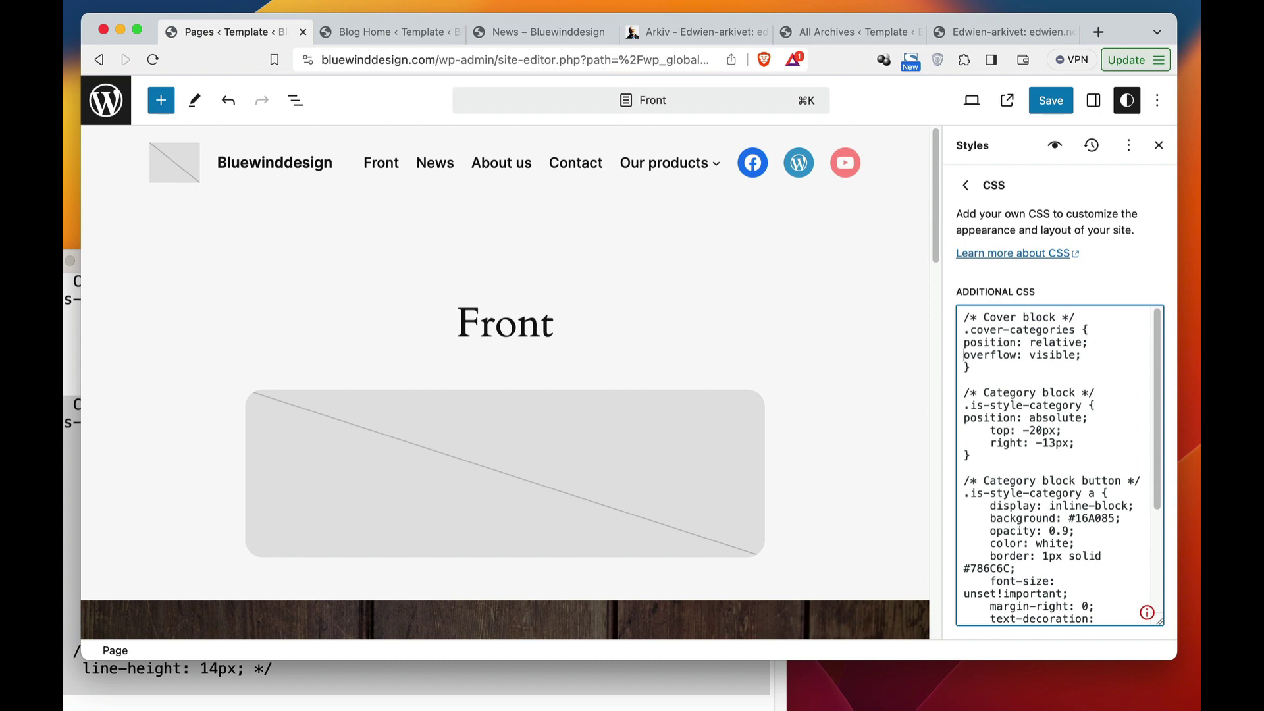
key(BackSpace)
key(Return)
Unindent the top: -20px and right: -13px lines and save the custom styles.
key(BackSpace)
key(BackSpace)
key(BackSpace)
key(BackSpace)
key(BackSpace)
key(Return)
key(BackSpace)
key(BackSpace)
key(BackSpace)
key(BackSpace)
key(BackSpace)
key(Return)
click(1046, 108)
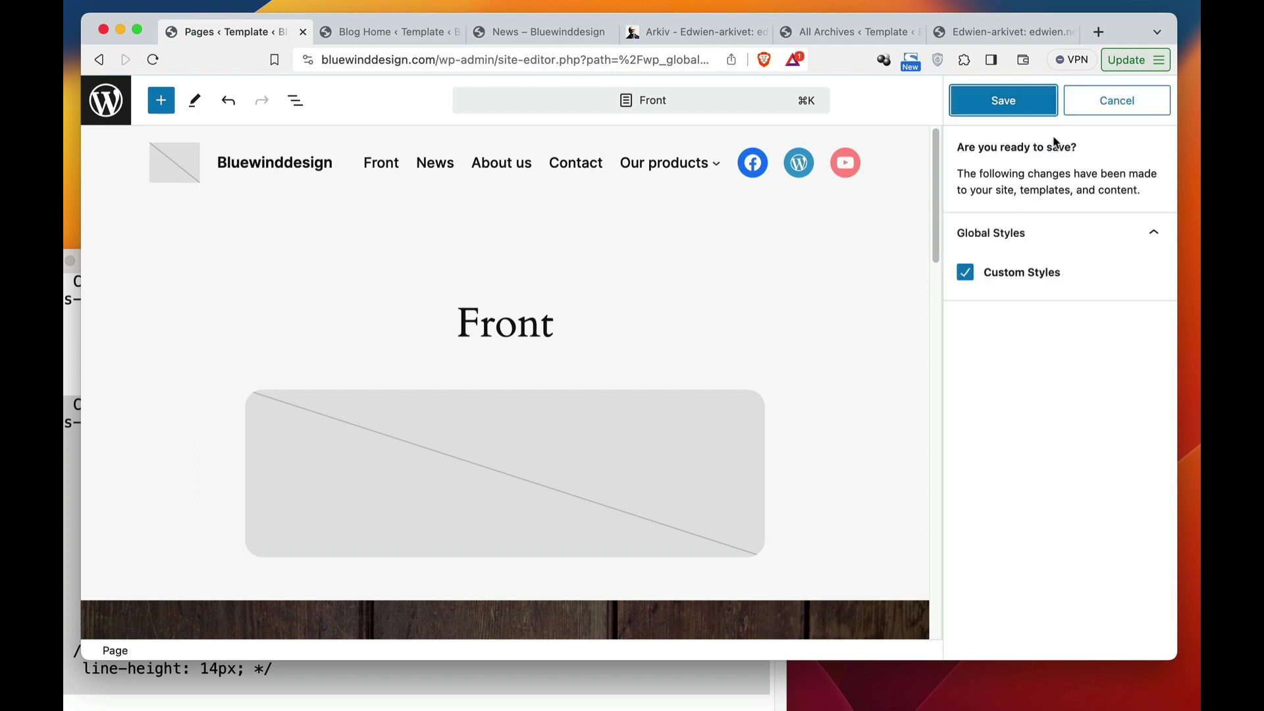
click(1038, 111)
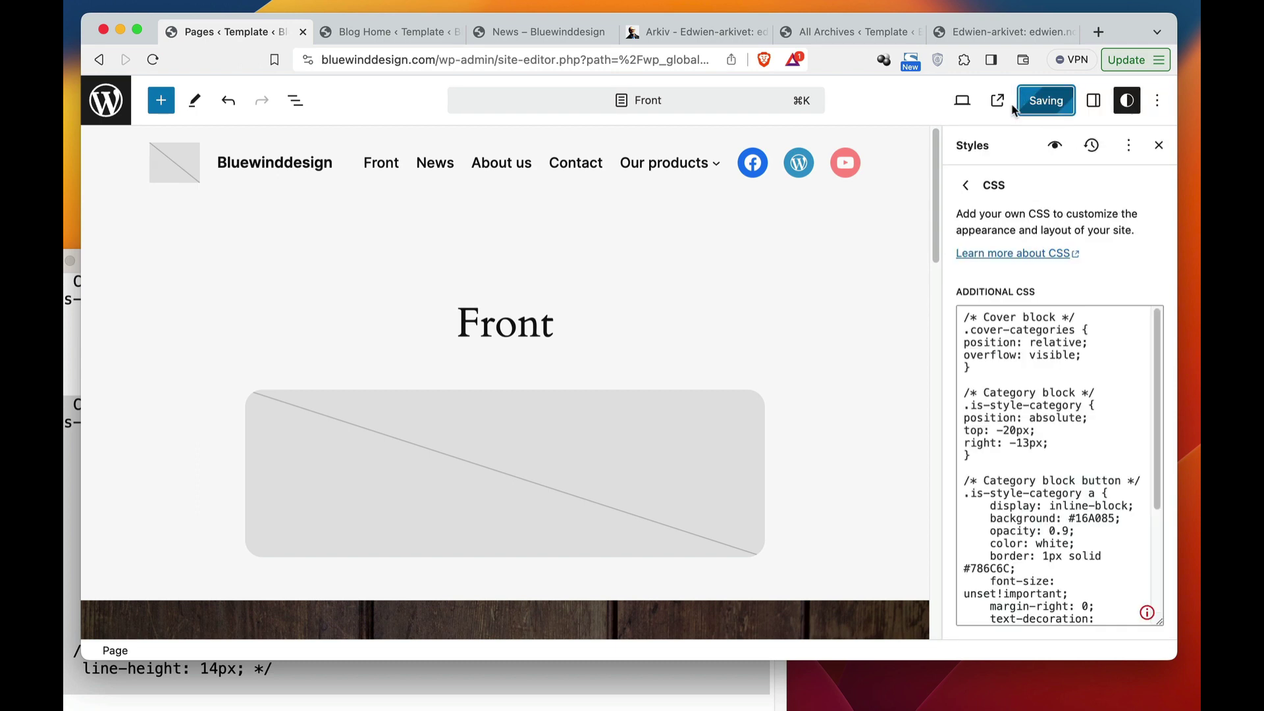
Clear the Autoptimize CSS/JS cache on the News page so the green category buttons appear.
click(496, 33)
mouse_move(530, 89)
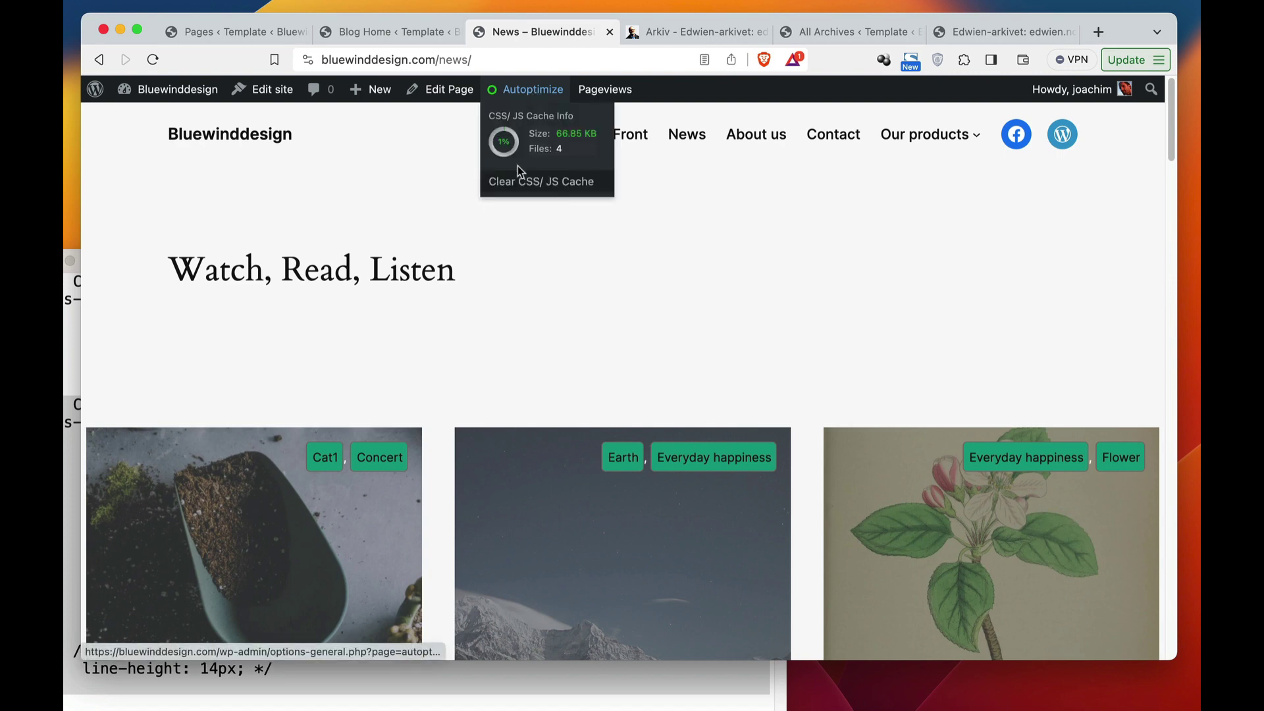
click(521, 180)
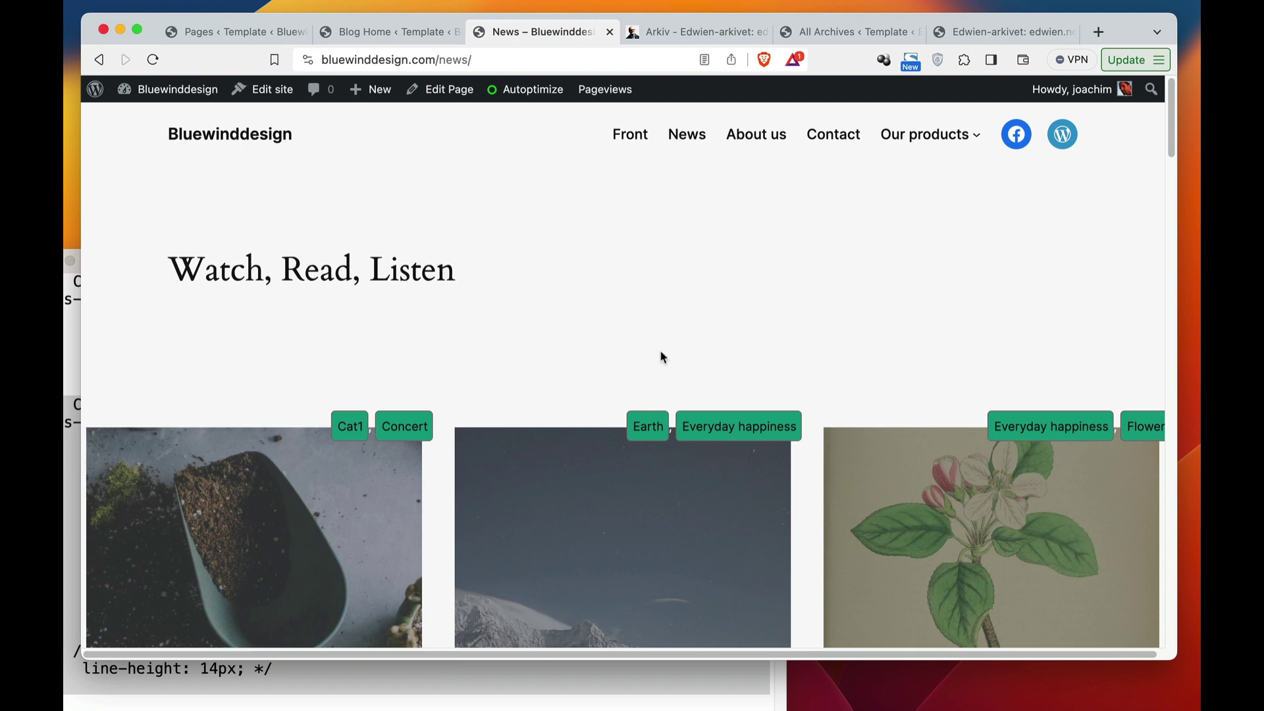
Compare the Blog Home template, News page and Additional CSS, ending on the Additional CSS.
click(376, 32)
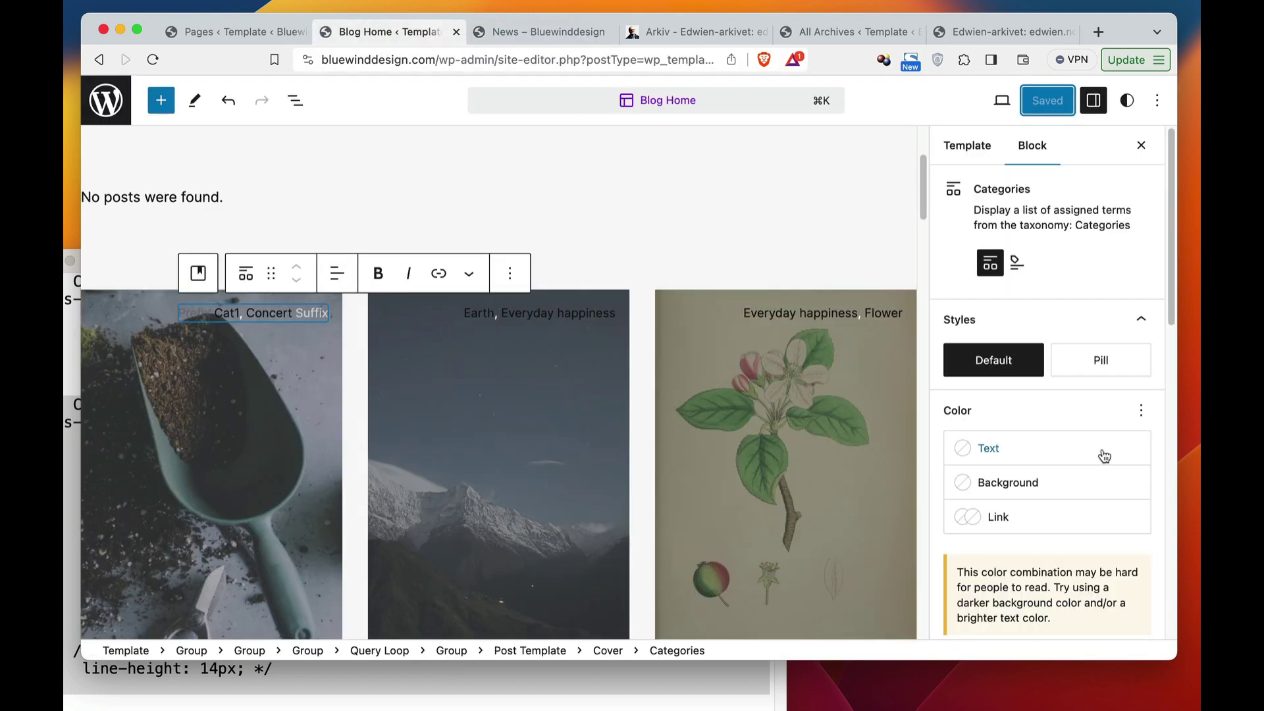
click(250, 33)
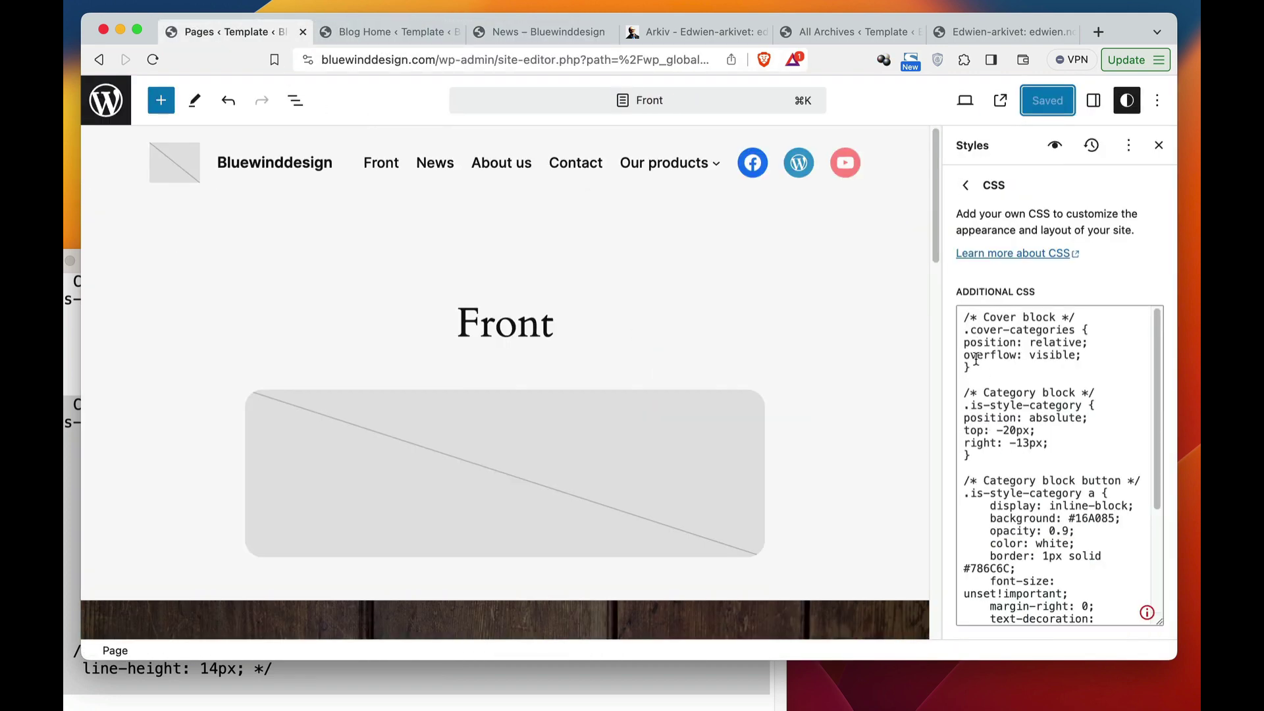
click(582, 34)
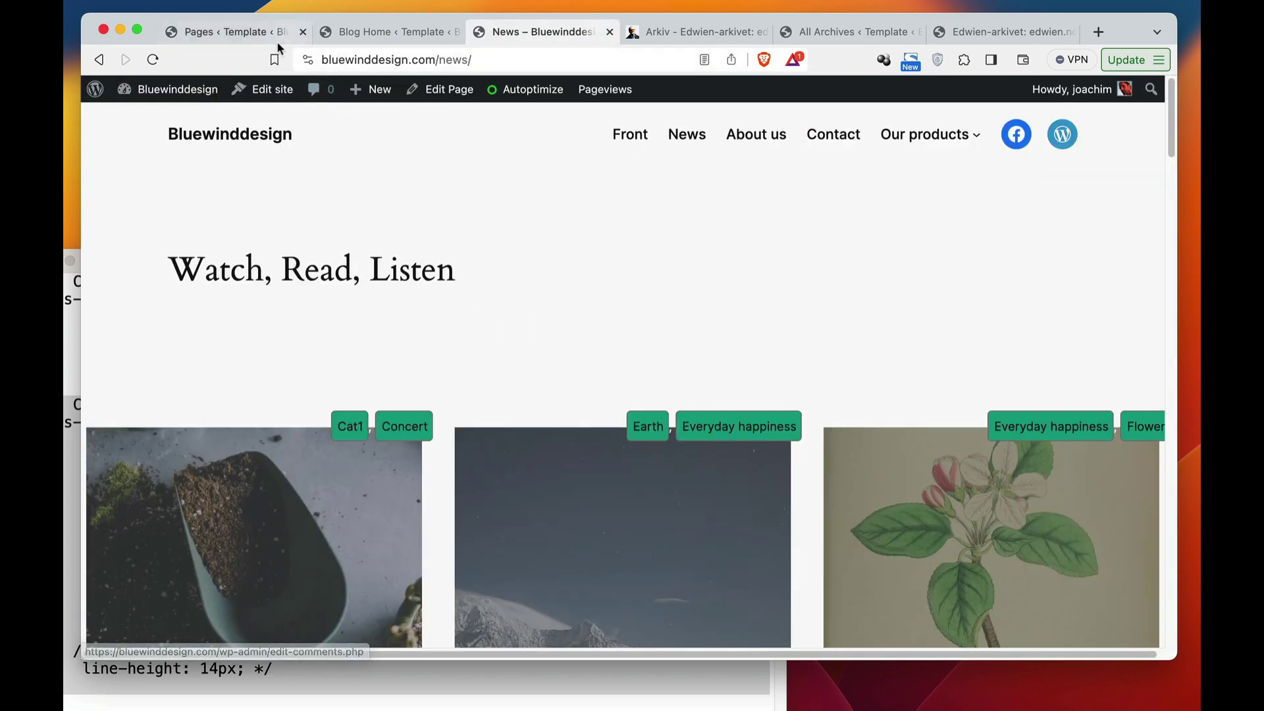
click(356, 31)
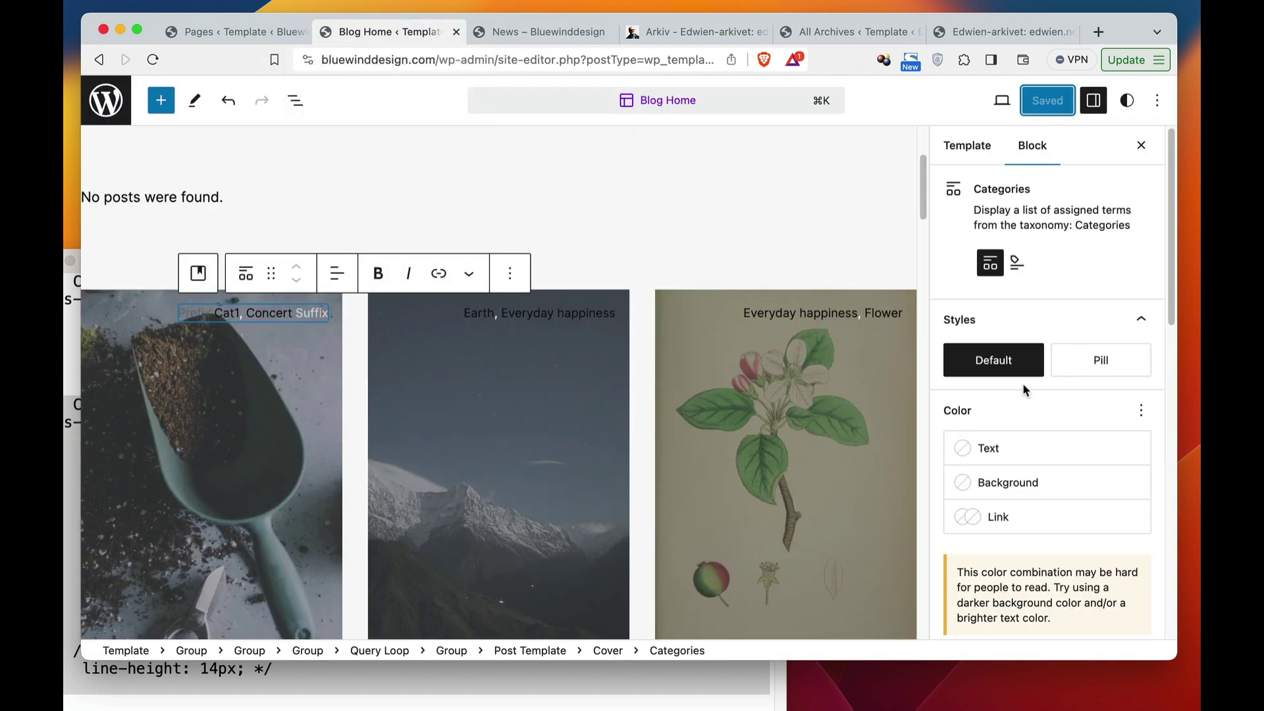
click(254, 33)
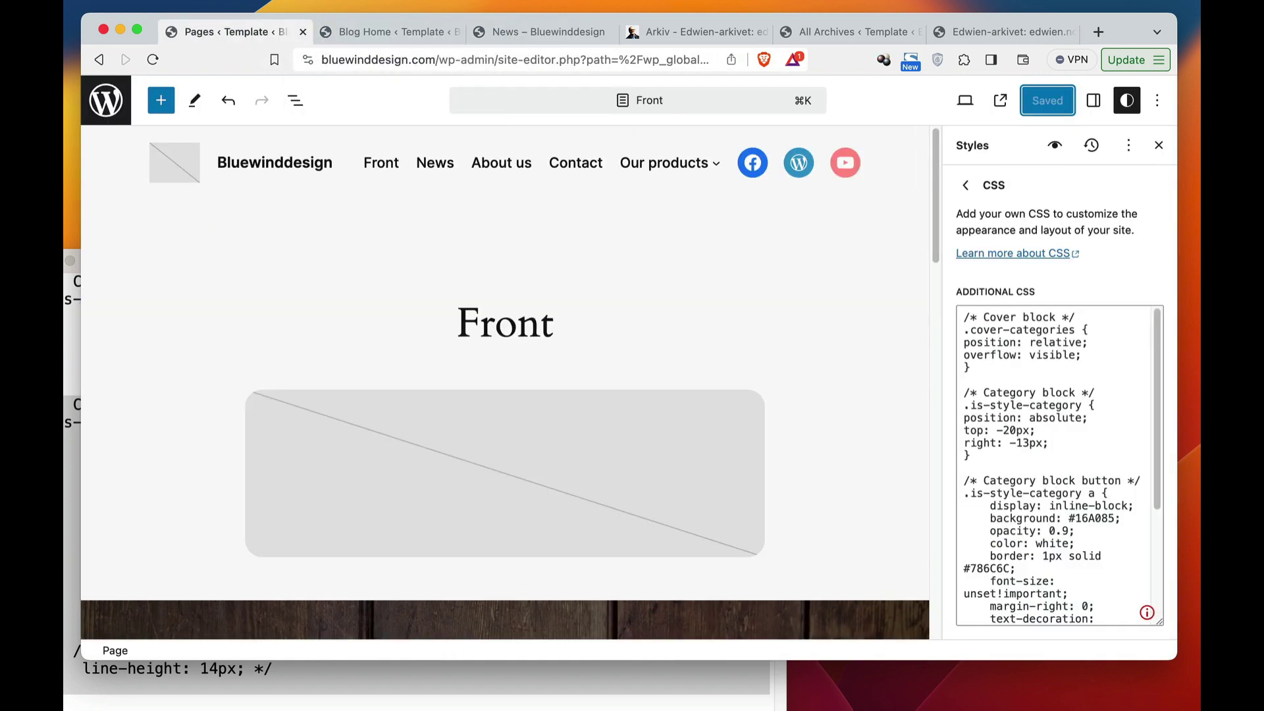
Paste and copy the .is-style-category a:hover rule in the TextEdit notes.
key(super+Tab)
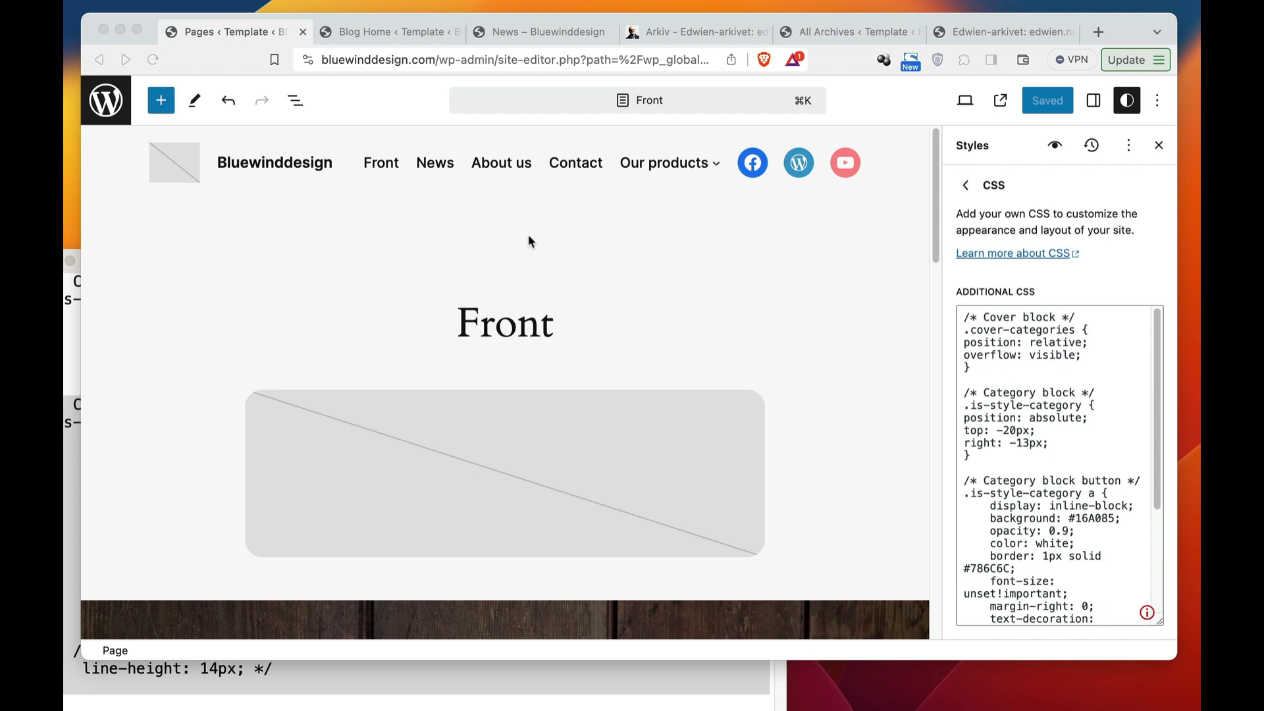
click(68, 551)
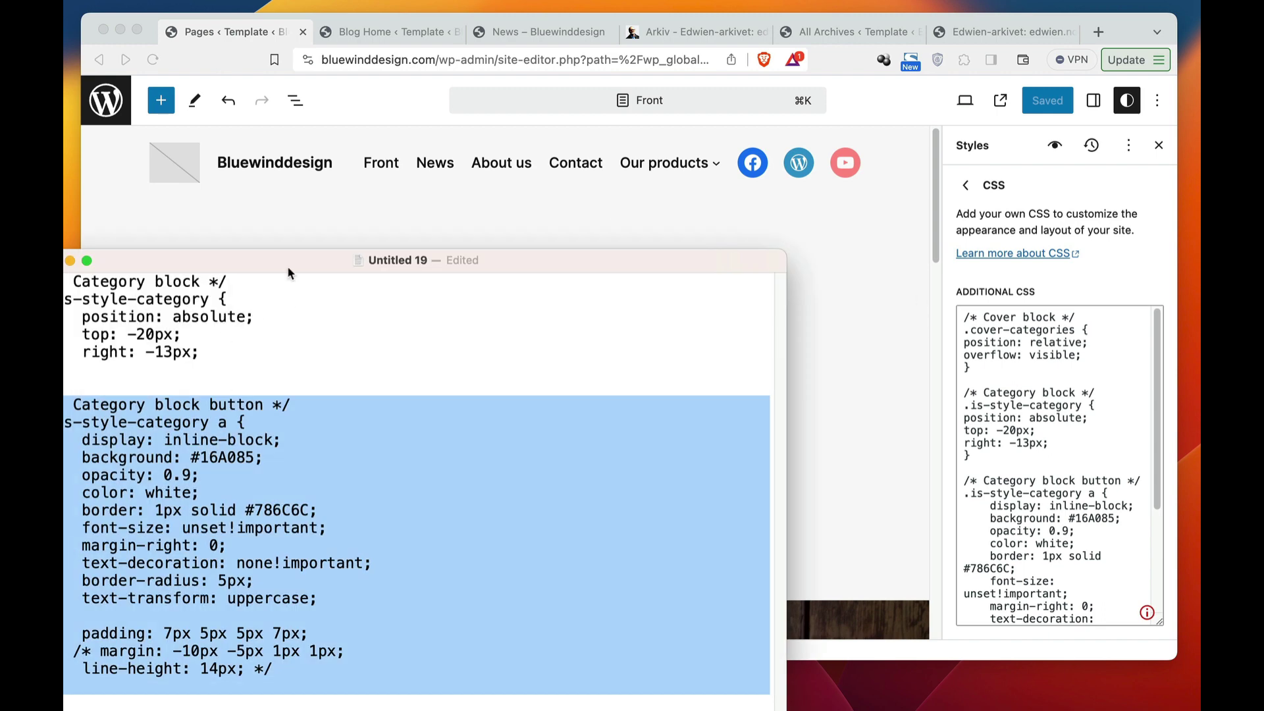
drag(286, 265, 293, 12)
click(139, 484)
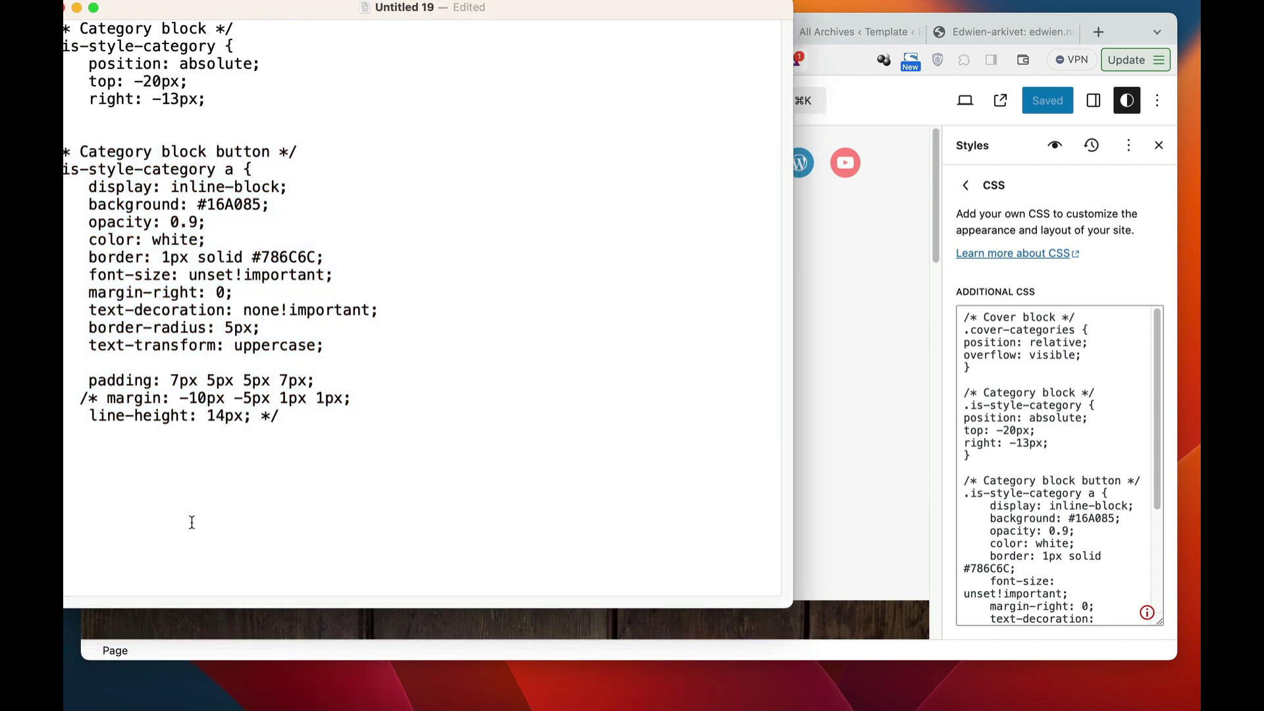
text(/* Category block button on hover */ .is-style-category a:hover {     background: #16A085;     opacity: 1;     color: white;)
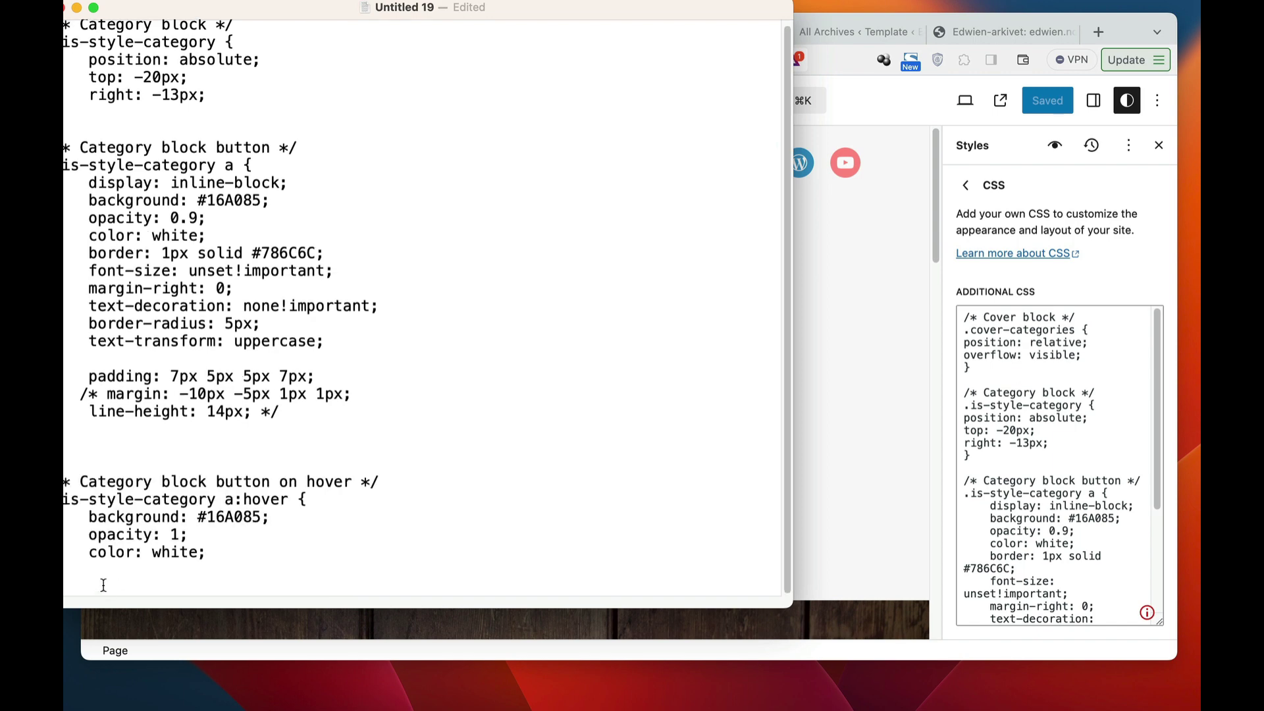
drag(104, 584, 64, 479)
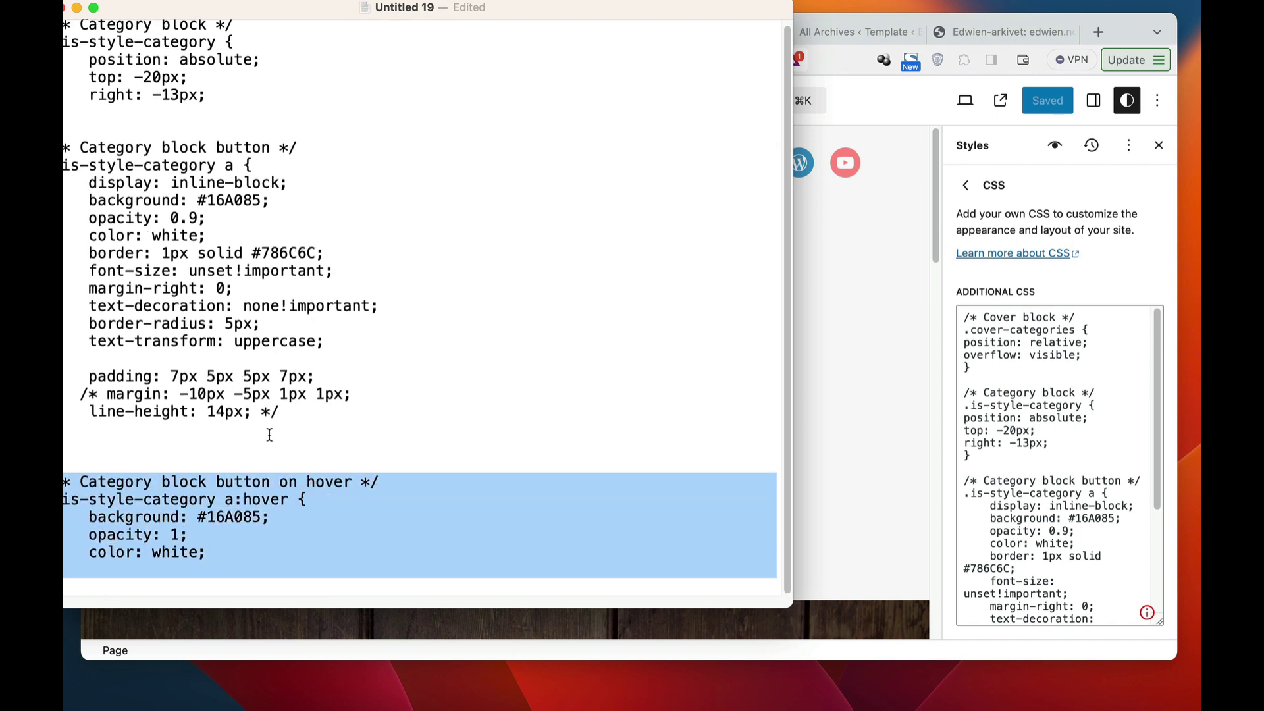
drag(530, 15, 499, 427)
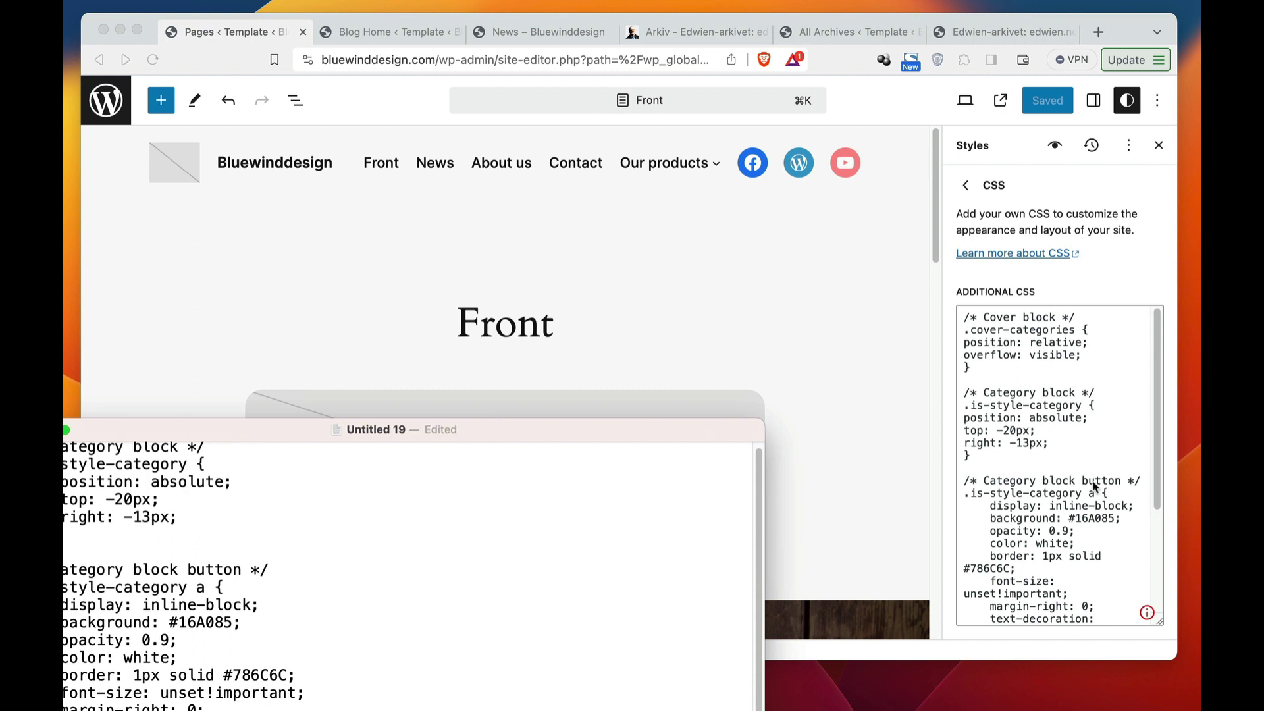
Paste the hover rule at the end of the site's Additional CSS.
click(1061, 518)
scroll(1061, 518, down, 5)
click(1001, 611)
key(Return)
text(/* Category block button on hover */ .is-style-category a:hover {     background: #16A085;     opacity: 1;     color: white; })
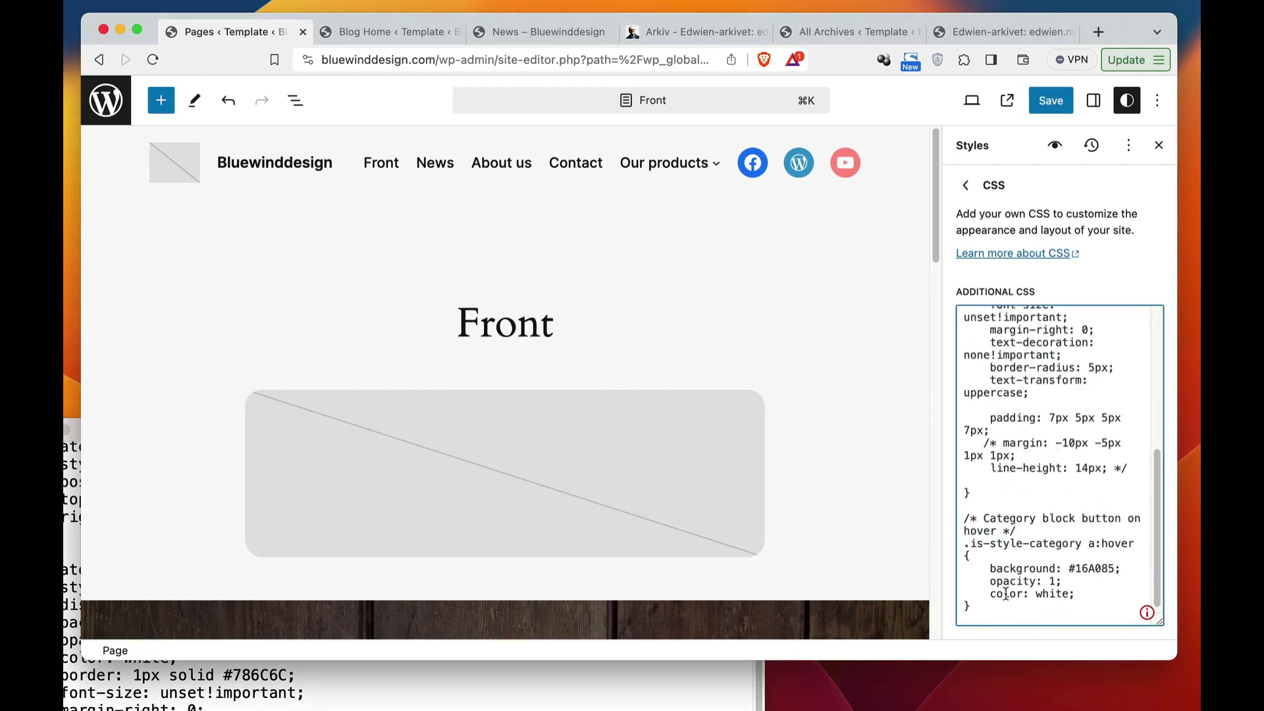
Save the custom styles and reload the live News page.
click(1048, 104)
click(1014, 114)
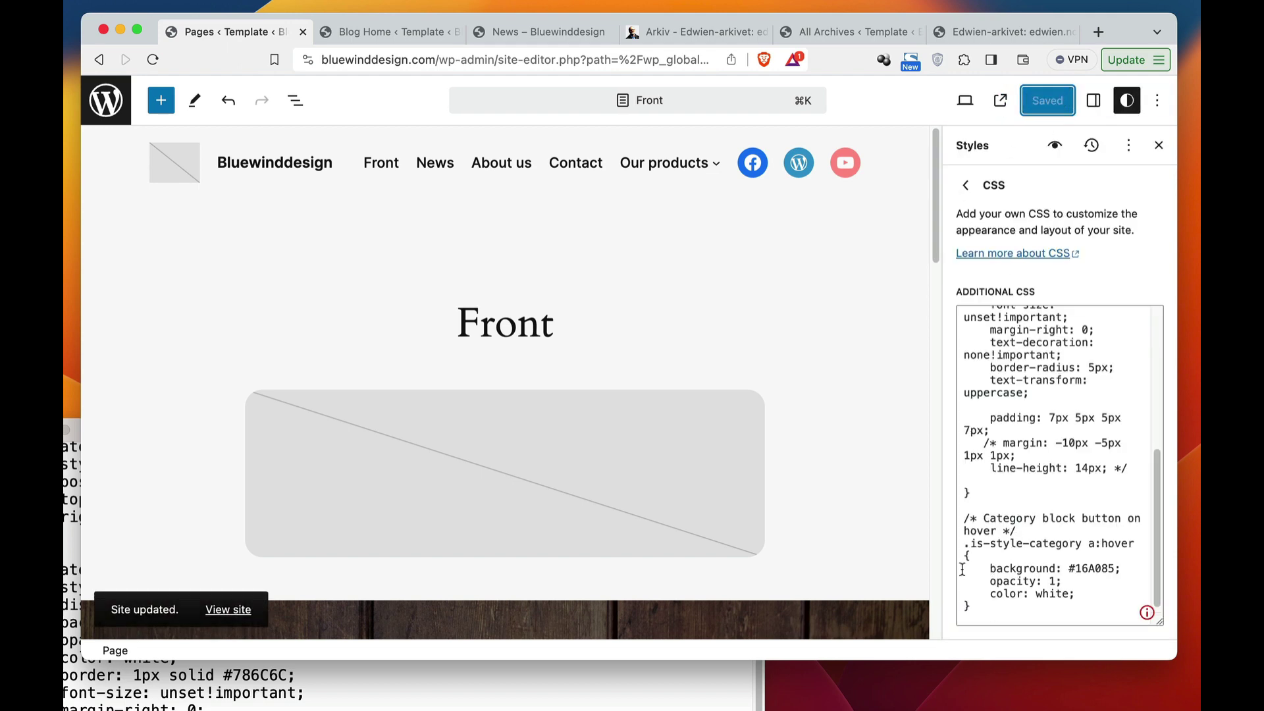
click(539, 32)
key(super+r)
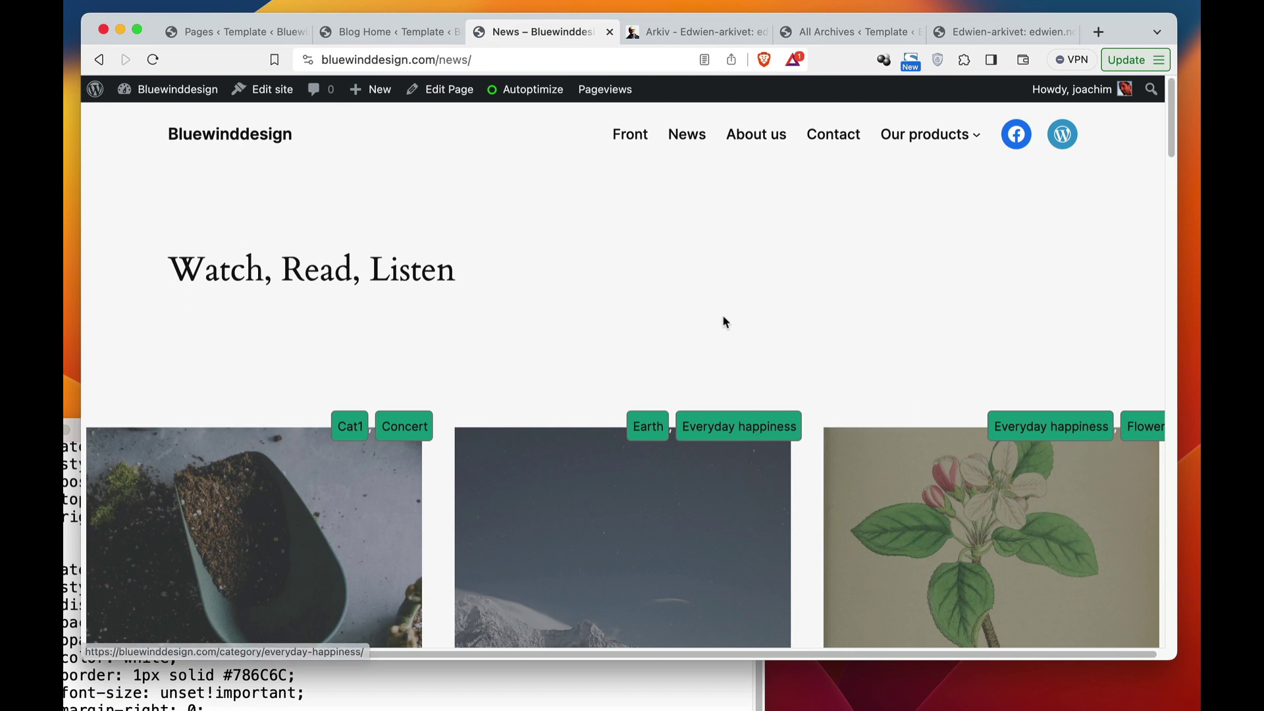
Reload the News page, clear the CSS/JS cache, and go back to Additional CSS.
key(super+r)
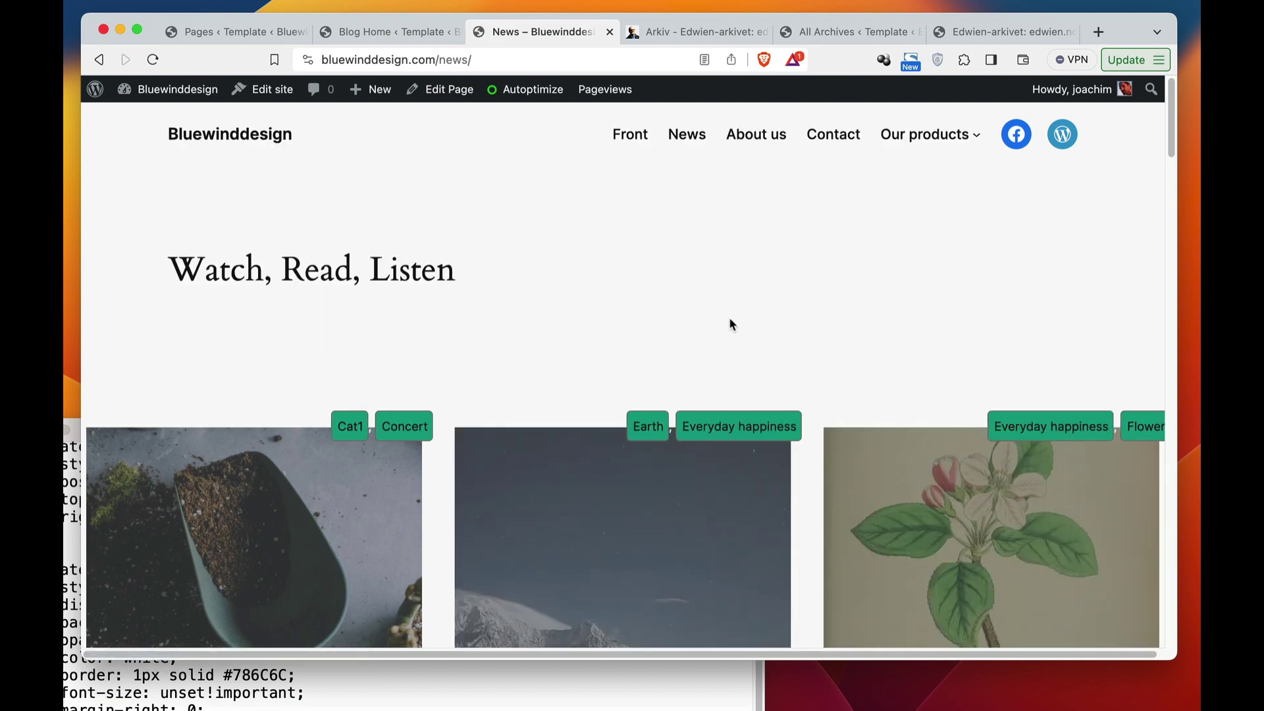
mouse_move(527, 89)
click(543, 177)
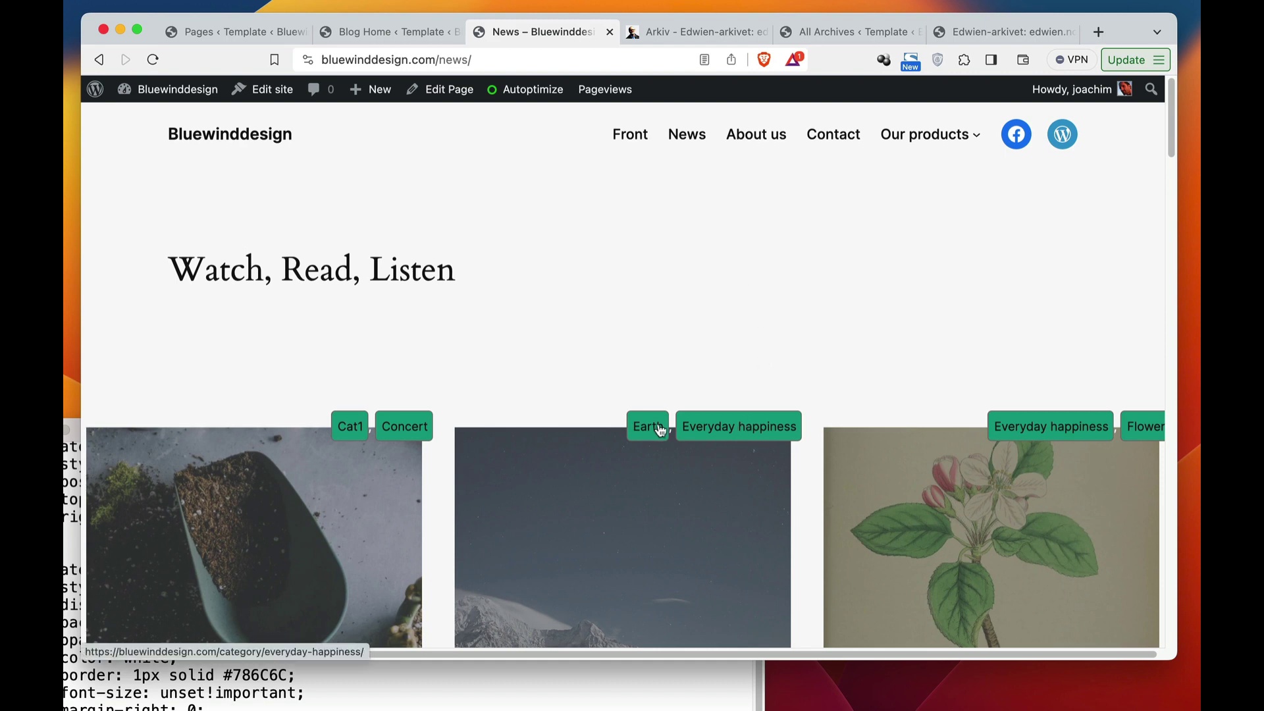
click(230, 31)
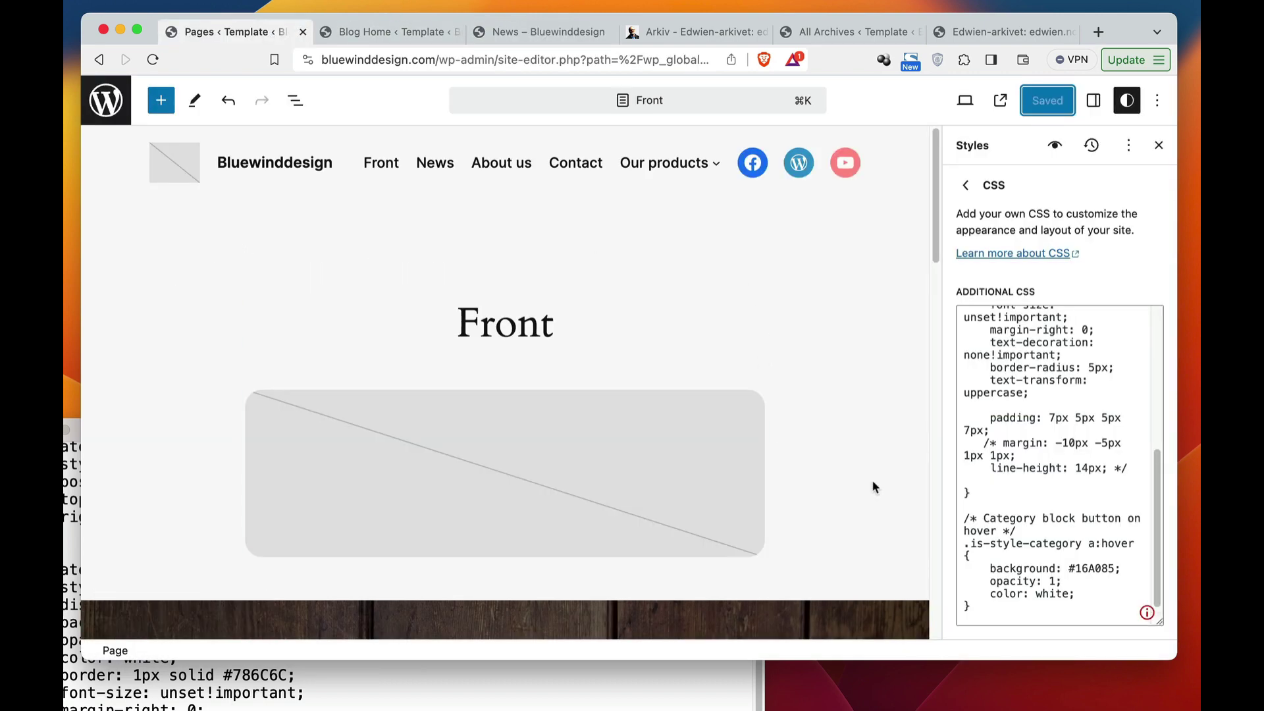
Unindent the hover rule's background, opacity and color lines, save, and reopen News.
click(990, 567)
key(BackSpace)
key(BackSpace)
key(BackSpace)
key(BackSpace)
key(BackSpace)
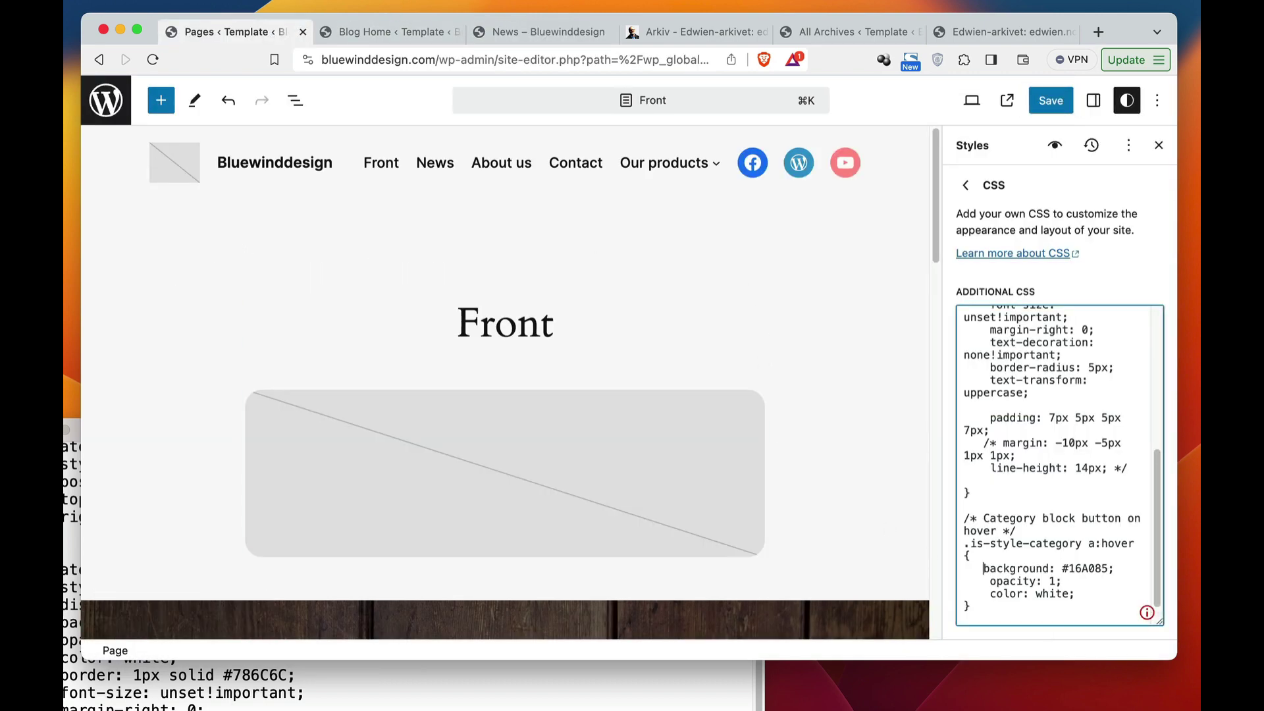
key(Return)
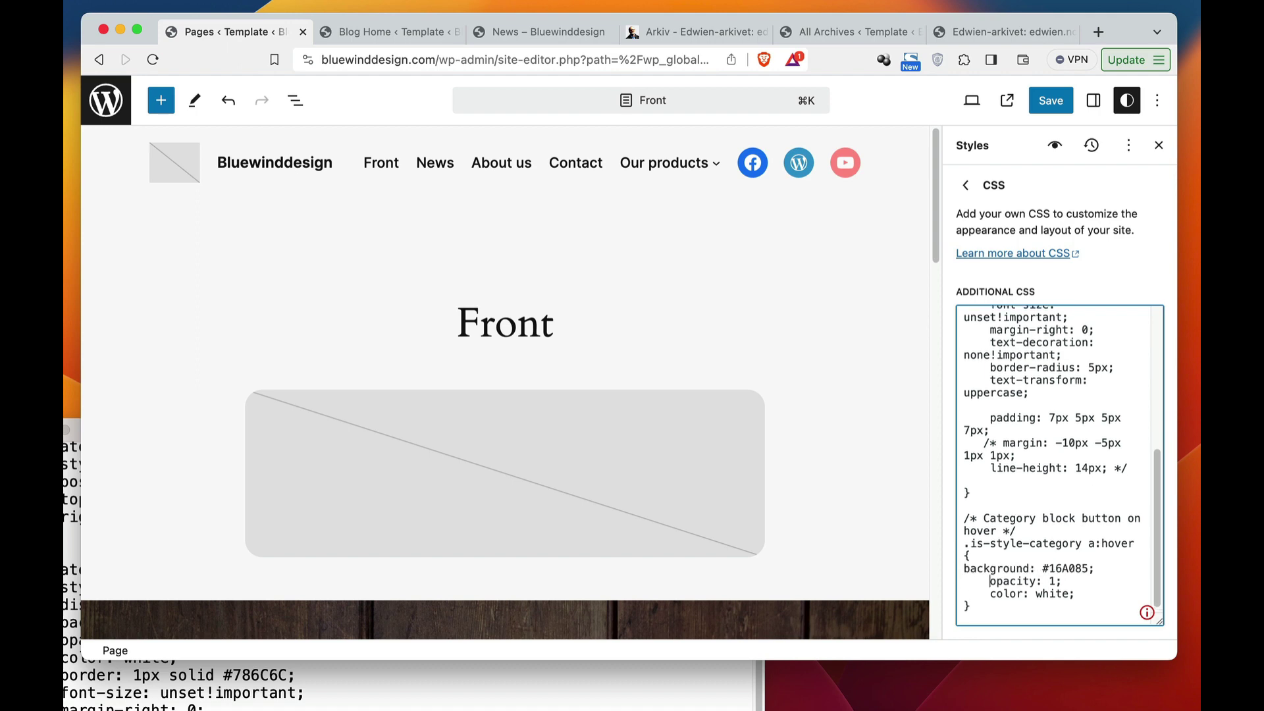
key(BackSpace)
key(BackSpace)
key(BackSpace)
key(BackSpace)
key(BackSpace)
key(BackSpace)
key(BackSpace)
key(BackSpace)
key(BackSpace)
key(Return)
click(1053, 105)
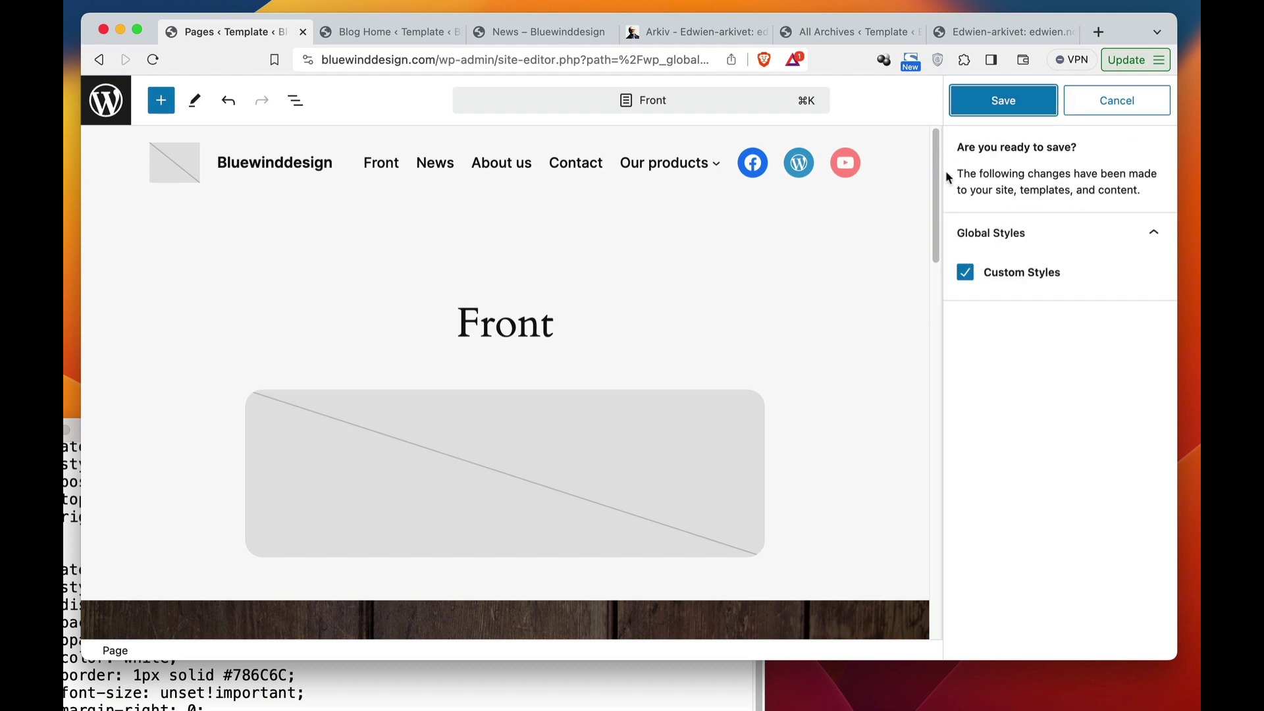
click(1010, 102)
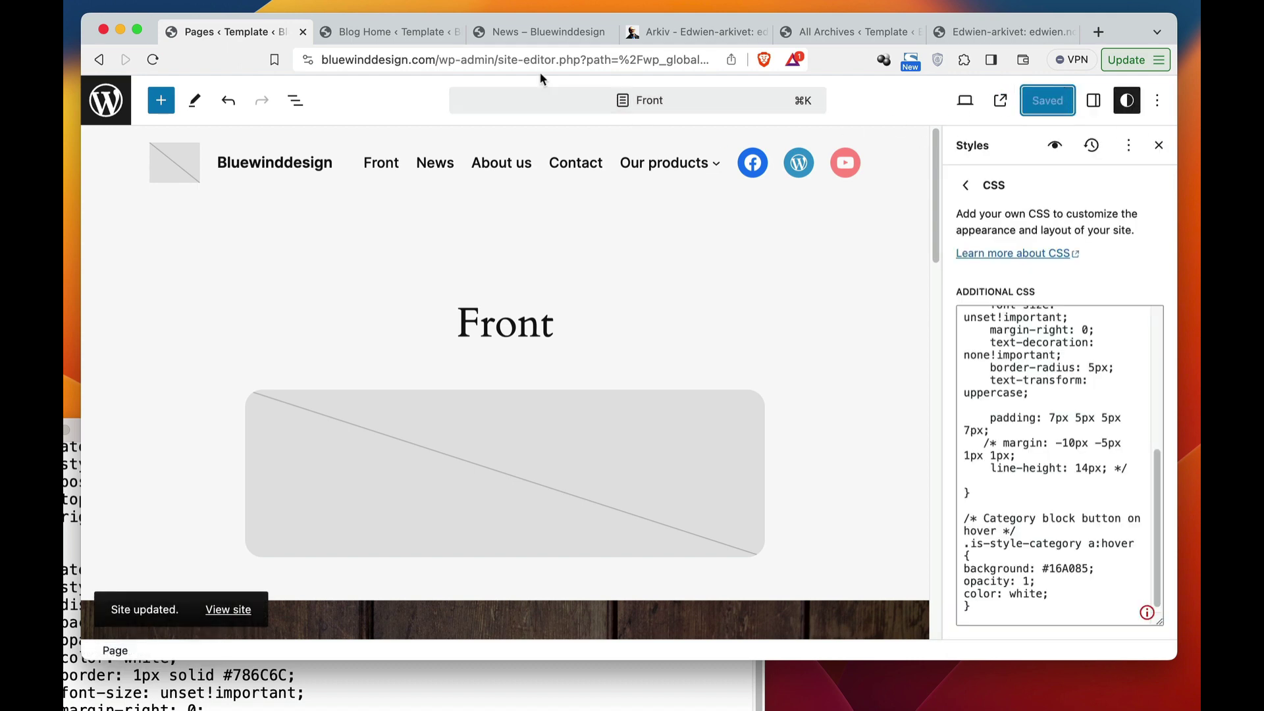
click(524, 31)
Clear the Autoptimize CSS/JS cache and reload the News page.
click(154, 59)
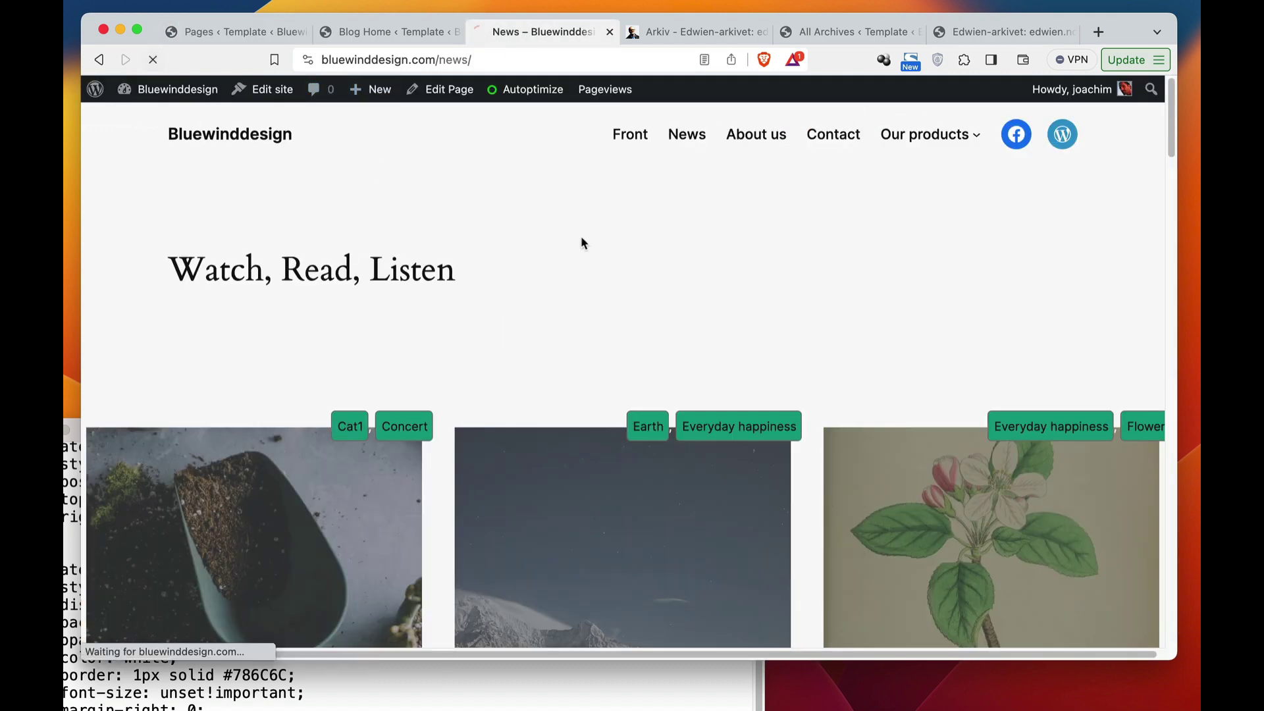
mouse_move(530, 89)
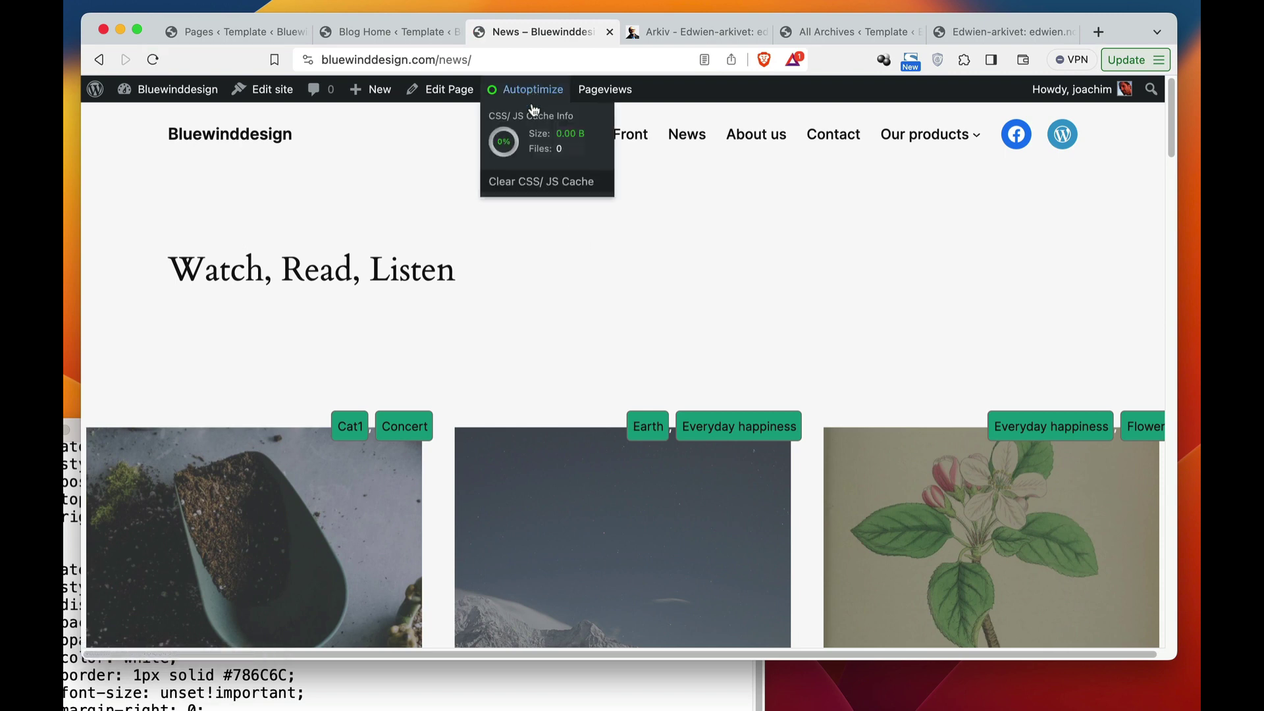
click(527, 181)
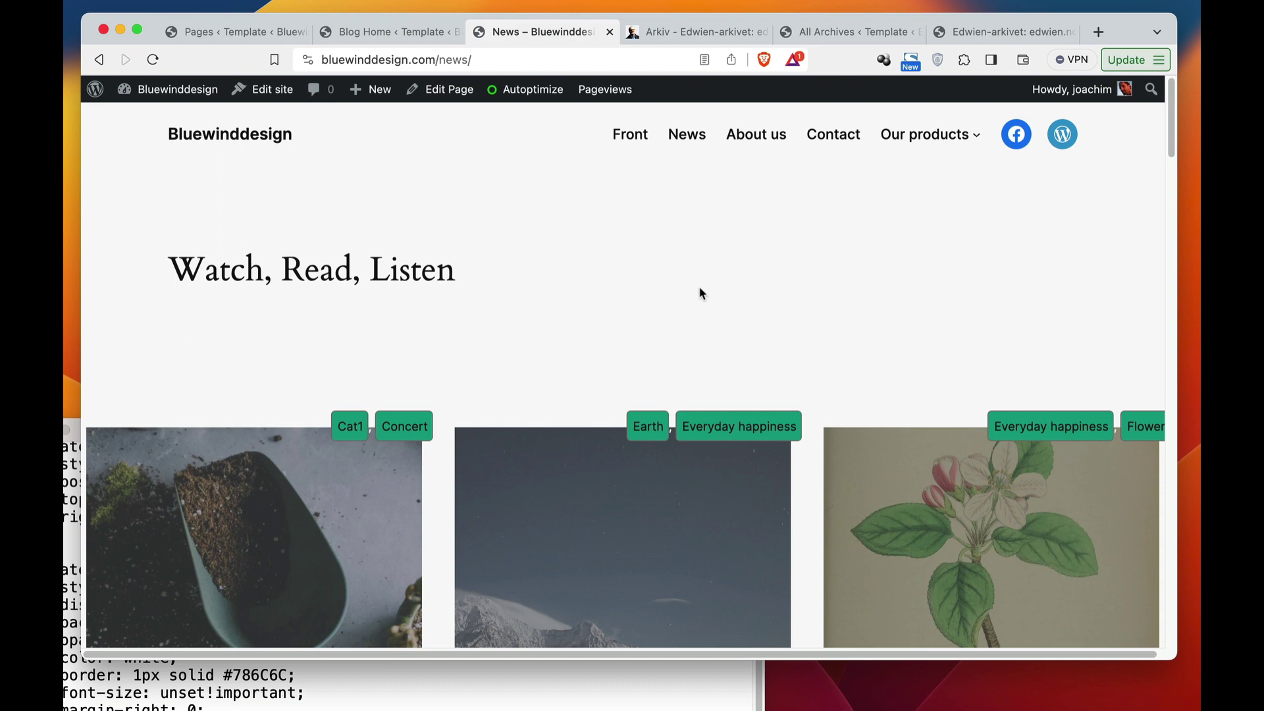
key(super+r)
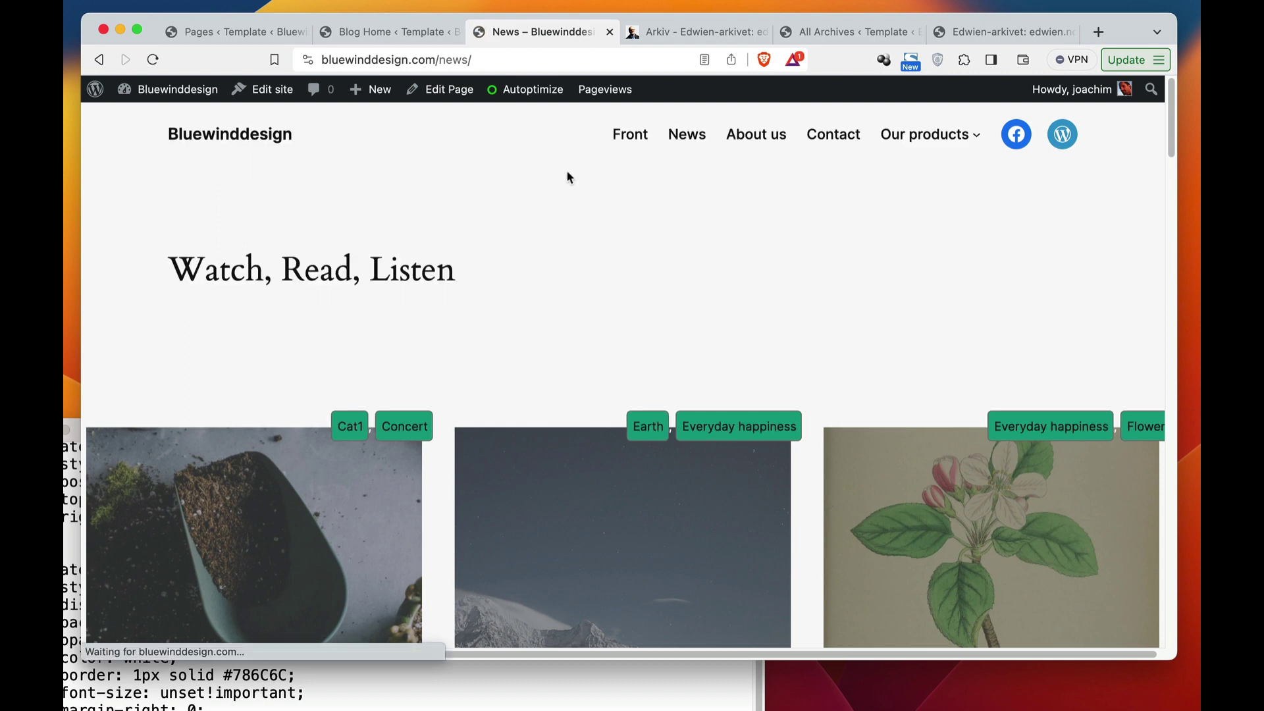
mouse_move(556, 89)
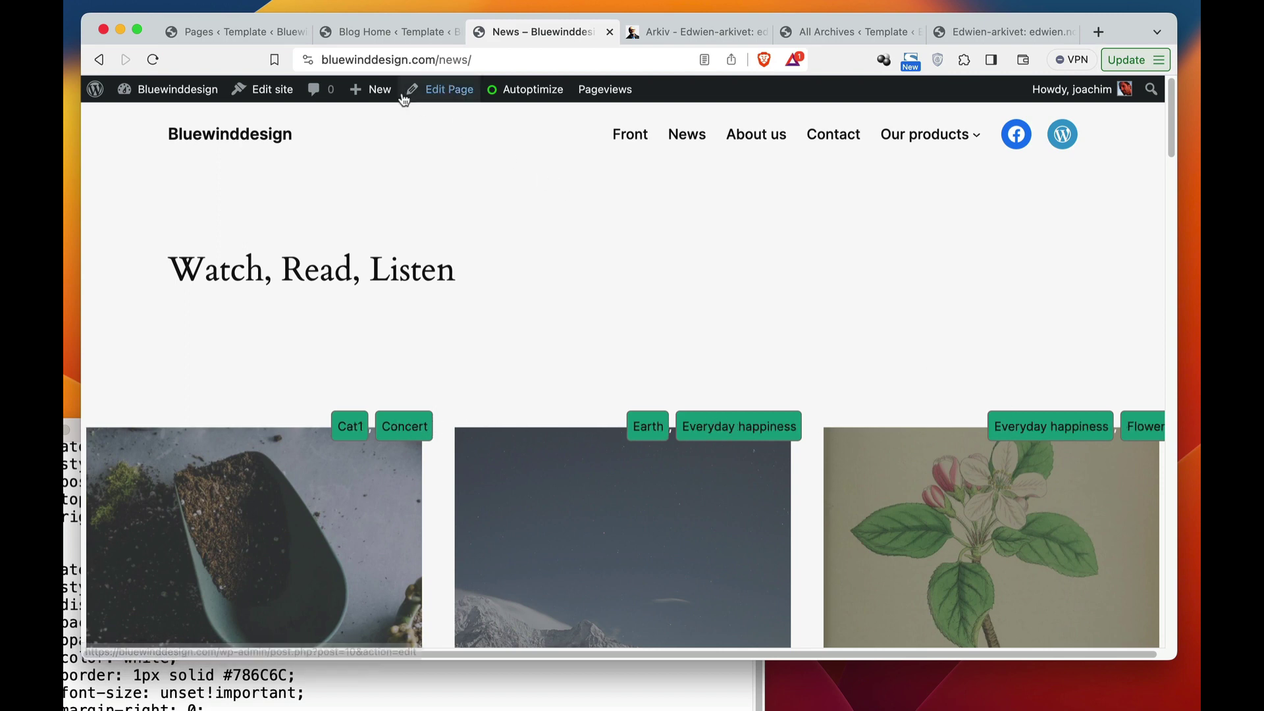
Review the News page covers' green Flower, Concert and Sea buttons, then return to Additional CSS.
click(394, 31)
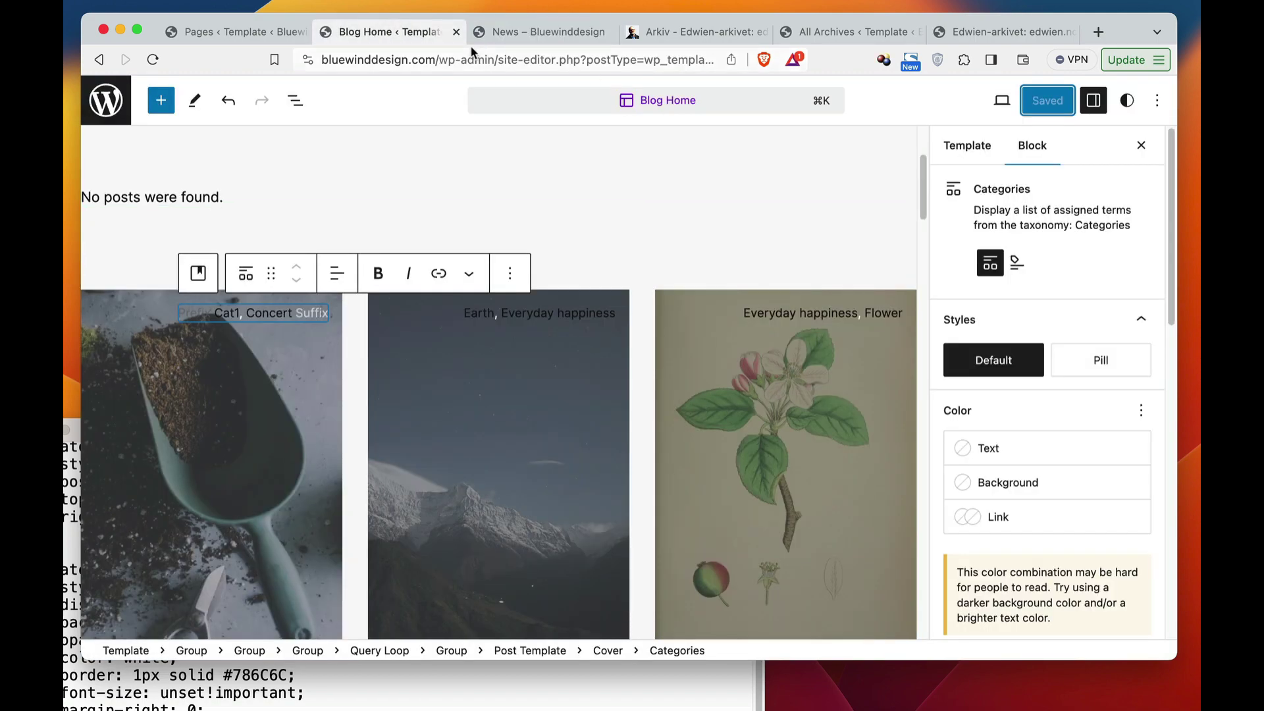
click(520, 32)
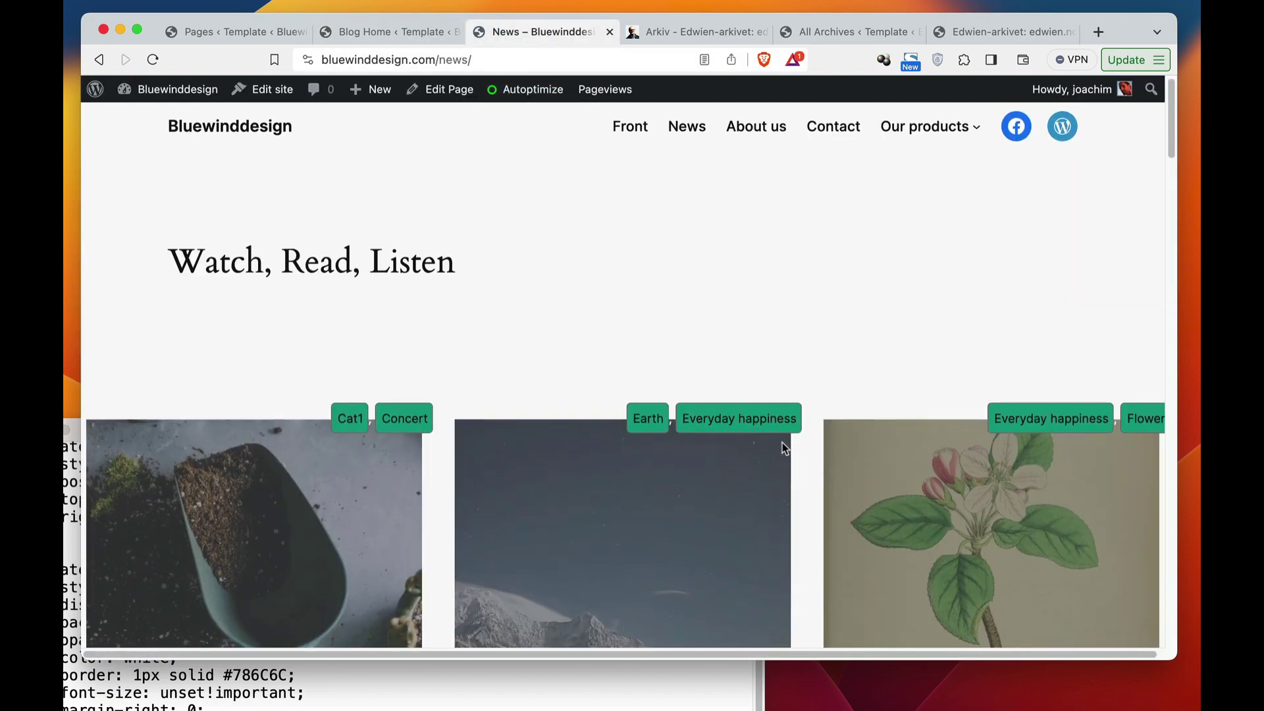
scroll(783, 442, down, 10)
scroll(804, 455, down, 3)
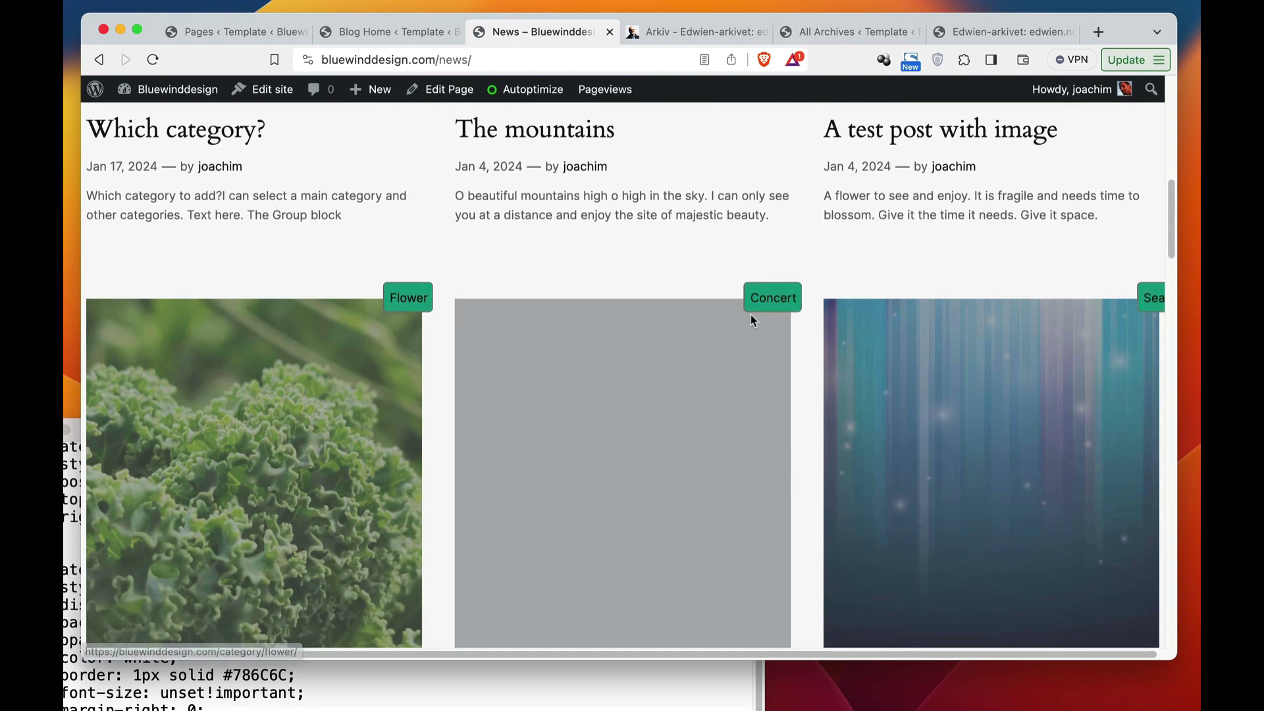
scroll(934, 425, down, 3)
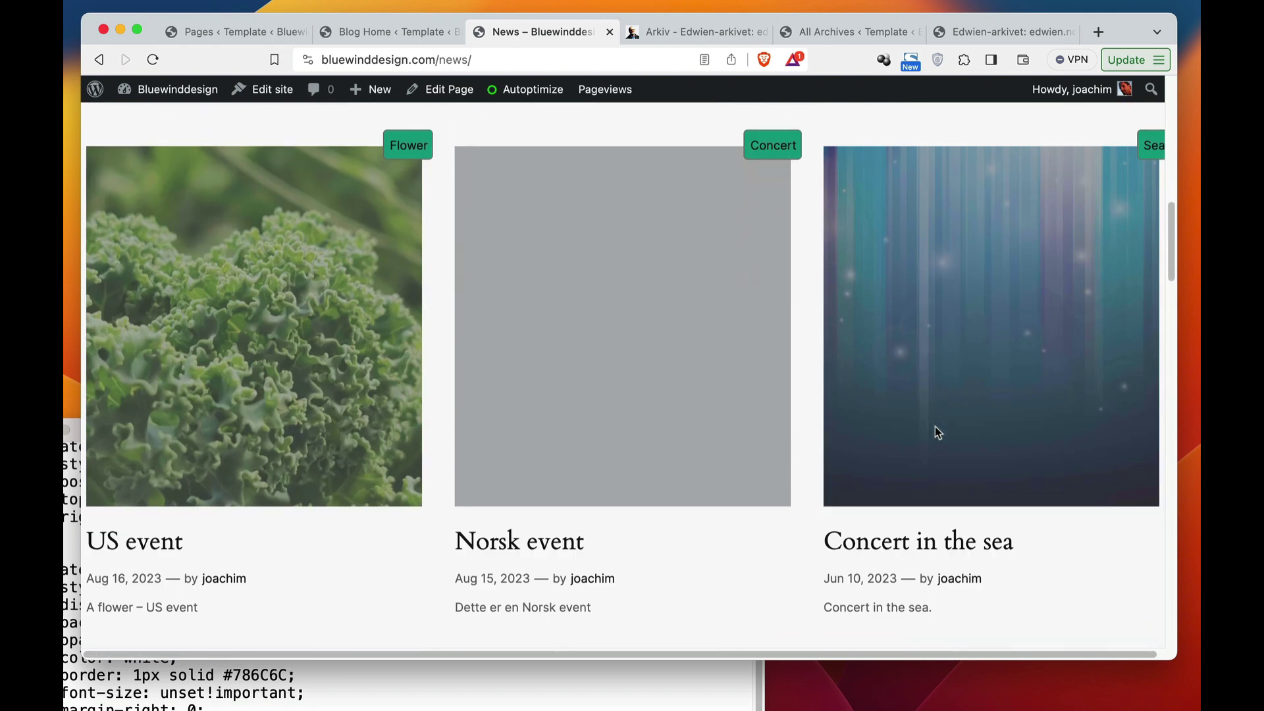
scroll(823, 431, up, 4)
scroll(823, 425, up, 3)
scroll(823, 425, down, 3)
scroll(650, 474, down, 3)
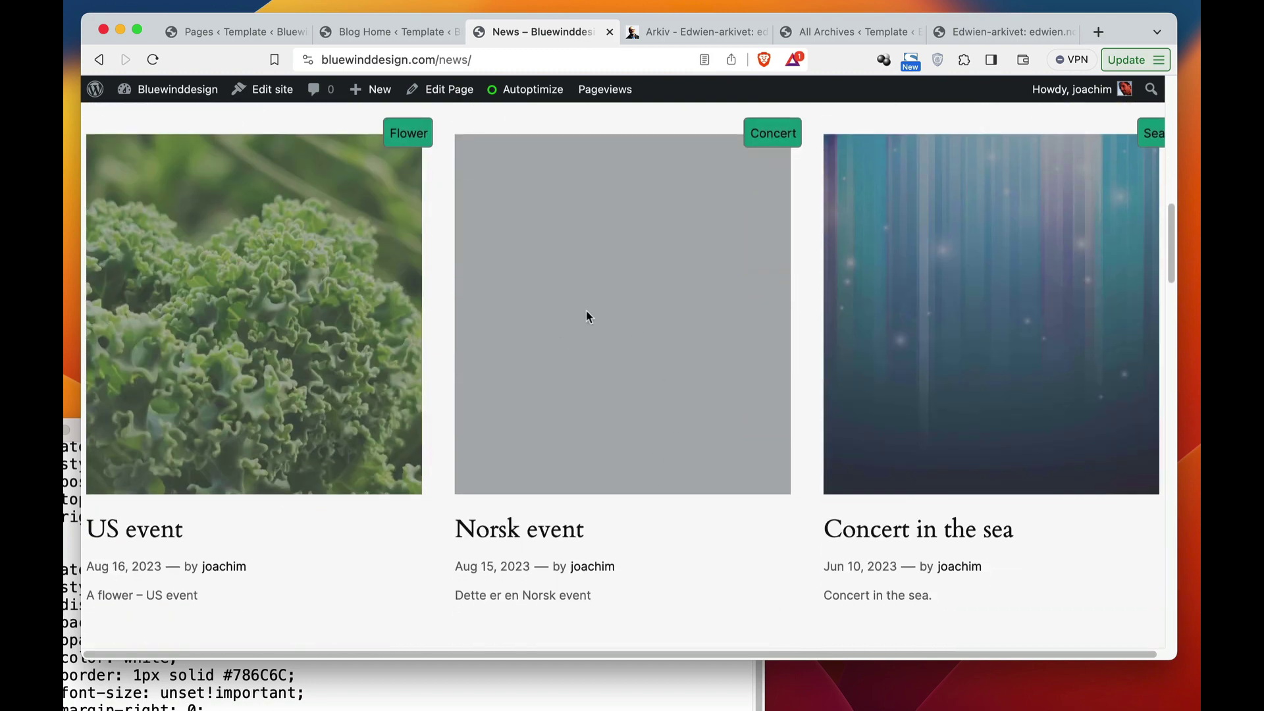
scroll(635, 335, up, 2)
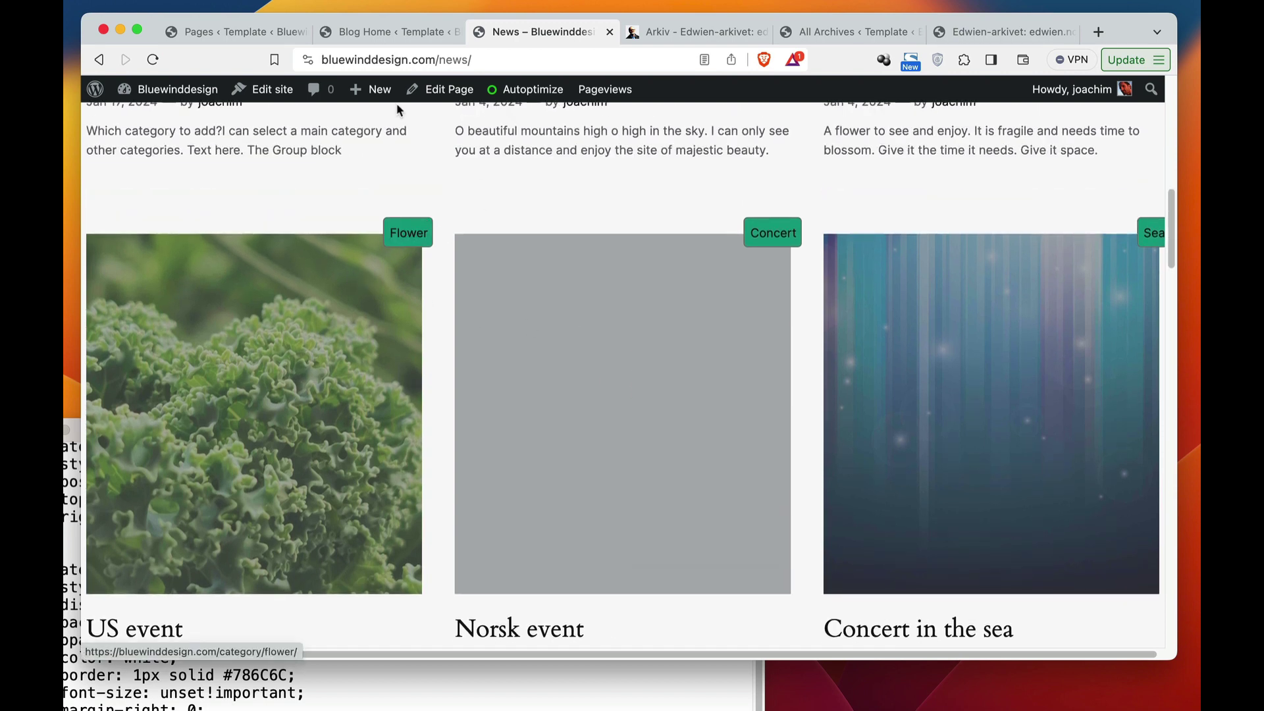
click(232, 32)
scroll(1034, 459, up, 10)
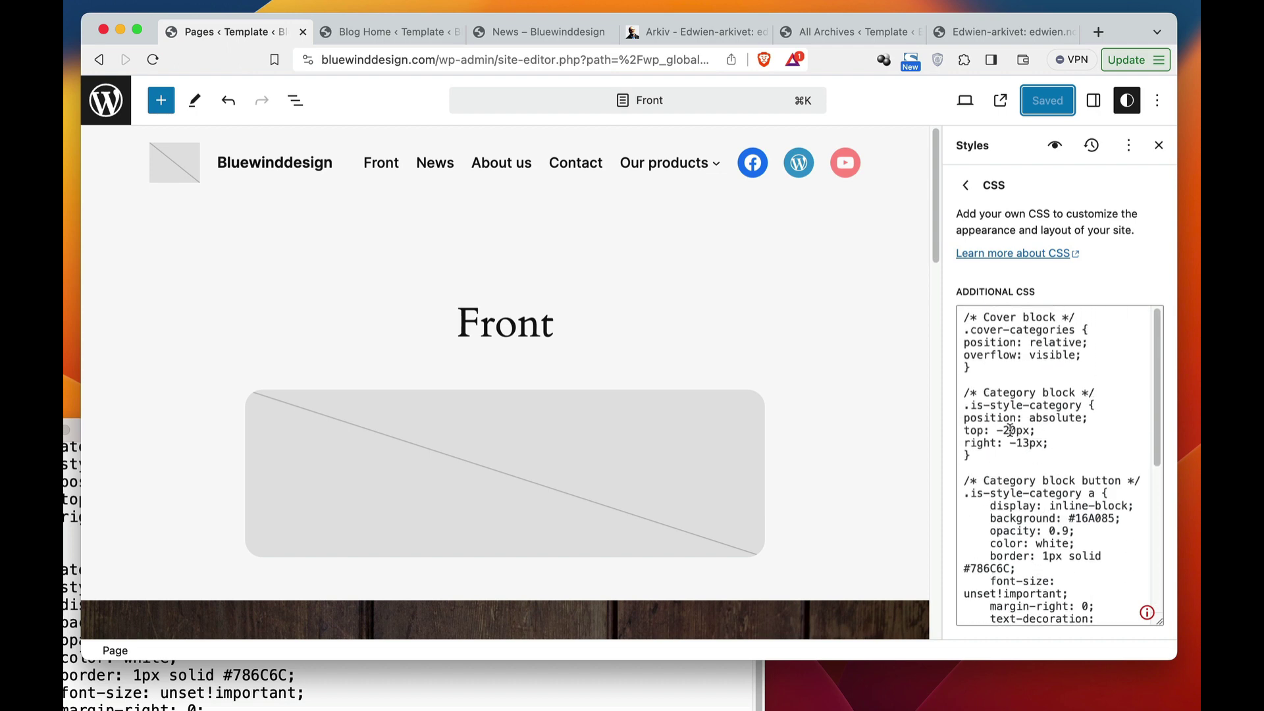
Change the .is-style-category top offset from -20px to -10px and save.
click(1011, 431)
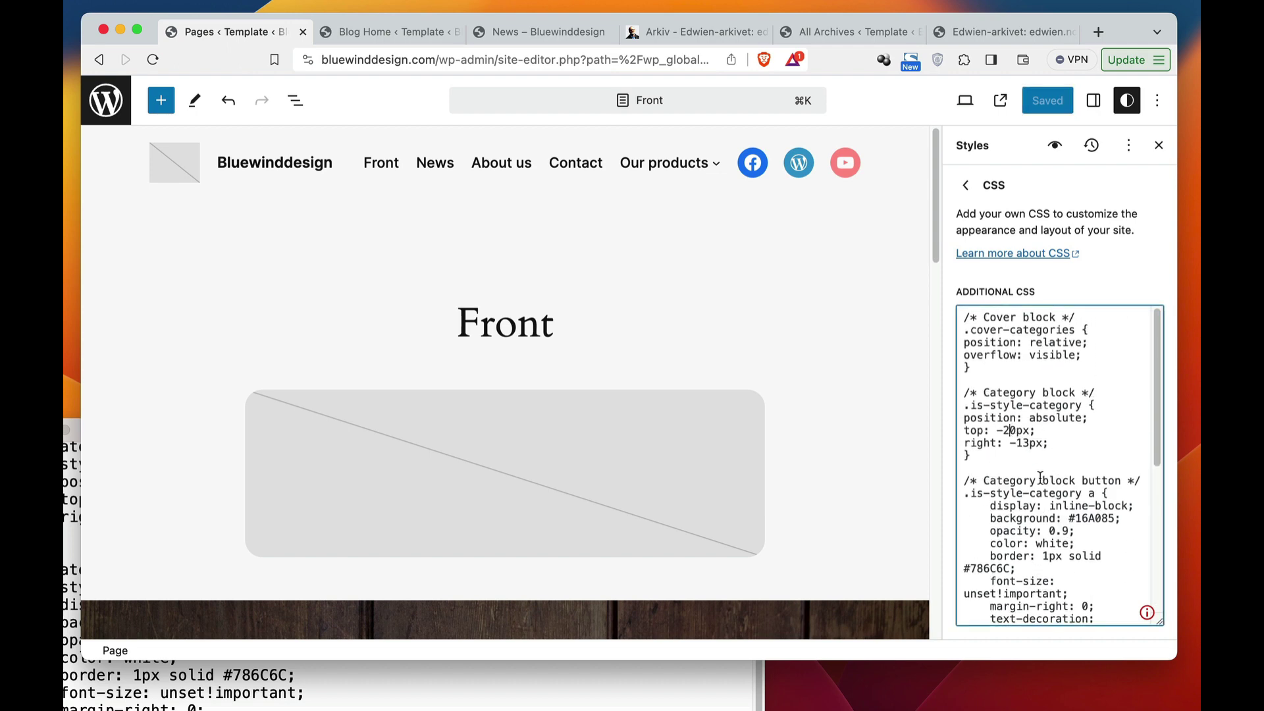
key(BackSpace)
text(1)
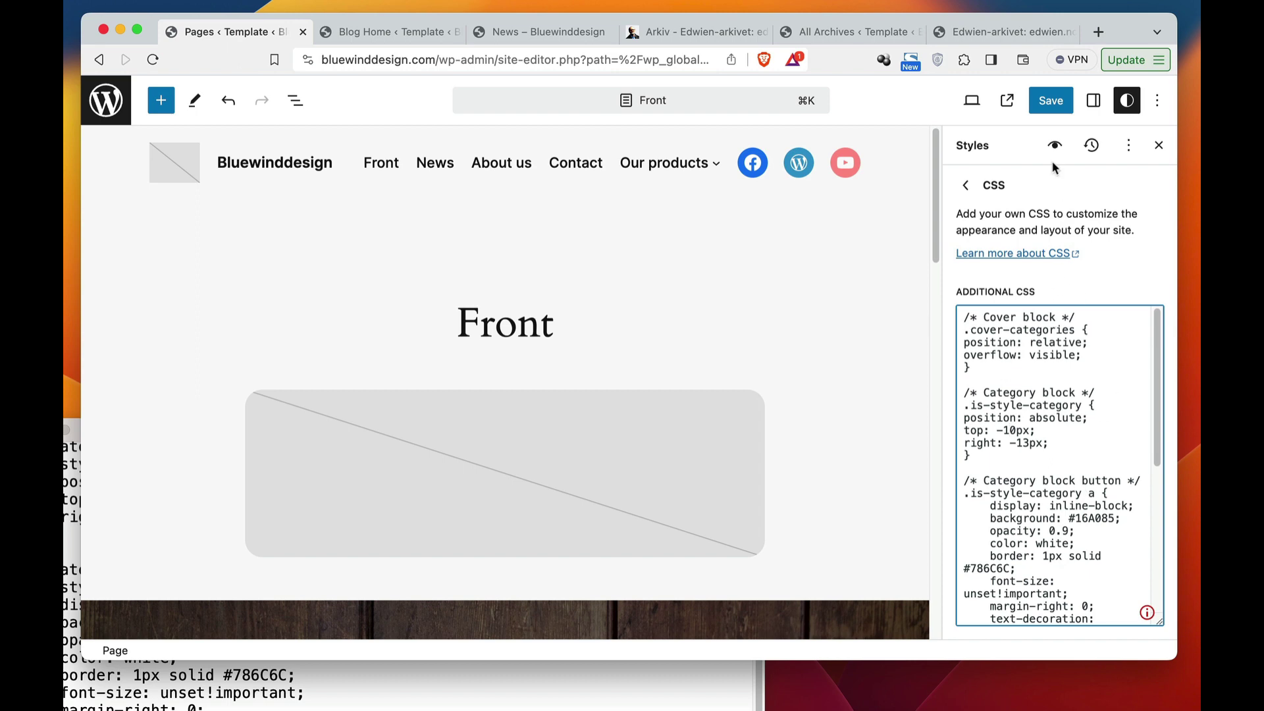
click(1049, 102)
click(1025, 102)
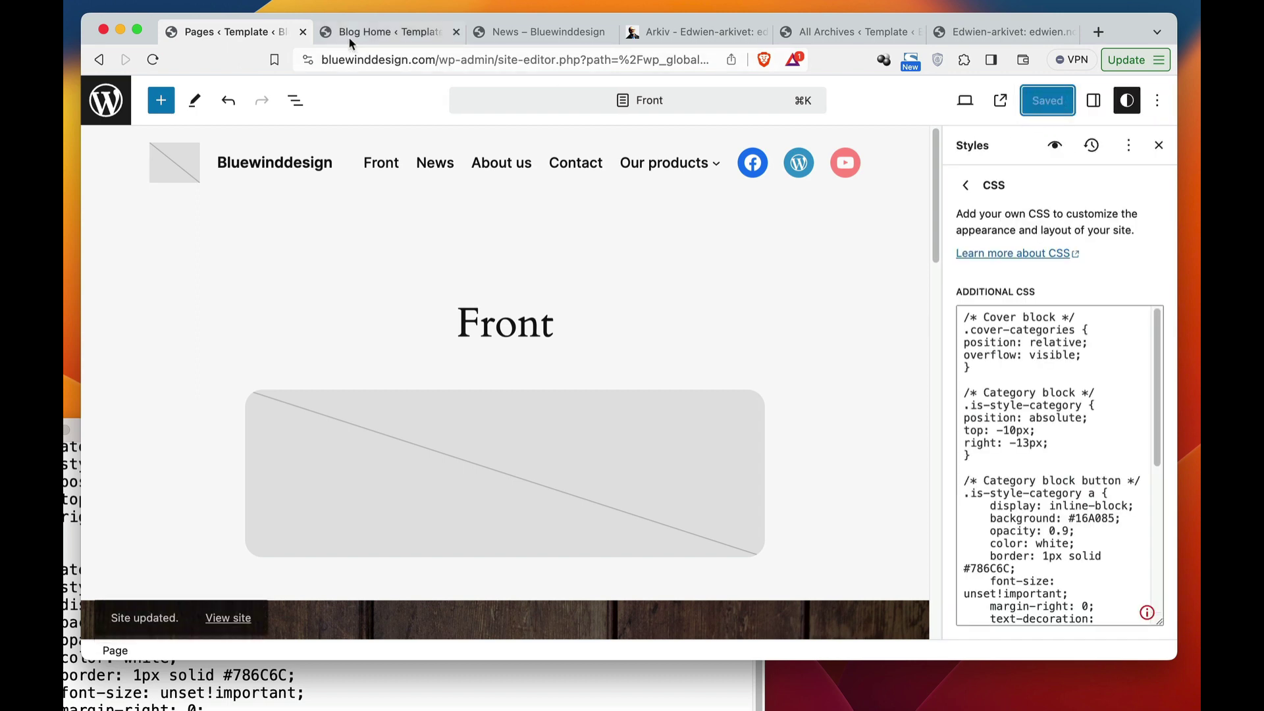
Reload the News page to check the lowered category buttons.
click(539, 31)
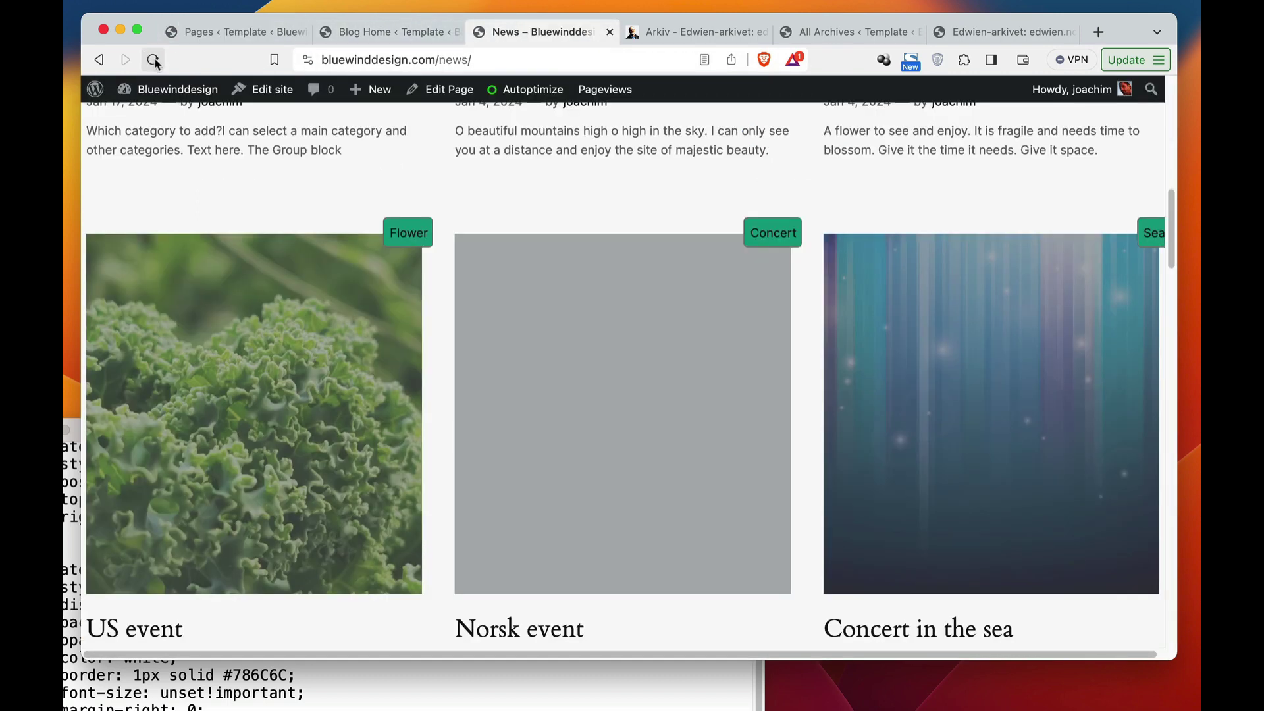
click(150, 60)
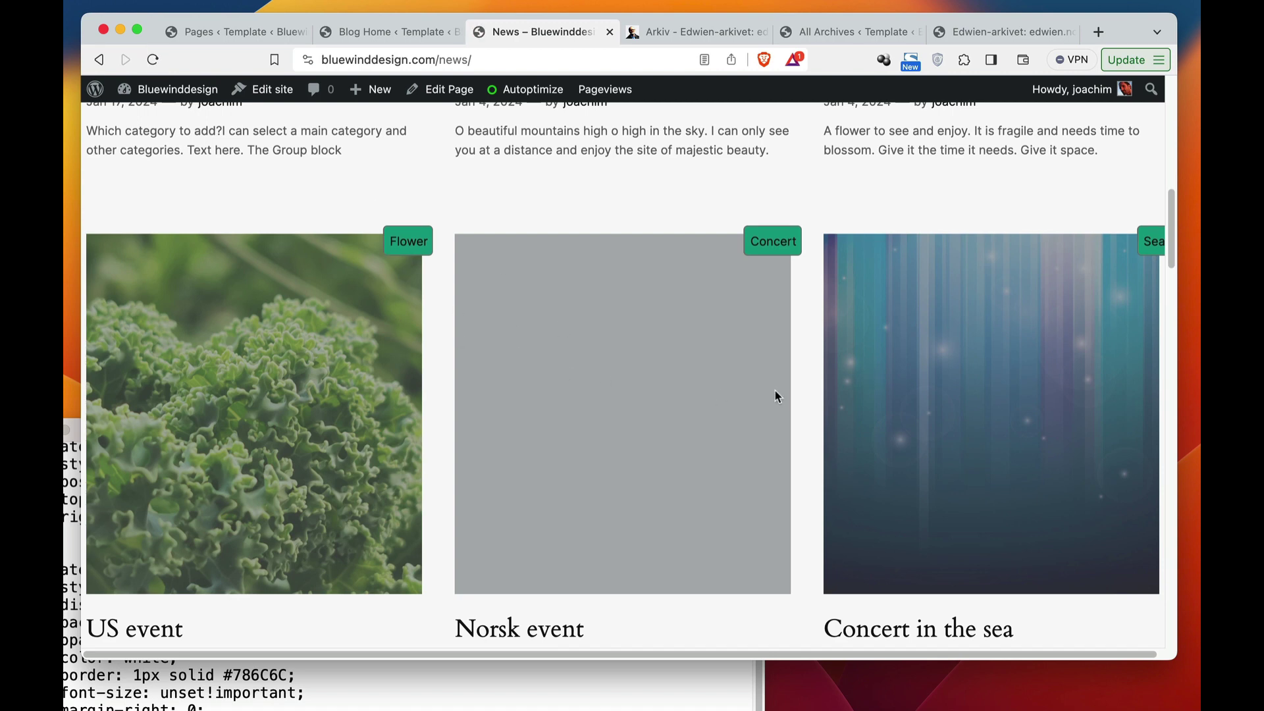
scroll(417, 219, up, 3)
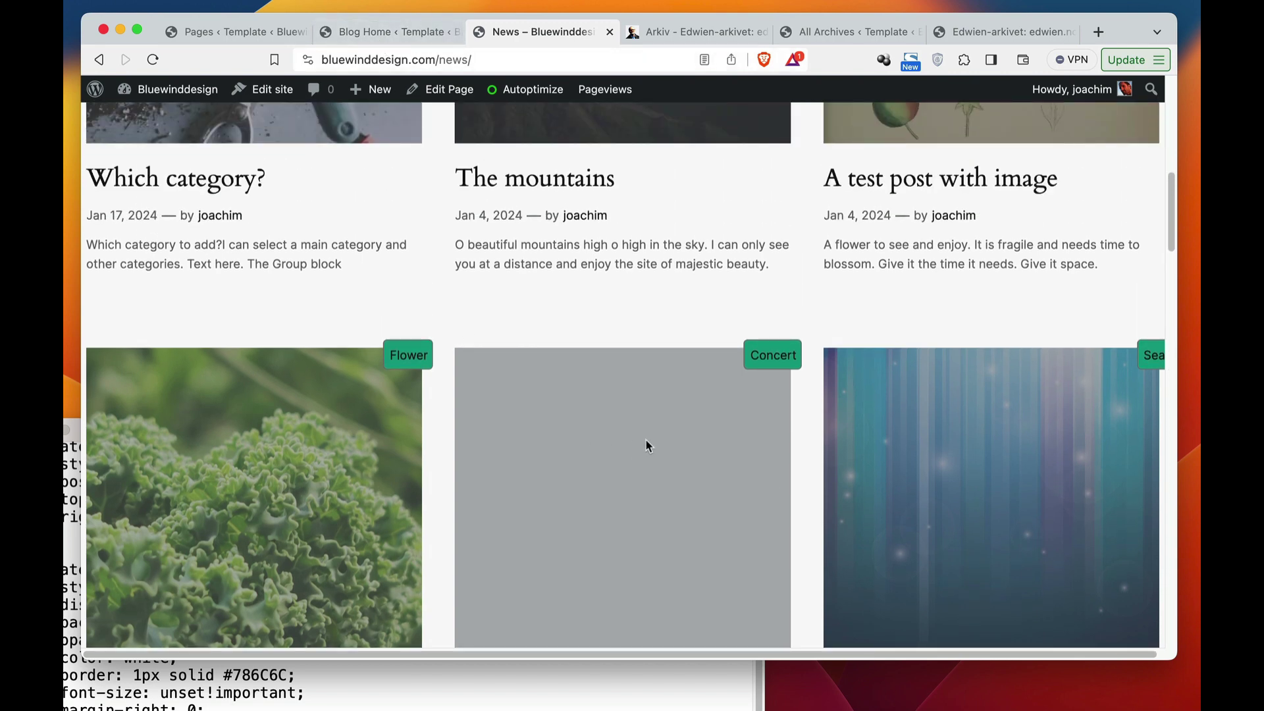
Set the Blog Home Cover block's overlay opacity from 50 to 0 and save the template.
click(381, 35)
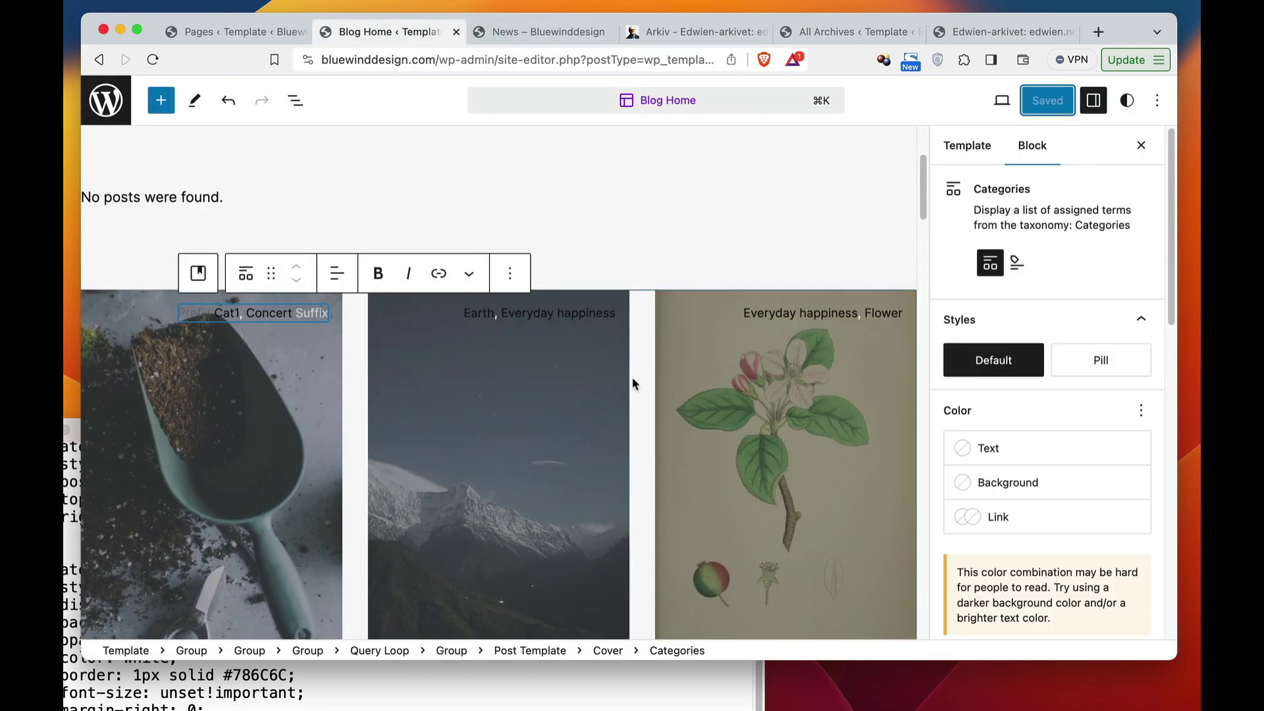
click(741, 396)
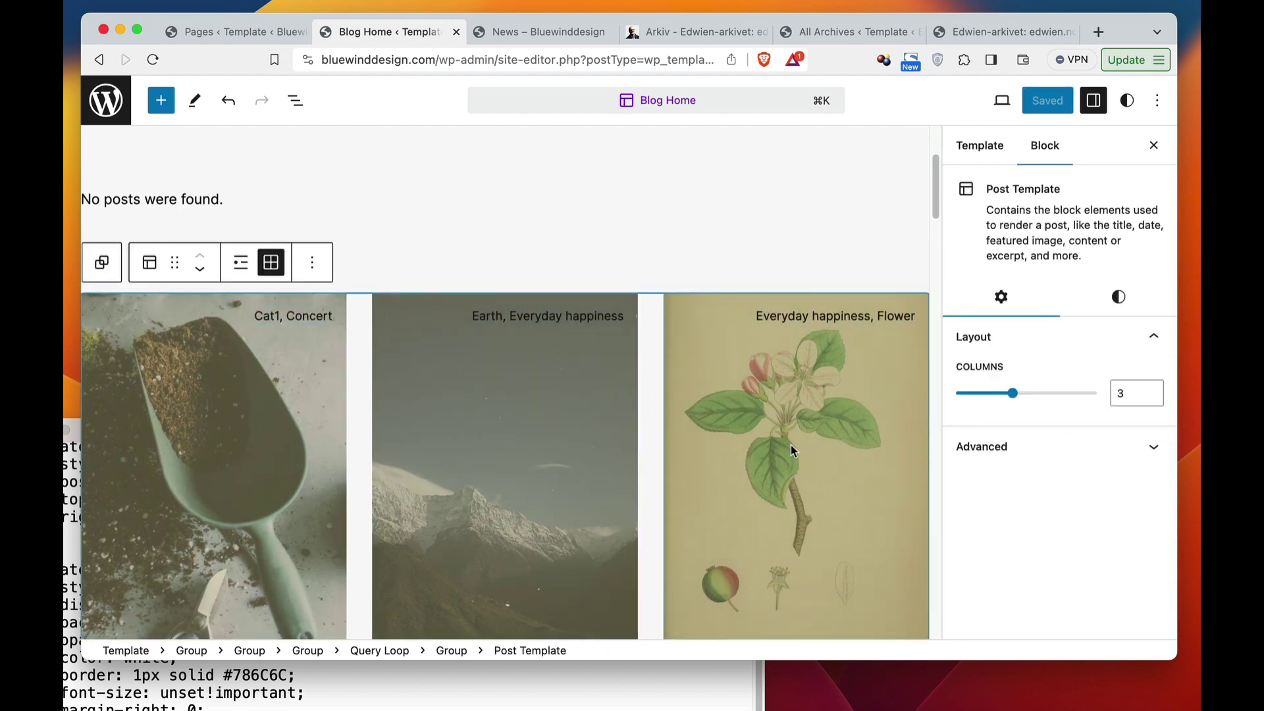
click(791, 445)
click(1106, 267)
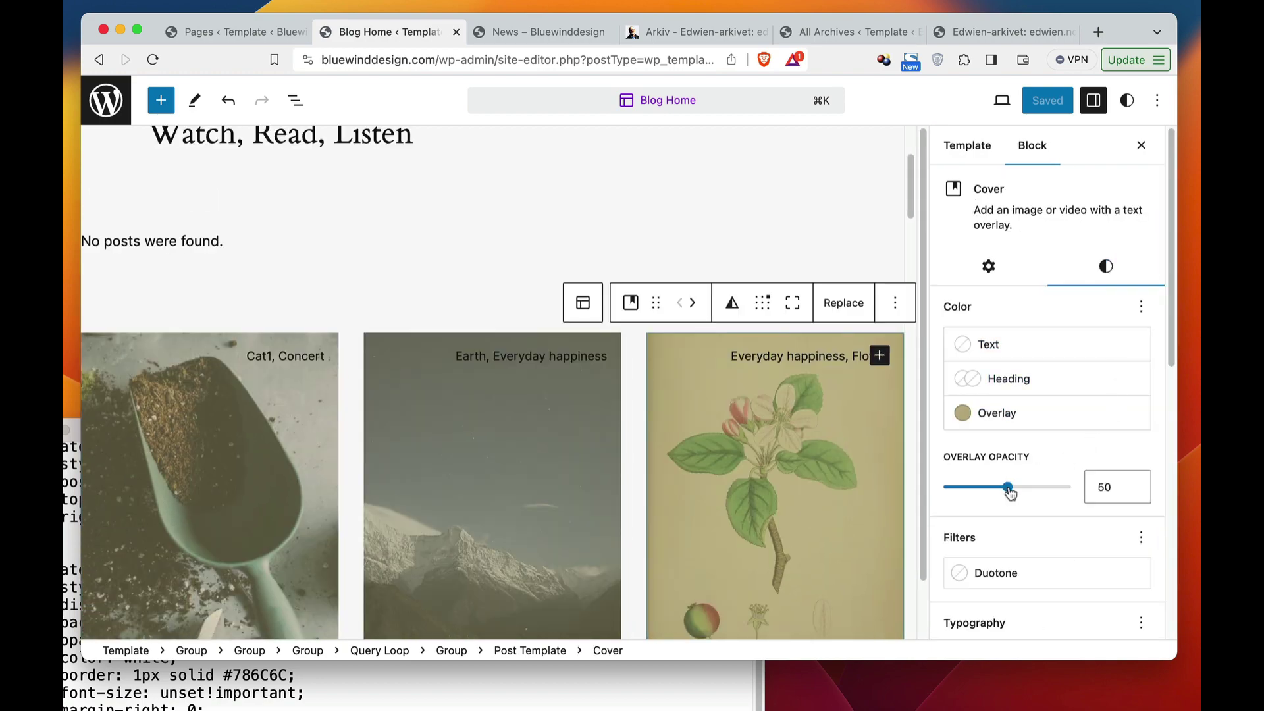
drag(1009, 490, 942, 487)
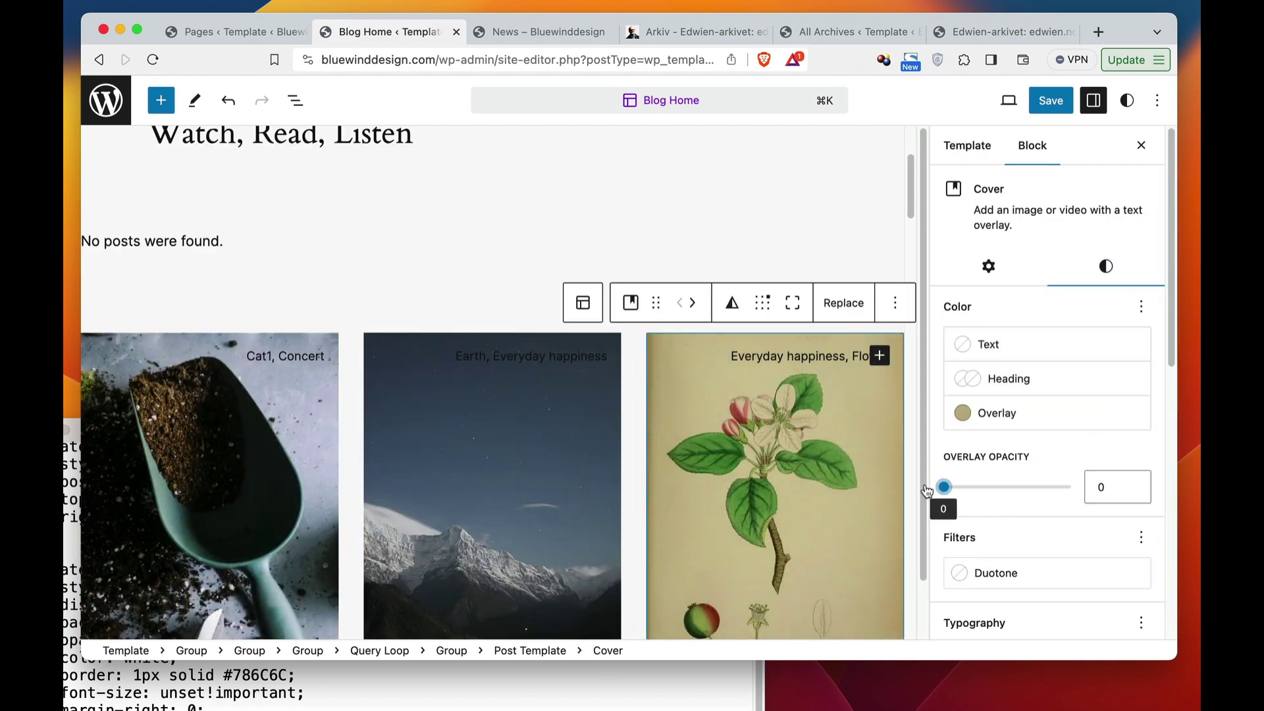
click(1050, 100)
click(1007, 100)
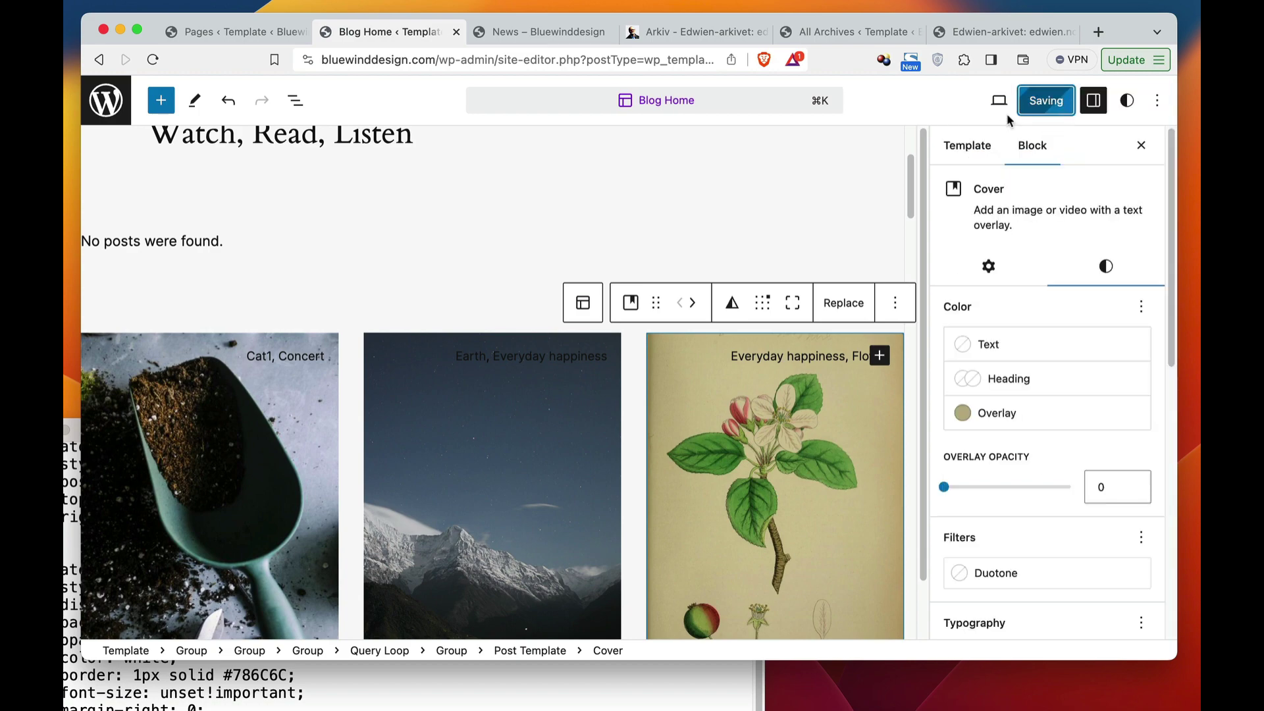
Reload the News page to check the unfaded cover images, then return to the editor.
click(535, 33)
click(153, 59)
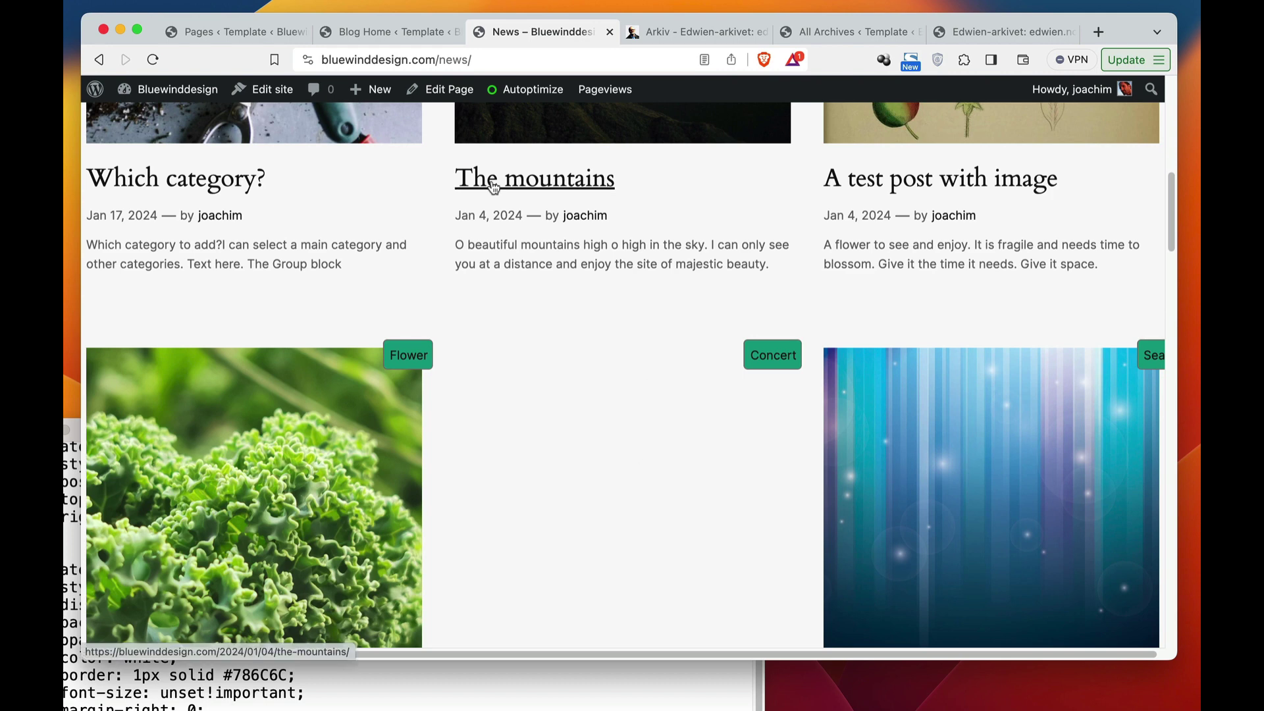
click(381, 32)
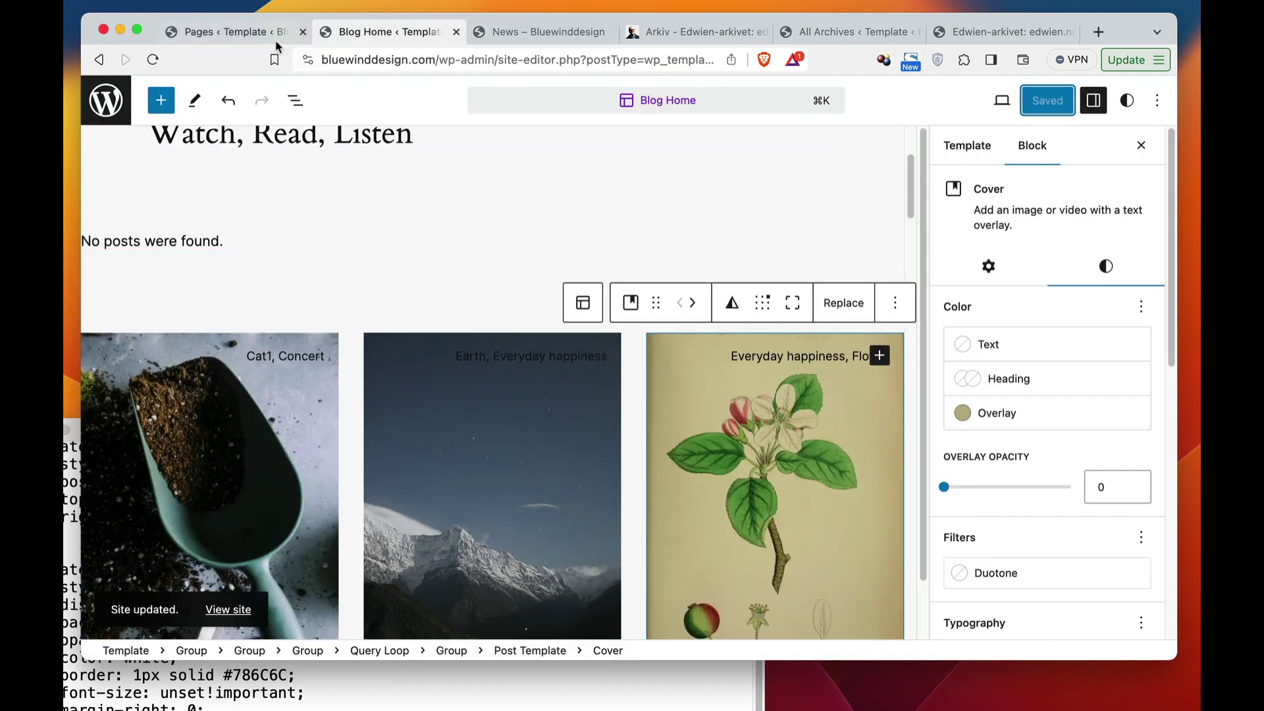
click(253, 33)
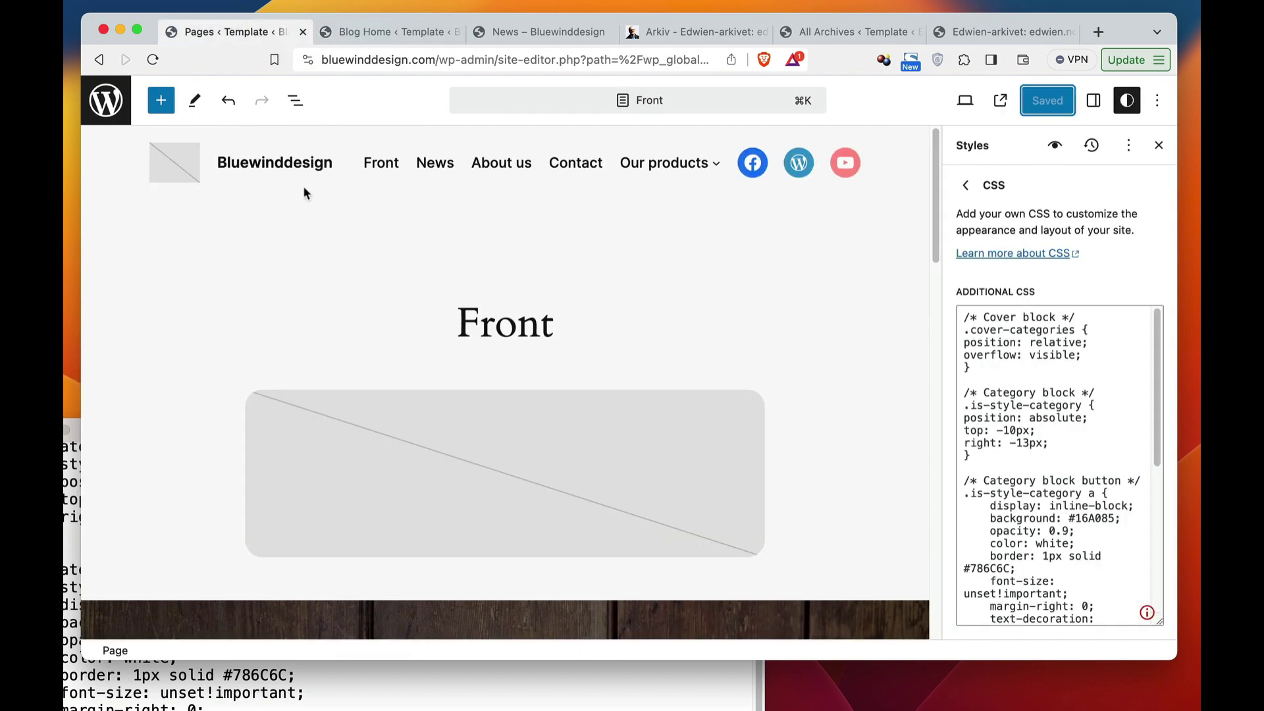
Select the Green-mountains image's File URL in the Media Library to copy it.
click(105, 100)
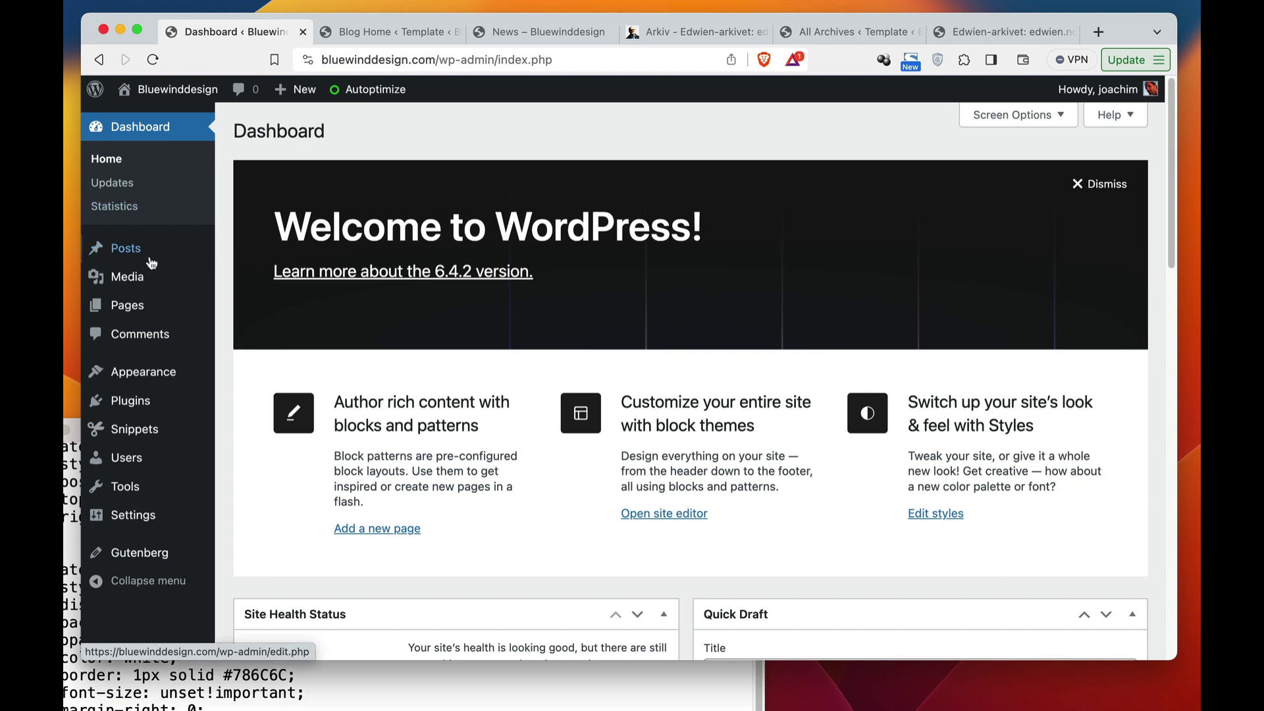
mouse_move(155, 283)
click(249, 279)
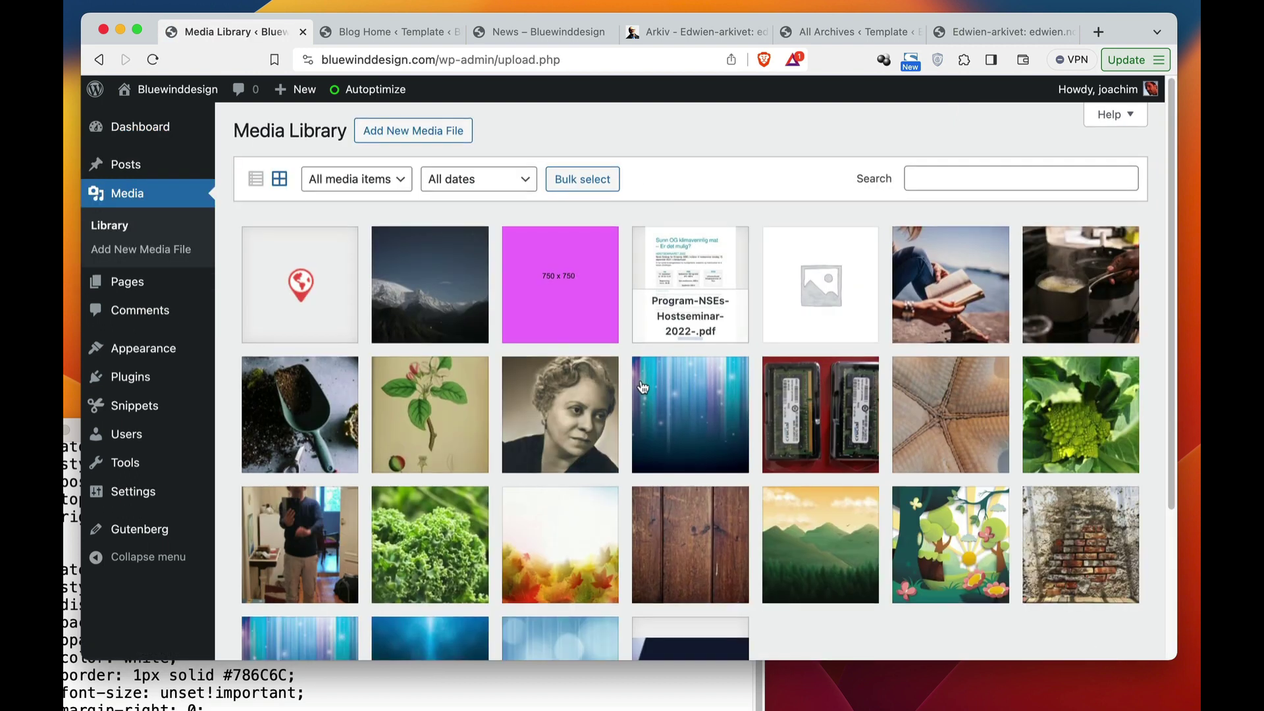
scroll(632, 381, down, 4)
scroll(635, 387, down, 2)
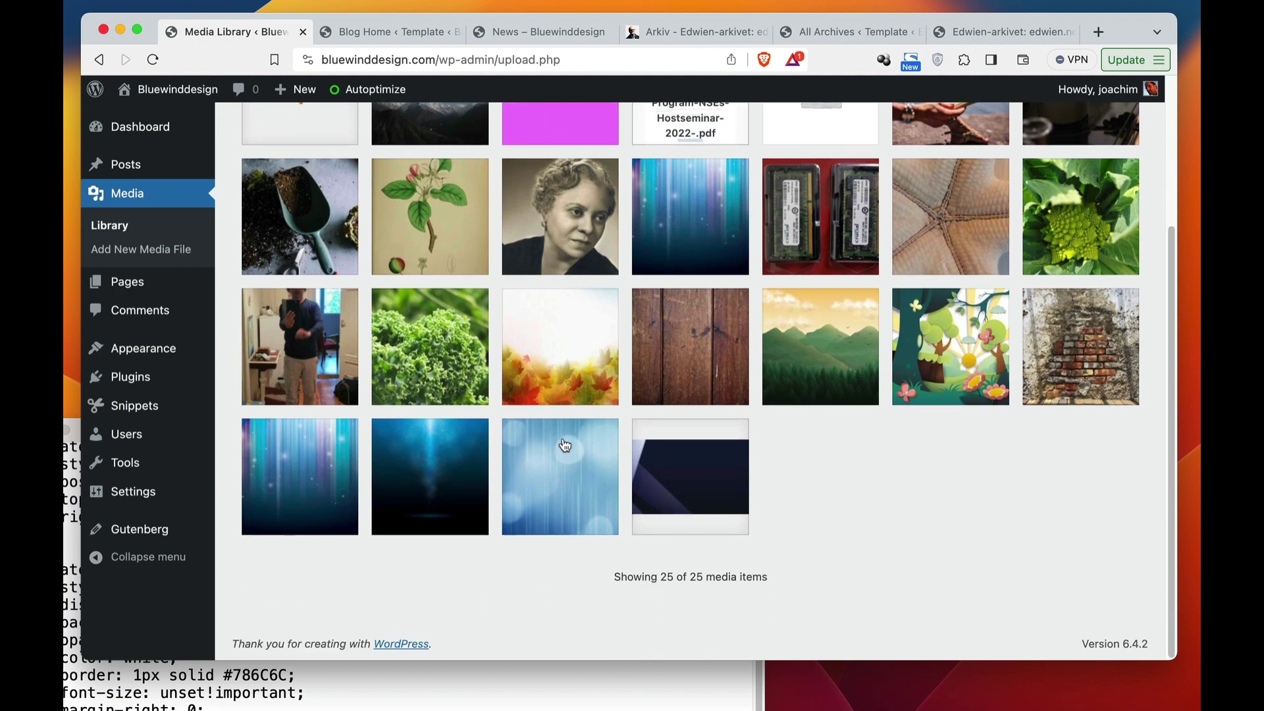
click(804, 357)
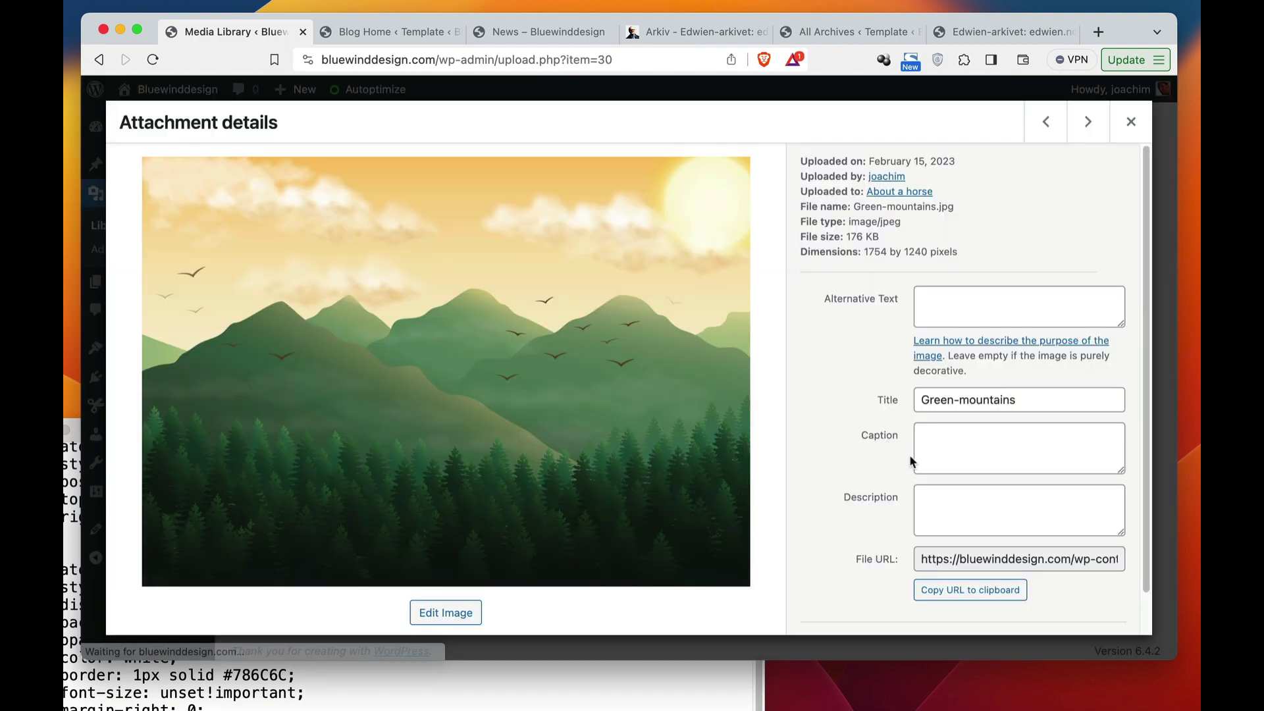
click(987, 556)
triple_click(987, 556)
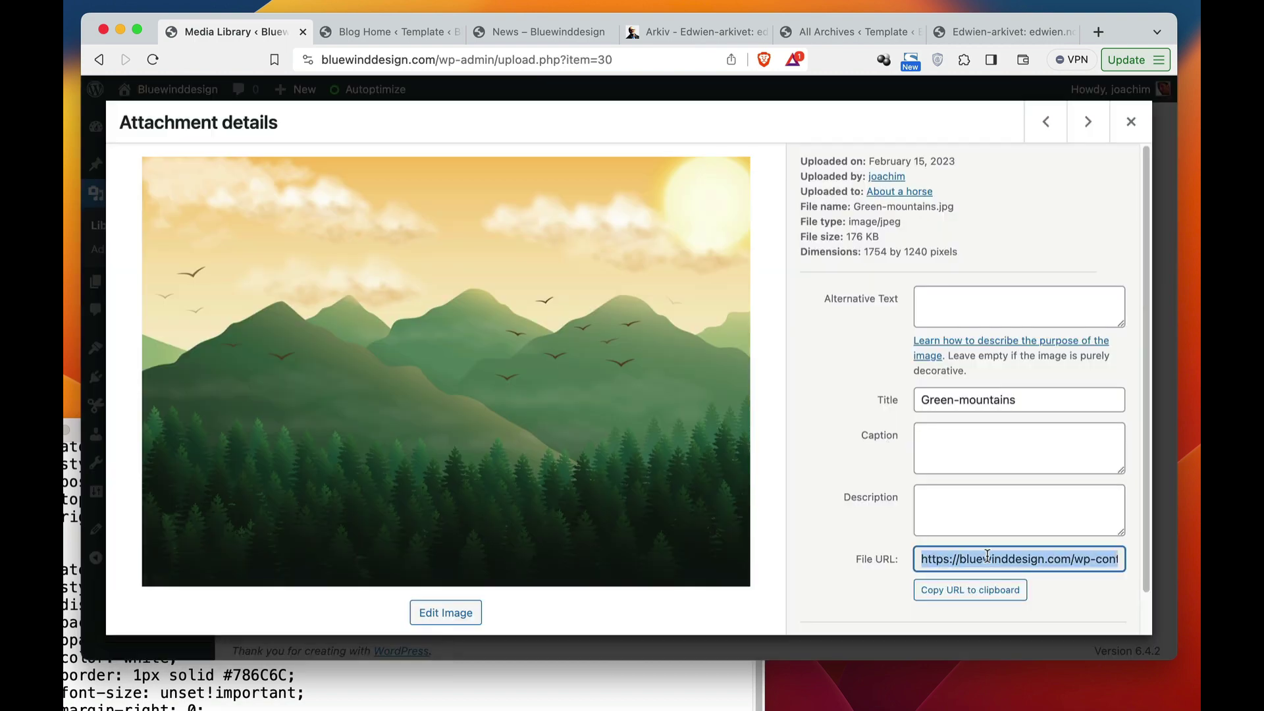
Close the image details and go back to the site editor through Appearance.
click(1130, 122)
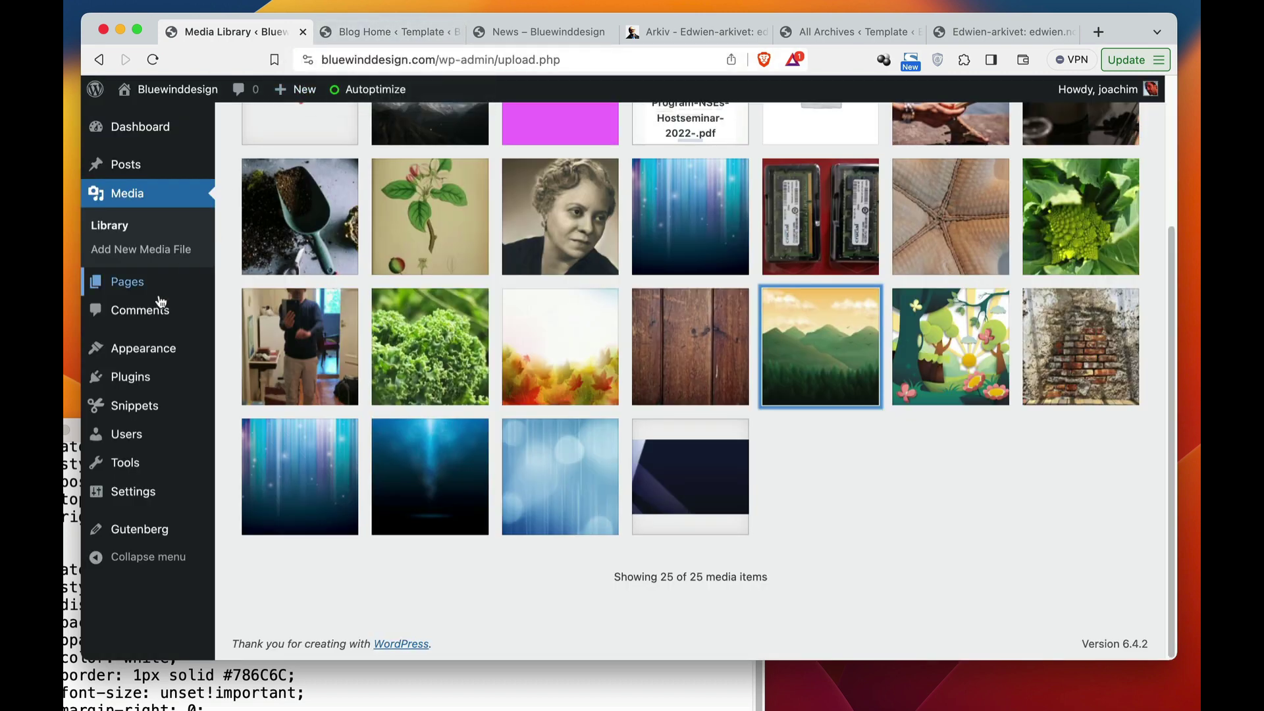
mouse_move(148, 347)
click(254, 353)
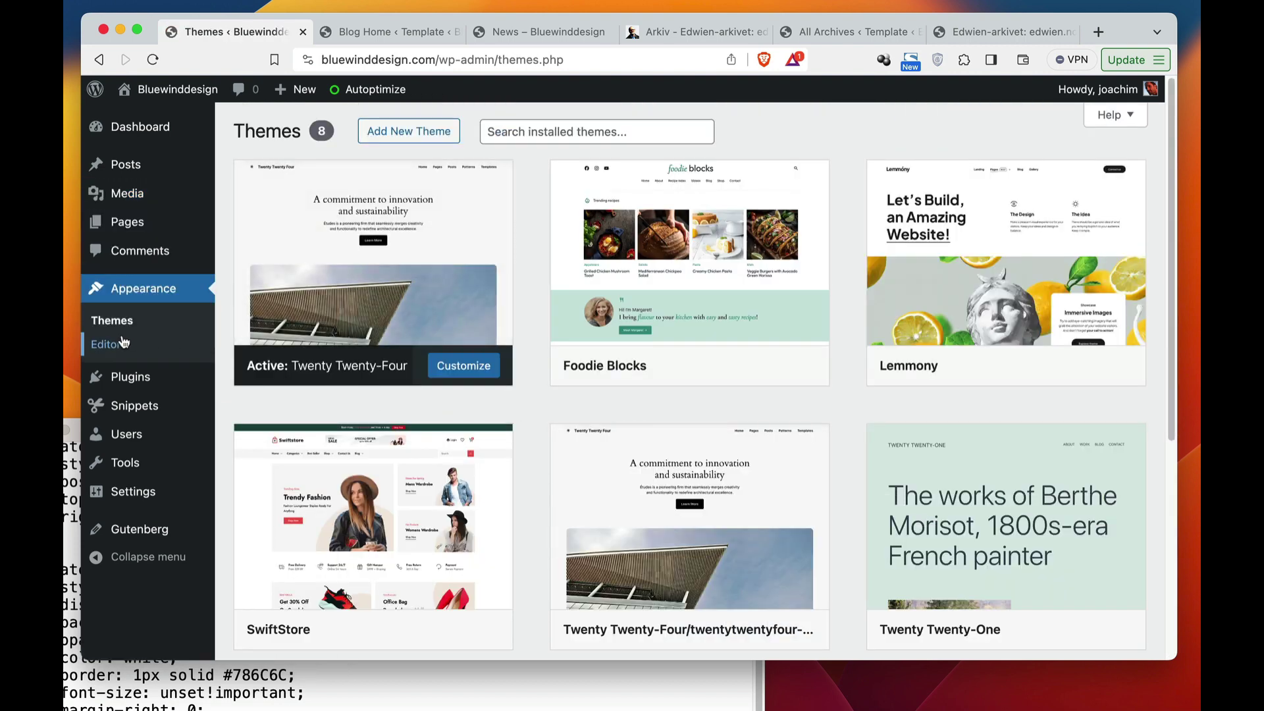
click(125, 347)
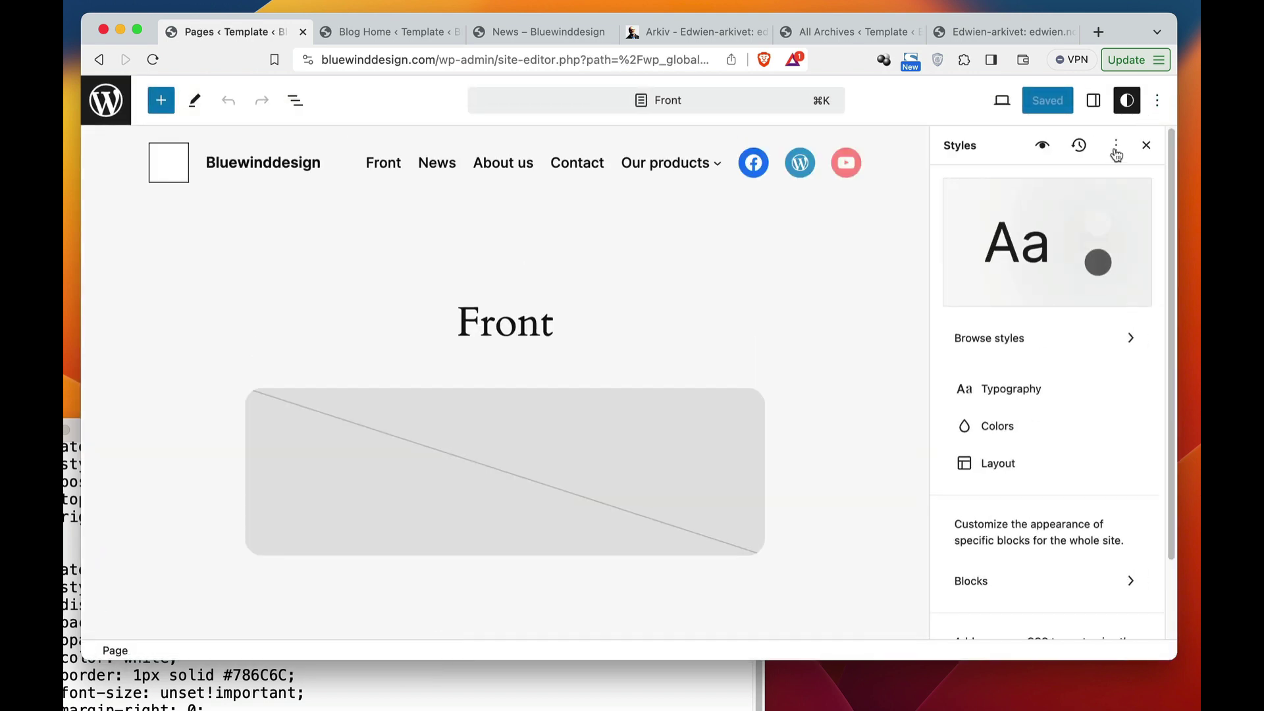
Paste the Green-mountains image URL on a new line after 'overflow: visible;' in .cover-categories.
click(1116, 146)
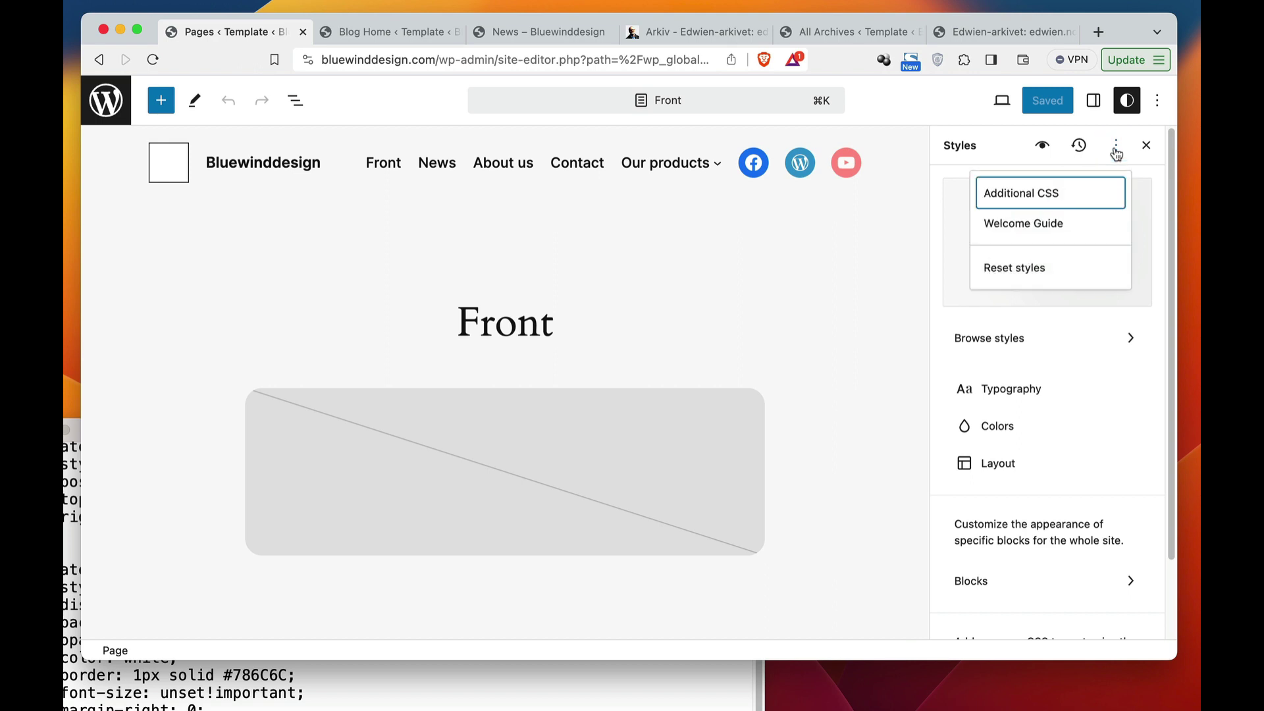
click(1036, 195)
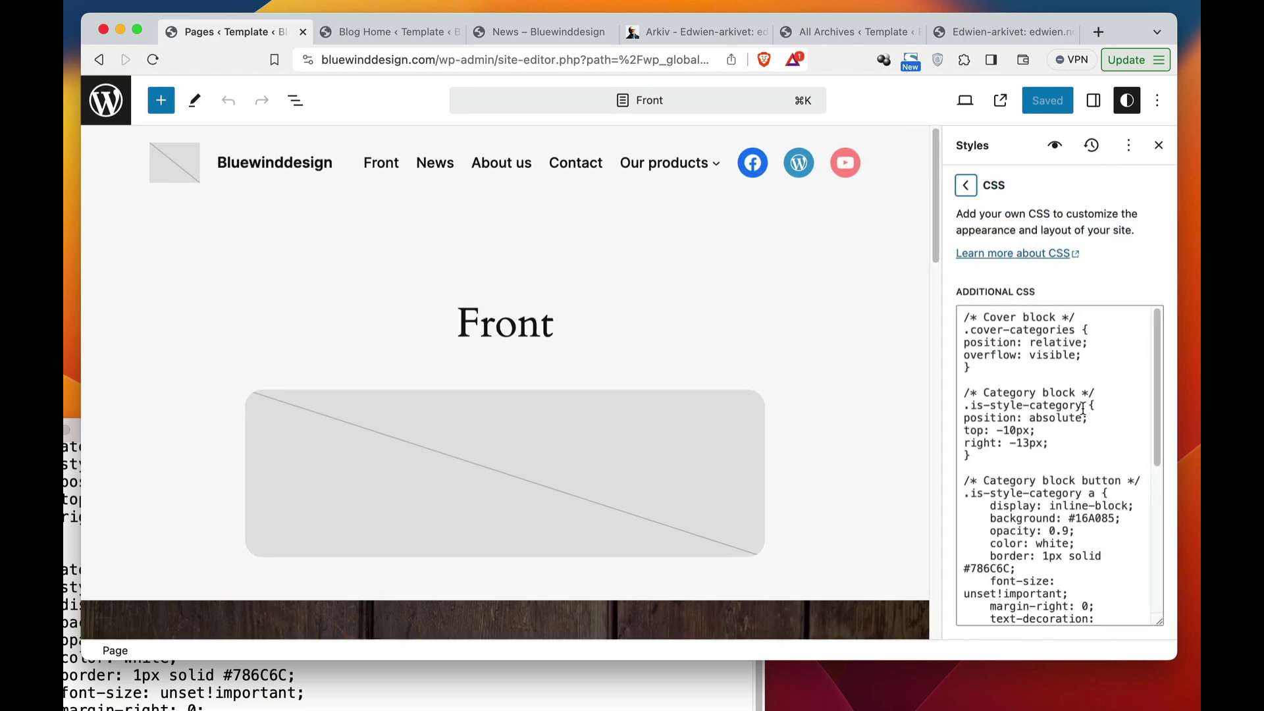
click(1086, 364)
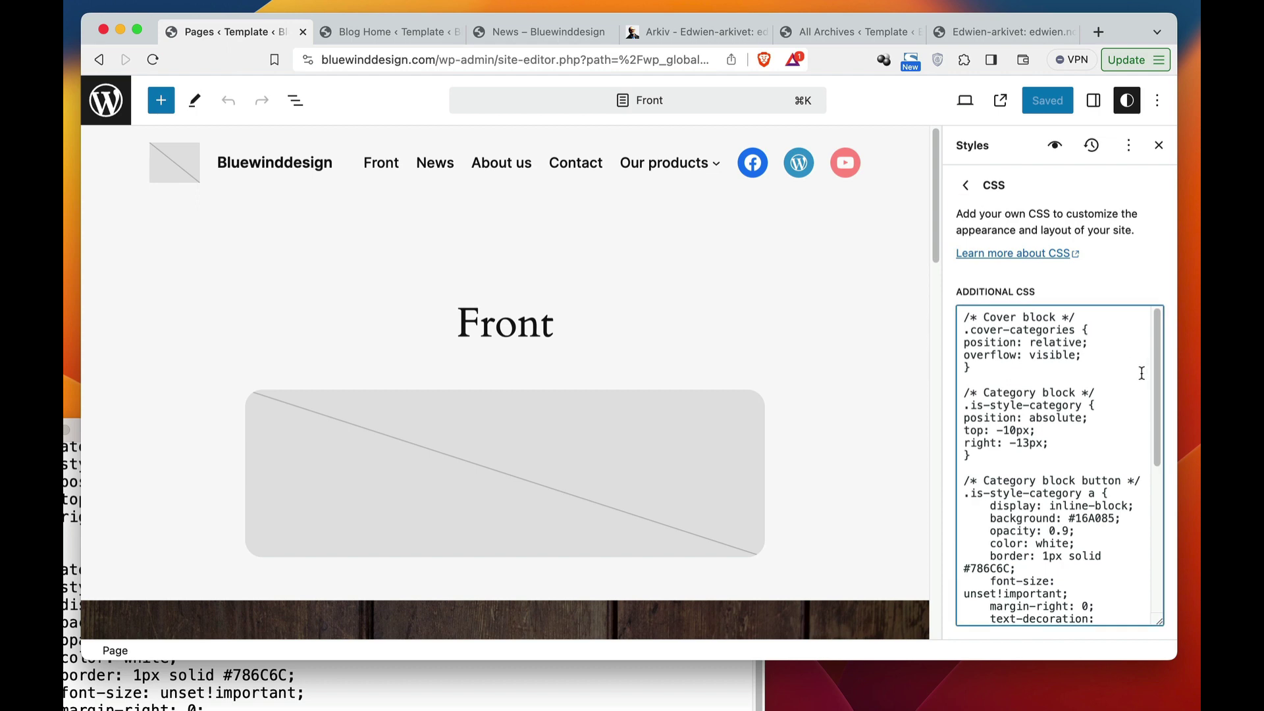
key(Return)
key(Return)
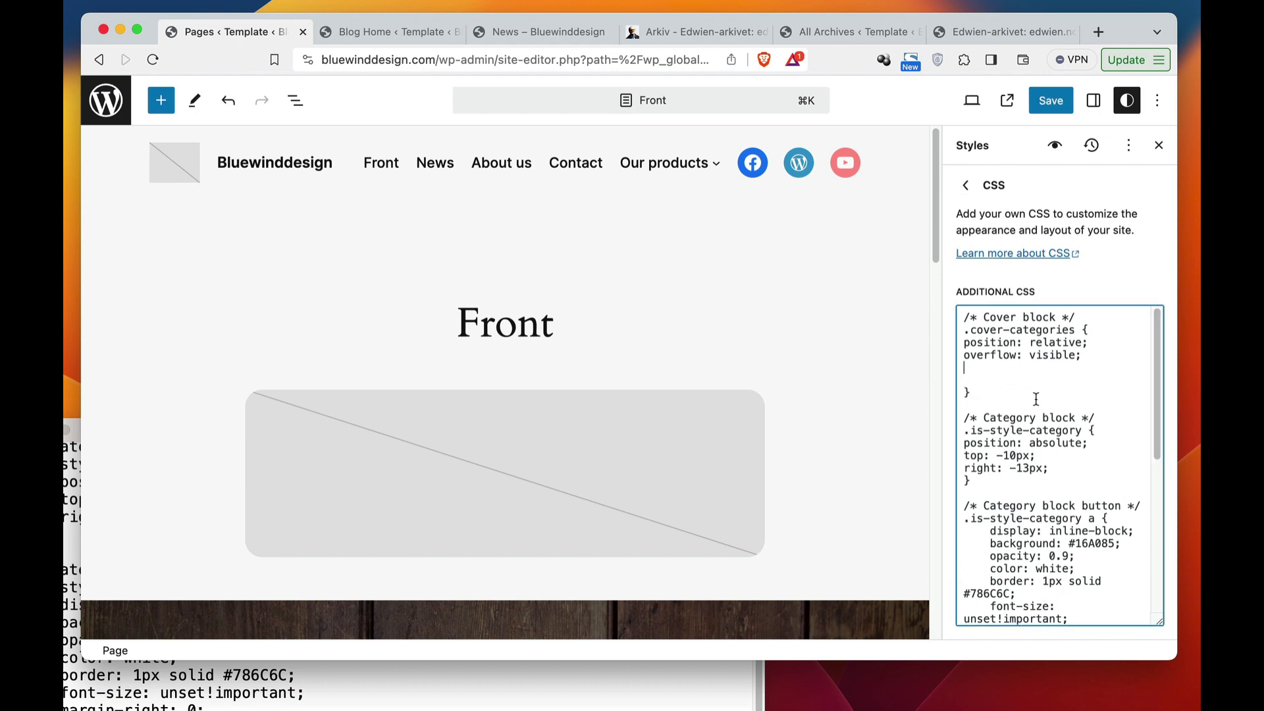
text(https://bluewinddesign.com/wp-content/uploads/Green-mountains.jpg)
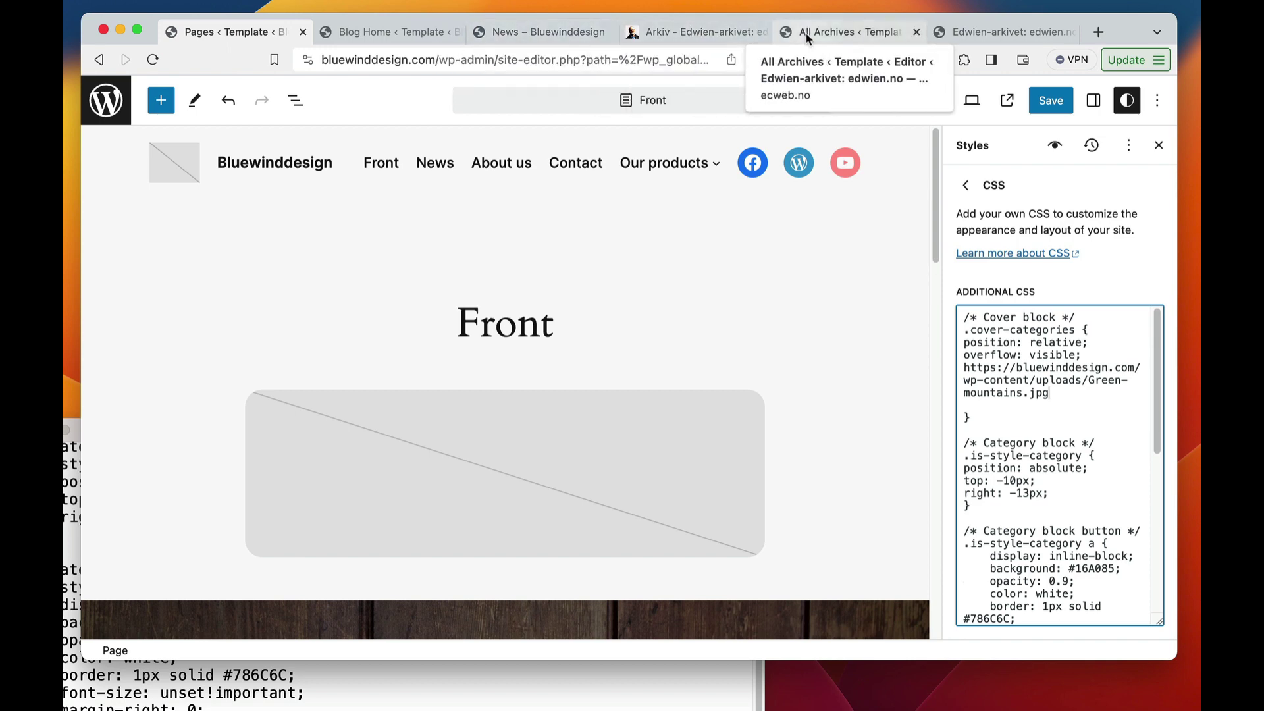
View the Edwien-arkivet archive page and its front page.
click(673, 29)
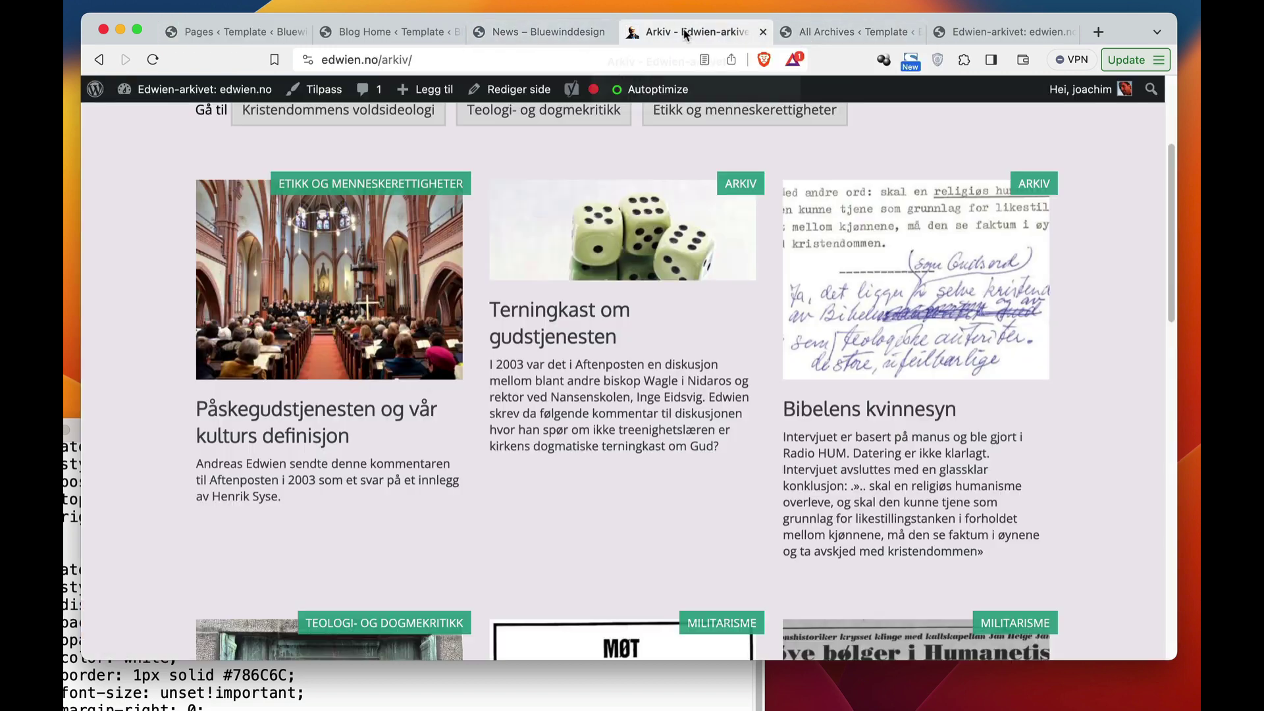
click(794, 32)
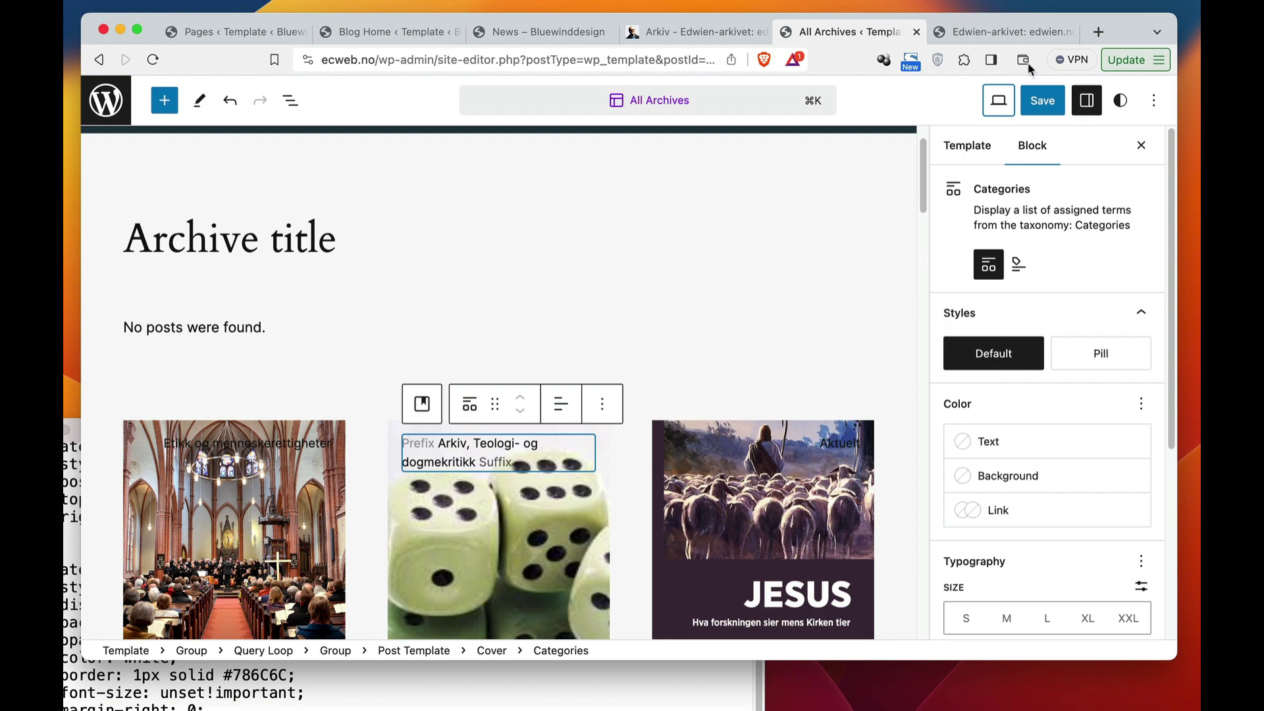
click(1020, 38)
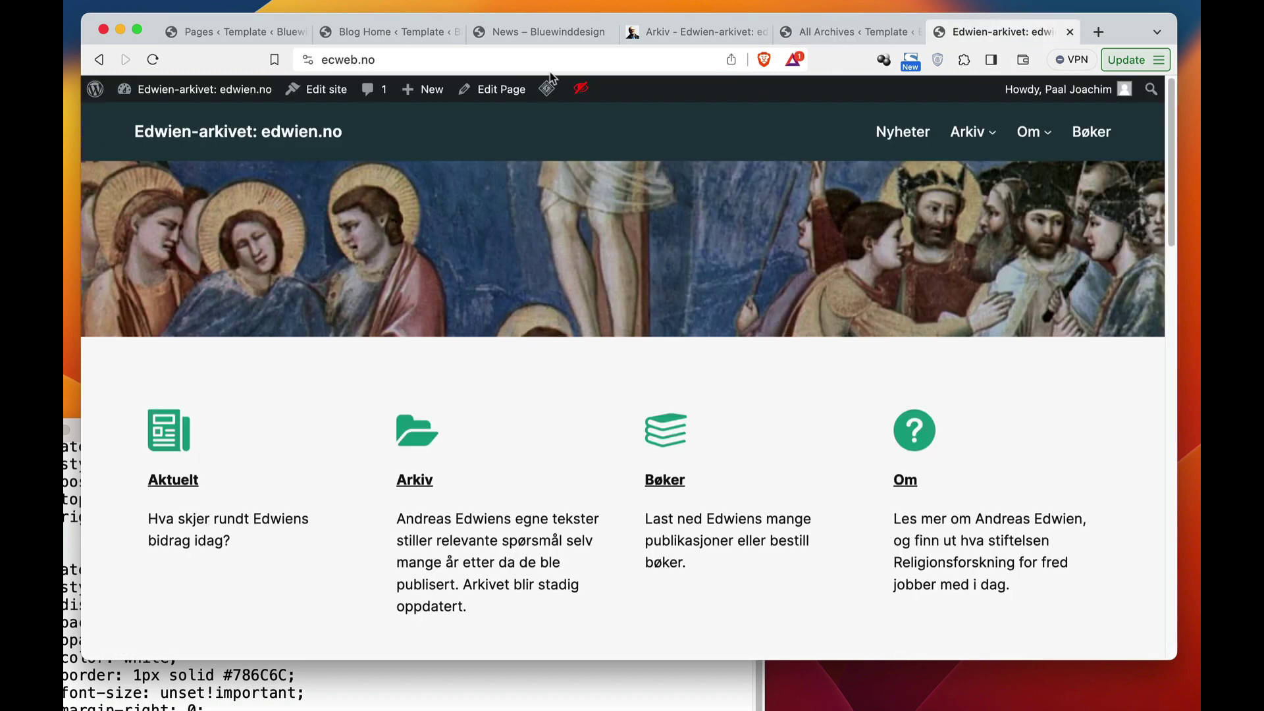
scroll(619, 449, down, 10)
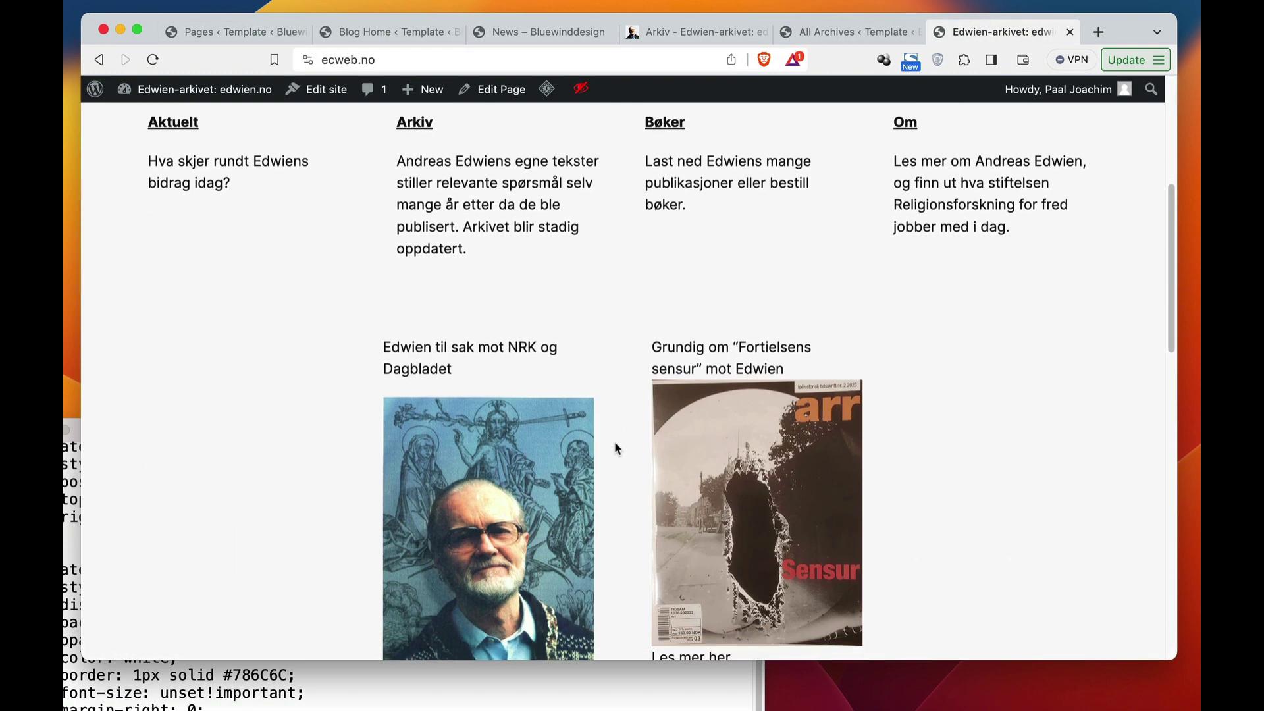
scroll(612, 449, up, 10)
Browse the Teologi- og dogmekritikk archive and the Helveteslære category page.
mouse_move(967, 132)
click(1007, 172)
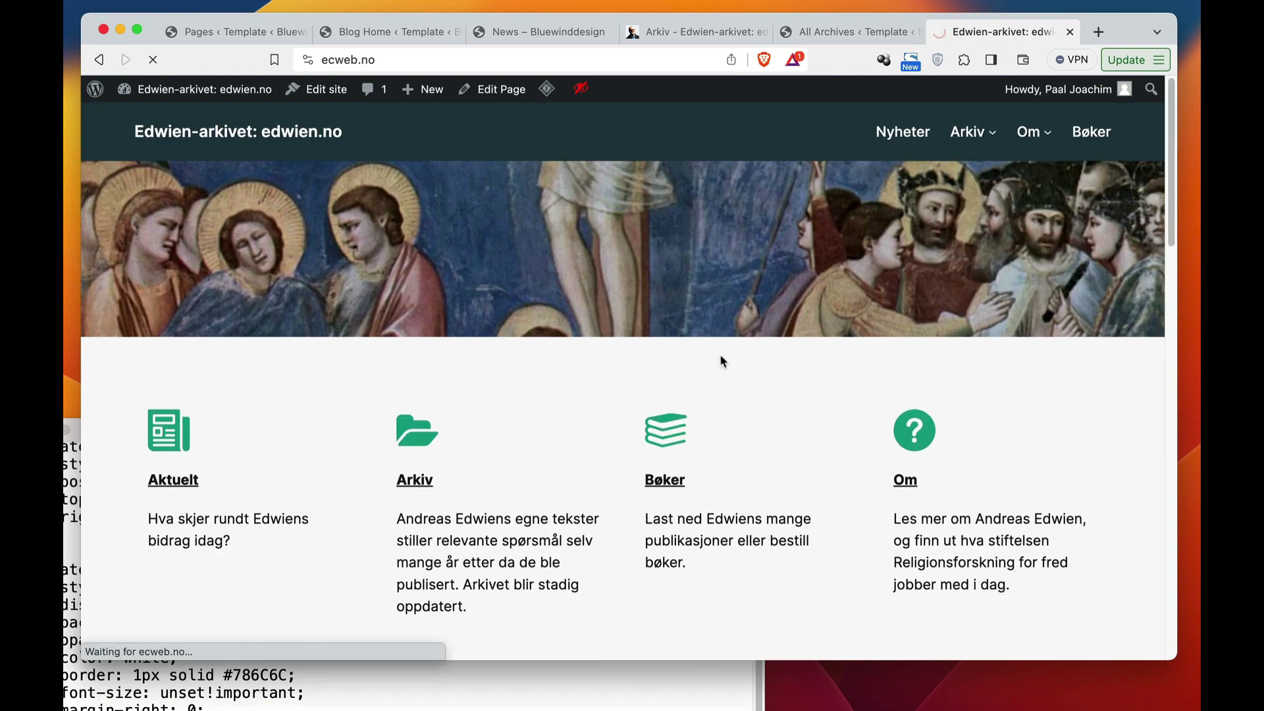
scroll(757, 391, down, 5)
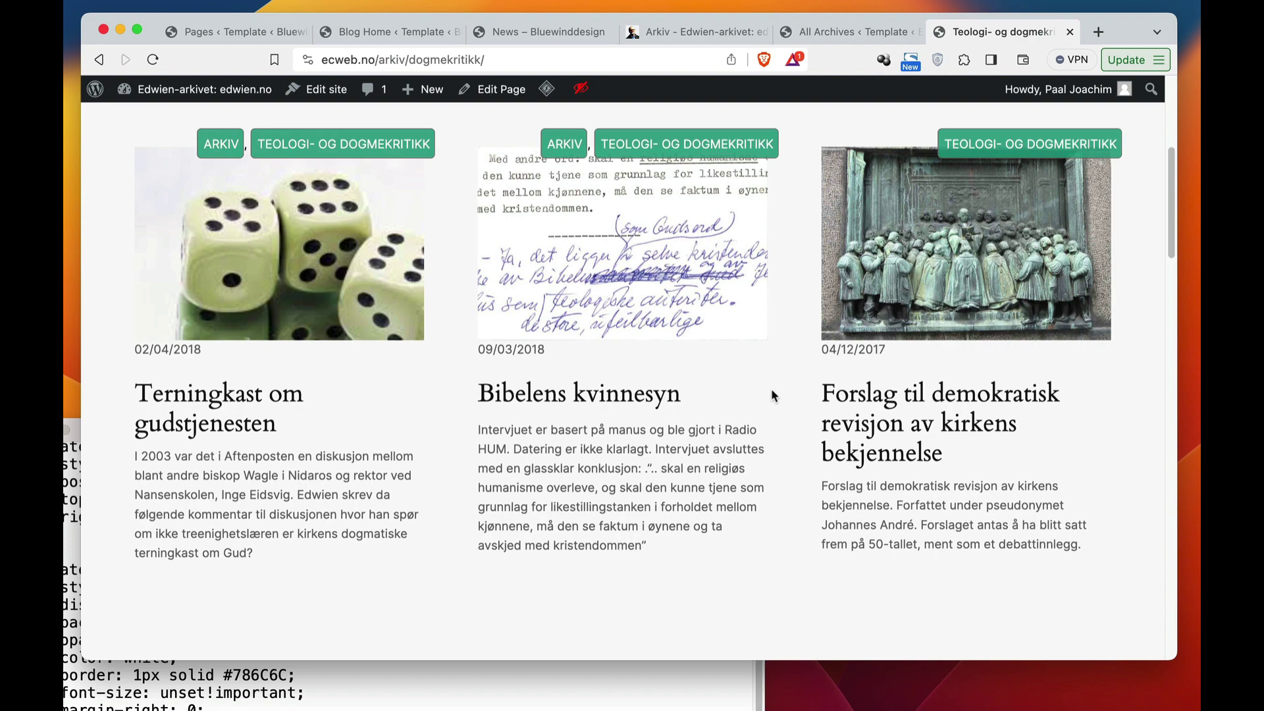
scroll(771, 395, up, 5)
mouse_move(967, 132)
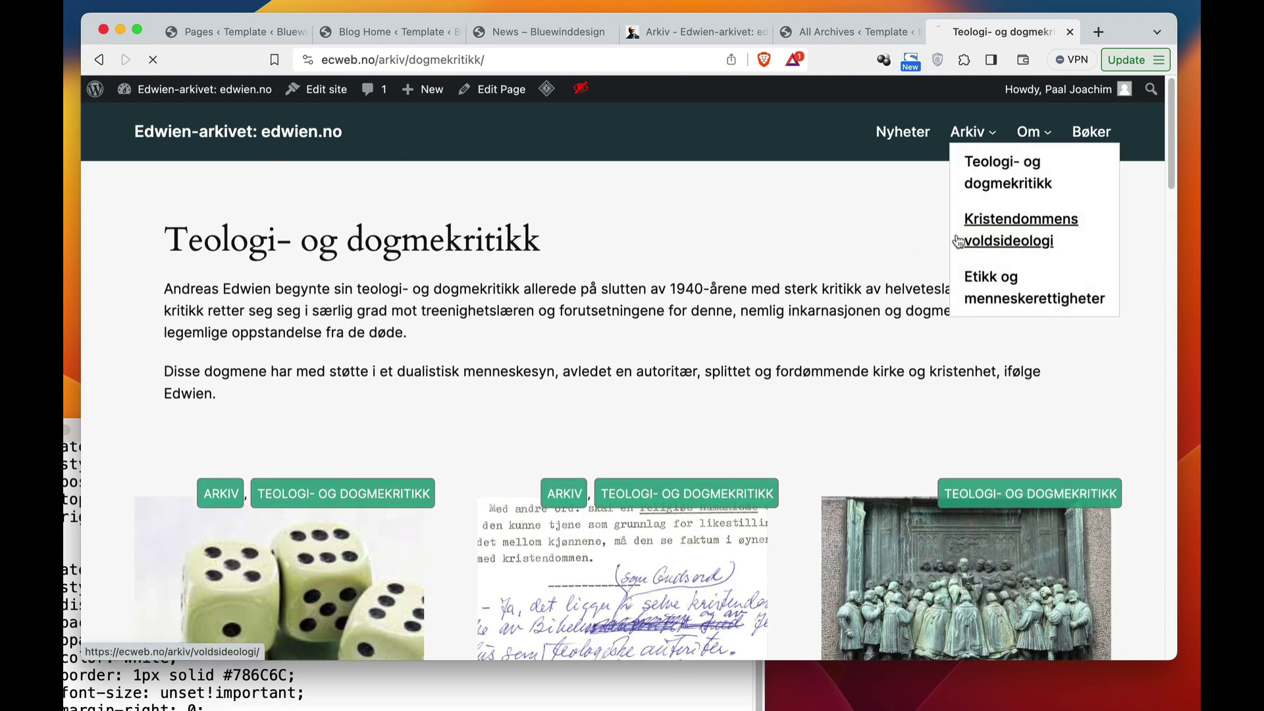
scroll(827, 306, down, 8)
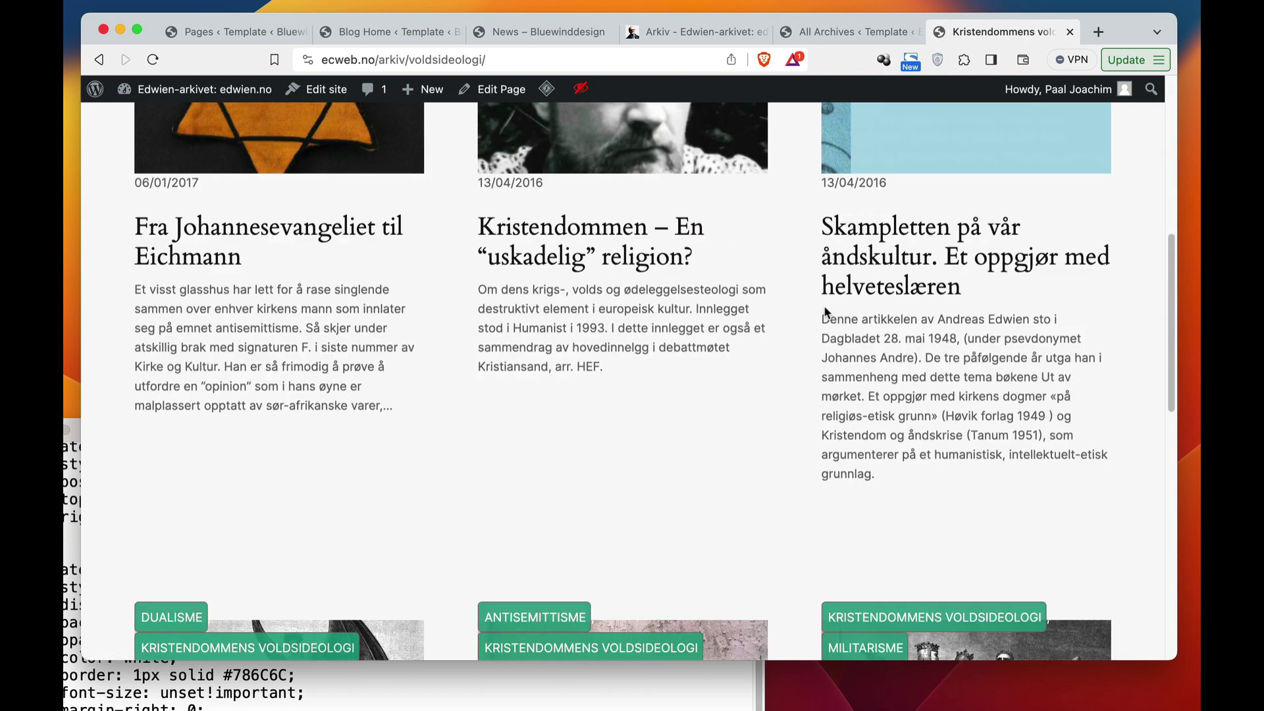
scroll(796, 356, up, 5)
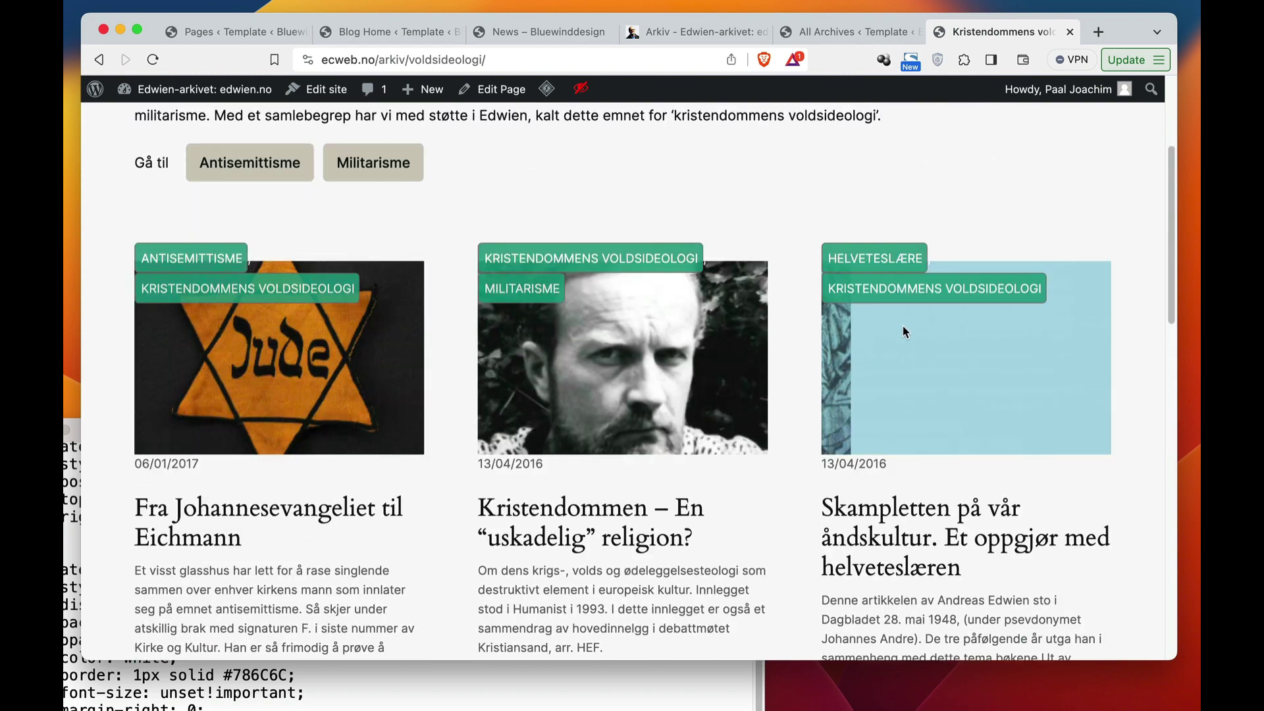
click(863, 262)
scroll(783, 384, down, 10)
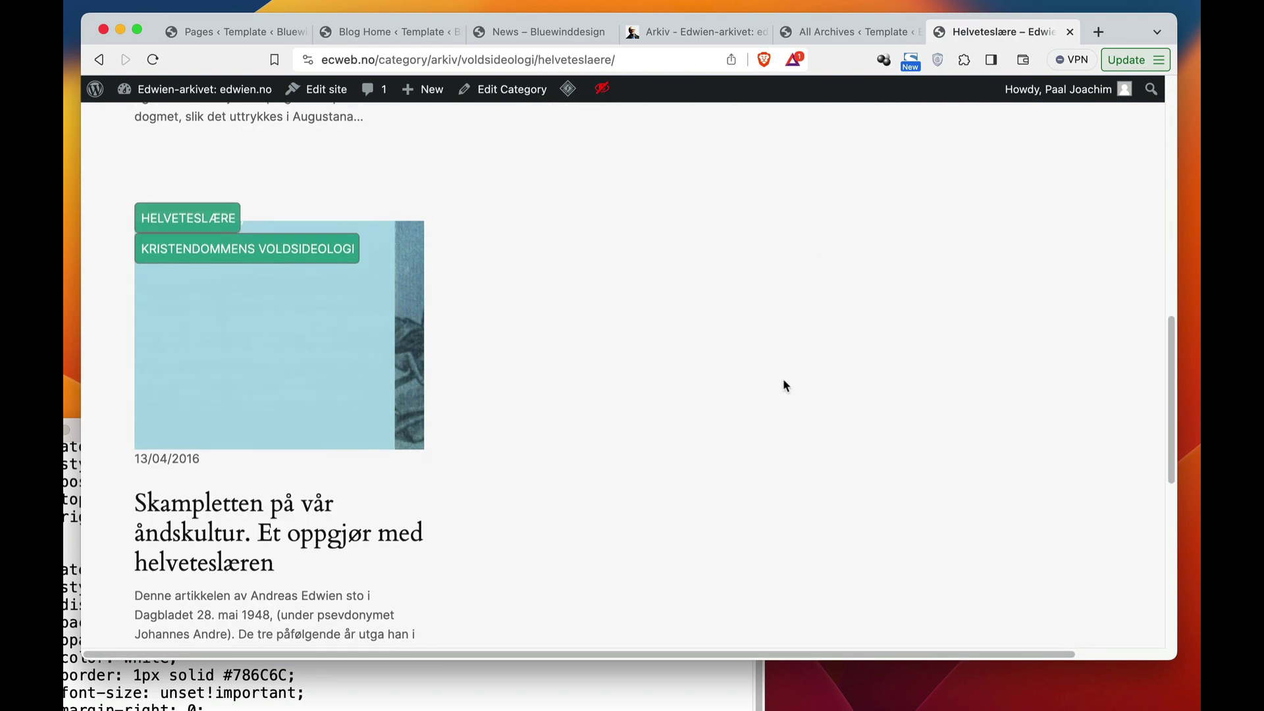
Browse the Kristendommens voldsideologi category page, then return to the All Archives template.
click(283, 276)
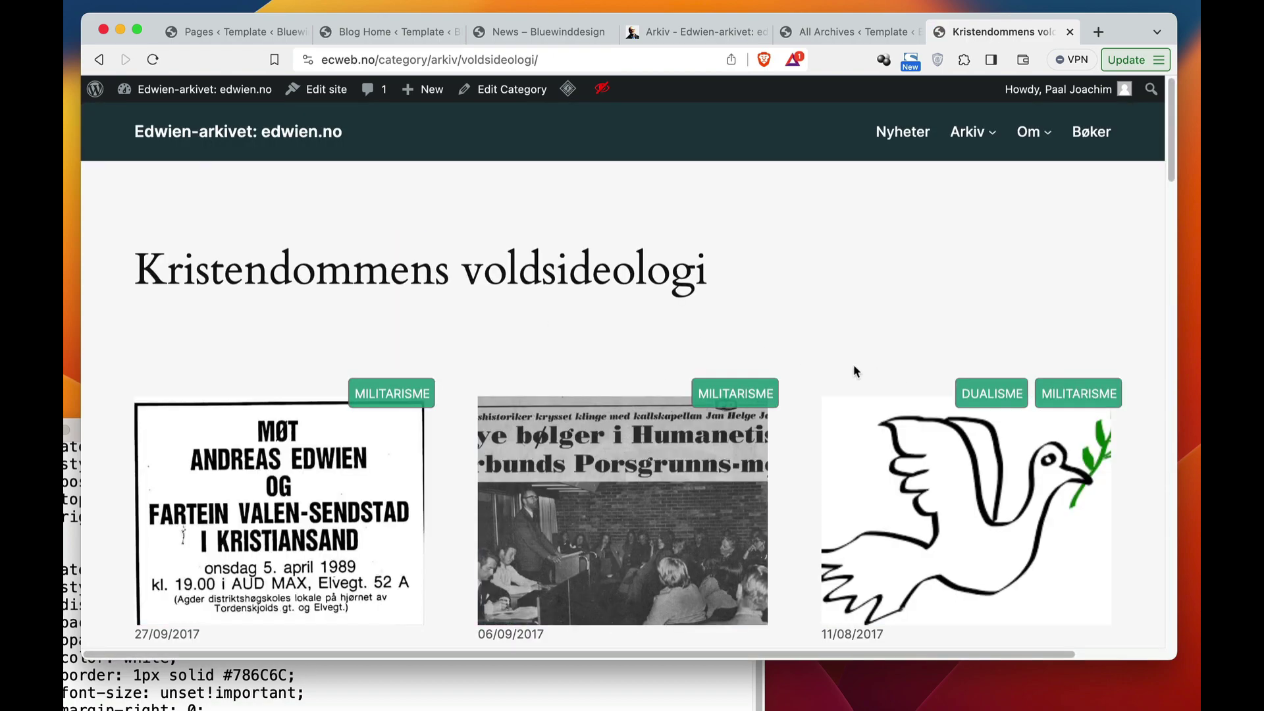
scroll(849, 366, down, 3)
scroll(847, 366, down, 10)
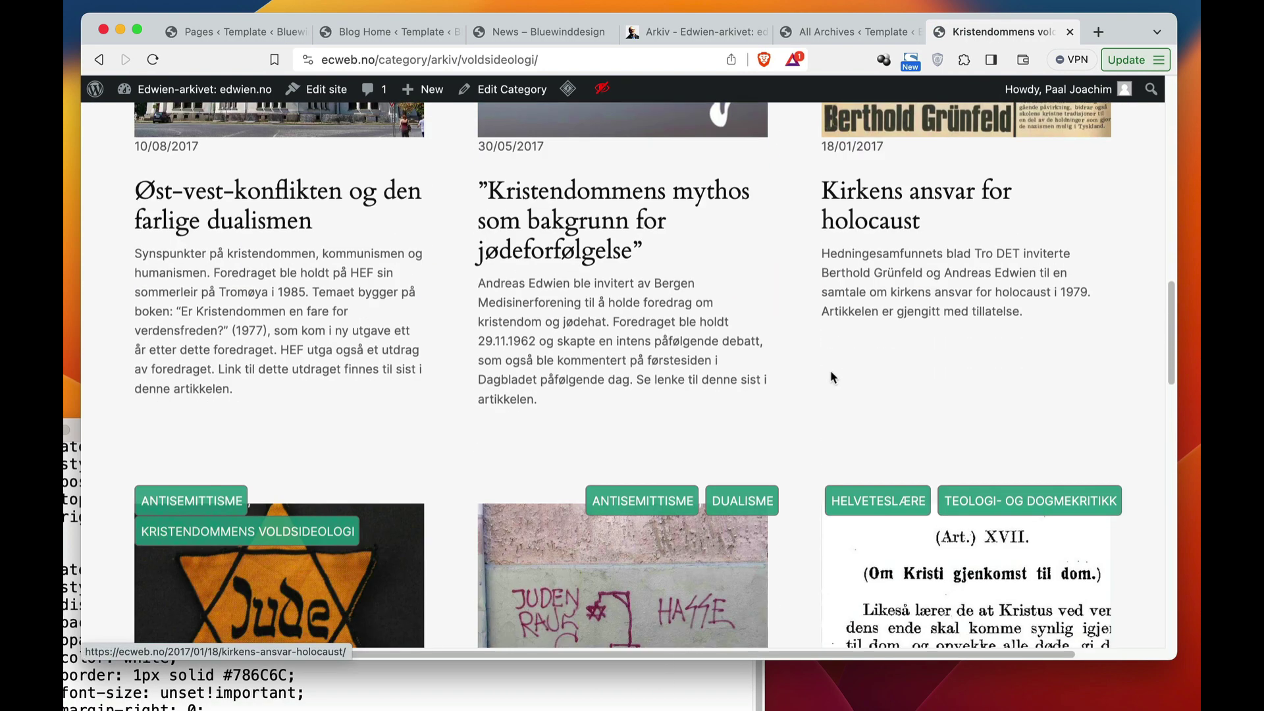
scroll(793, 398, down, 3)
scroll(795, 398, up, 20)
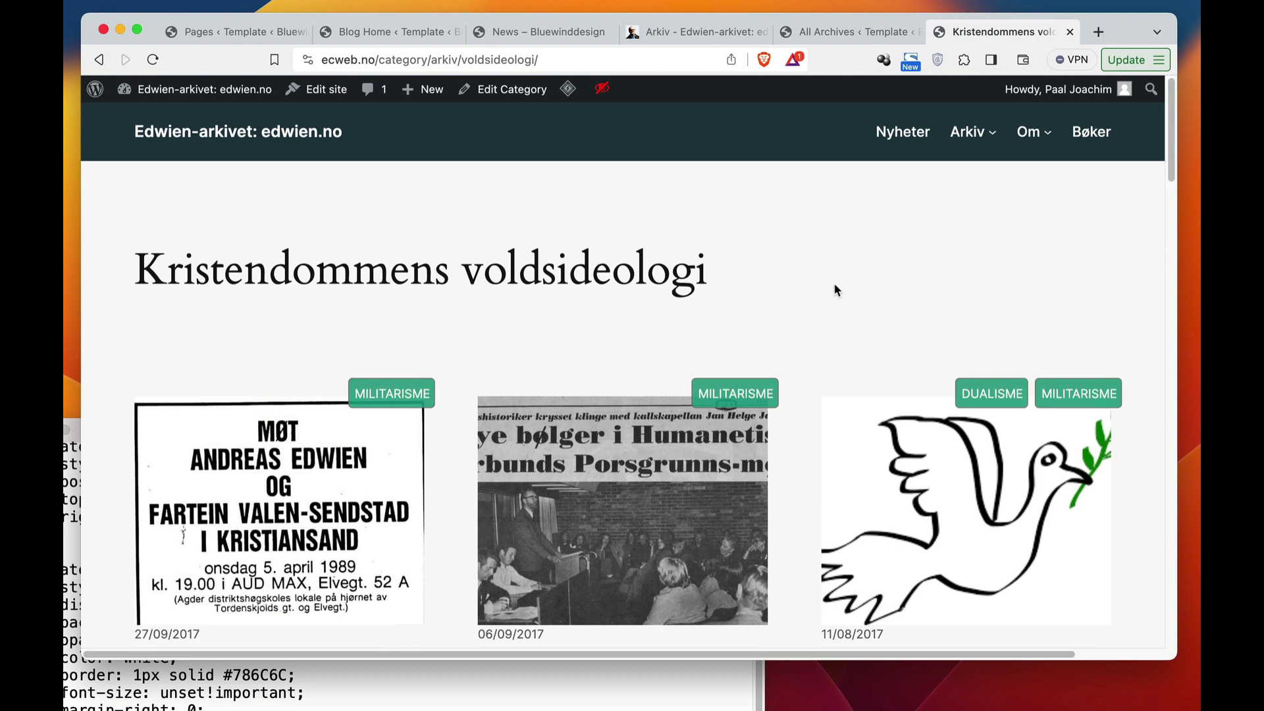
click(293, 139)
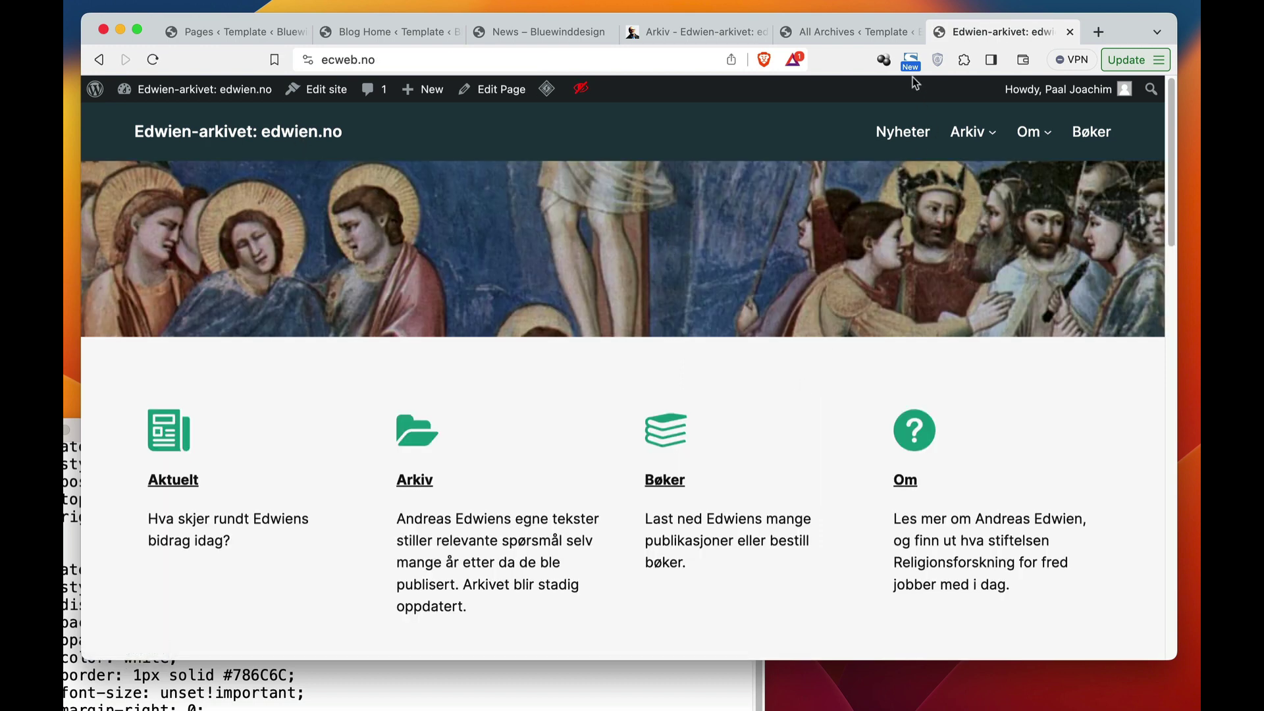
click(831, 32)
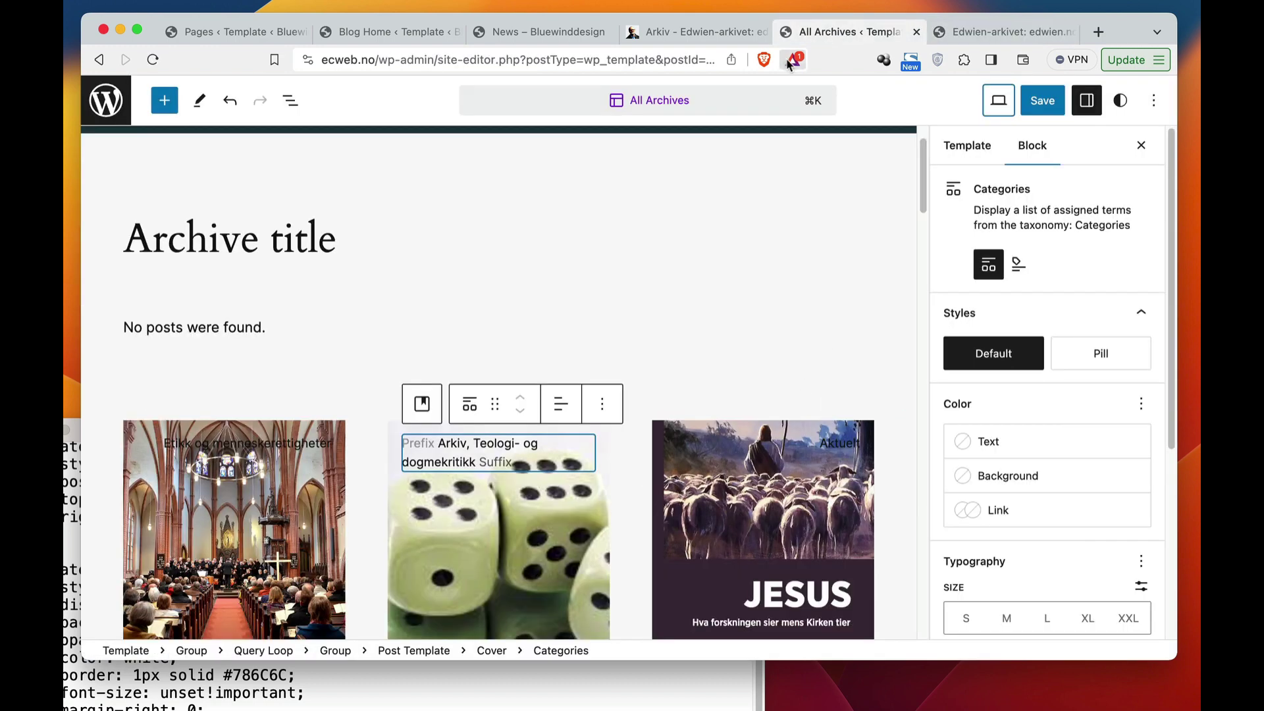
Leave the site editor for the WordPress dashboard without saving.
click(381, 31)
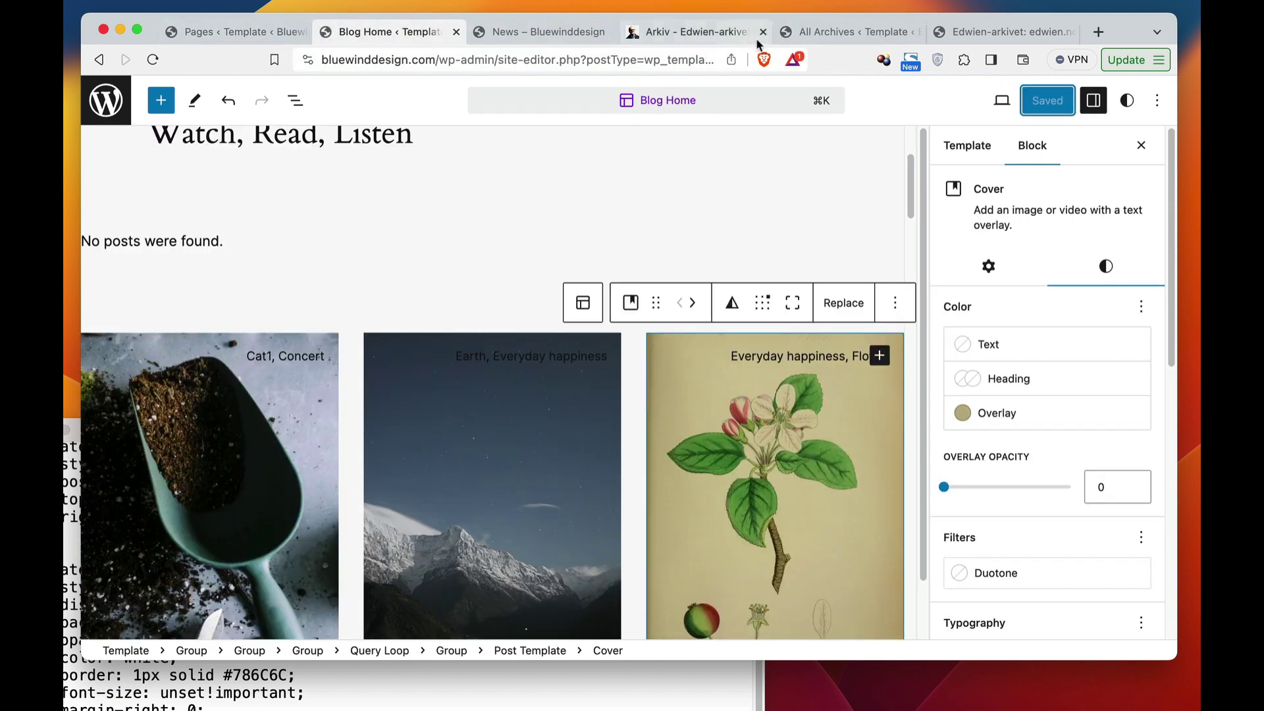
click(837, 33)
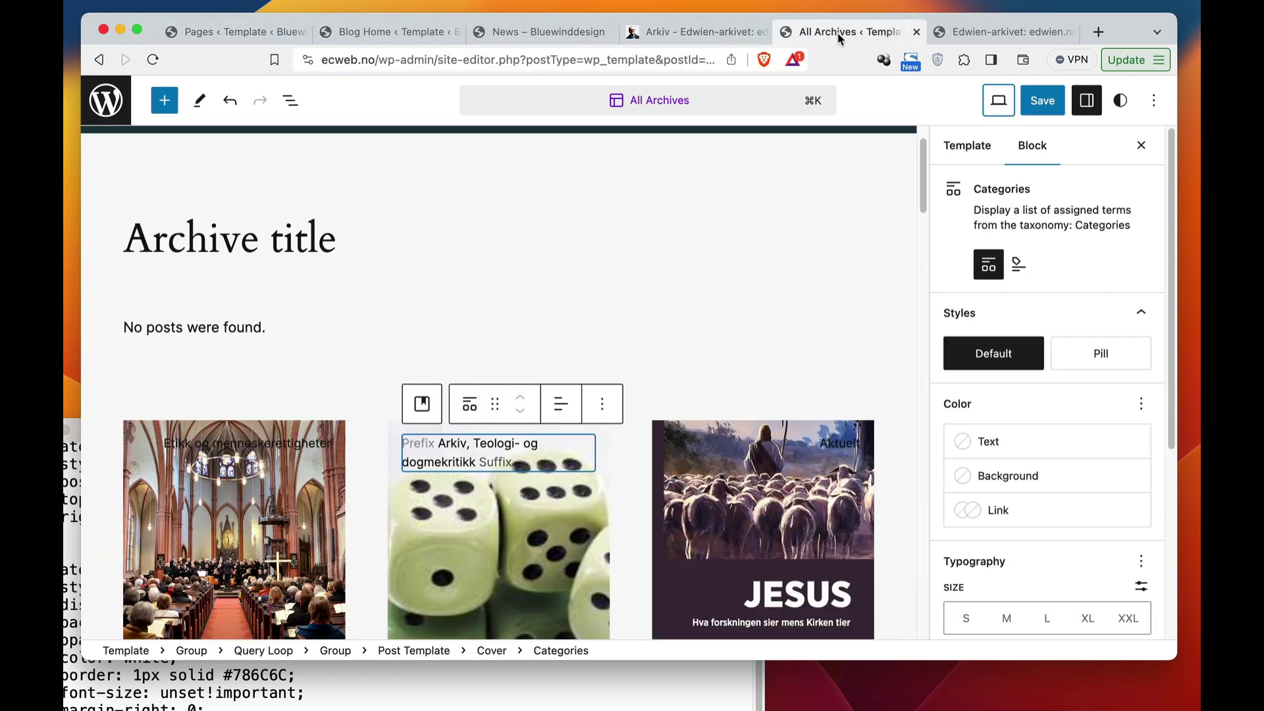
click(108, 102)
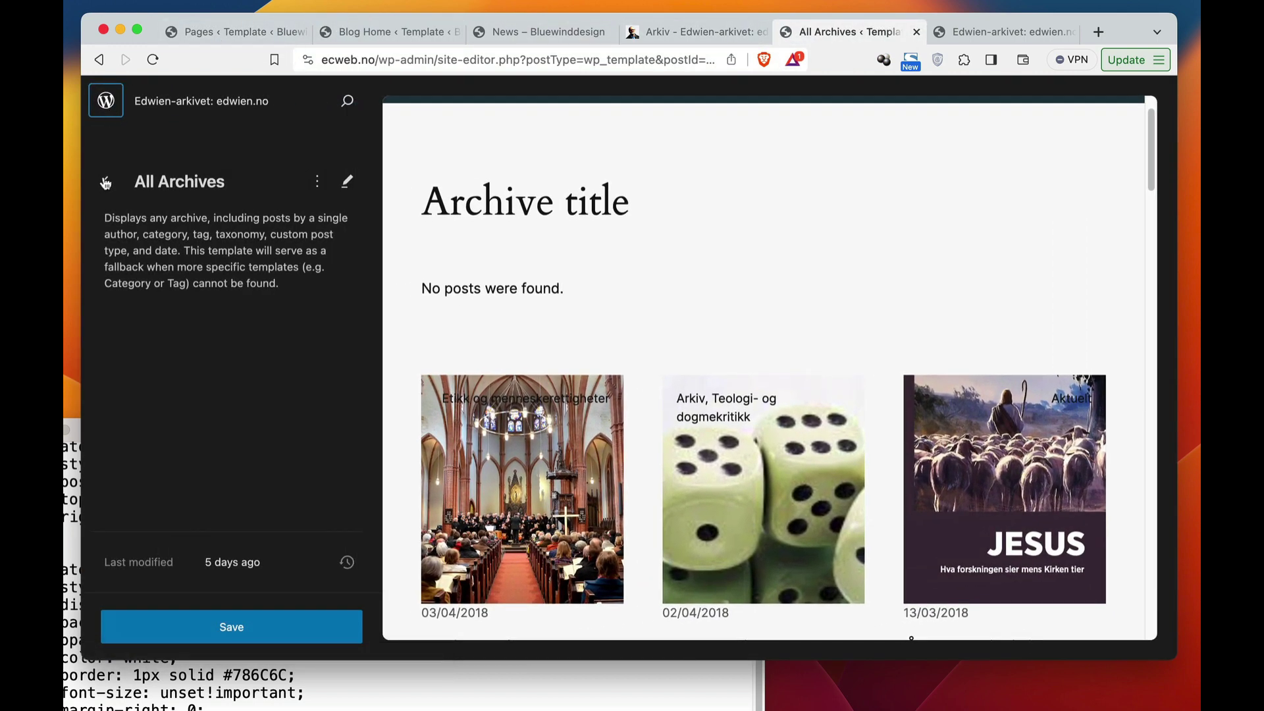
click(104, 124)
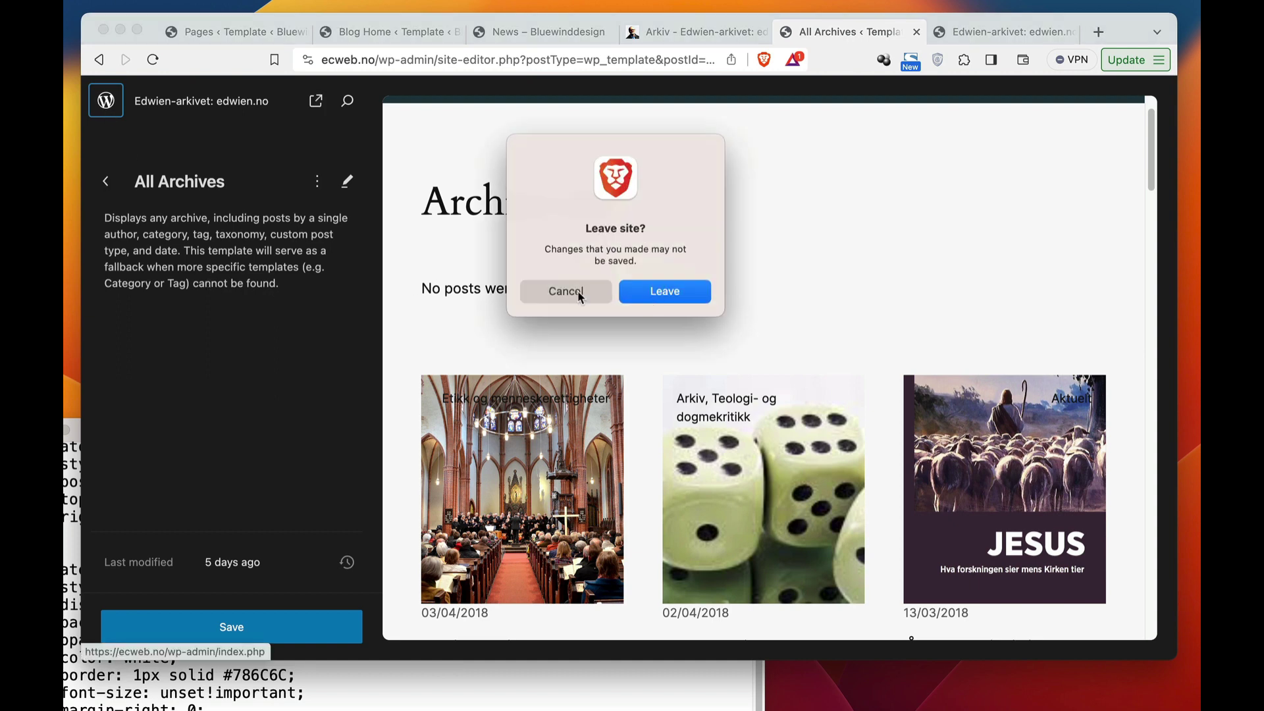
click(678, 293)
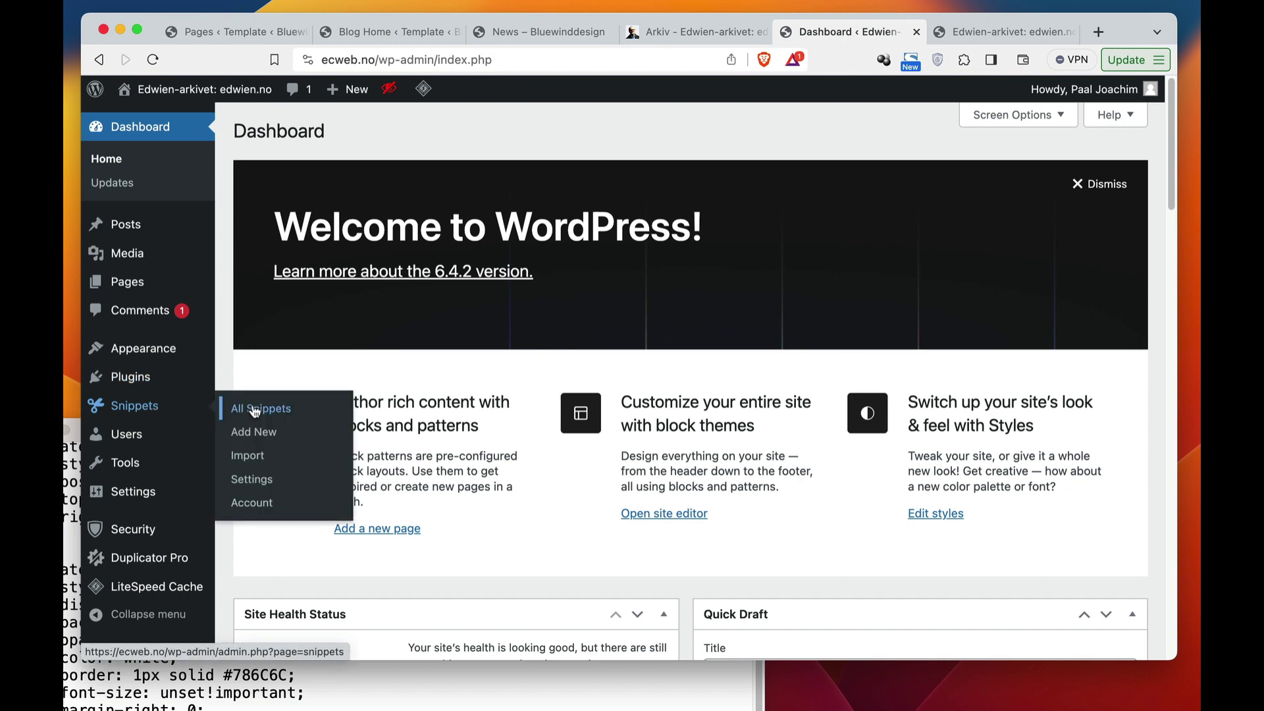
Select the fallback background rule in the 'Button shape on top of Featured image Query Loop' snippet.
click(260, 409)
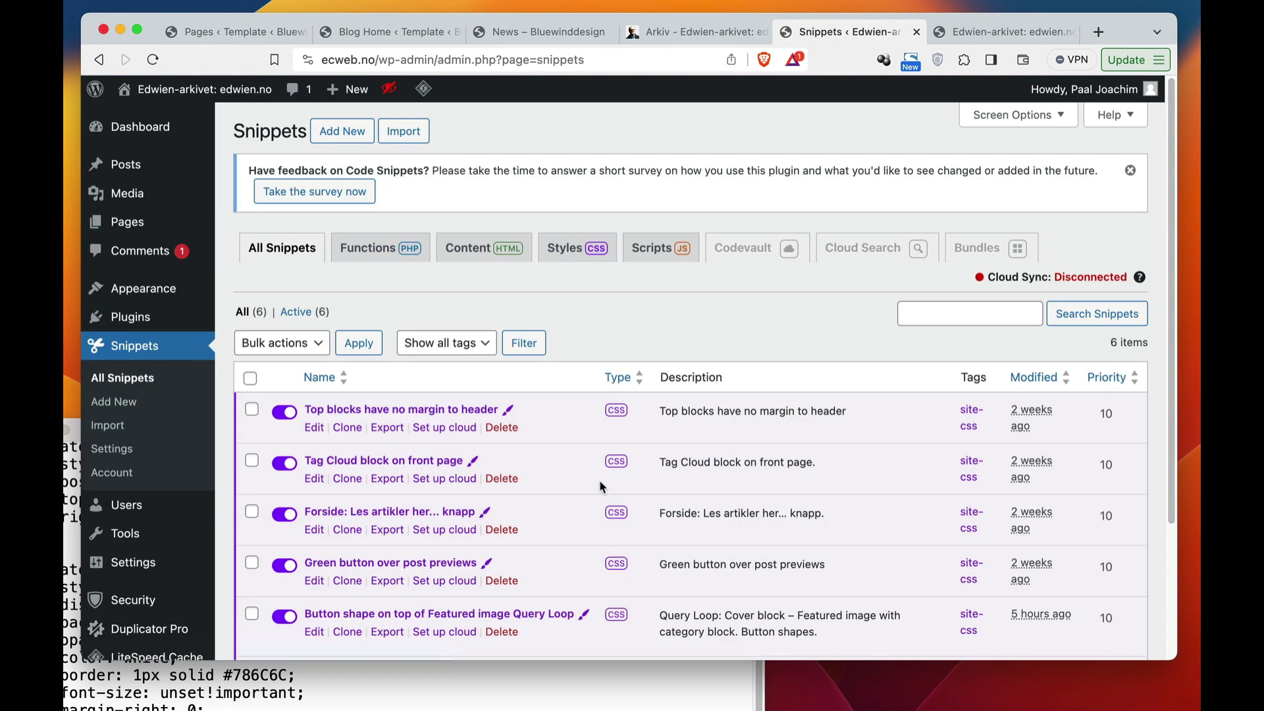
scroll(597, 483, down, 3)
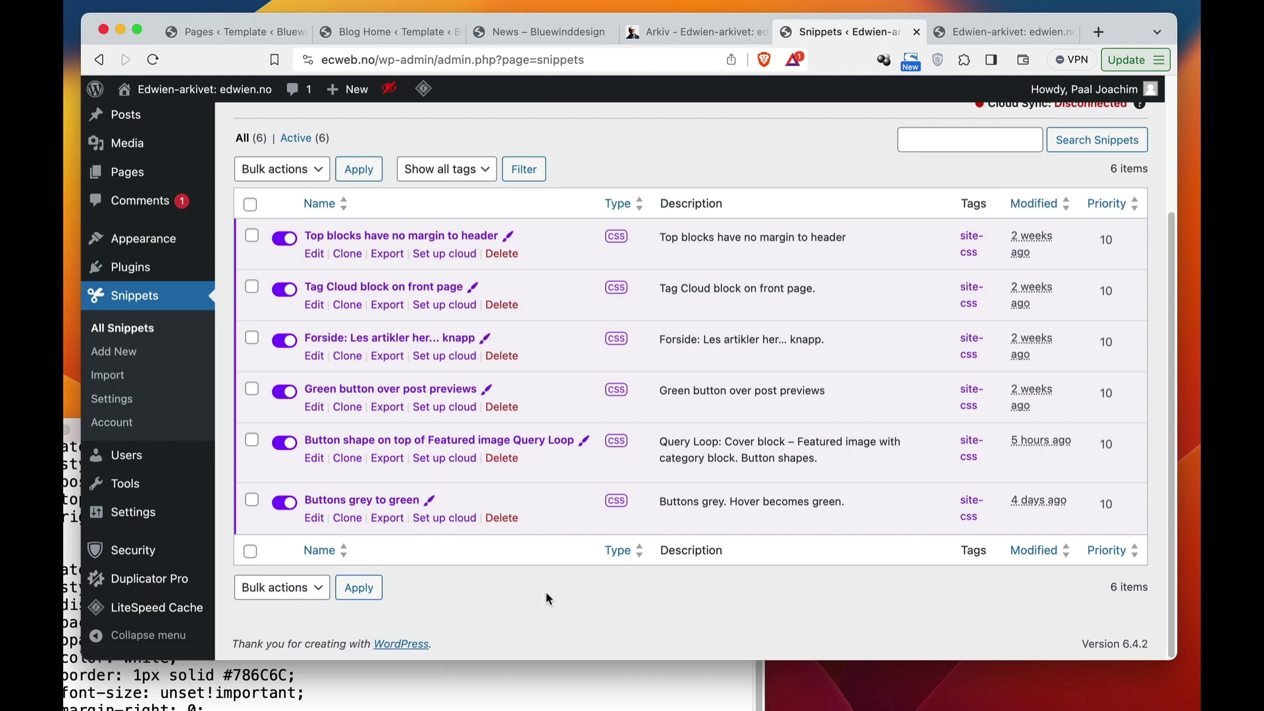
click(408, 439)
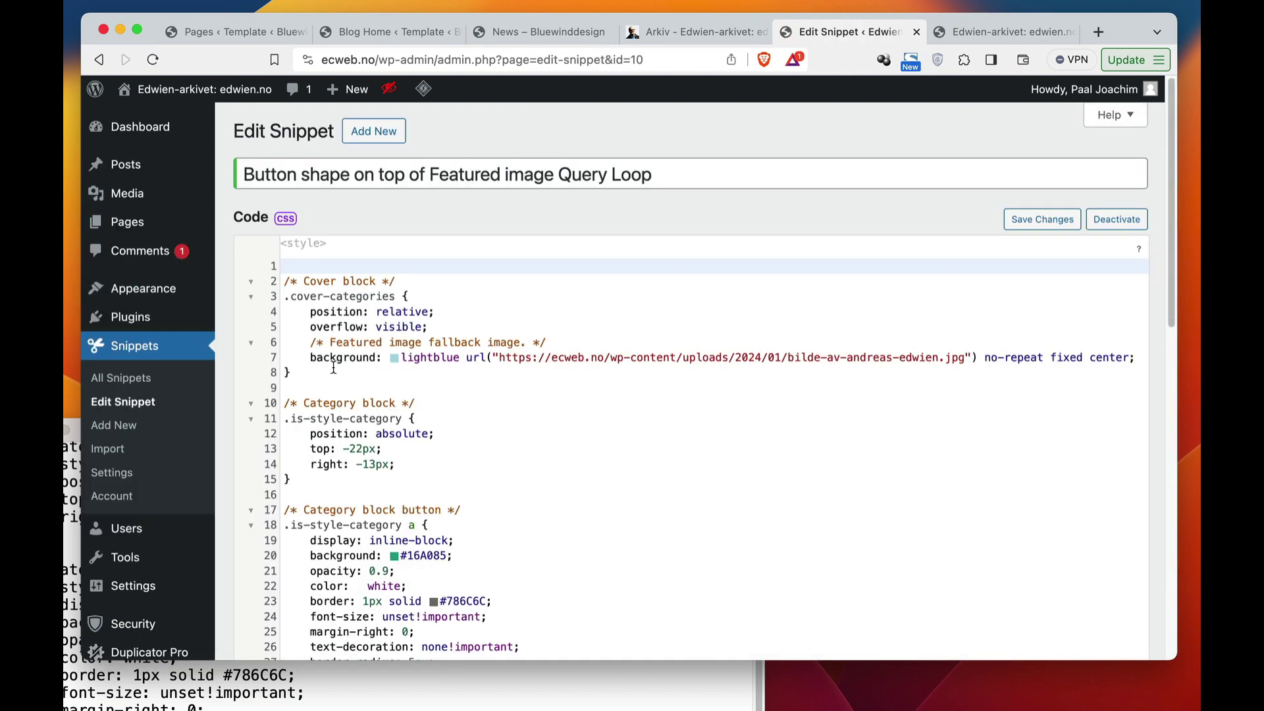
drag(312, 340, 1133, 357)
key(super+c)
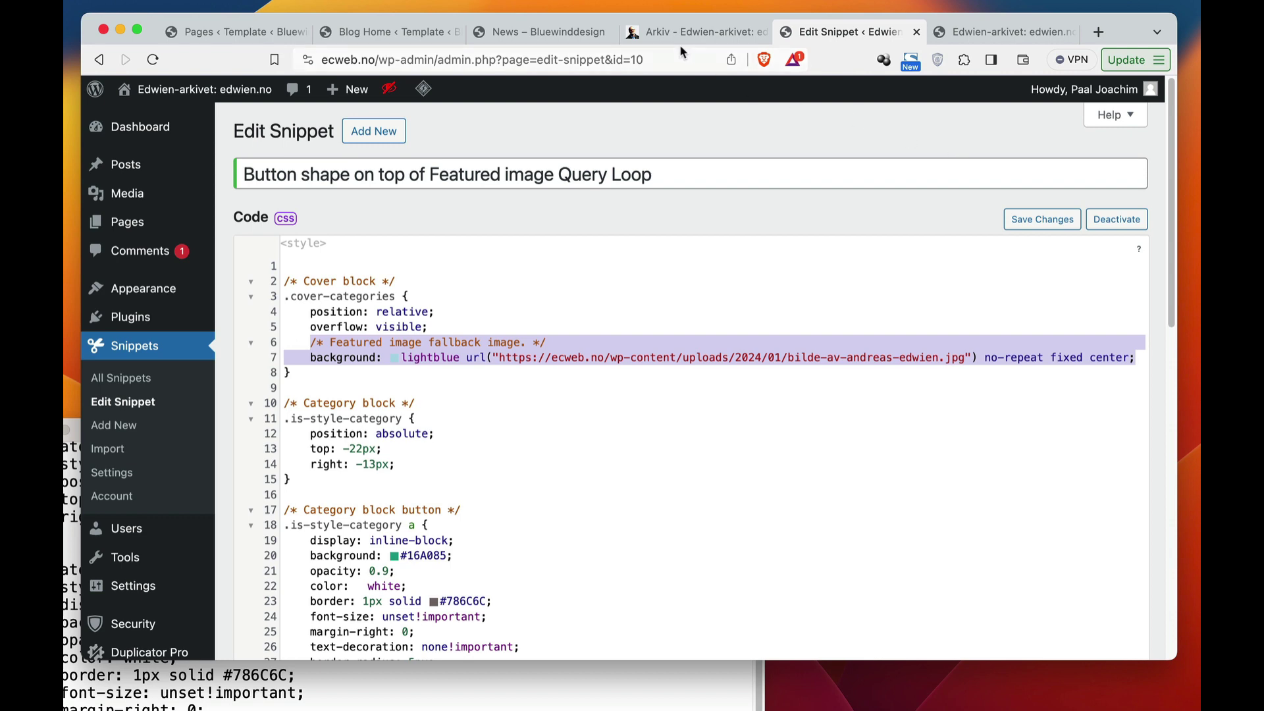
Paste the fallback background rule into Additional CSS and delete the stray image URL.
click(362, 33)
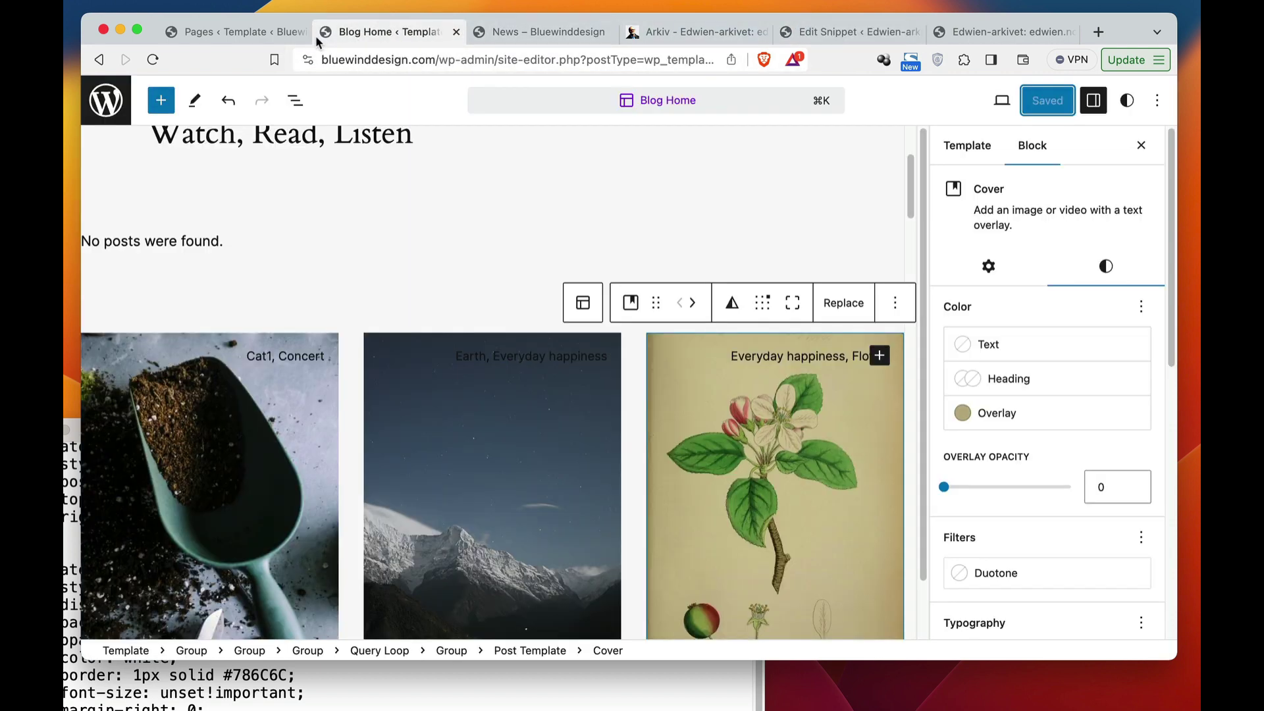
click(254, 34)
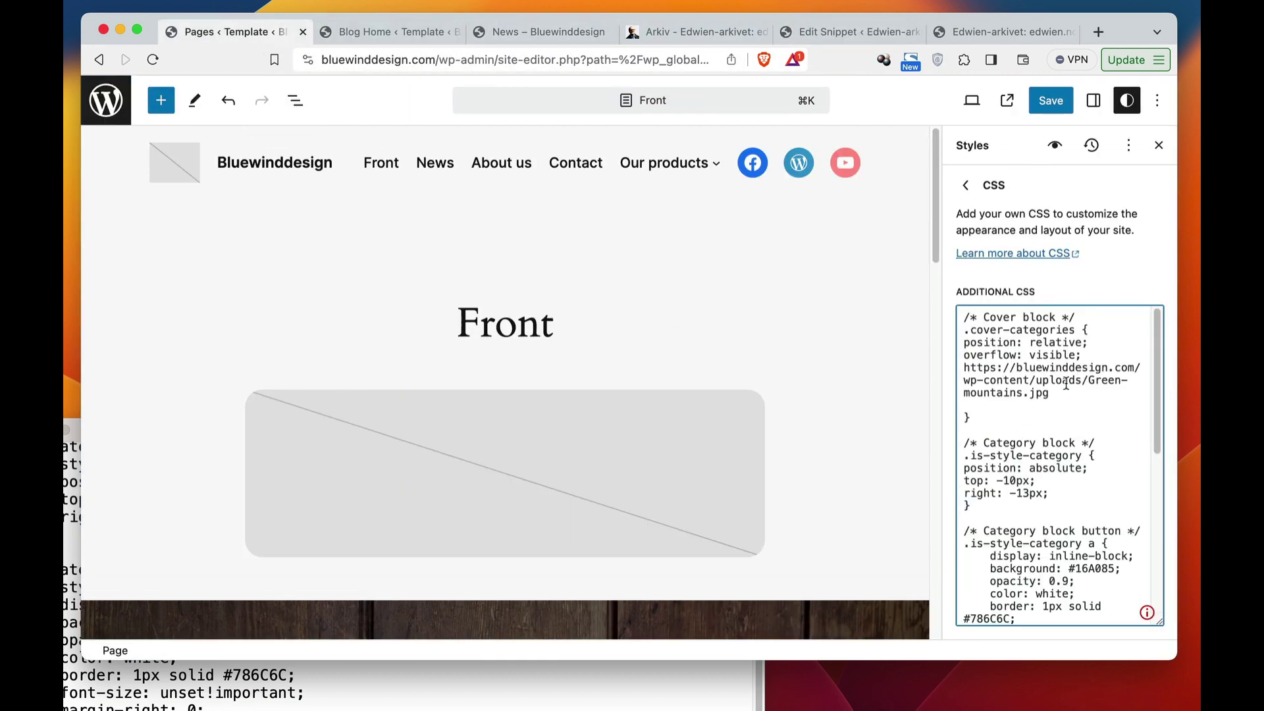
key(super+v)
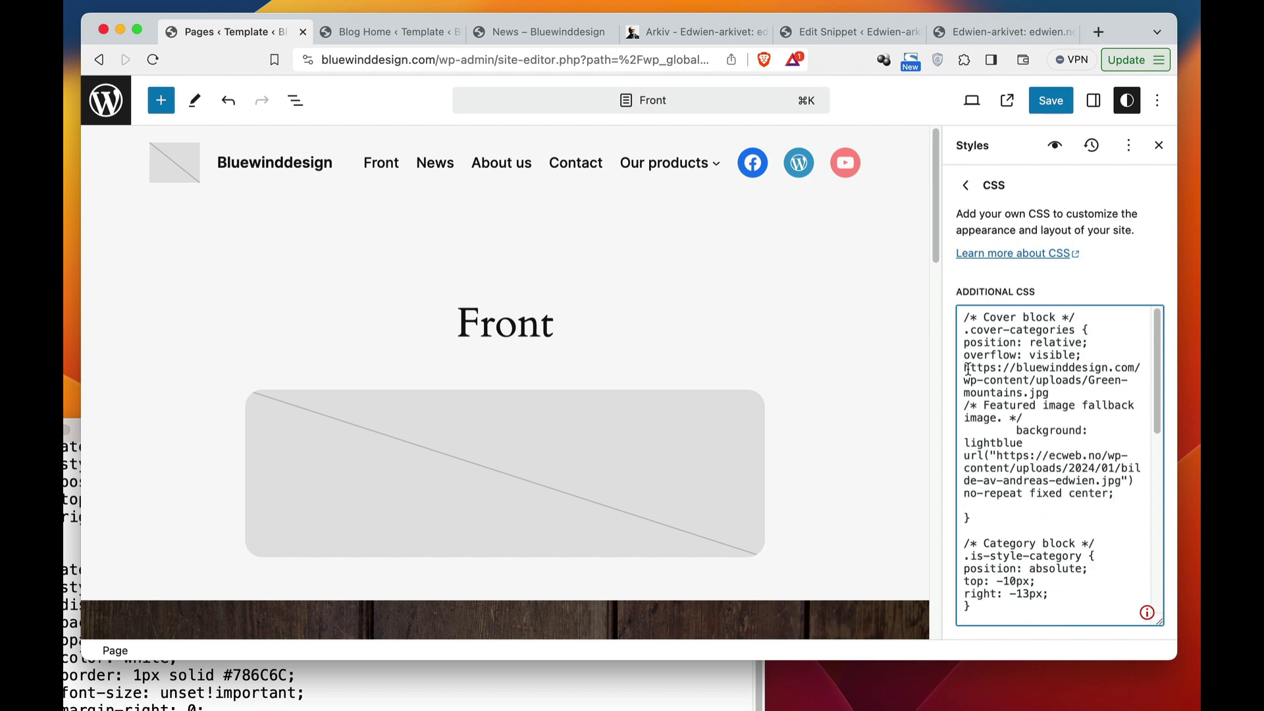
drag(968, 367, 1059, 389)
key(super+c)
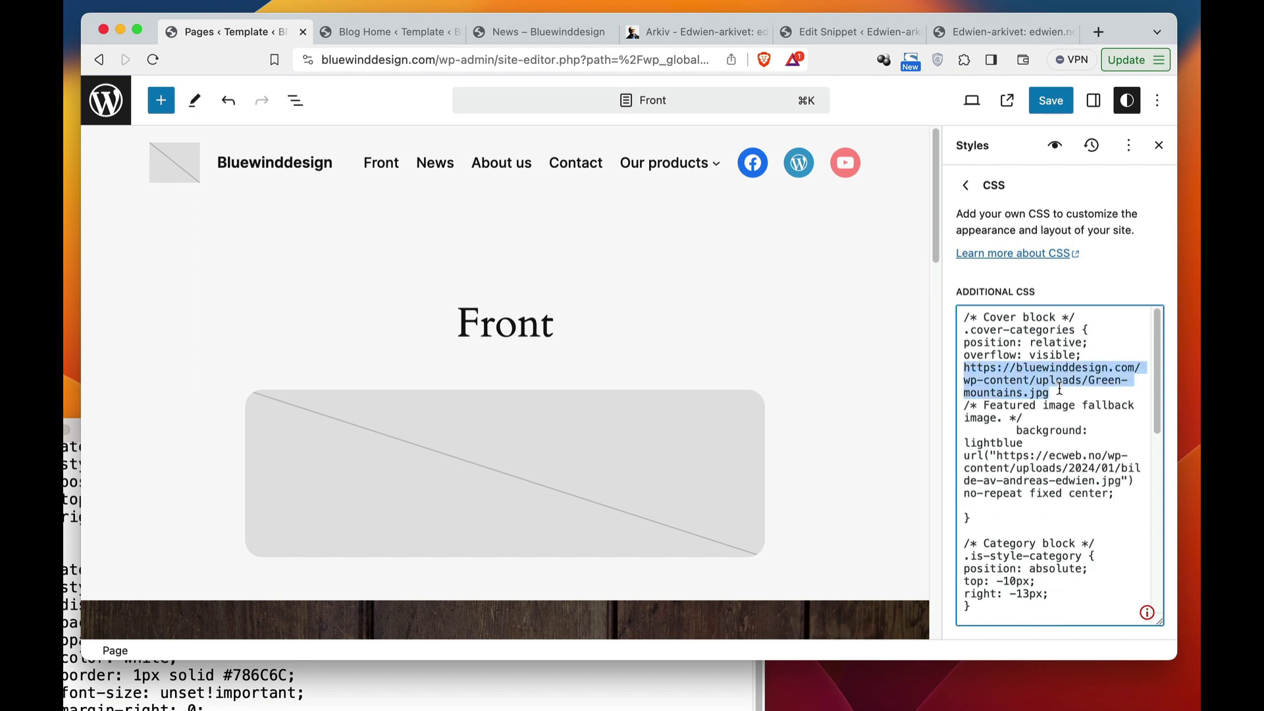
key(BackSpace)
key(BackSpace)
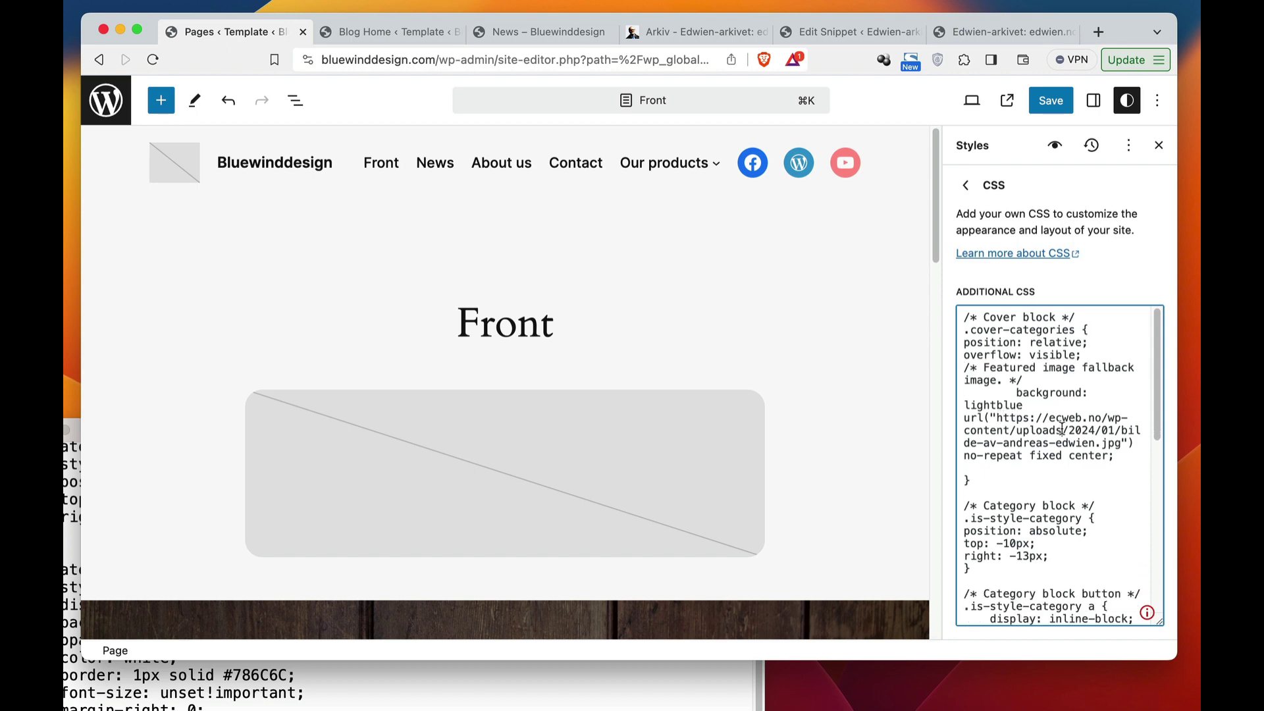
Replace the rule's ecweb.no url() with the Green-mountains.jpg address, tidy the line, and save.
drag(1122, 443, 1006, 417)
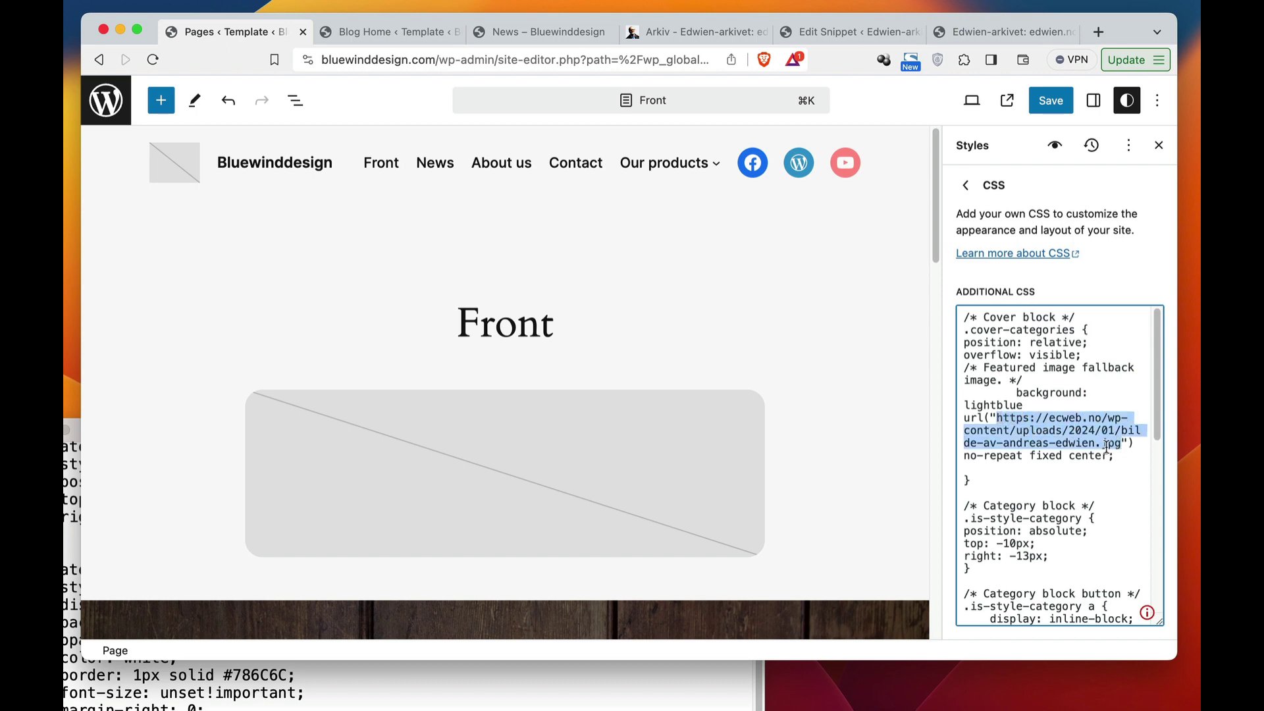
key(super+v)
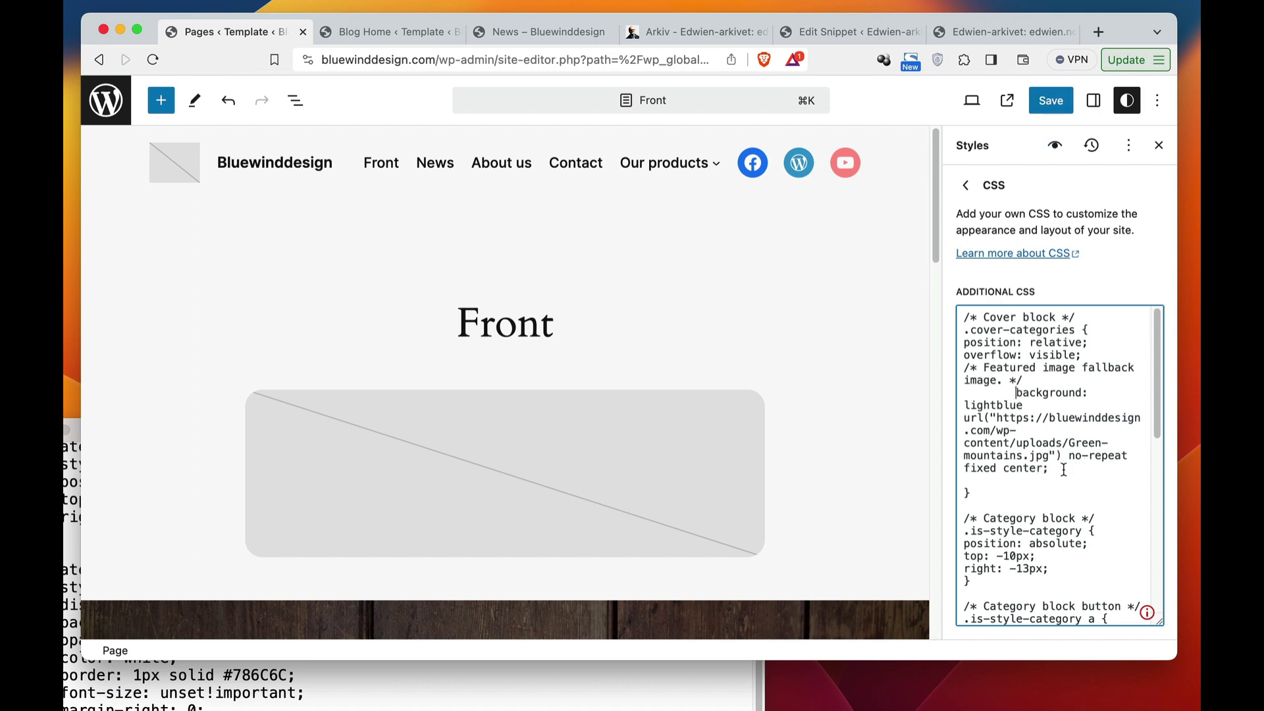
key(BackSpace)
key(BackSpace)
key(BackSpace)
key(BackSpace)
key(BackSpace)
key(BackSpace)
key(BackSpace)
key(BackSpace)
key(BackSpace)
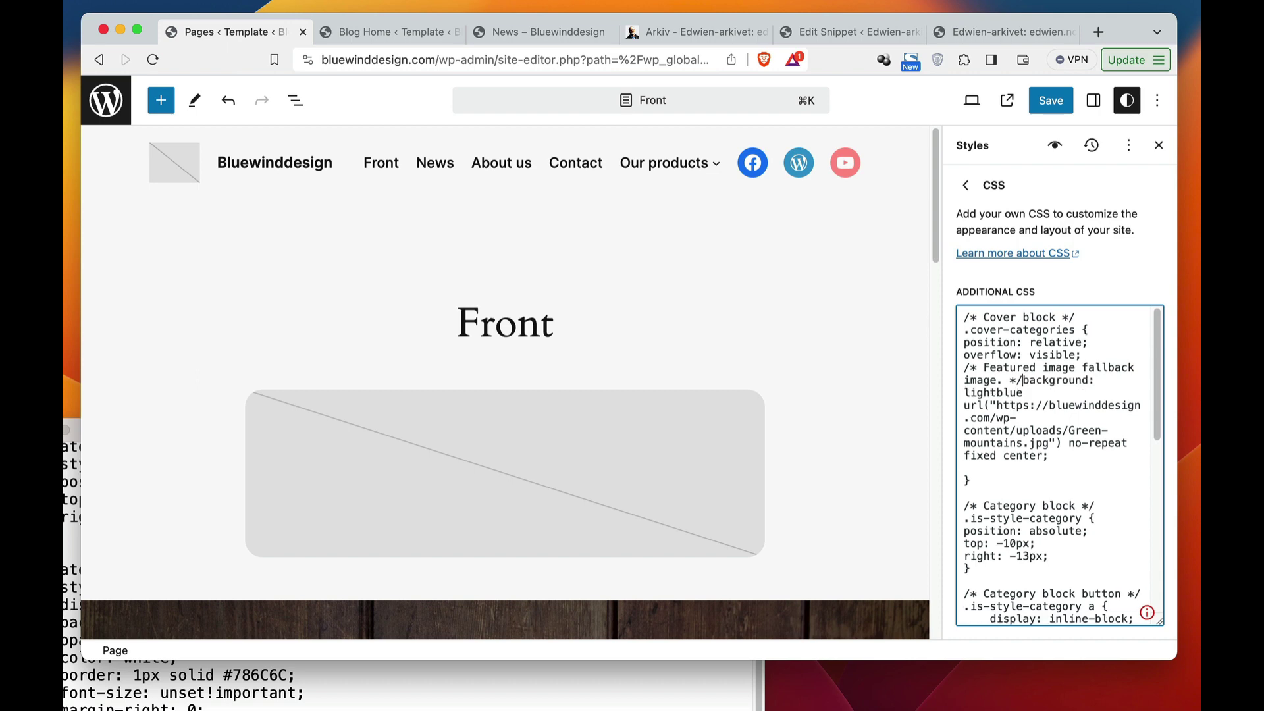
key(Return)
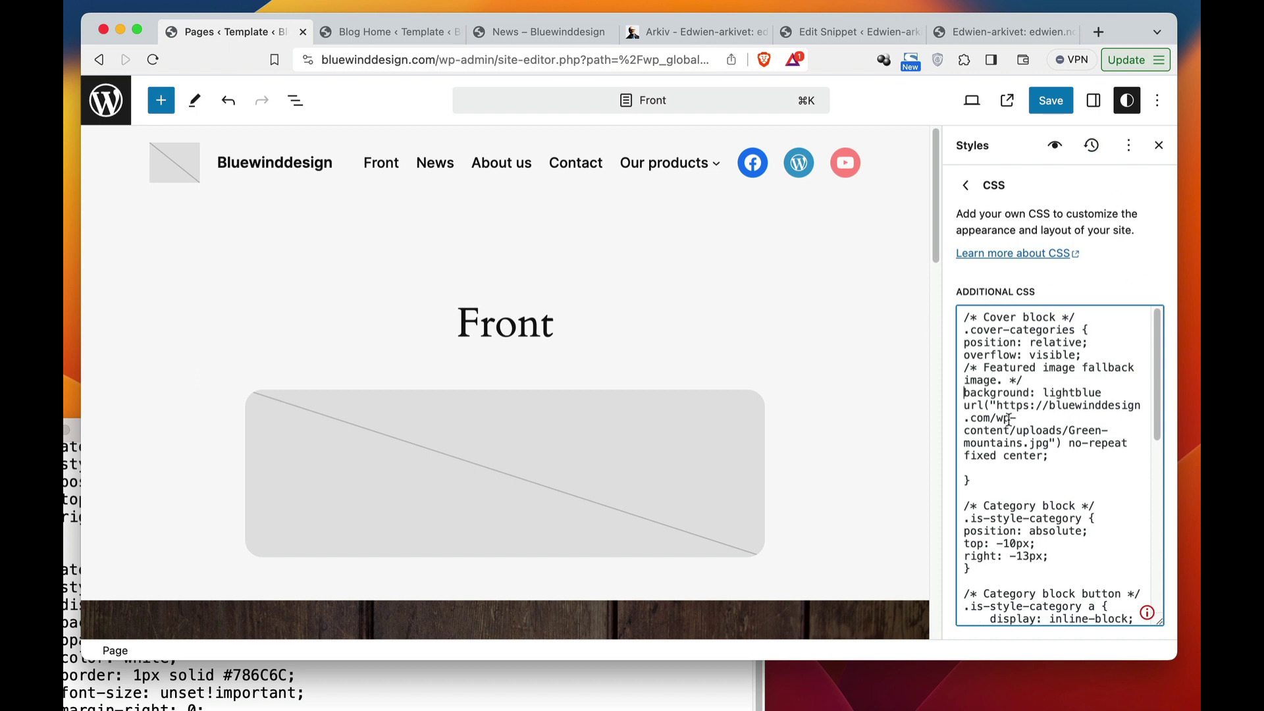
click(1048, 102)
click(1001, 99)
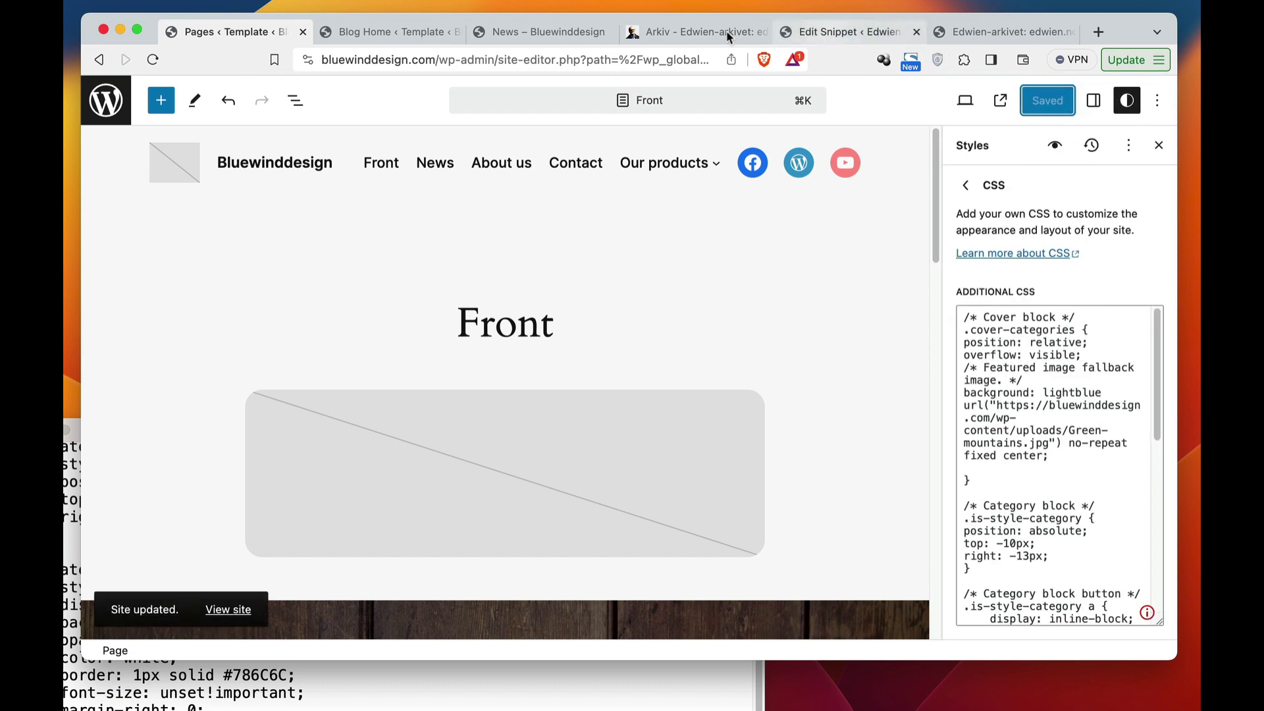
Reload the News page and scroll the post covers to check the green mountains fallback image.
click(395, 31)
click(543, 31)
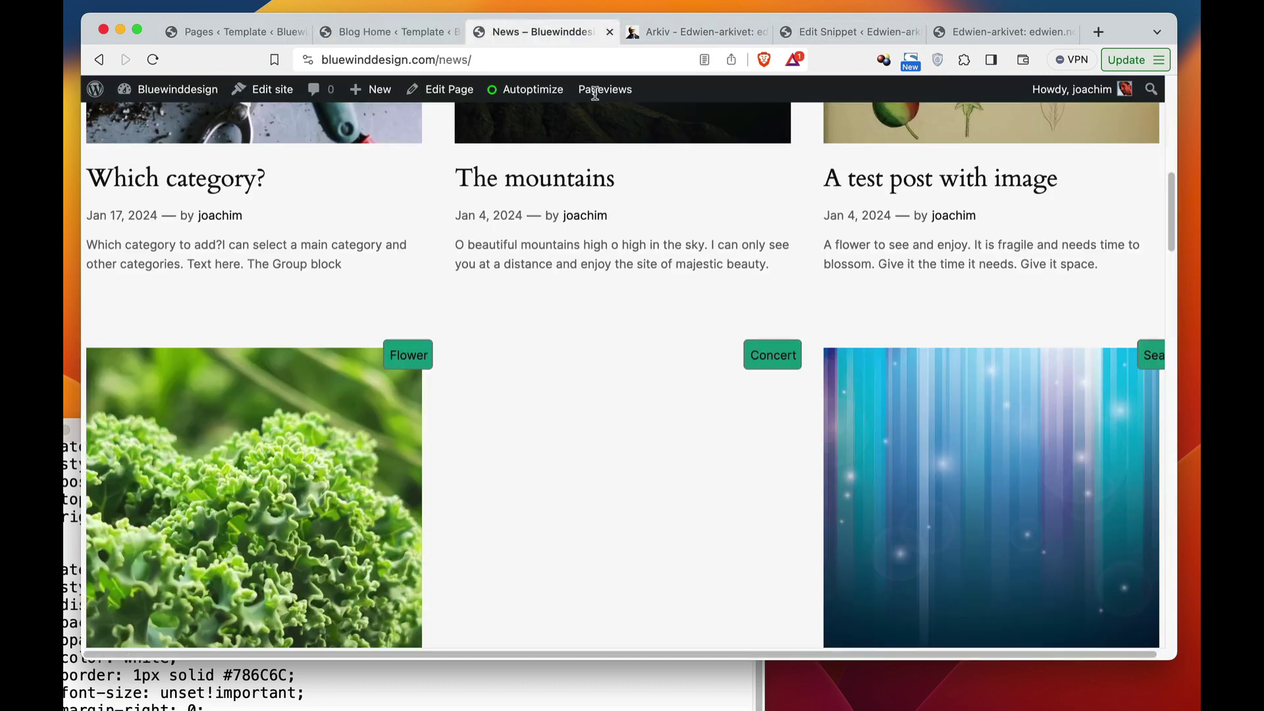
click(153, 59)
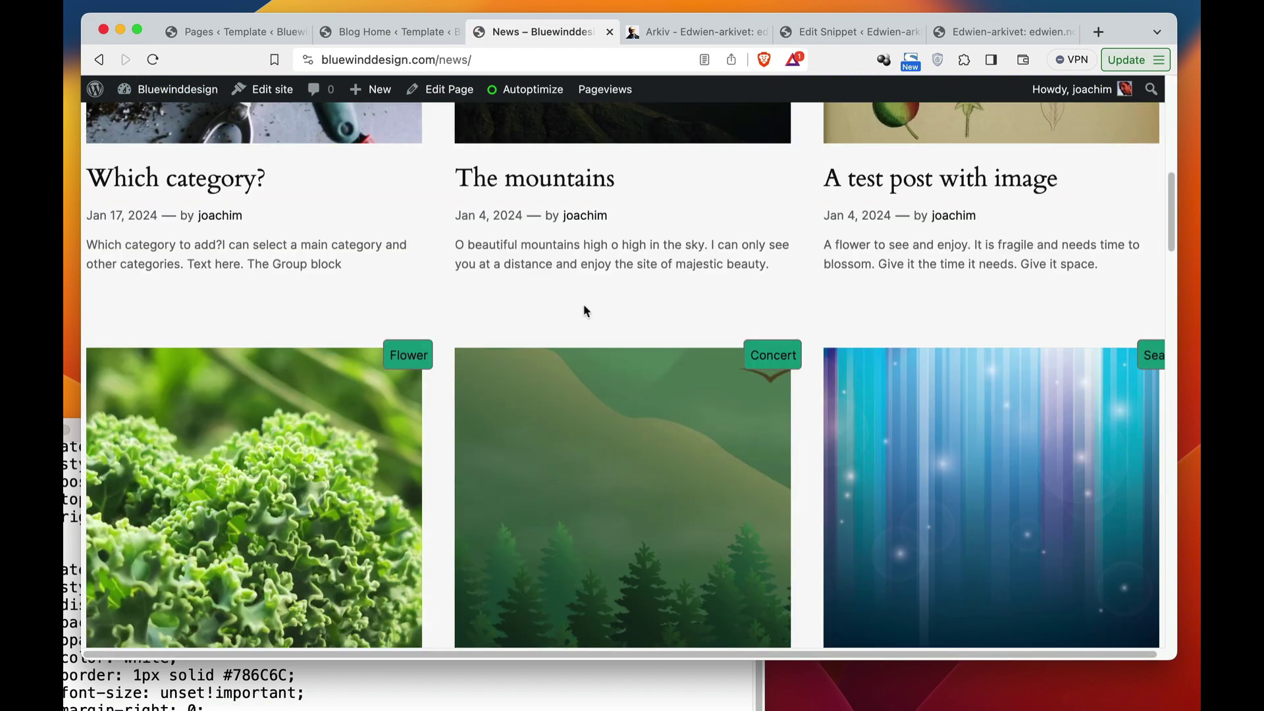
scroll(736, 442, down, 5)
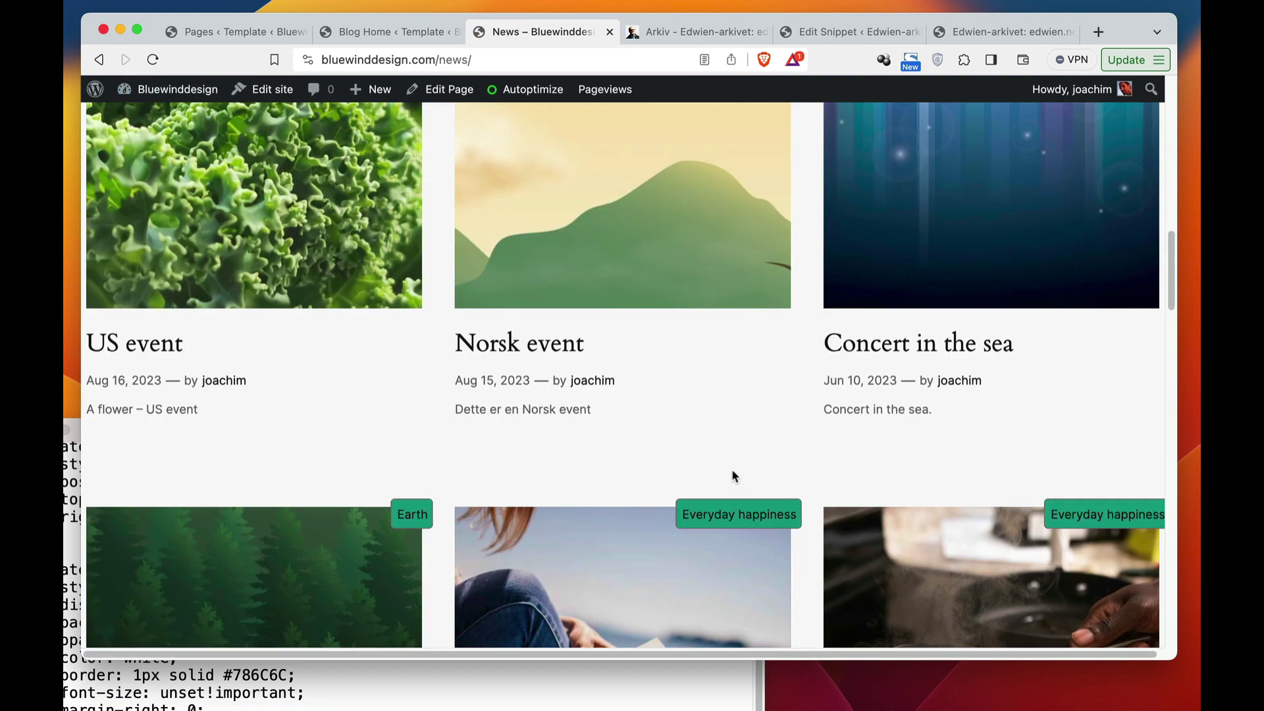
scroll(729, 463, up, 5)
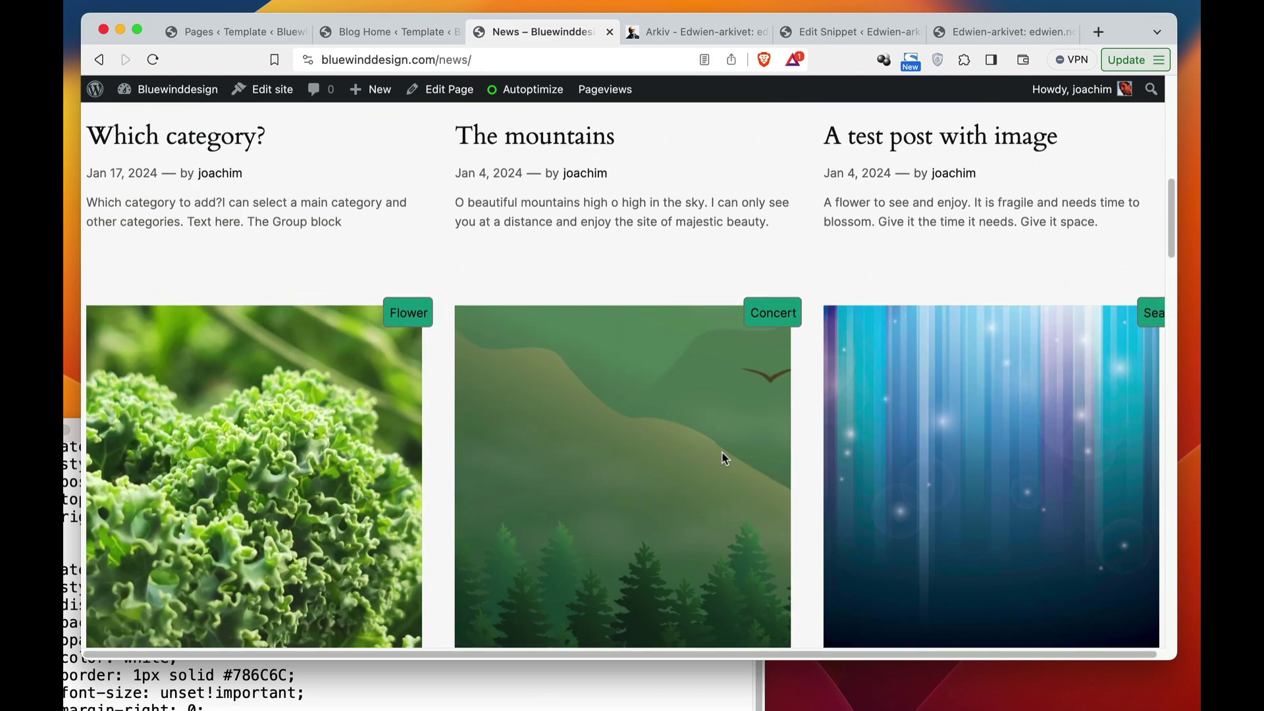
scroll(720, 452, down, 5)
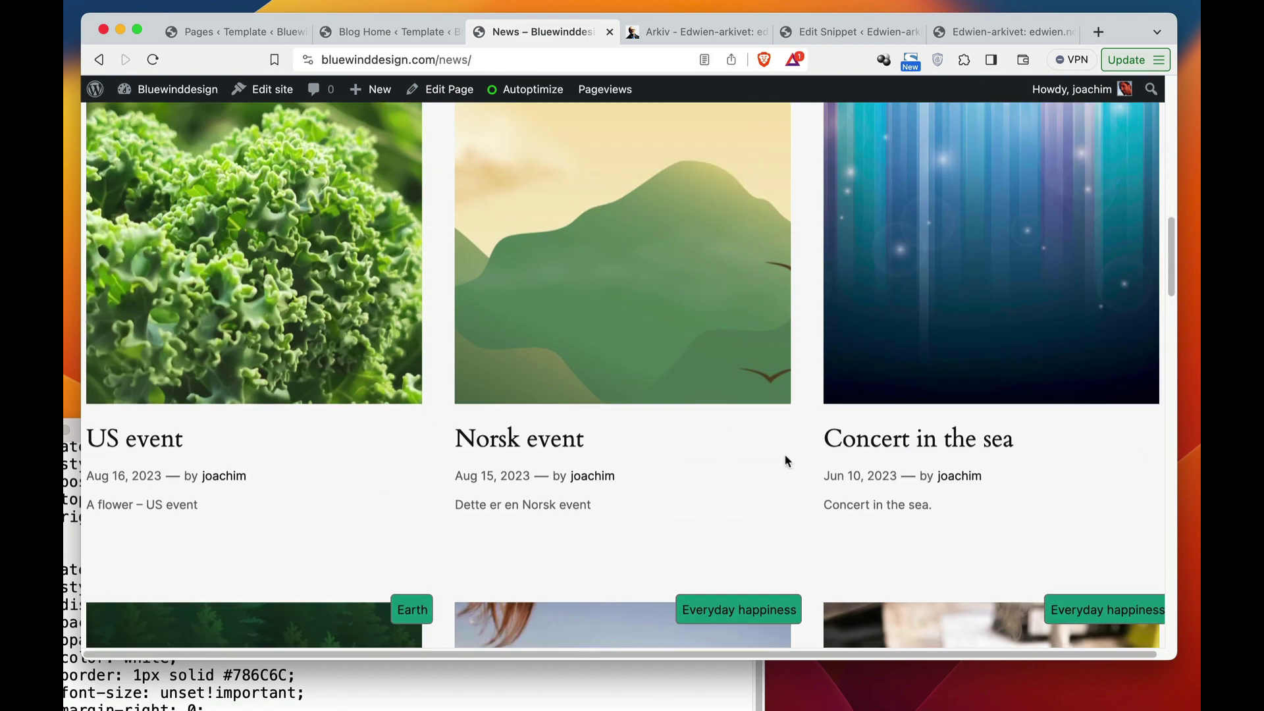
scroll(797, 453, up, 3)
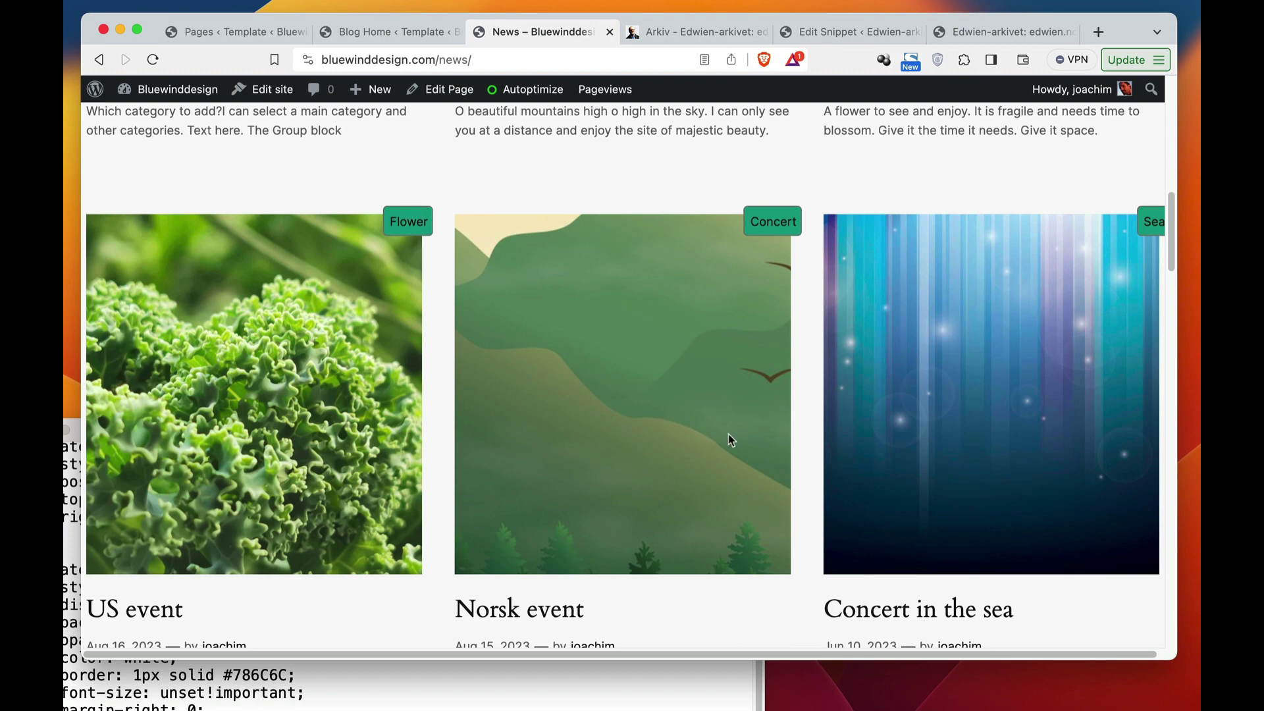
scroll(799, 455, up, 8)
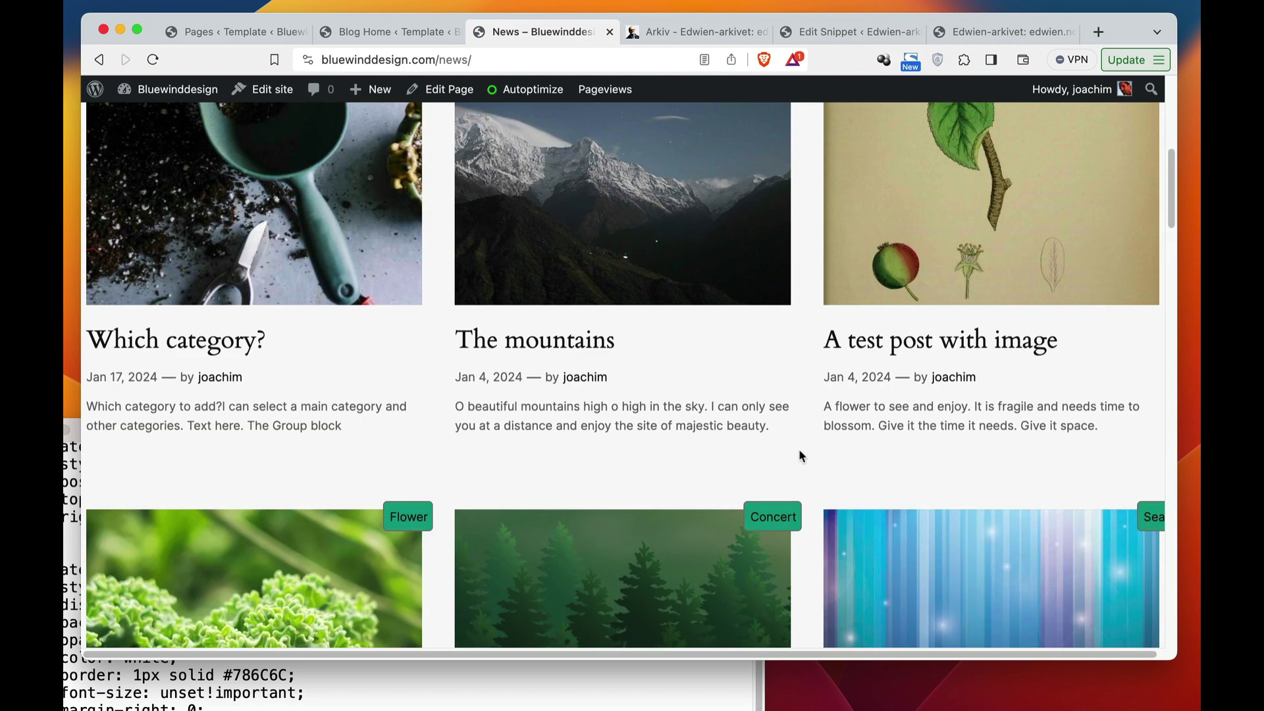
scroll(799, 456, up, 1)
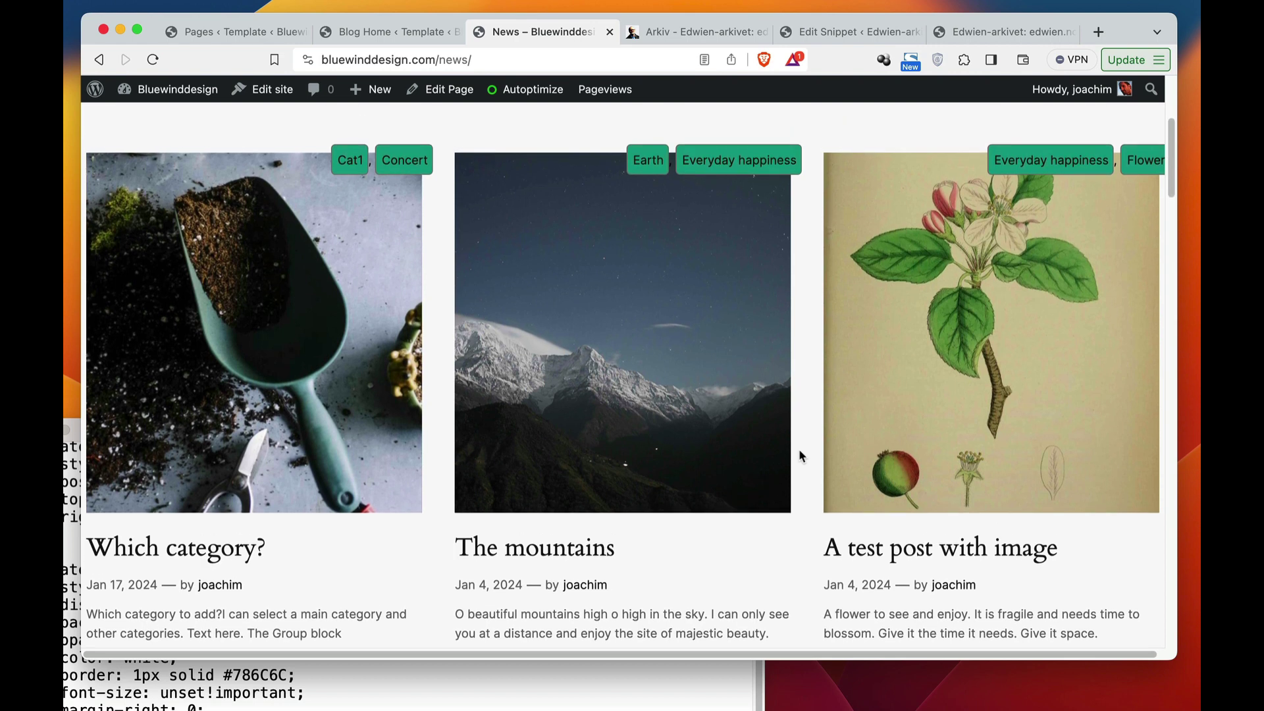
scroll(799, 450, up, 1)
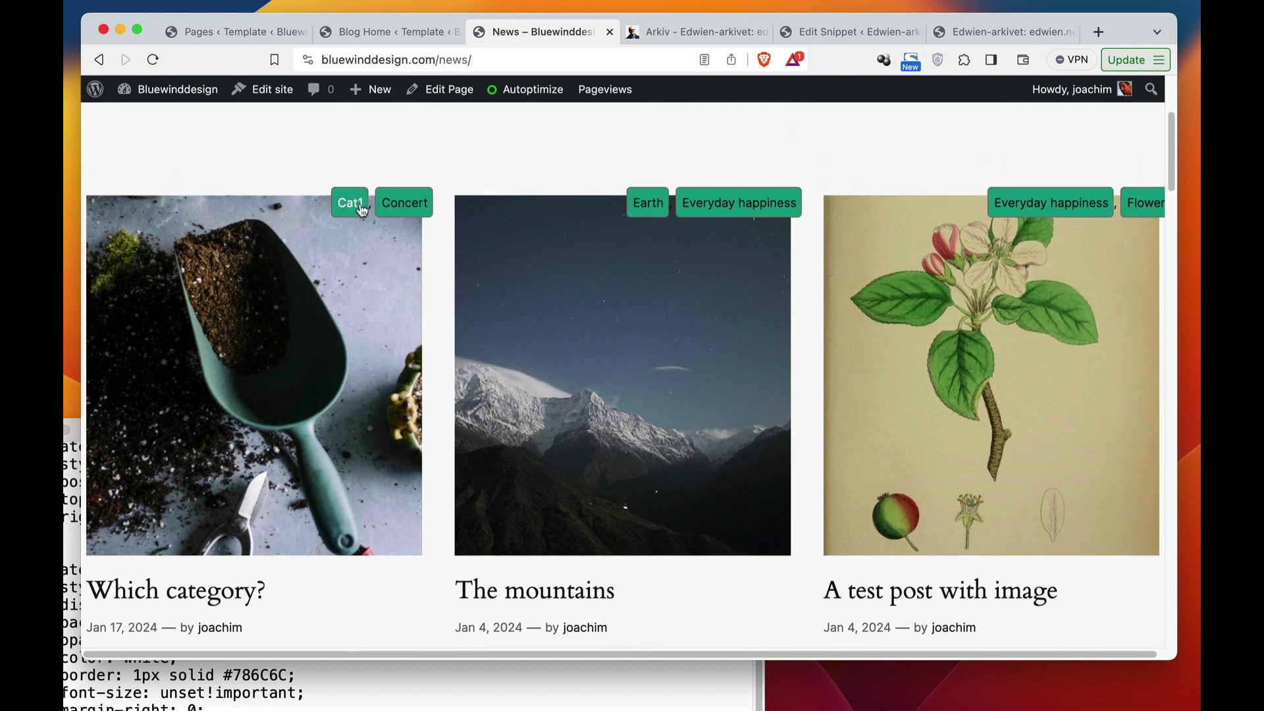